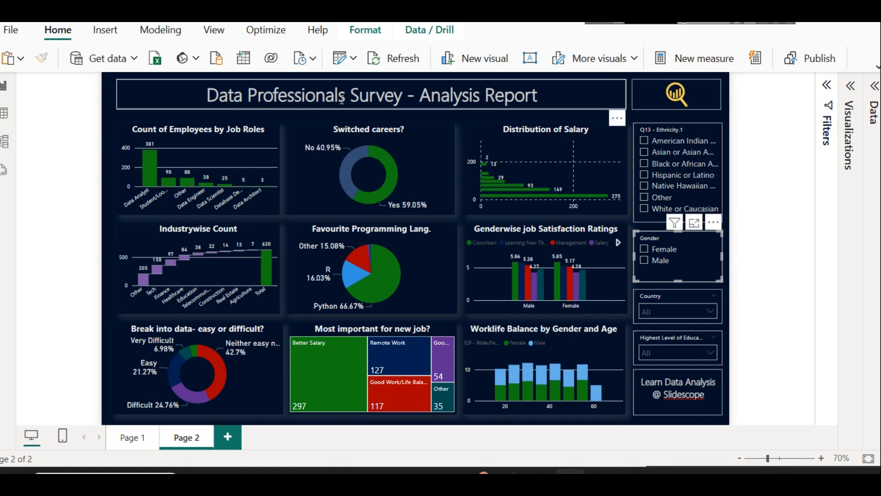
Step: Rename the report's second page as Survey Dashboard
right_click(178, 437)
click(218, 382)
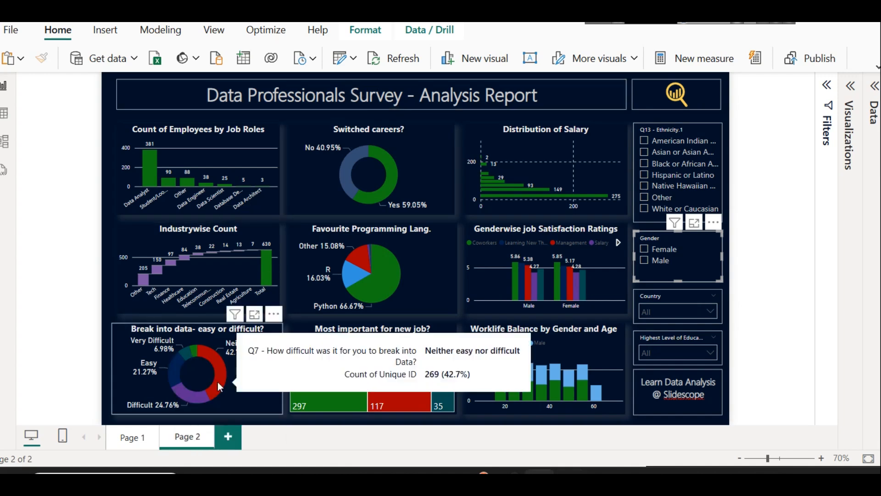
key(ctrl+a)
text(Survey Dashboard)
key(Return)
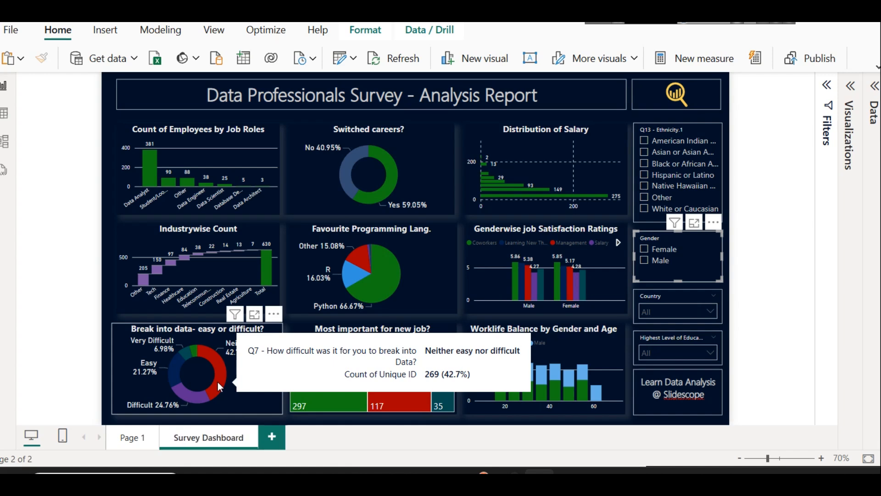
Step: View the survey's data table back to its first columns, and return to the report to read the job roles and salary charts
click(764, 201)
click(4, 113)
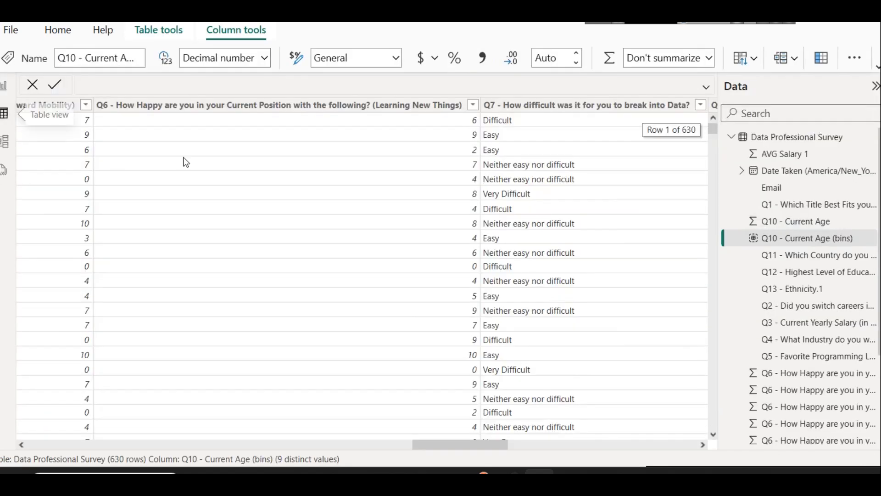
drag(486, 444, 74, 403)
click(3, 86)
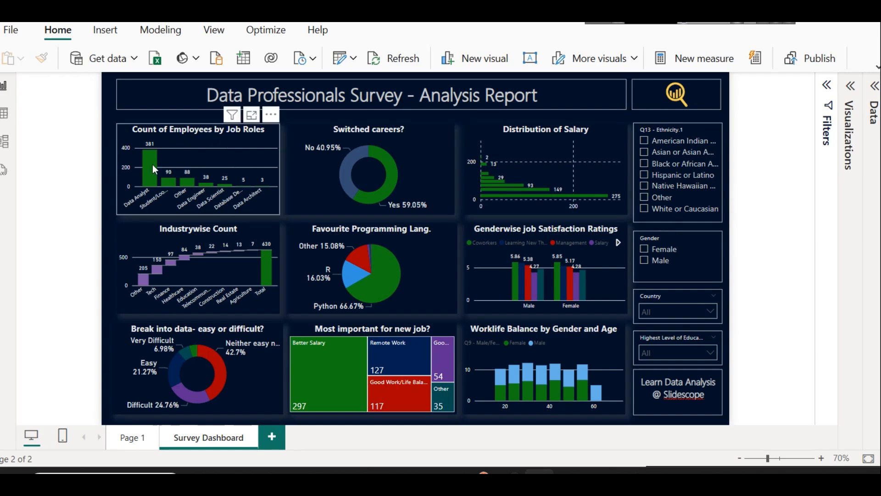
mouse_move(153, 164)
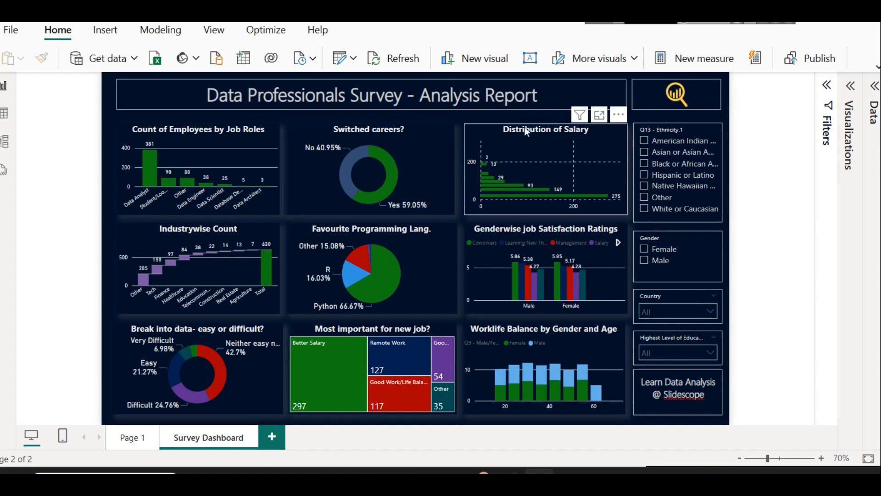
mouse_move(583, 197)
Step: Try out the ethnicity slicer with individual groups and the Gender slicer with Male, clearing each selection
click(670, 190)
click(670, 190)
click(670, 188)
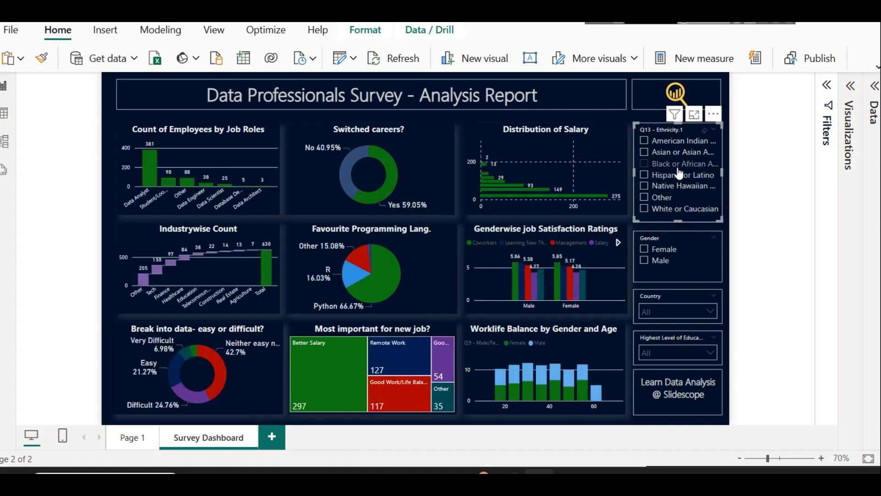
click(680, 174)
click(679, 174)
click(675, 161)
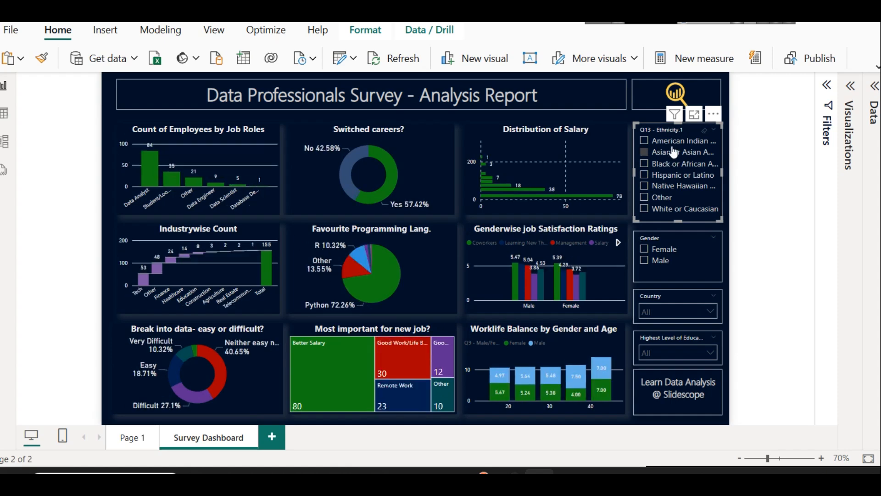
click(673, 152)
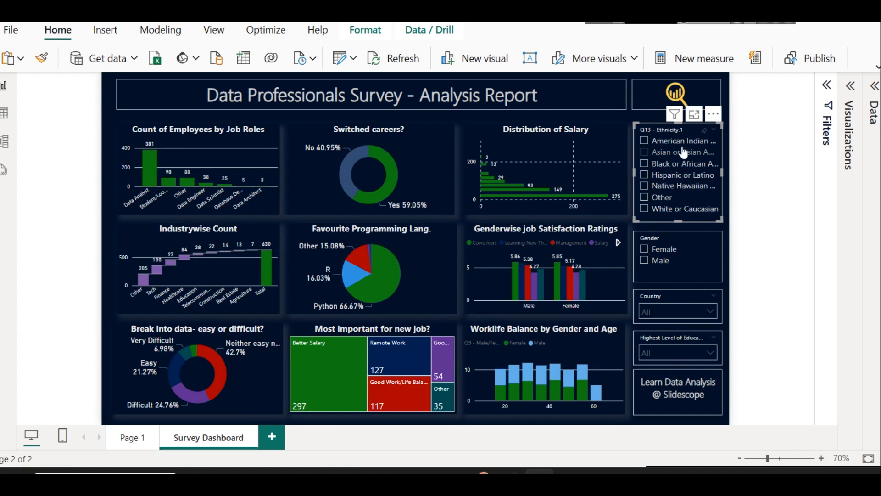
click(671, 266)
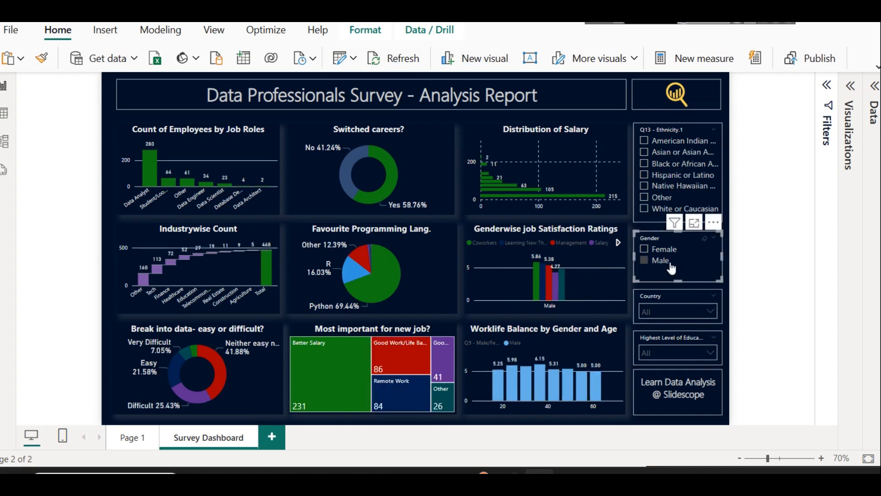
click(671, 266)
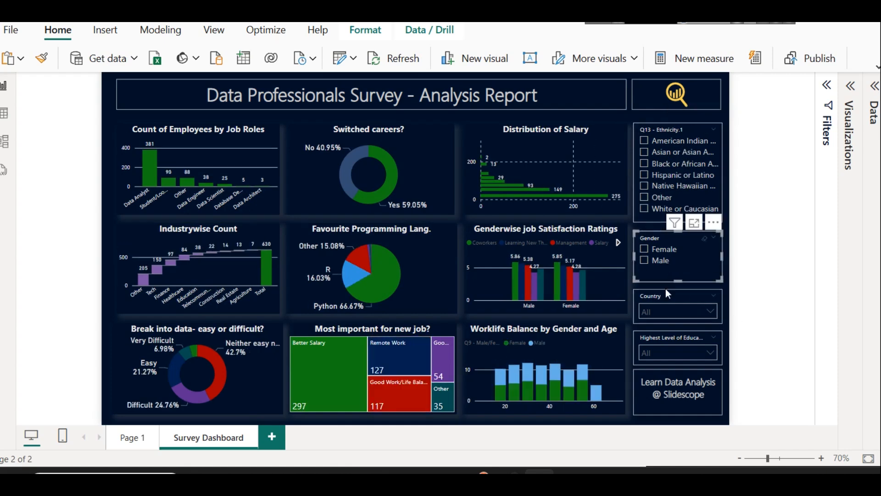
Step: Filter the dashboard by country for United Kingdom and United States in turn, and clear the country filter
click(656, 310)
click(677, 244)
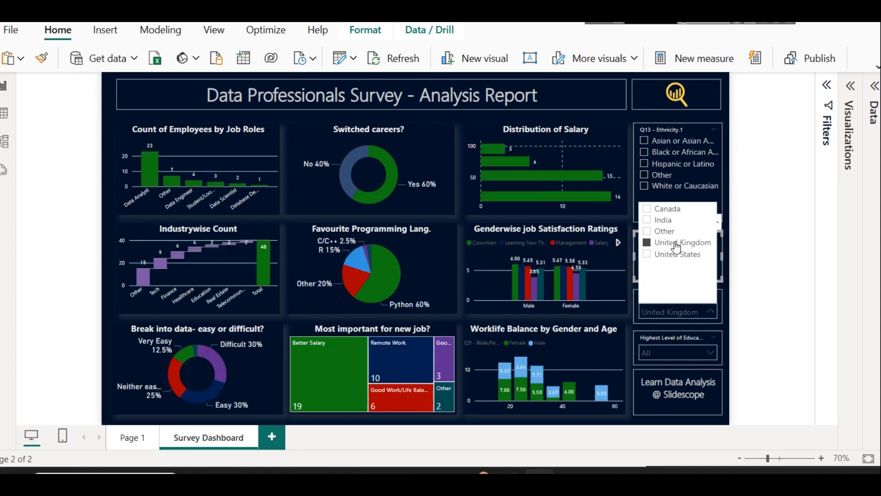
click(674, 256)
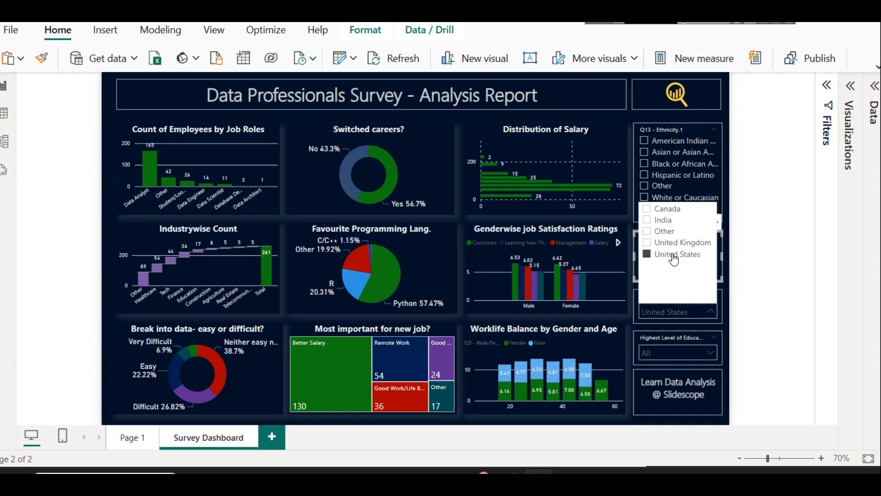
click(674, 255)
click(766, 342)
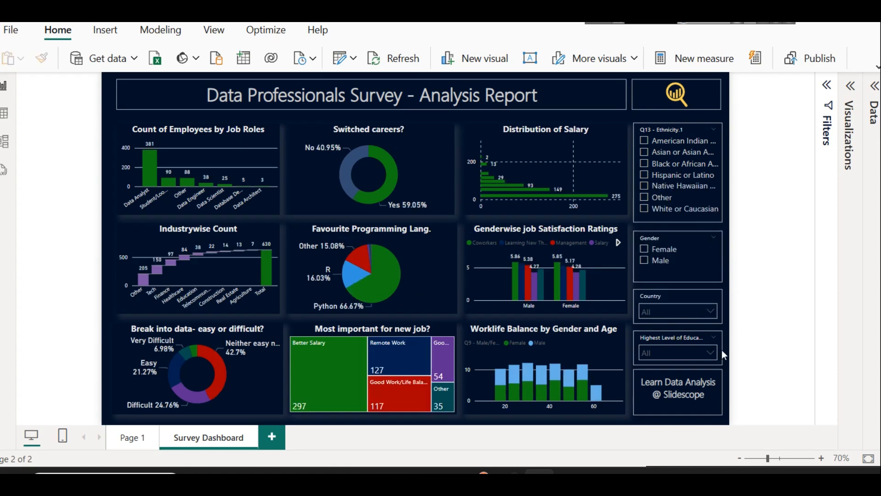
Step: Filter the dashboard by education level for High School, Masters, PhD and Associates in turn, and clear the filter
click(683, 355)
click(675, 281)
click(668, 292)
click(666, 303)
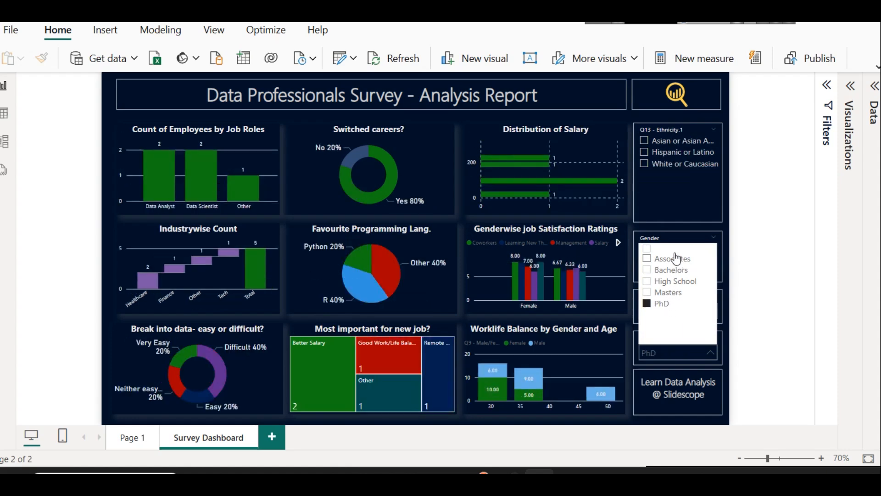
click(675, 258)
click(674, 258)
click(740, 287)
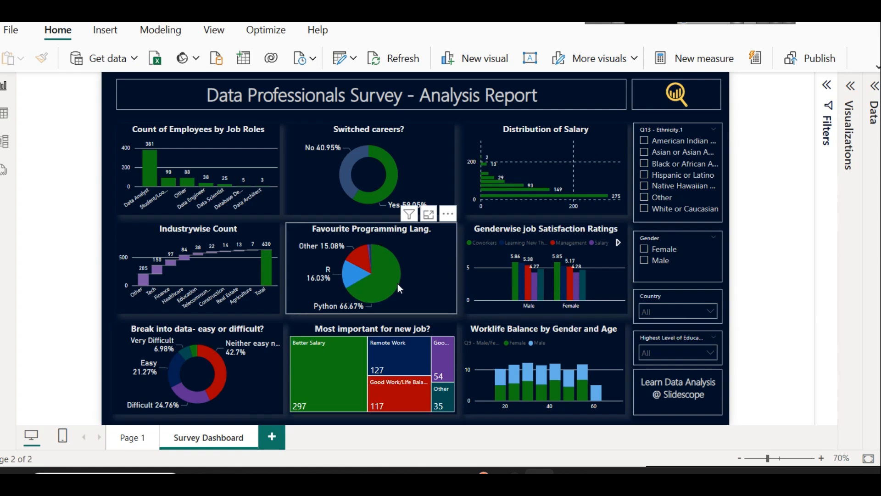
Step: Examine the programming language and new job priority charts, and look over the Power BI Project dataset page on Kaggle
mouse_move(398, 284)
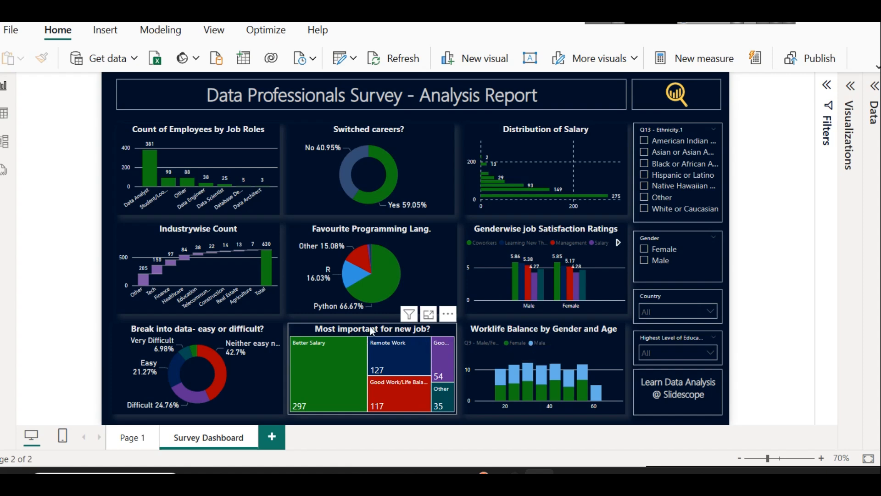
mouse_move(386, 361)
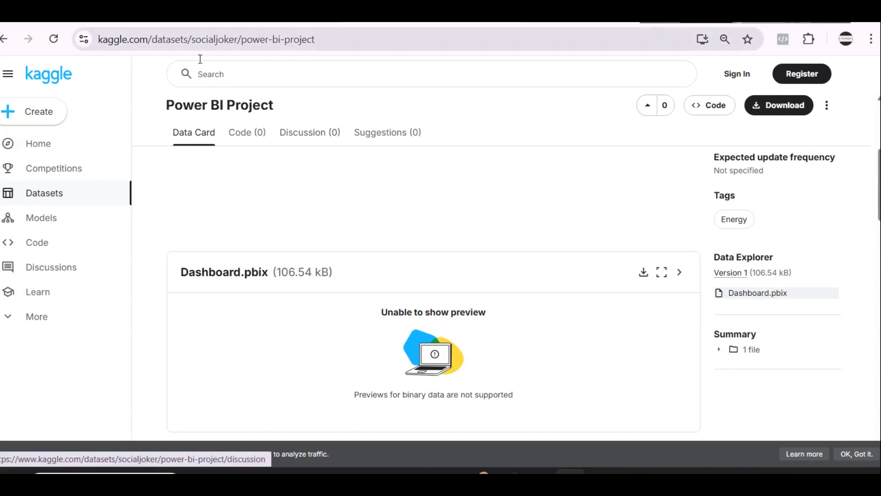
scroll(349, 218, up, 2)
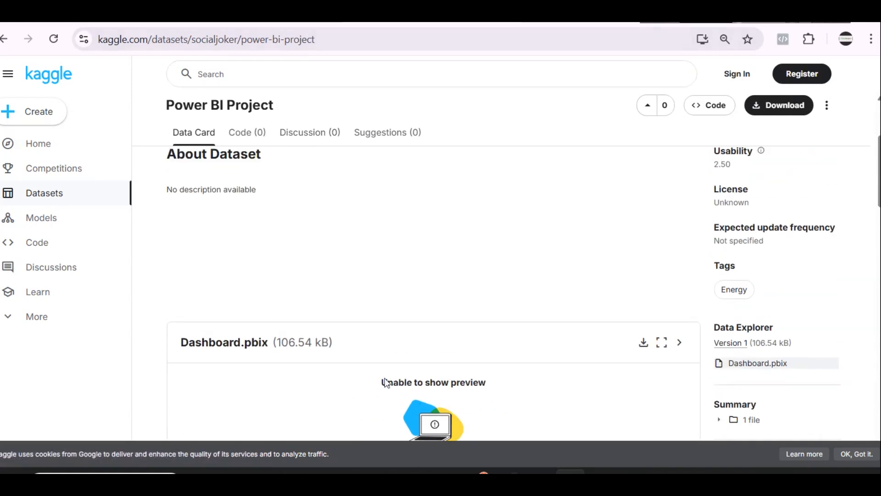
Step: Switch to the Data Professional Survey report in Power BI Desktop and show its data table from the Unique ID column
click(548, 472)
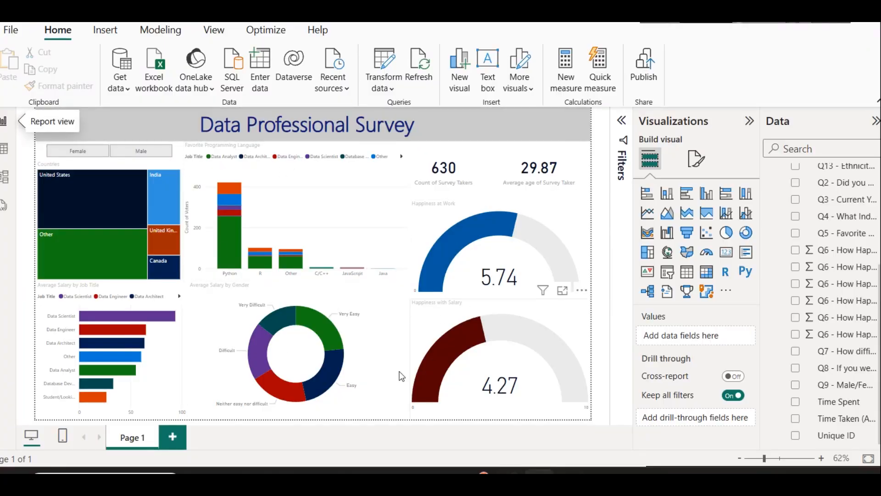
click(4, 150)
drag(643, 445, 43, 417)
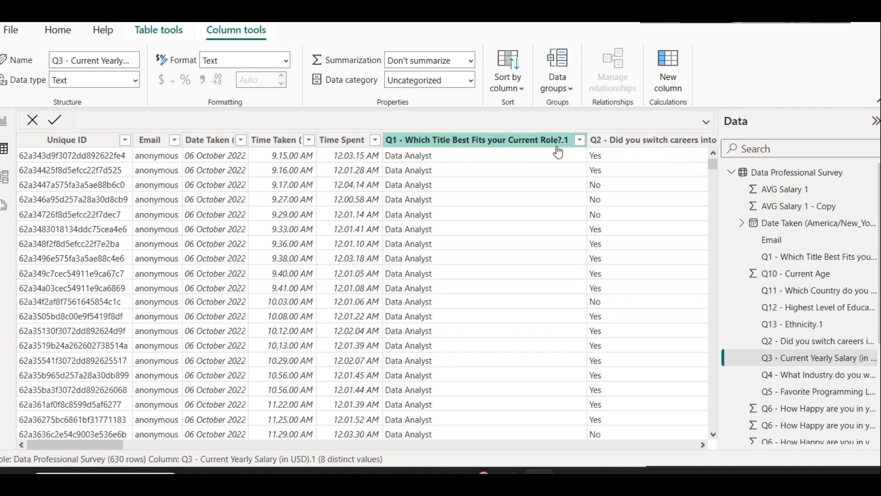
Step: Examine the survey columns for career switch (Q2), industry (Q4) and favorite programming language (Q5)
click(616, 140)
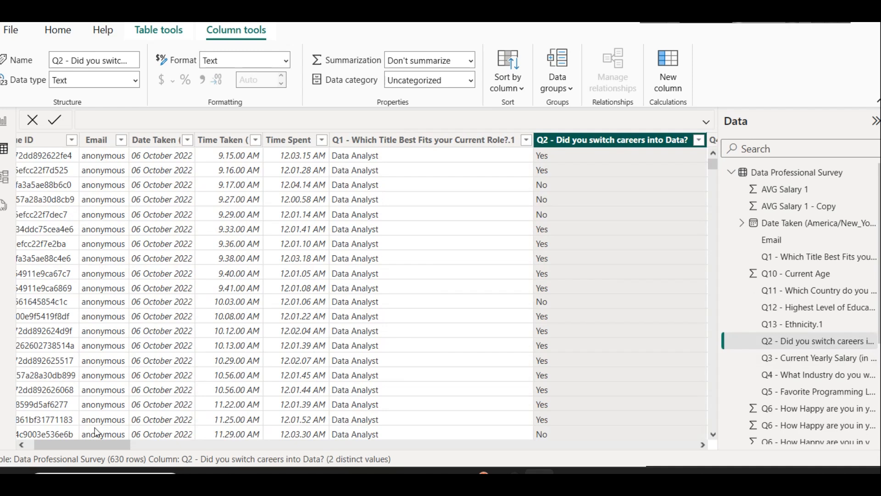
drag(100, 443, 164, 447)
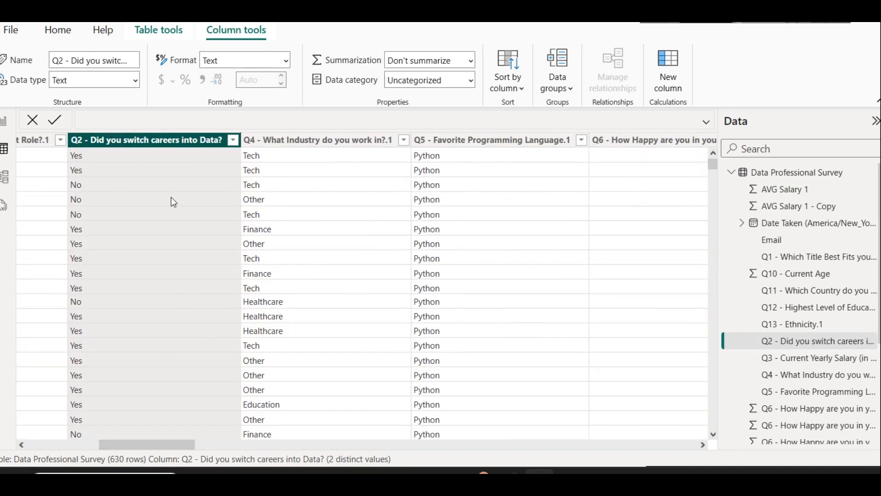
click(321, 141)
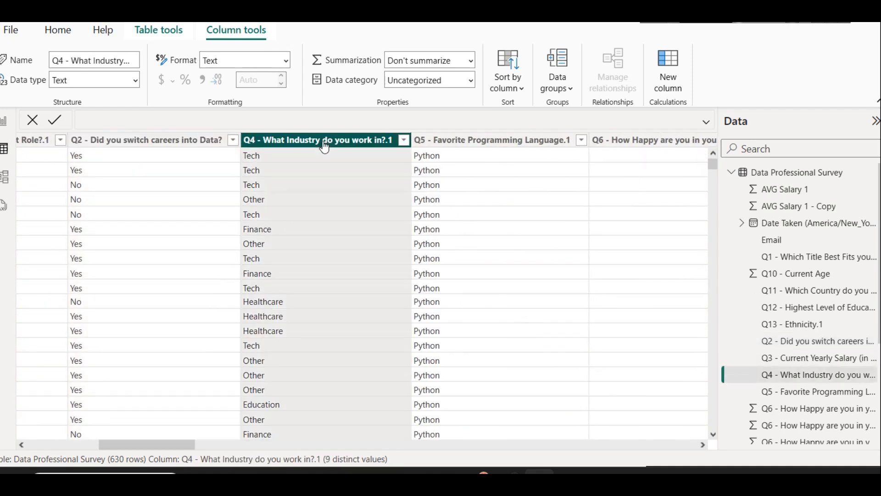
click(454, 141)
drag(183, 445, 237, 444)
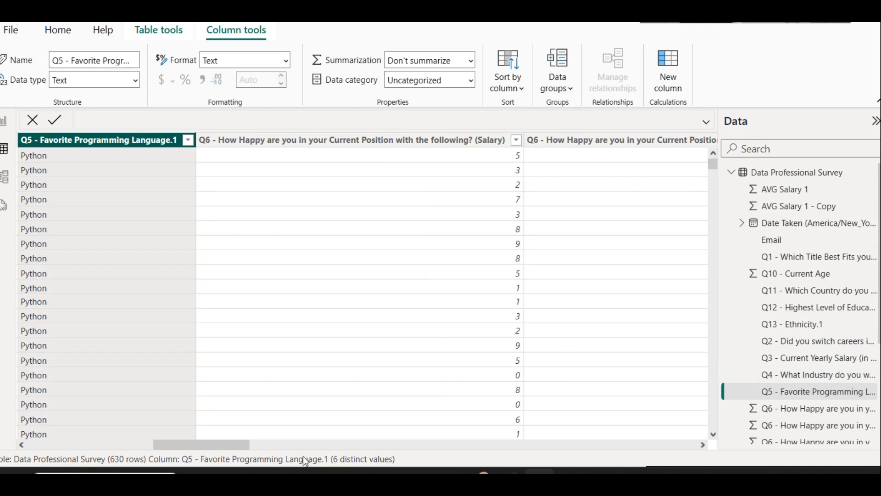
Step: Examine the Q6 happiness columns, including the list of distinct Work/Life Balance ratings, without applying a filter
drag(248, 445, 289, 446)
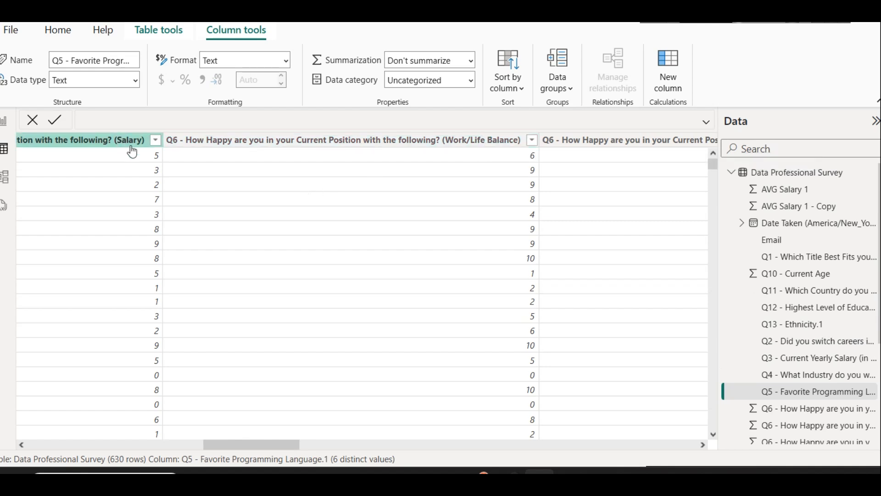
click(532, 140)
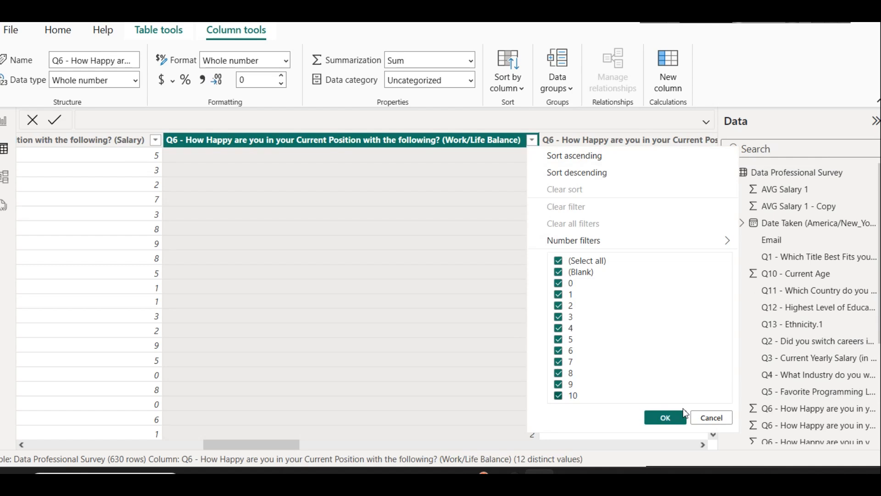
click(707, 419)
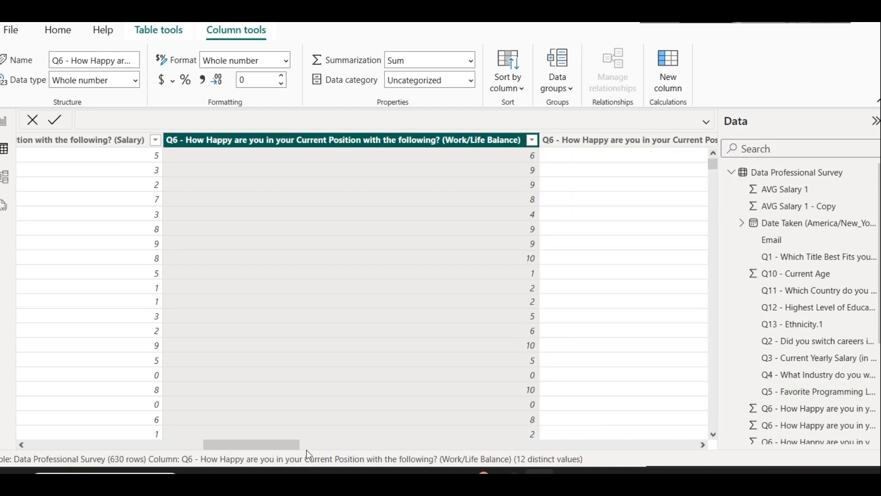
drag(279, 445, 342, 441)
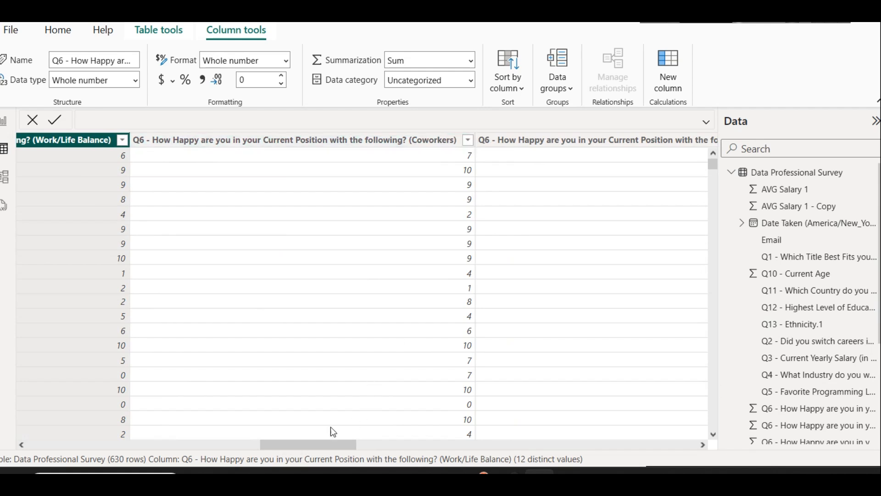
drag(307, 445, 400, 445)
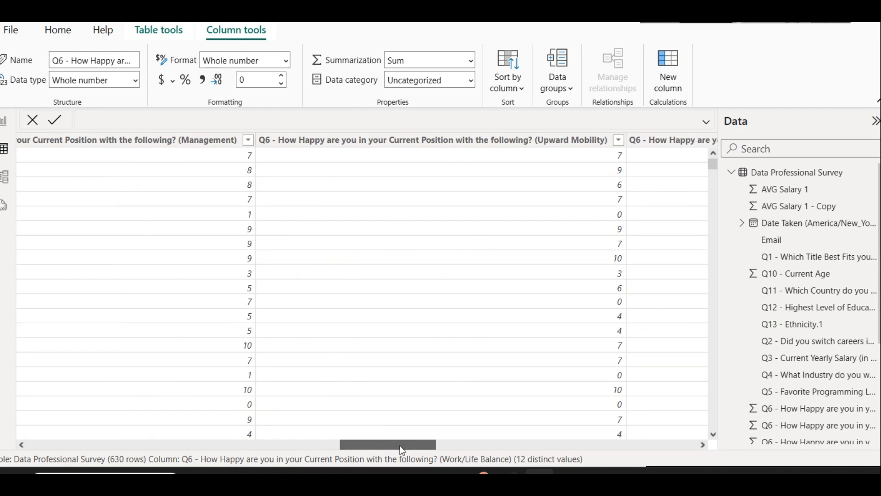
Step: Check the distinct answers in the Q7 difficulty column and the Q8 new job priority column without applying a filter
drag(401, 446, 512, 444)
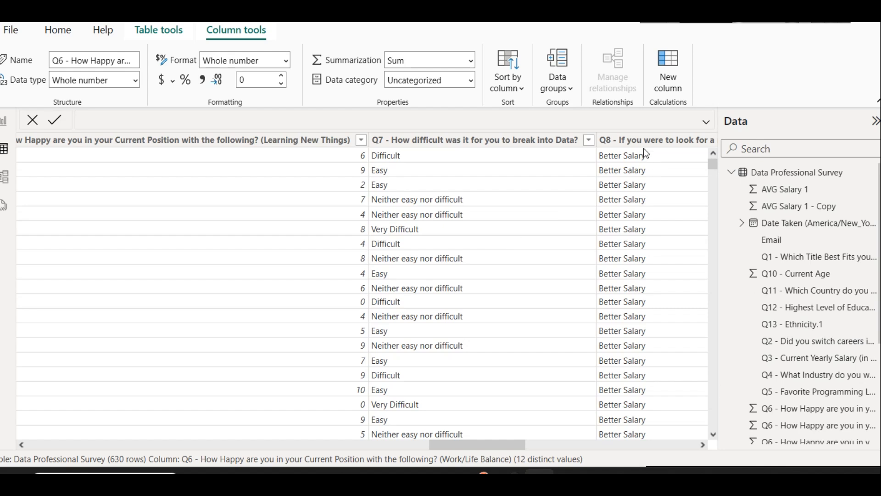
click(589, 140)
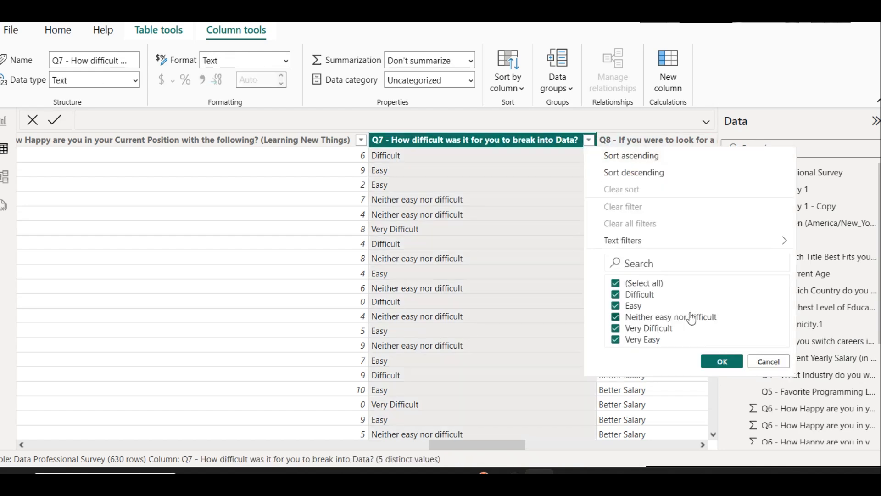
click(762, 362)
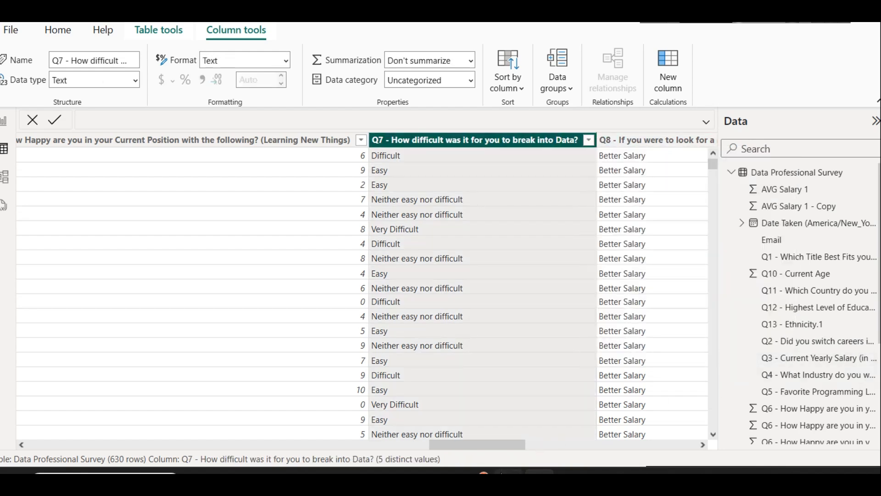
drag(497, 448, 553, 449)
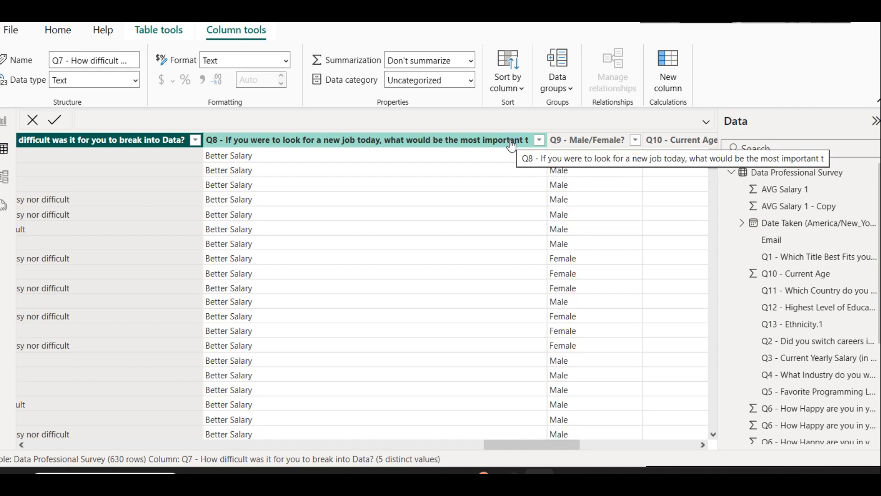
click(537, 140)
click(539, 140)
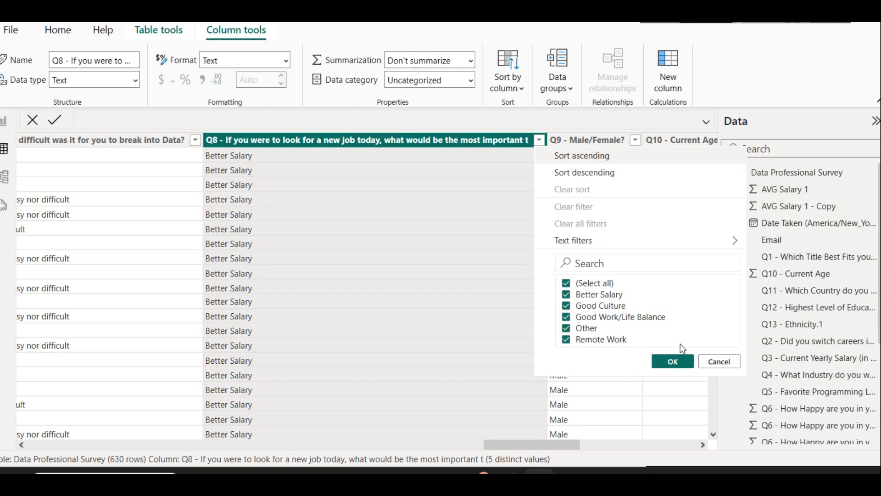
click(719, 363)
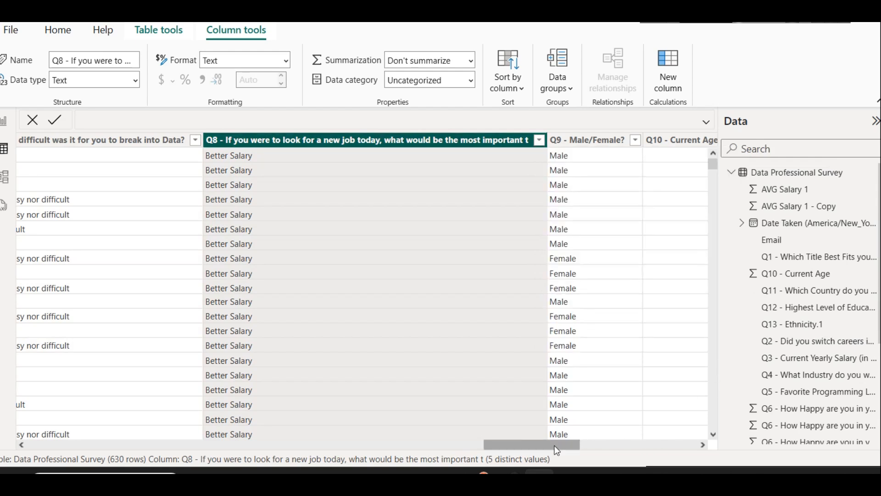
Step: Examine the remaining survey columns from Q9 gender through Q13 ethnicity, plus the Q3 yearly salary and AVG Salary 1 columns
drag(555, 445, 591, 445)
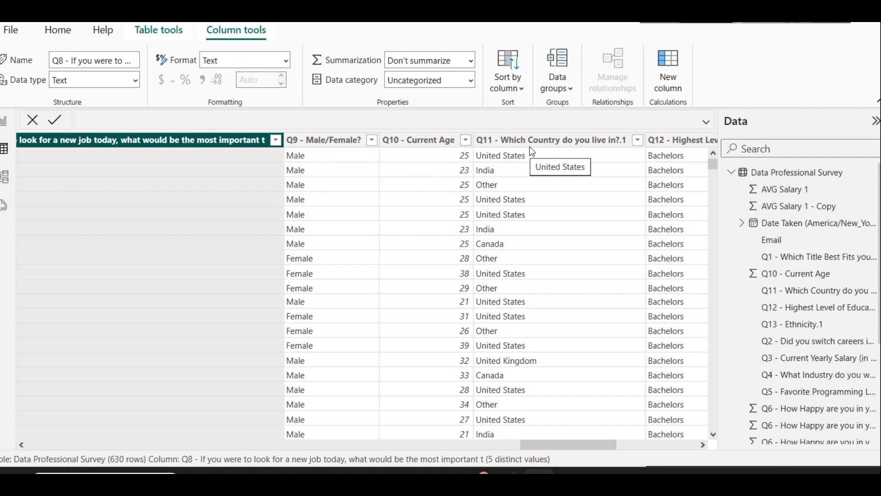
drag(566, 440, 666, 441)
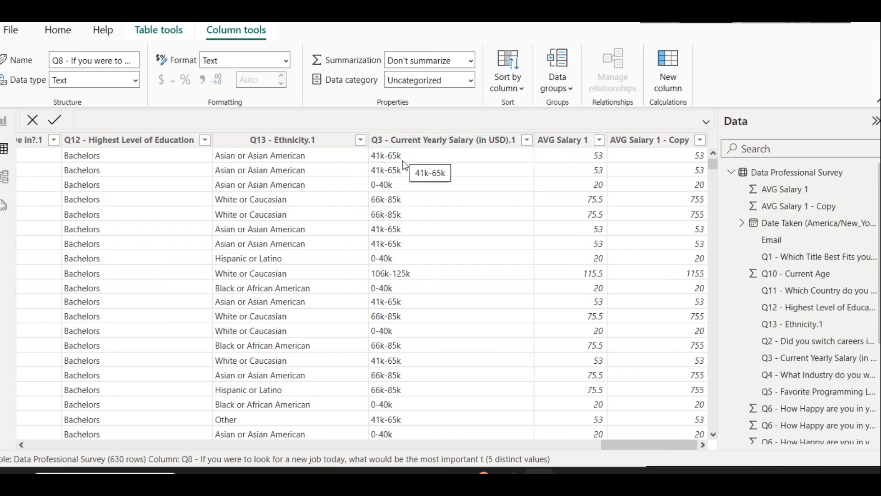
click(578, 149)
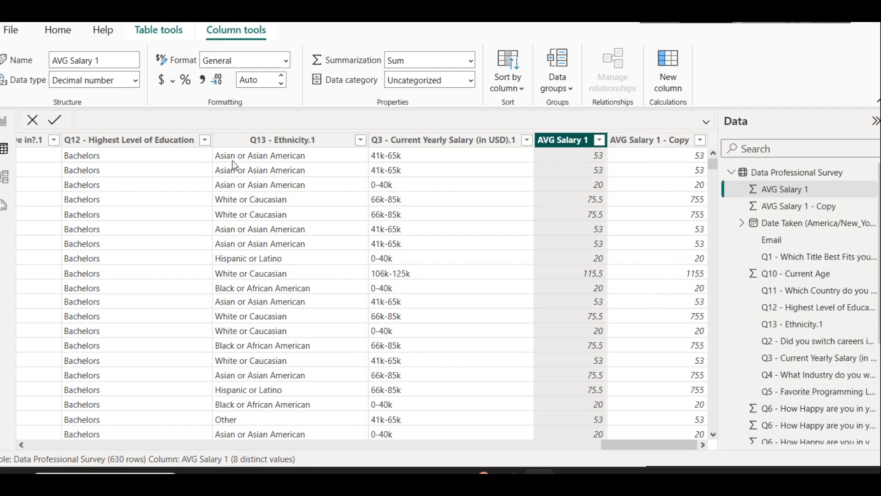
Step: Delete the AVG Salary 1 - Copy column from the survey table and apply the pending query changes
click(656, 143)
right_click(656, 146)
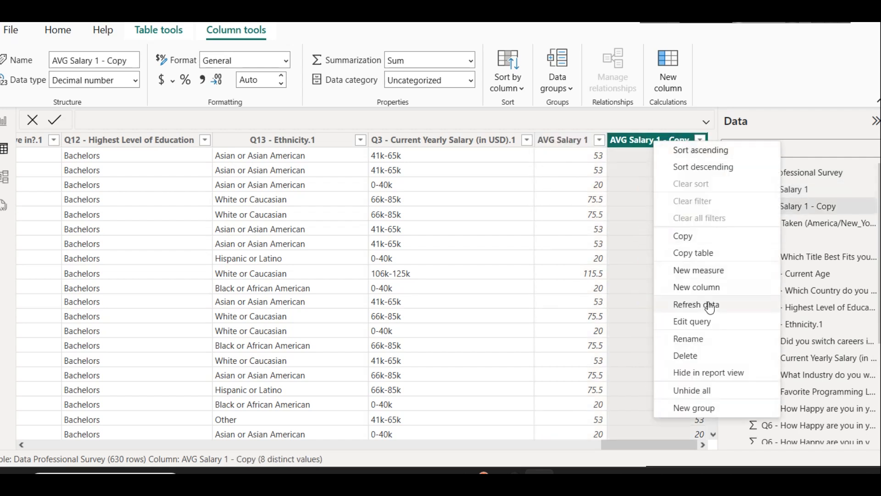
click(687, 357)
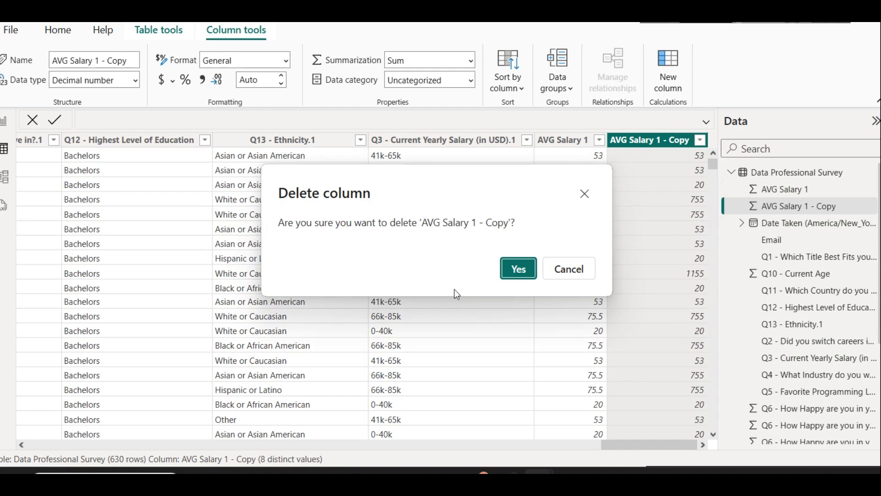
click(518, 269)
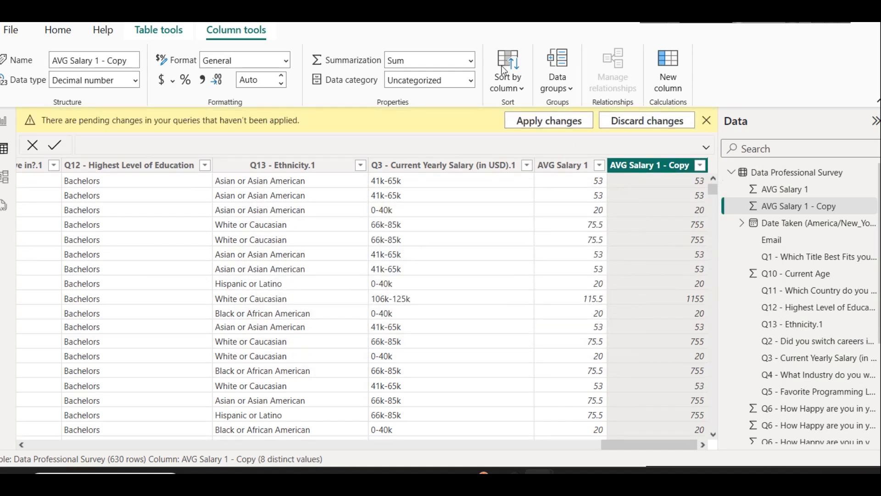
click(524, 120)
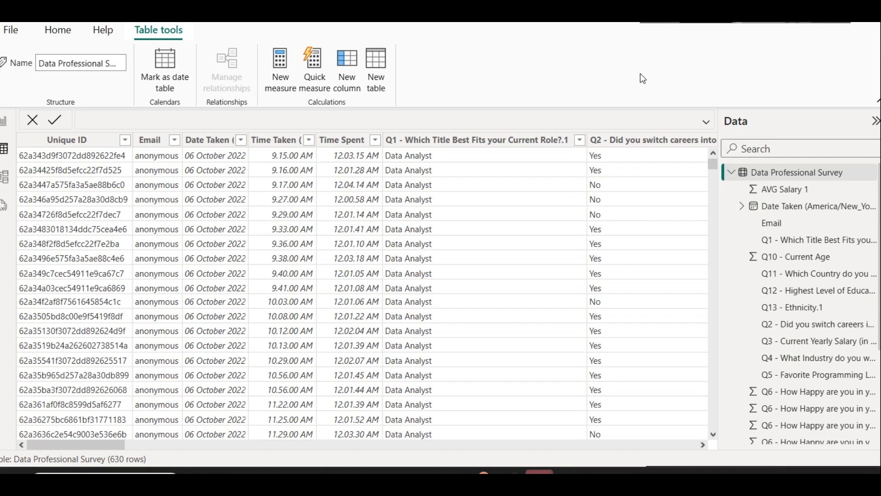
Step: Show Page 2 of the report and set its canvas background to the darkest navy theme shade with 0% transparency
click(4, 121)
click(177, 435)
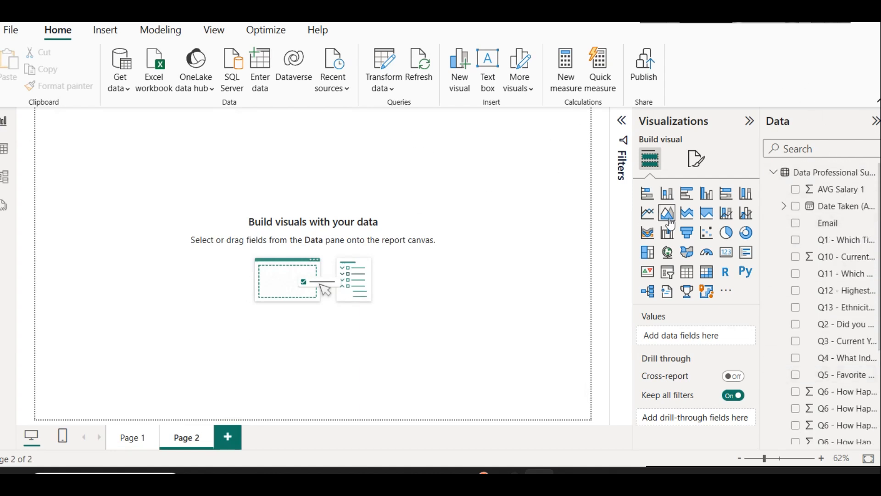
click(695, 158)
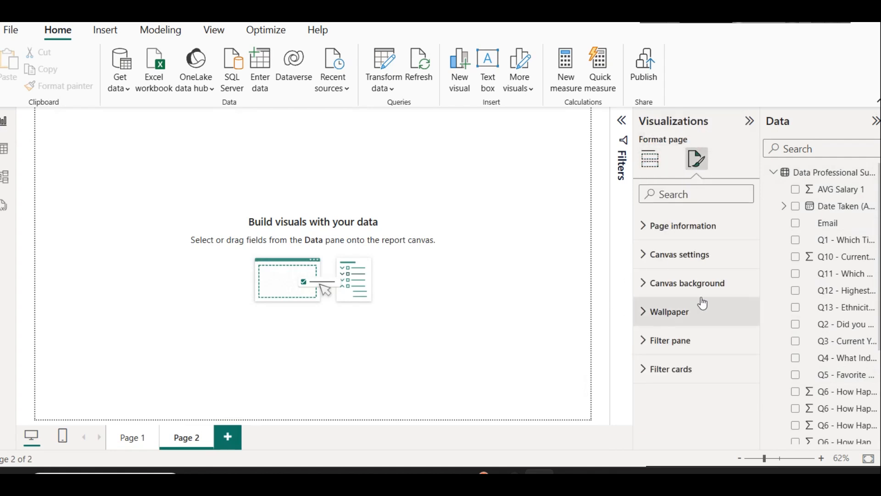
click(675, 283)
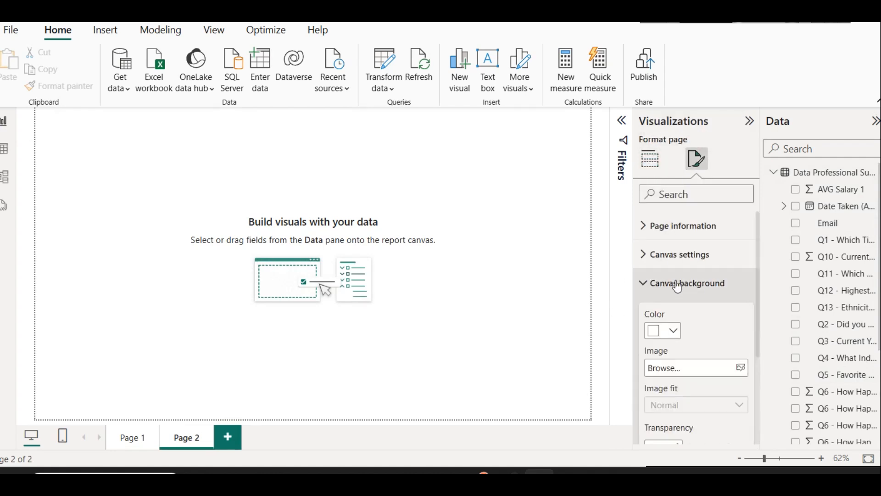
click(674, 331)
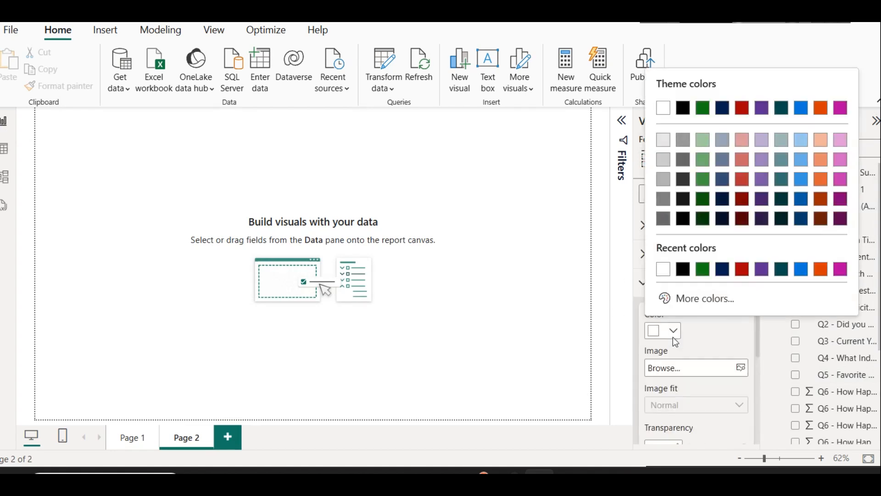
click(732, 223)
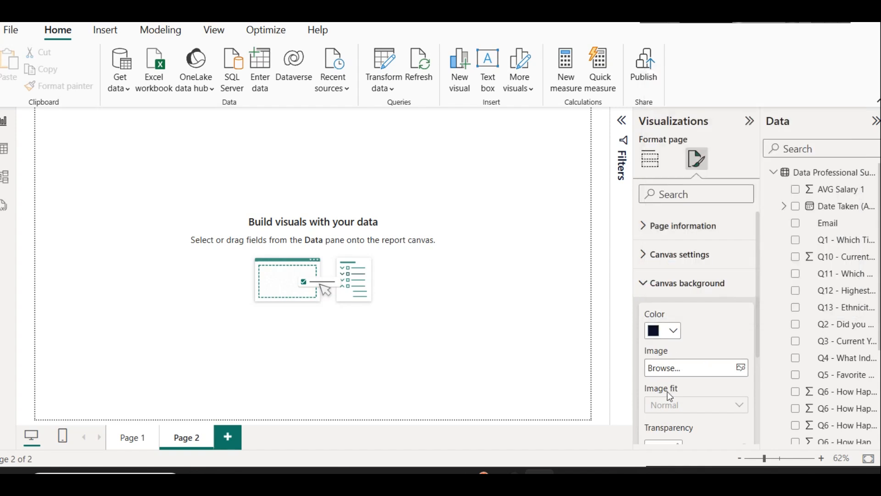
scroll(691, 391, down, 2)
click(721, 379)
drag(721, 379, 690, 379)
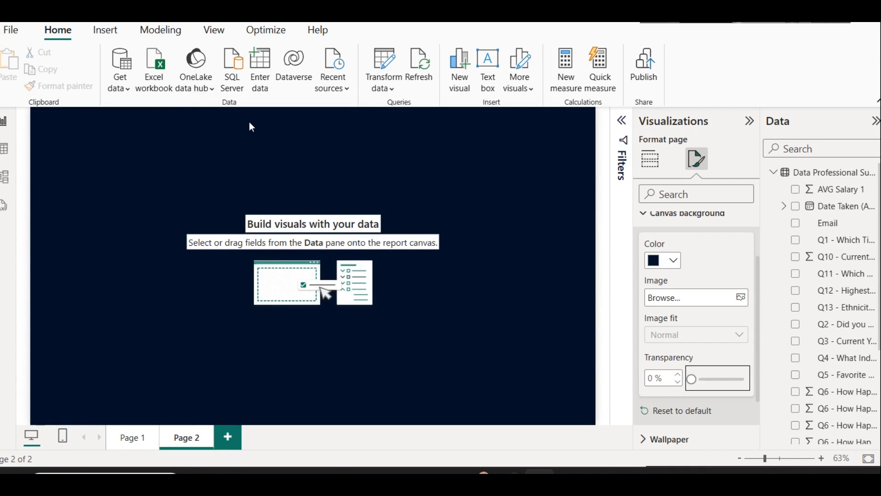
Step: Insert a text box and shape it into a shallow, wide banner near the upper-left corner of the page
click(493, 70)
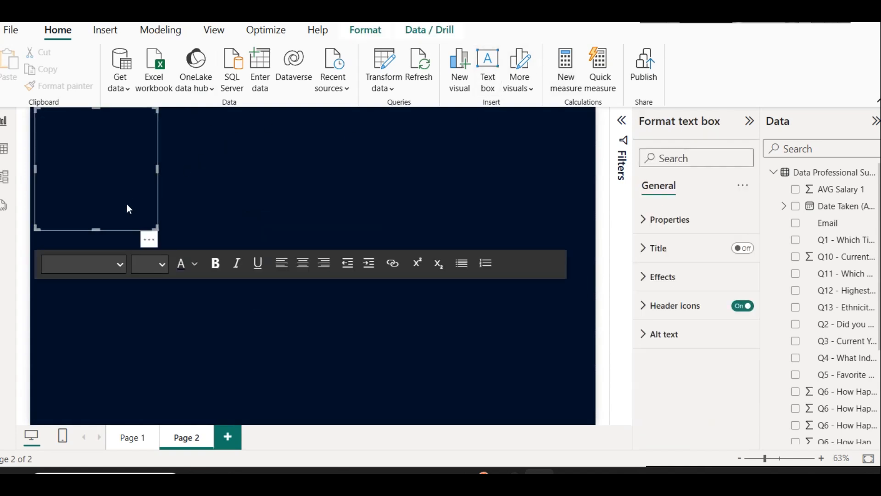
drag(95, 230, 103, 144)
drag(158, 126, 391, 125)
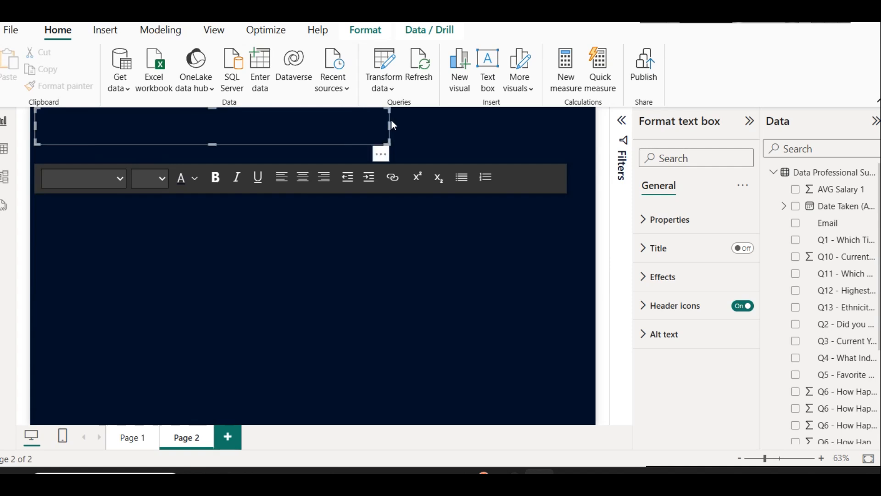
click(342, 147)
click(286, 123)
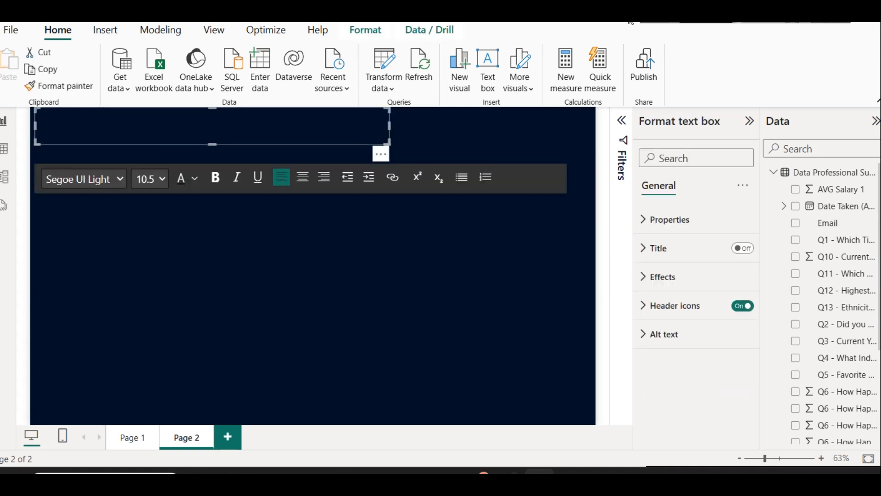
drag(142, 119, 153, 124)
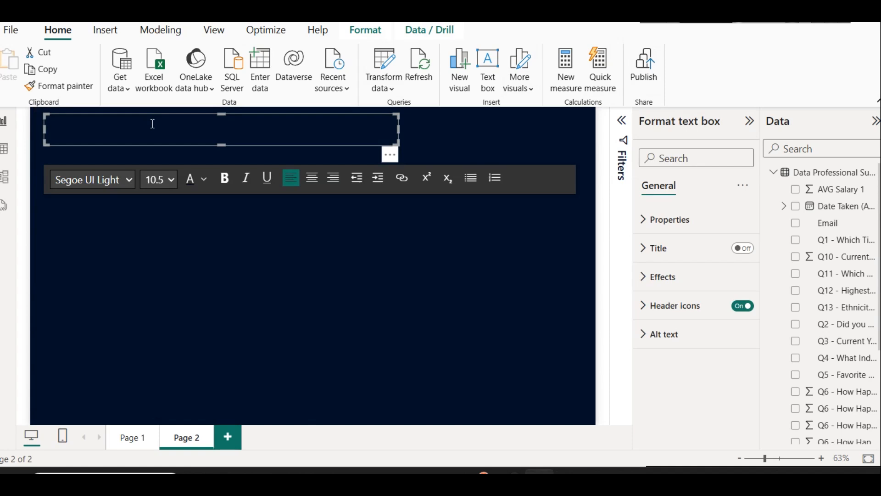
Step: Set the text box's font colour to light grey and enter the title "Data Professionals Survey - Analysis Report"
key(ctrl+a)
click(204, 179)
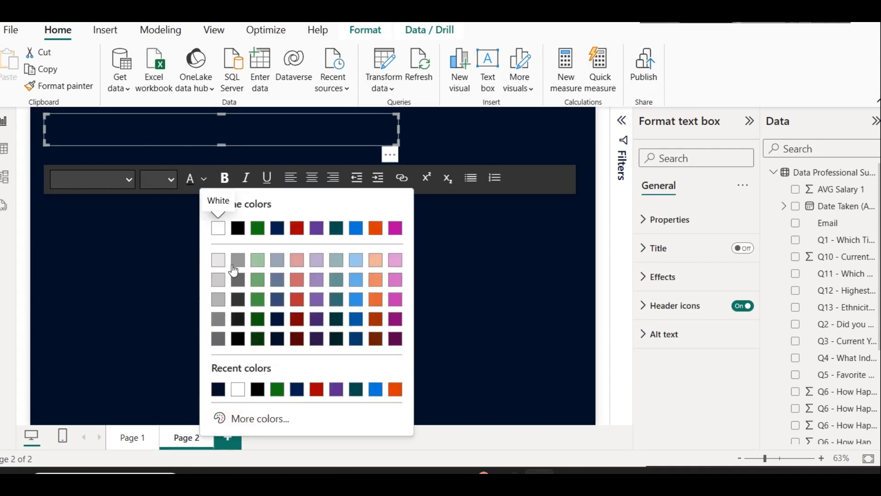
click(218, 277)
click(118, 129)
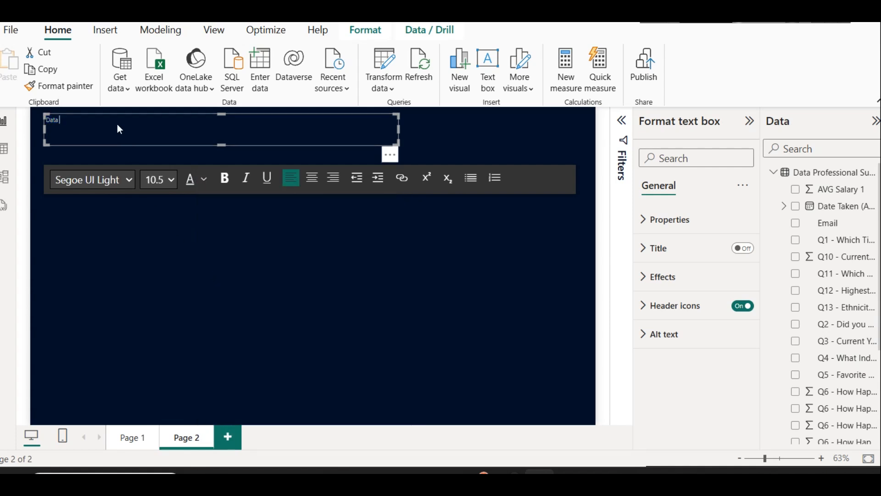
text(Professional)
text(s Survey - Report)
key(ctrl+a)
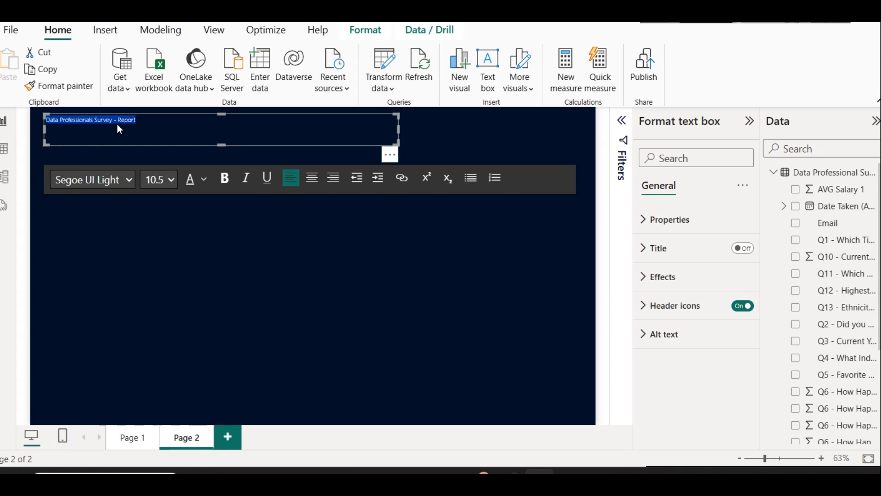
click(122, 118)
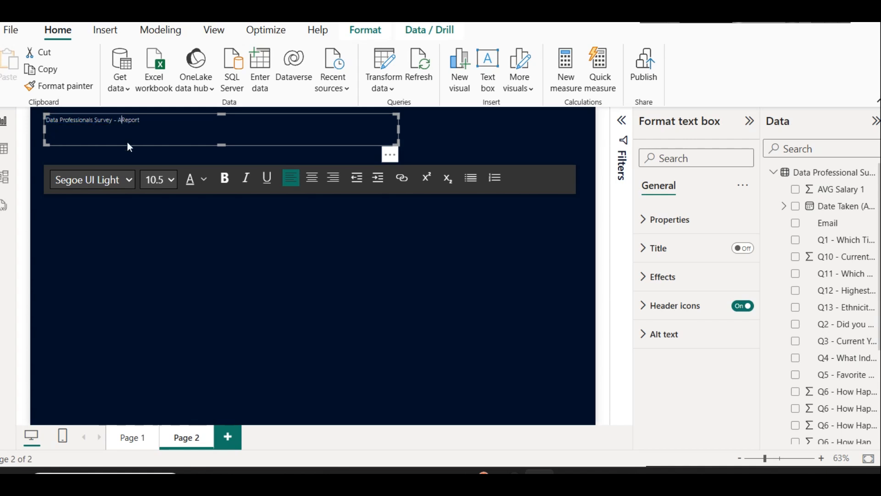
Step: Centre the whole report title in its text box and make it bold
key(ctrl+a)
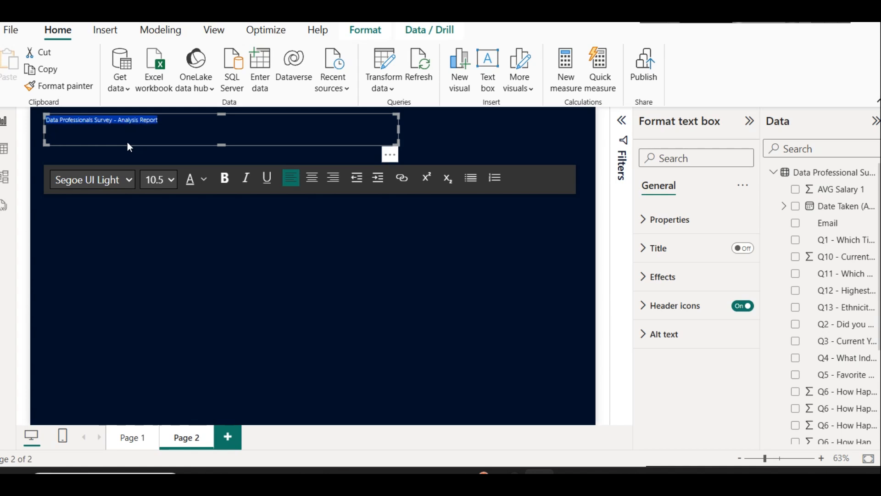
click(312, 178)
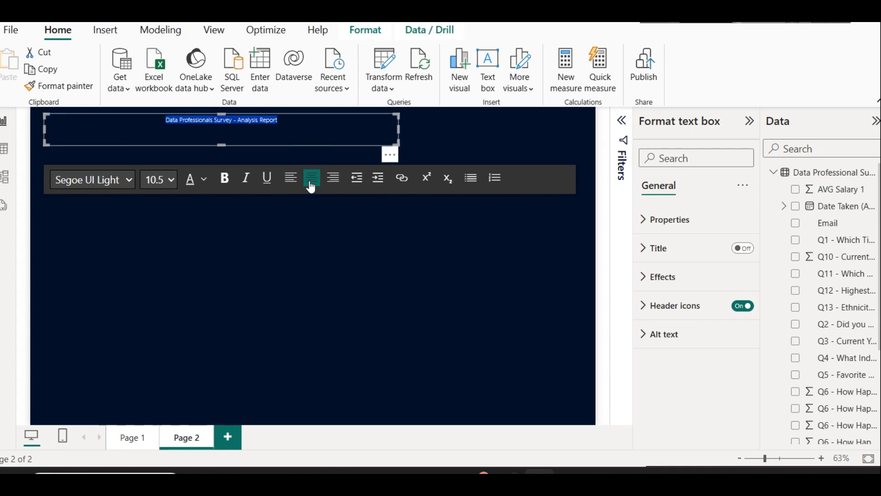
click(223, 178)
Step: Try to set the report title's font size to 28
click(203, 180)
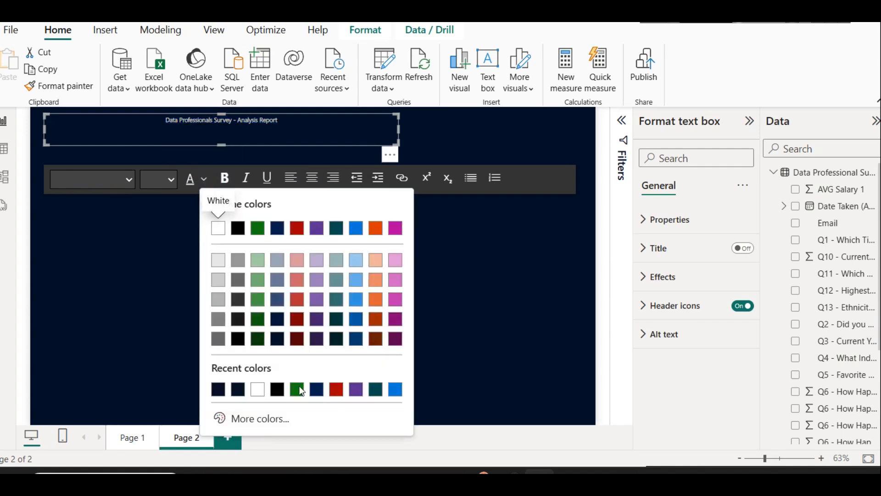
click(165, 179)
click(167, 180)
click(155, 411)
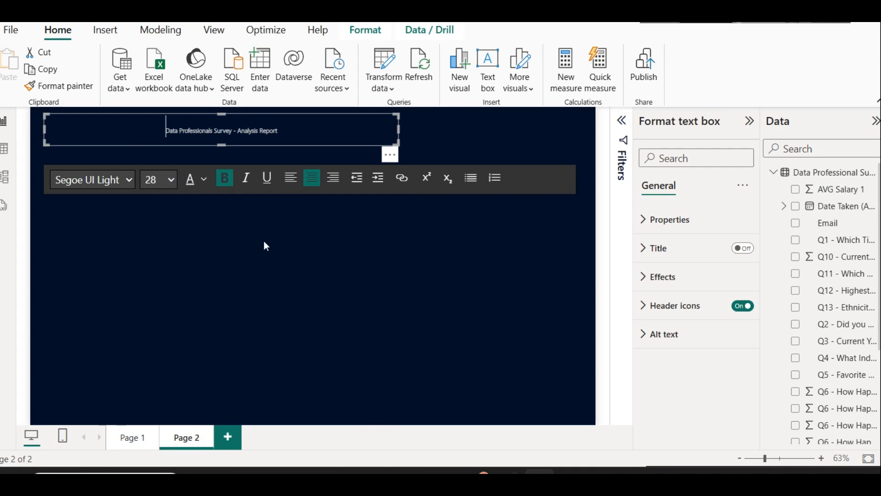
Step: Set the font size of the entire title text to 28
double_click(226, 130)
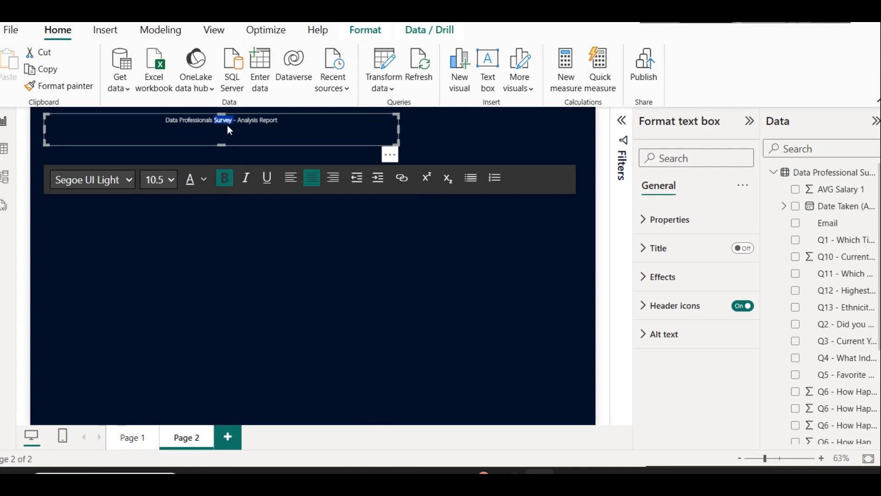
key(ctrl+a)
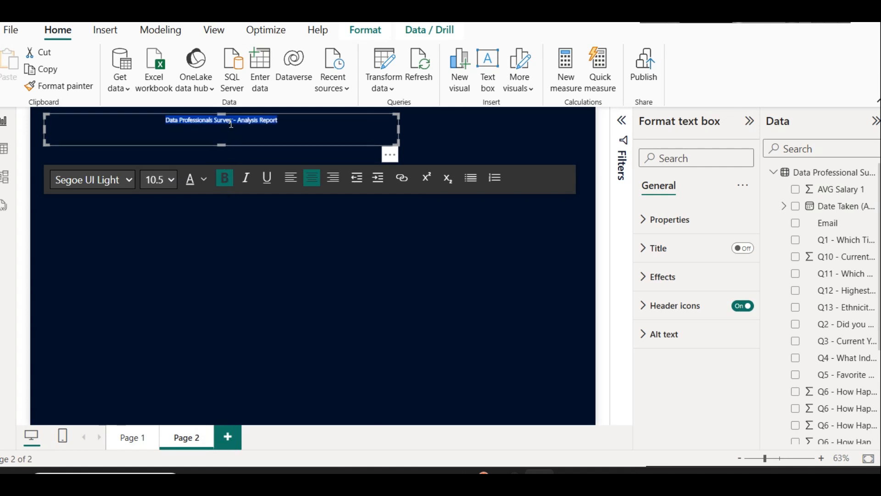
click(158, 179)
click(156, 412)
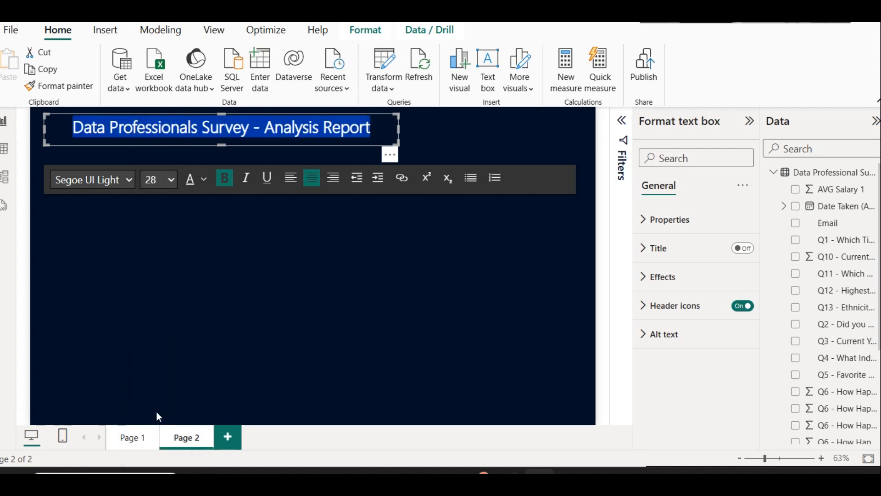
click(250, 124)
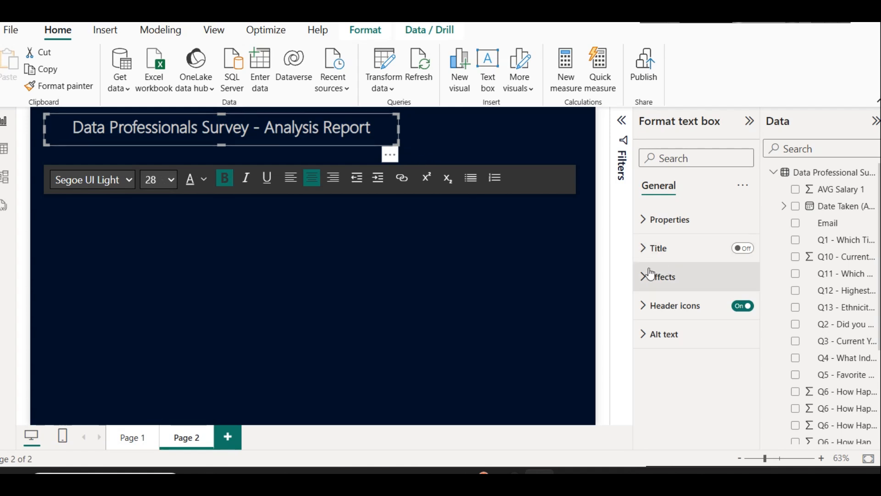
Step: Turn on the visual border for the title text box and colour it light grey
click(684, 277)
scroll(689, 312, down, 3)
click(734, 347)
click(737, 311)
click(649, 310)
click(665, 348)
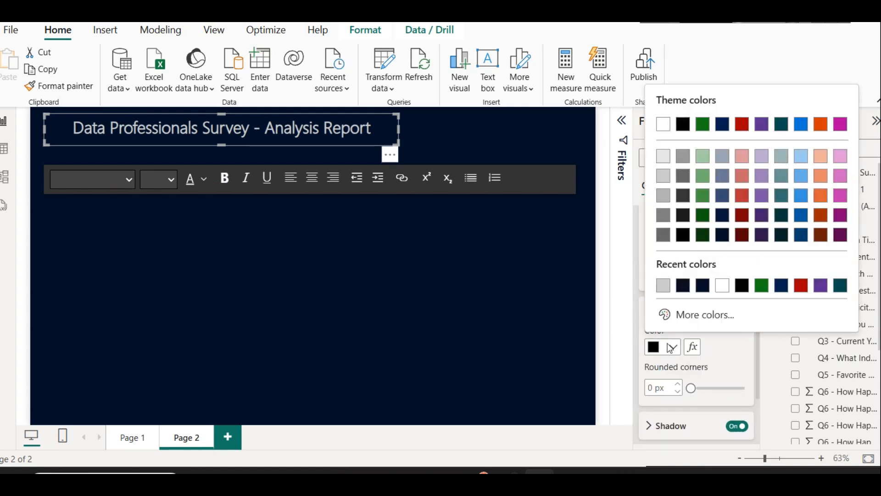
click(664, 157)
click(397, 317)
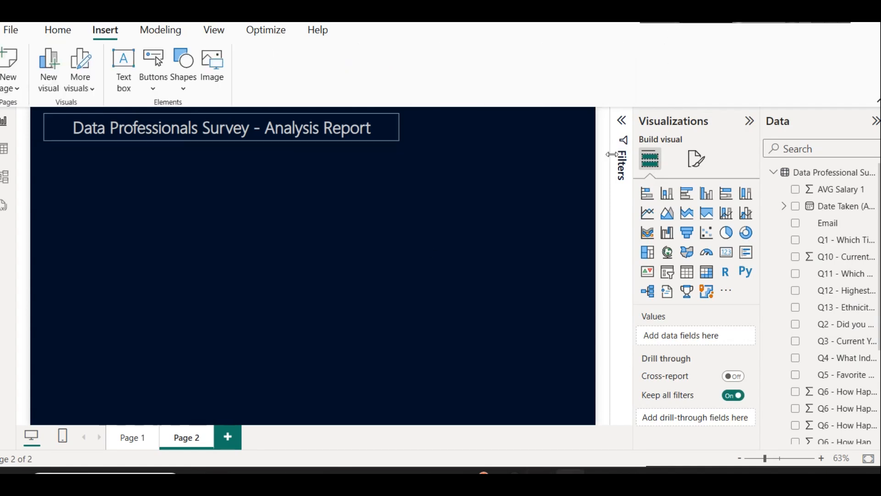
Step: Insert the searchanalytics.png image and place it in the upper-right corner of the page, level with the title
click(218, 81)
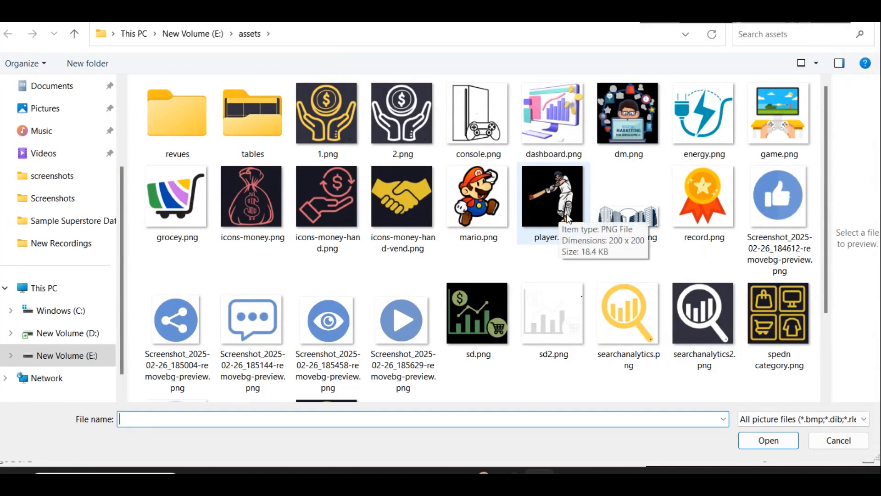
click(699, 203)
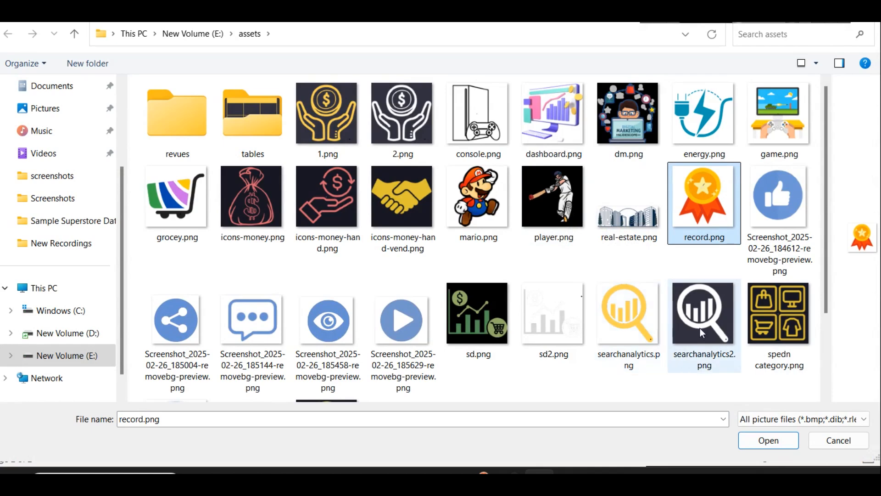
click(624, 313)
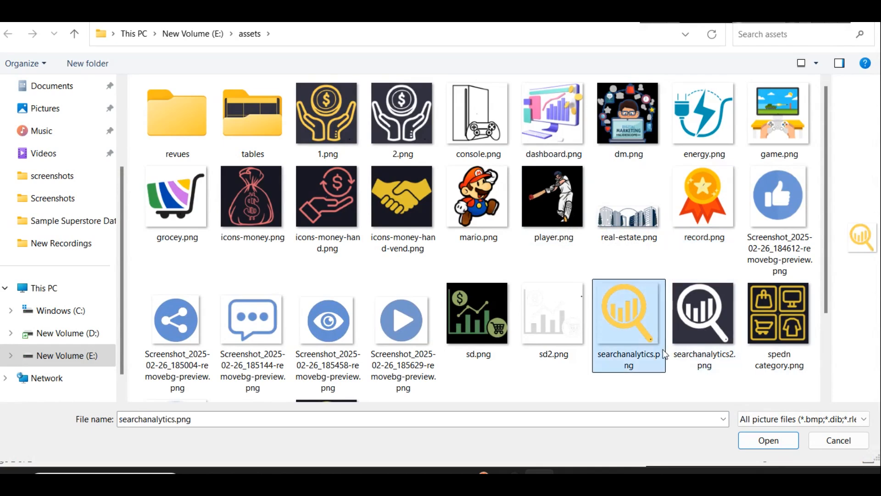
click(760, 435)
drag(45, 253, 558, 129)
click(398, 129)
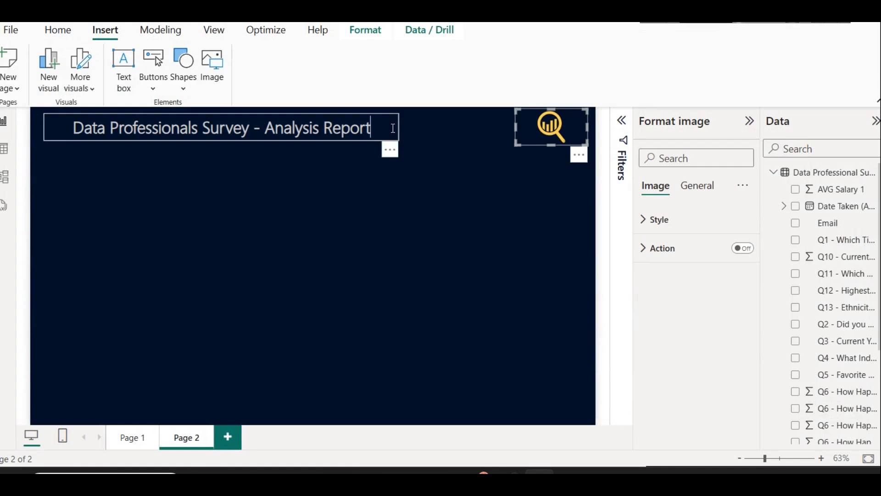
Step: Widen the title text box until it nearly reaches the logo, and shrink the logo image to the title box's height
drag(398, 129, 508, 127)
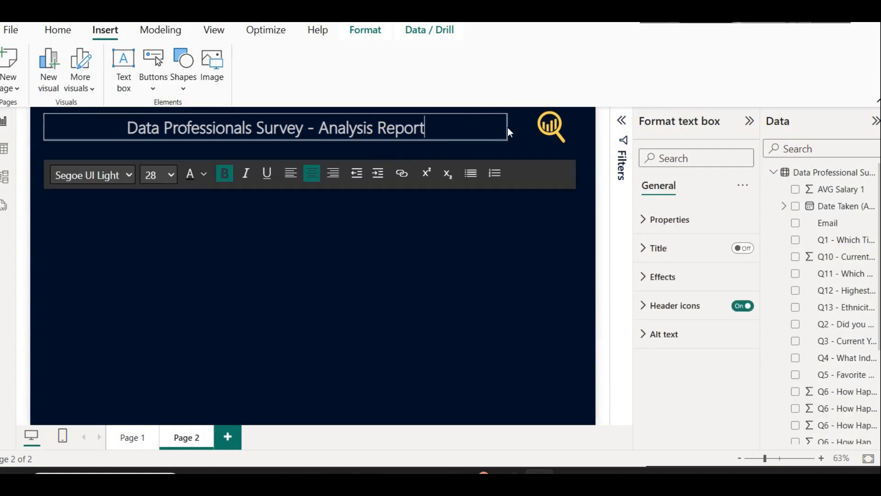
click(548, 132)
drag(548, 108, 549, 139)
click(534, 162)
click(546, 122)
Step: Copy the title text box's border formatting onto the logo image with Format painter
click(459, 131)
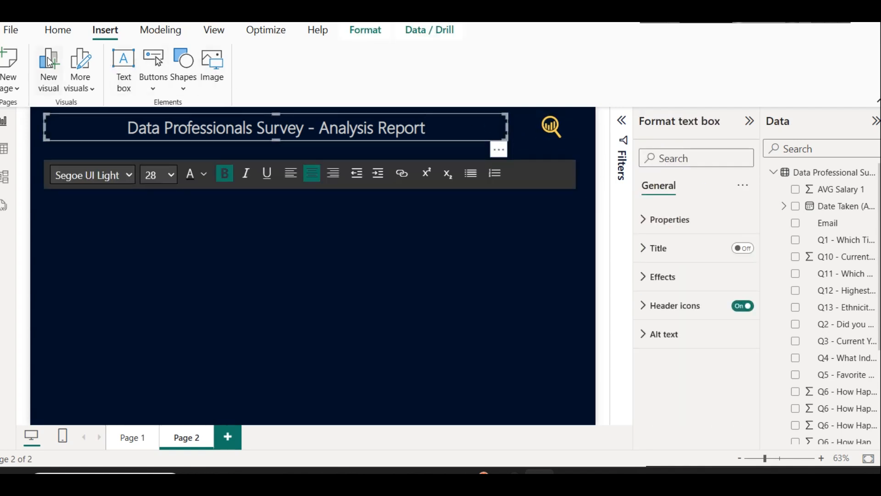
click(58, 30)
click(29, 86)
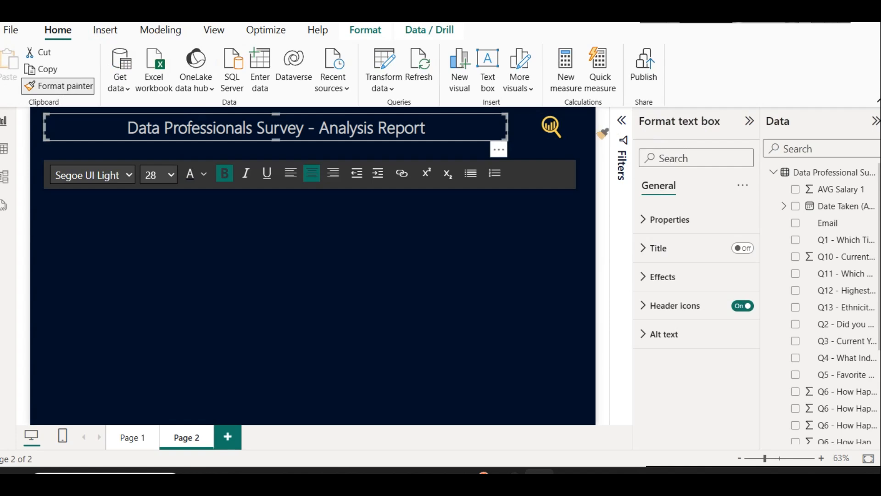
click(584, 123)
click(469, 253)
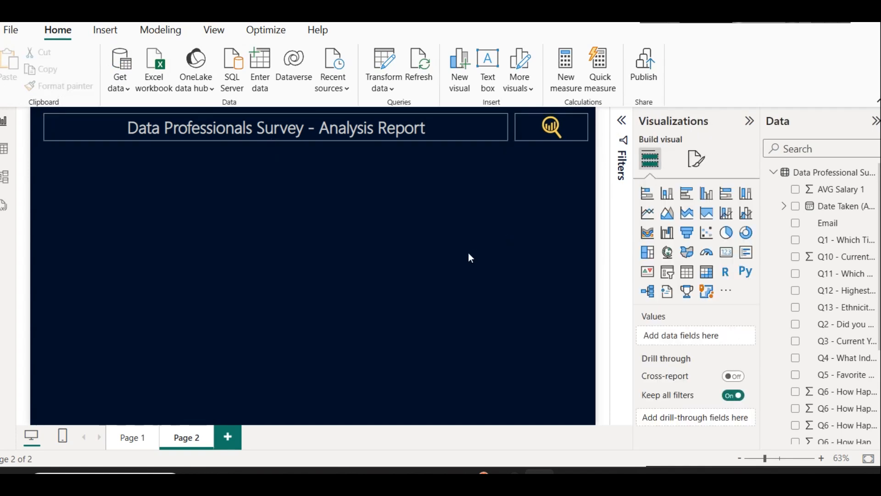
Step: Narrow the title text box slightly and extend the logo's frame toward it, leaving only a small gap between them
click(491, 134)
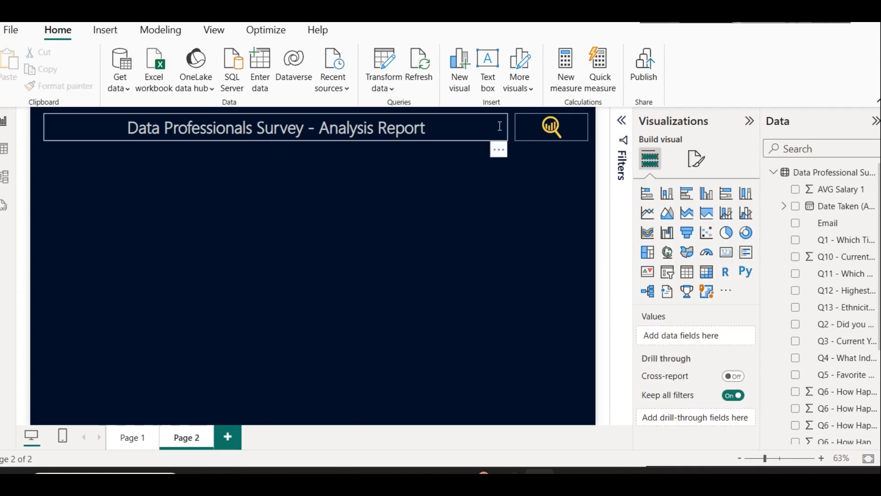
click(504, 128)
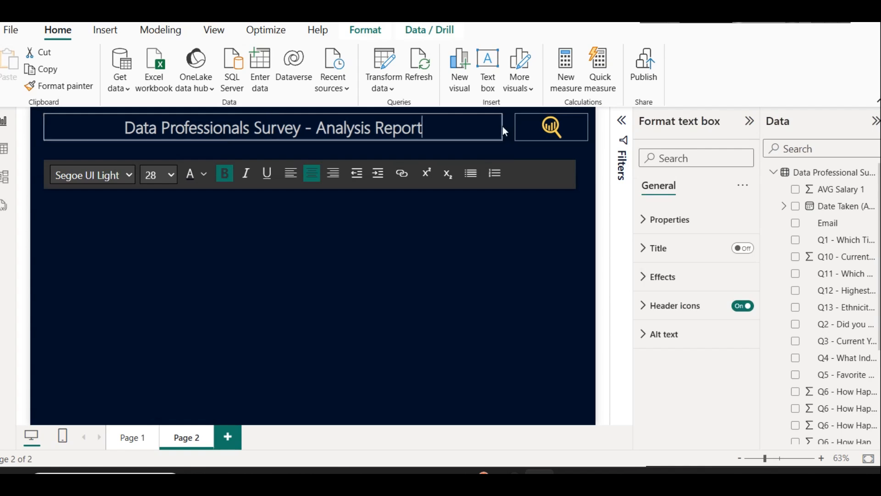
click(512, 125)
click(515, 126)
drag(516, 127, 507, 125)
click(543, 245)
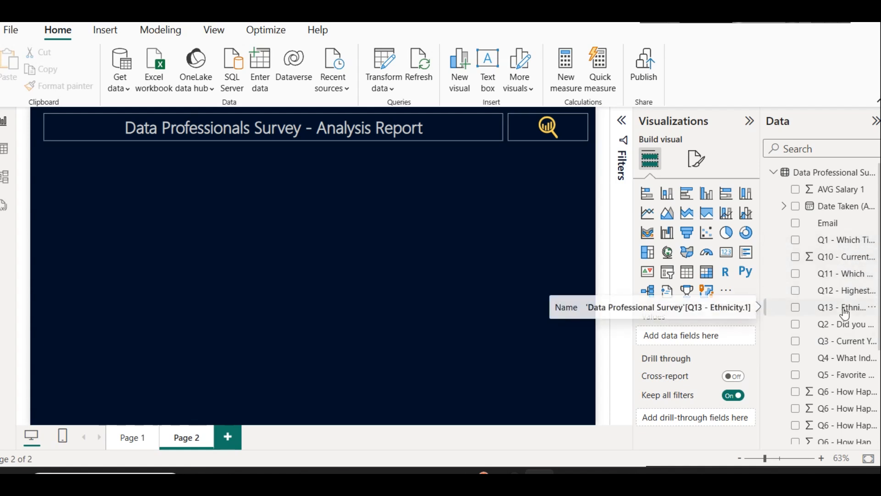
Step: Look through the survey fields and widen the Data pane enough to read more of their names
scroll(844, 312, down, 5)
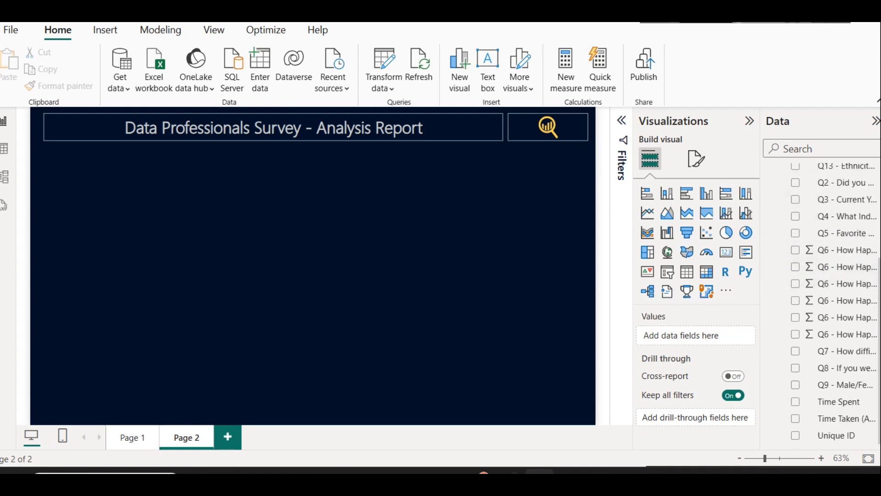
scroll(845, 335, up, 5)
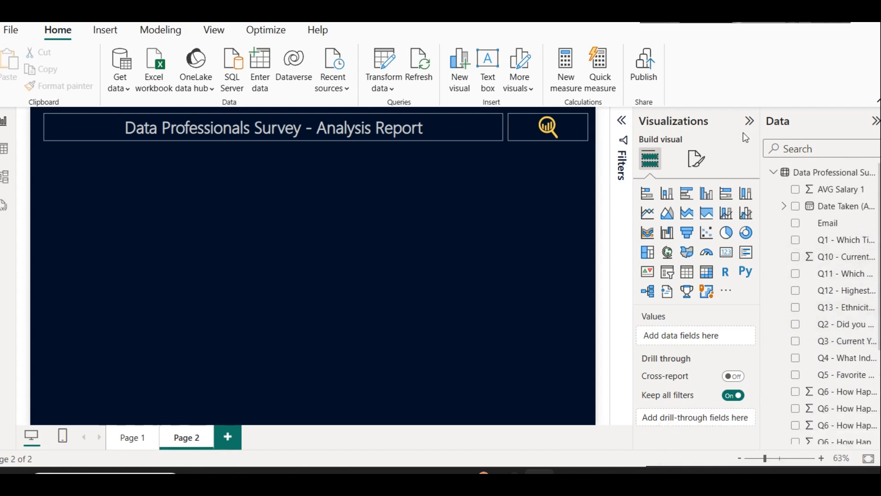
drag(764, 187, 688, 184)
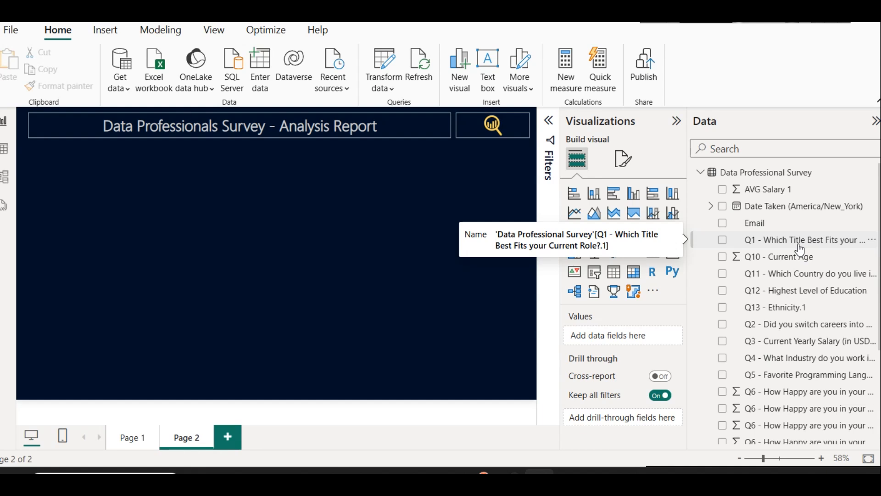
drag(689, 187, 707, 187)
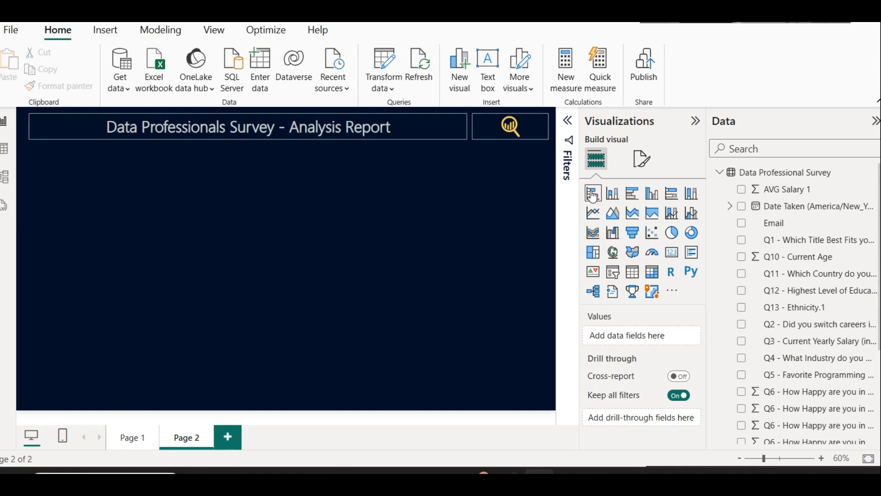
Step: Insert a stacked column chart below the title's left end, make it about a quarter of the page wide and slightly taller
click(612, 192)
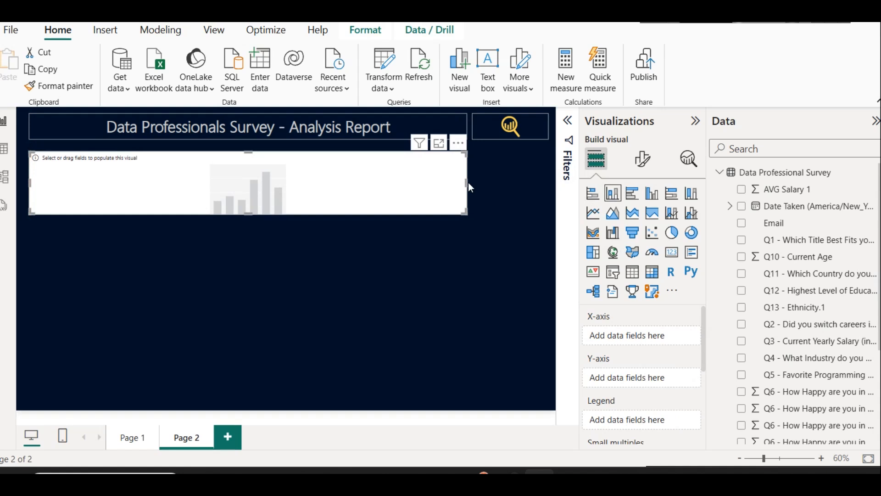
drag(466, 183, 149, 170)
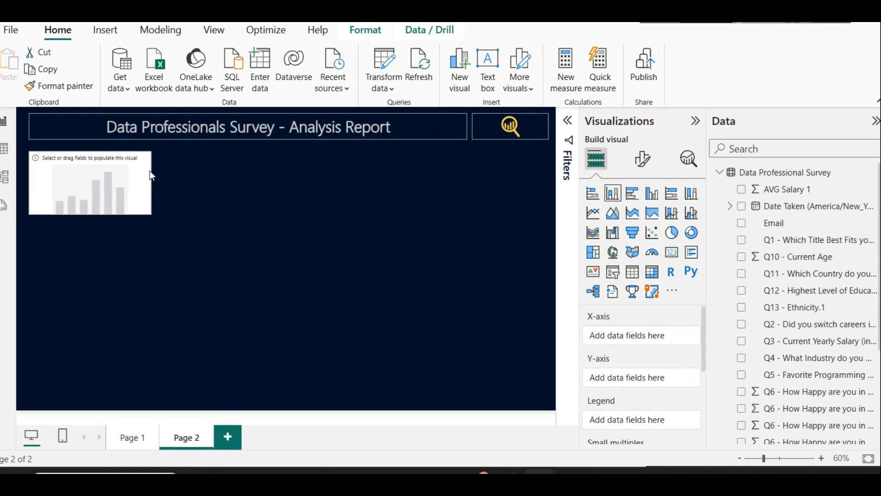
drag(89, 214, 90, 245)
click(258, 238)
click(100, 208)
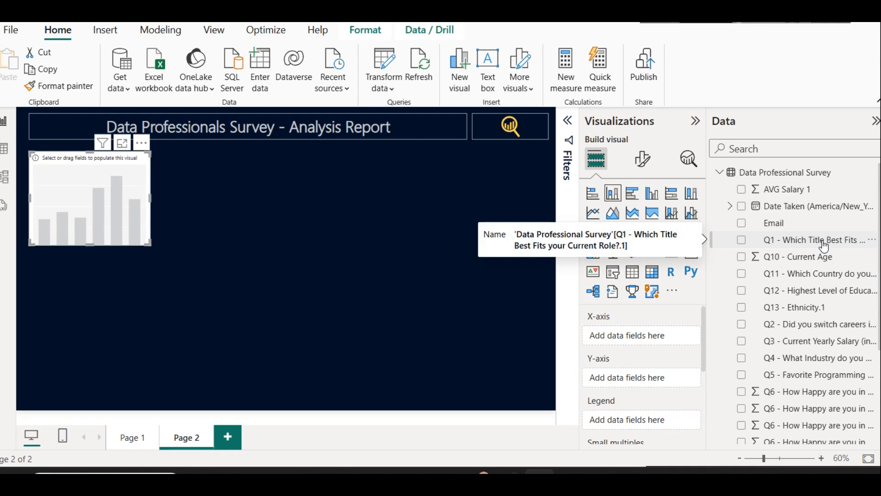
Step: Plot the count of Unique ID on the Y-axis against Q1 - Which Title Best Fits your Current Role on the X-axis, and widen the chart
drag(824, 246, 643, 336)
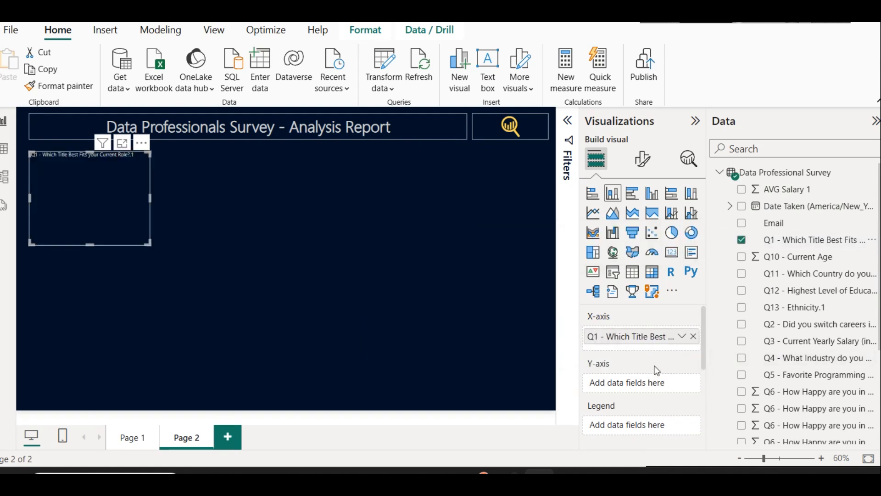
scroll(798, 279, down, 3)
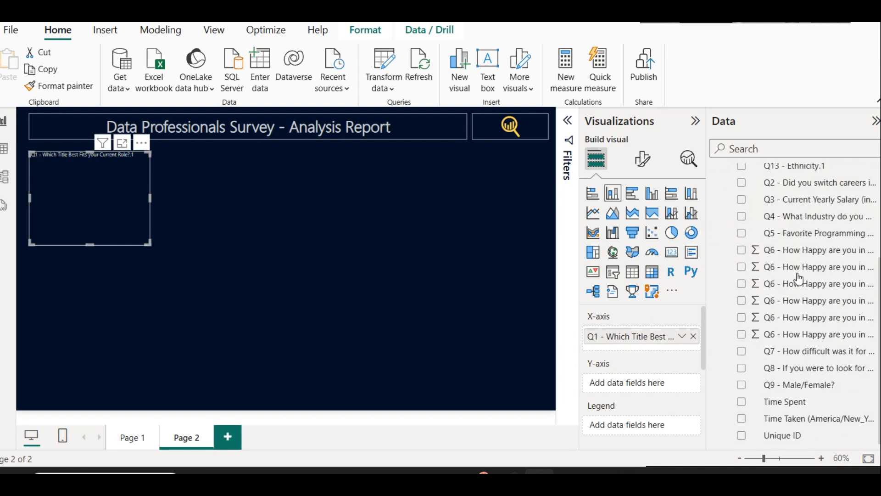
drag(796, 436, 643, 391)
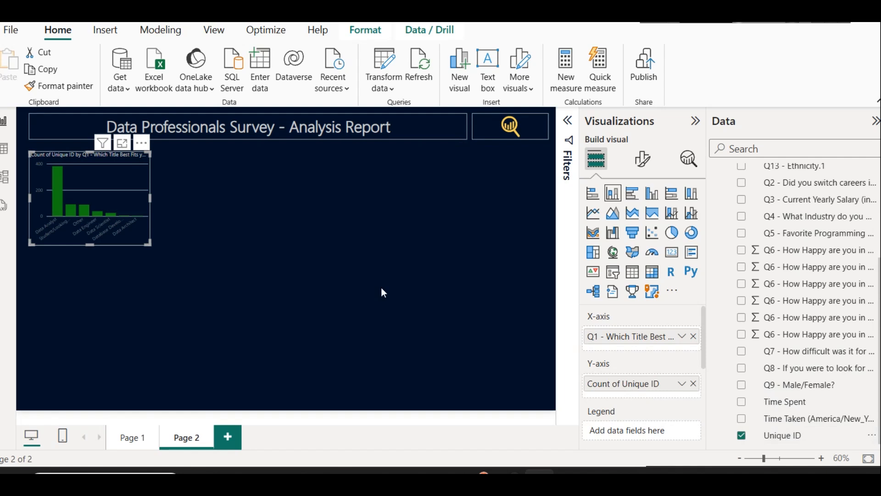
drag(151, 196, 180, 196)
mouse_move(58, 188)
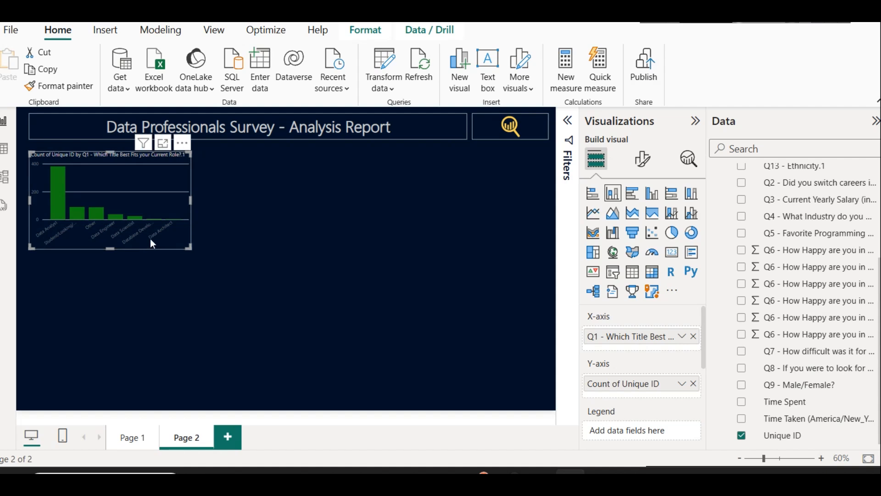
Step: Try a white background with 89% transparency on the column chart
click(642, 161)
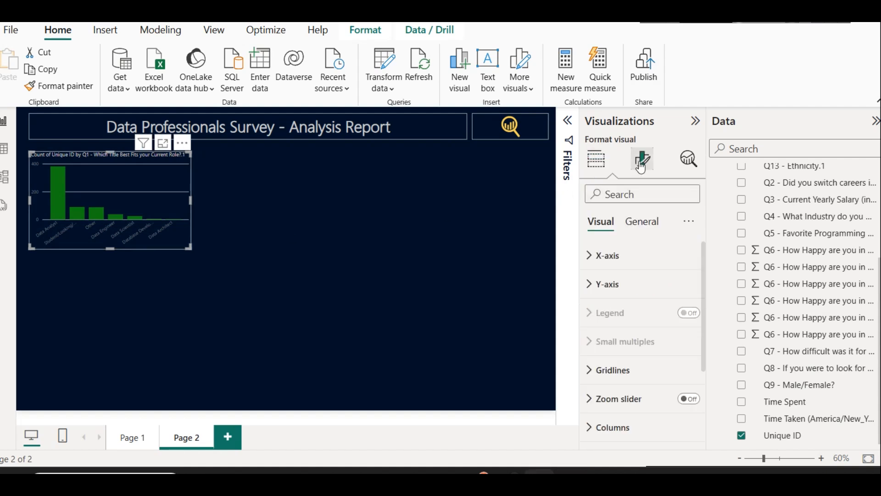
click(649, 221)
click(623, 325)
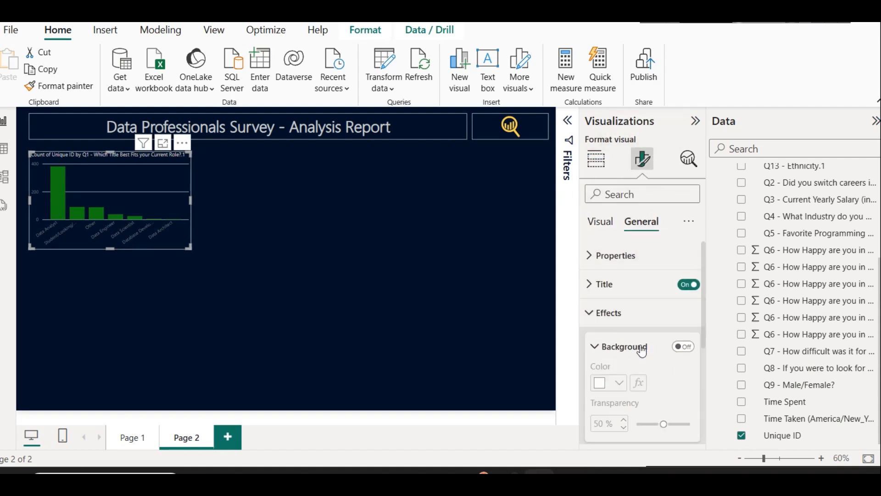
click(686, 347)
click(686, 348)
scroll(660, 359, down, 2)
click(678, 276)
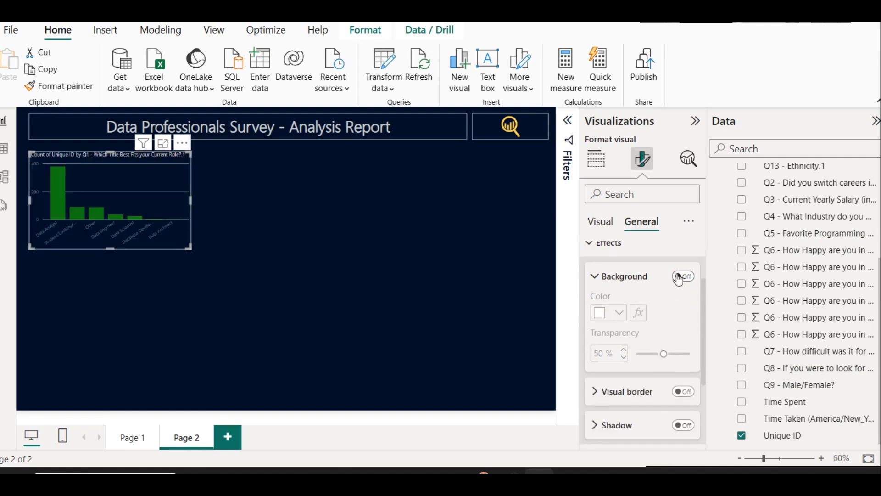
drag(664, 361, 686, 358)
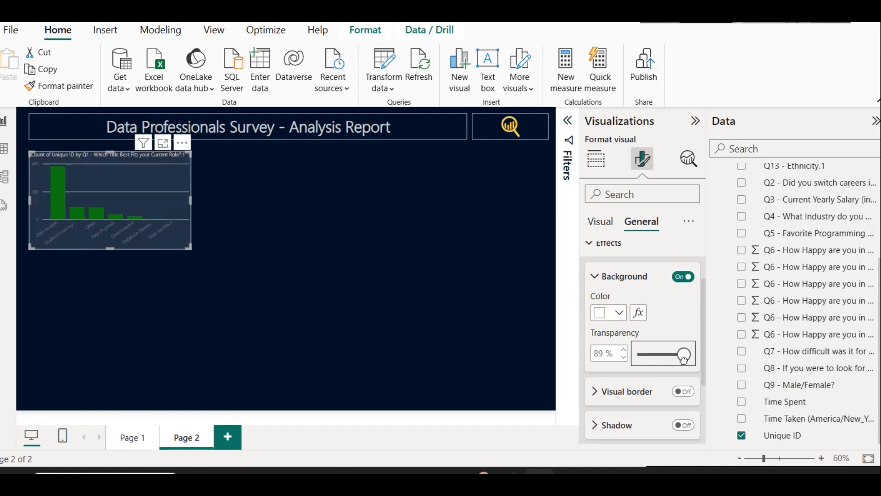
click(683, 277)
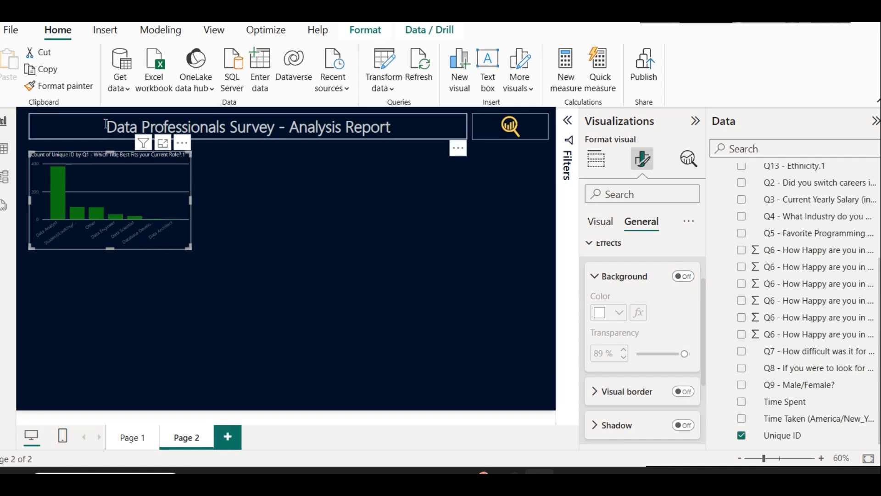
Step: Set the column chart's title font size to 11
scroll(644, 294, up, 2)
click(643, 293)
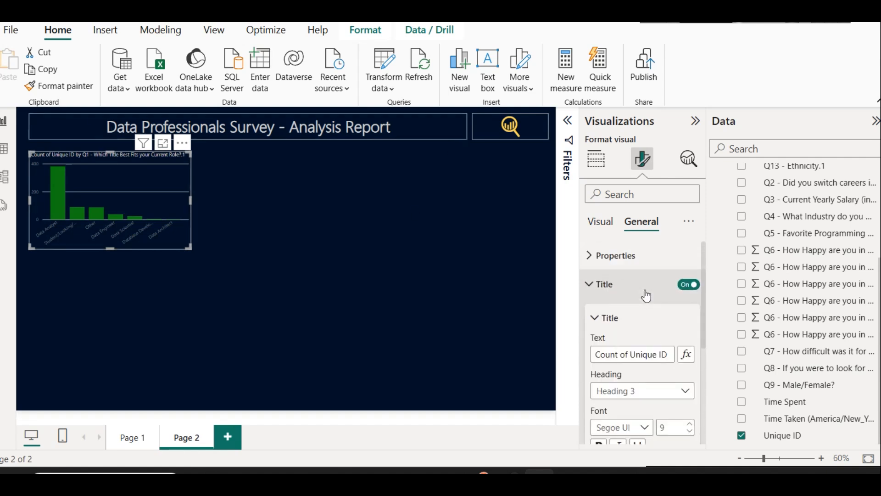
scroll(642, 337, down, 3)
scroll(640, 332, down, 1)
click(689, 282)
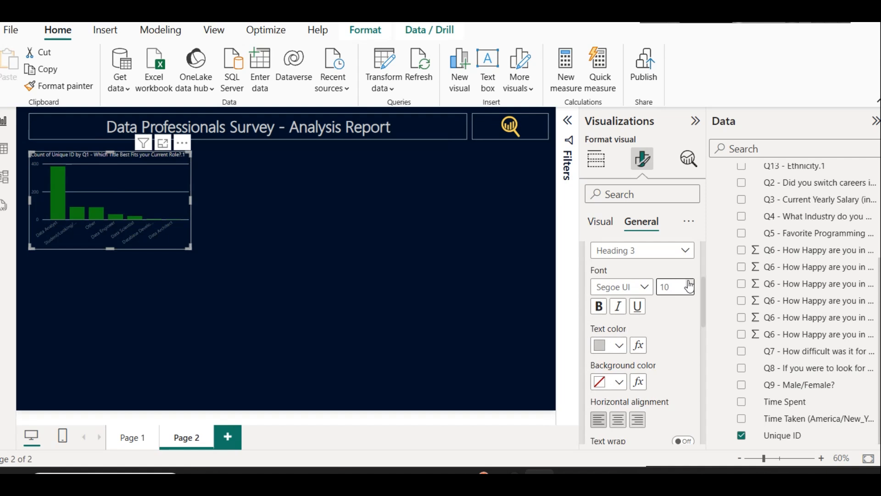
Step: Change the column chart's title text to "Count of Employees by Job Roles"
scroll(663, 331, up, 2)
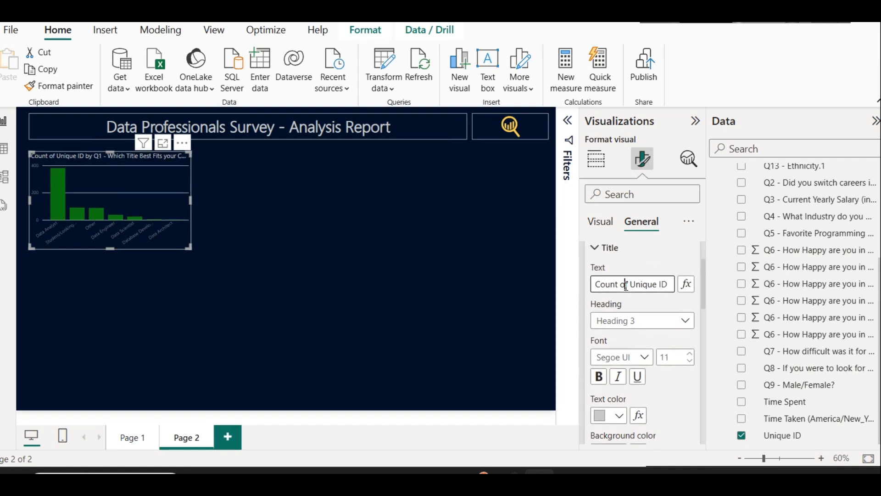
triple_click(626, 284)
text(Count of Users b)
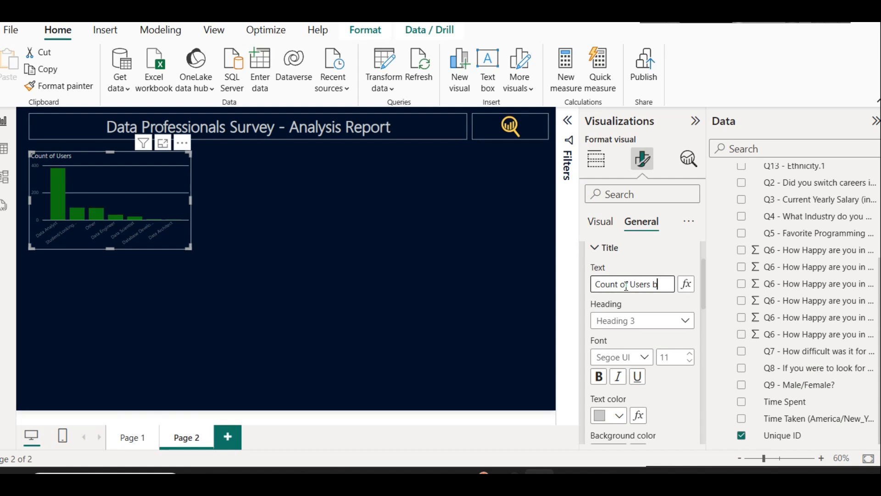
text(y Job Roles)
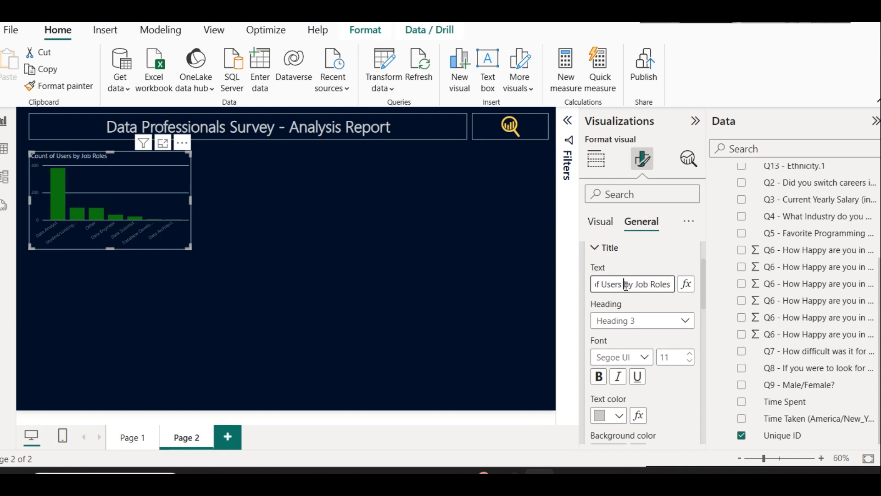
key(shift+Left)
key(shift+Left)
key(shift+Left)
text(Employees)
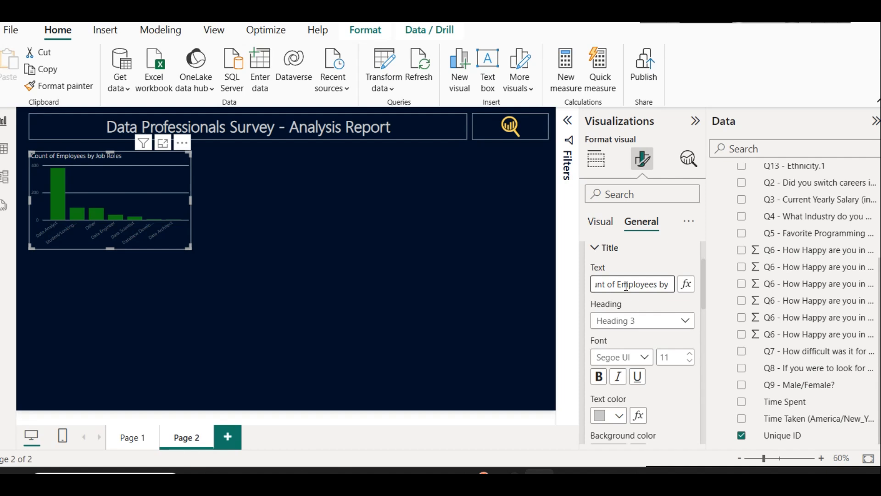
Step: Make the chart title bold, centre it horizontally and give it a lighter grey text colour
scroll(629, 315, down, 3)
click(605, 308)
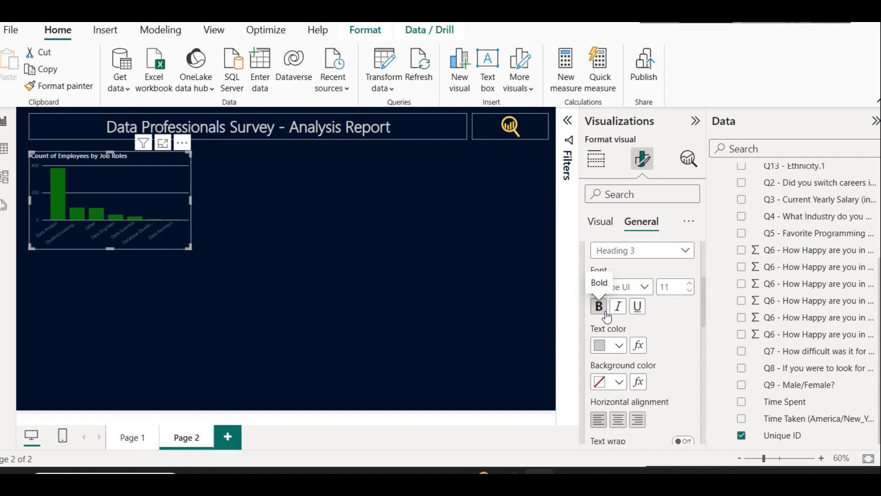
click(618, 419)
click(618, 345)
click(610, 155)
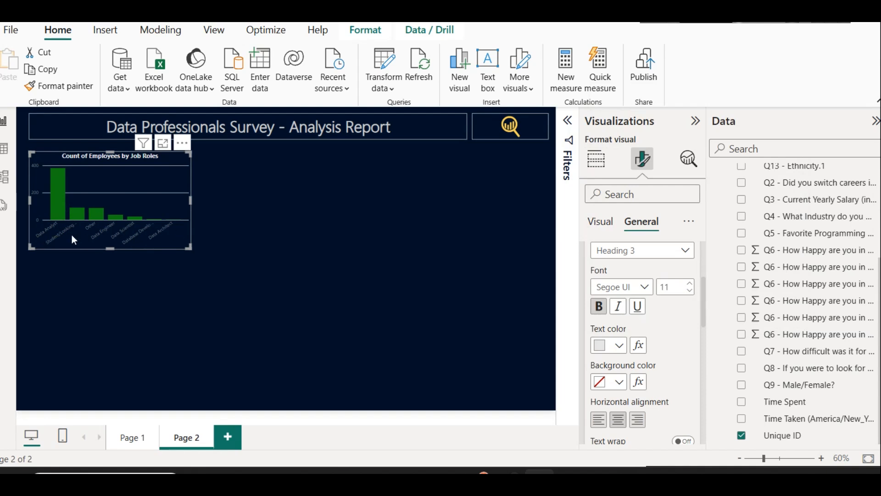
Step: Set the colour of the column chart's Y-axis values to light grey
scroll(639, 281, up, 3)
click(641, 285)
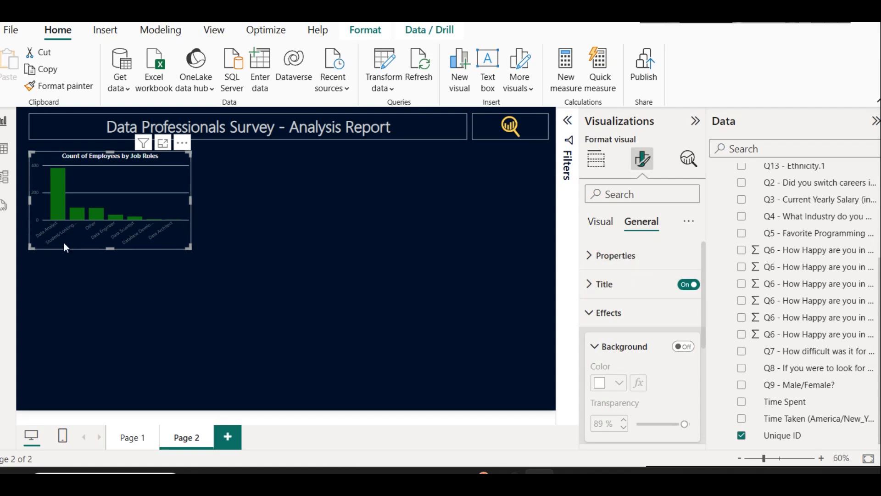
click(597, 225)
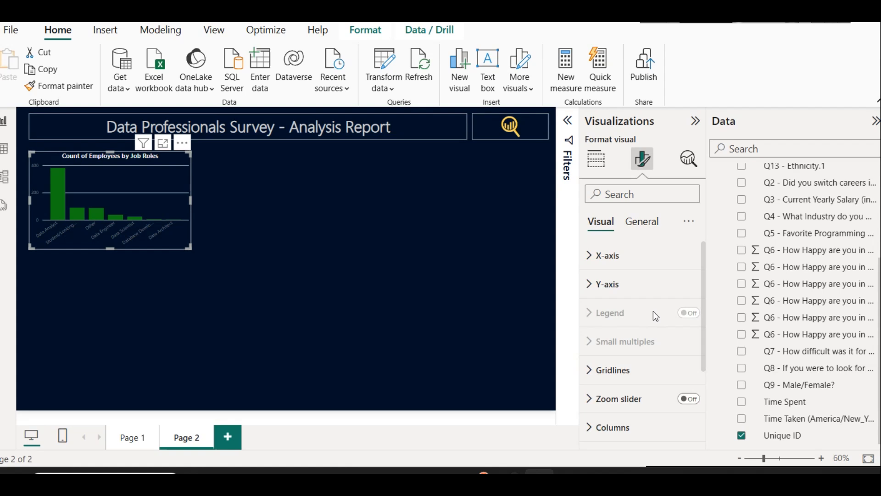
click(597, 285)
scroll(661, 321, down, 2)
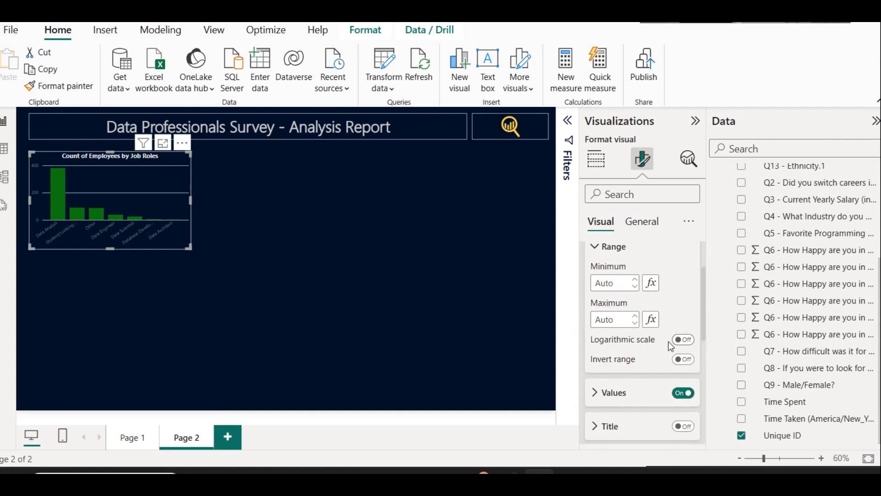
scroll(668, 342, down, 3)
click(614, 254)
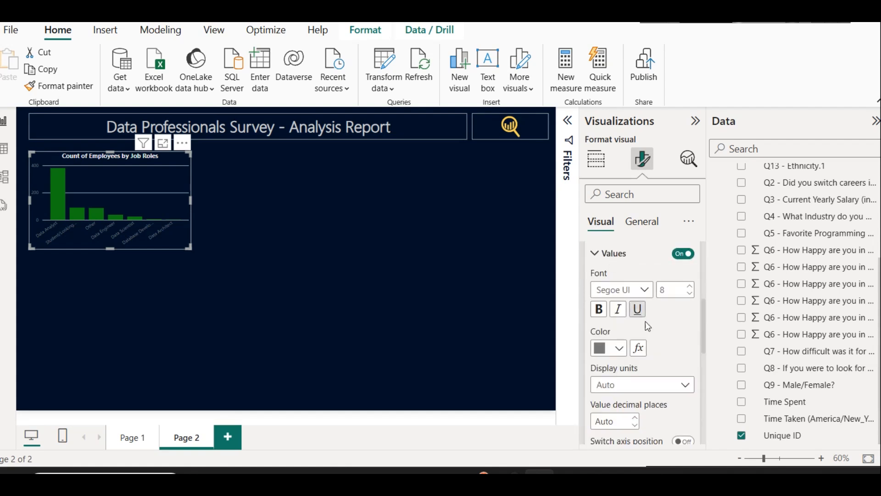
click(609, 348)
click(610, 158)
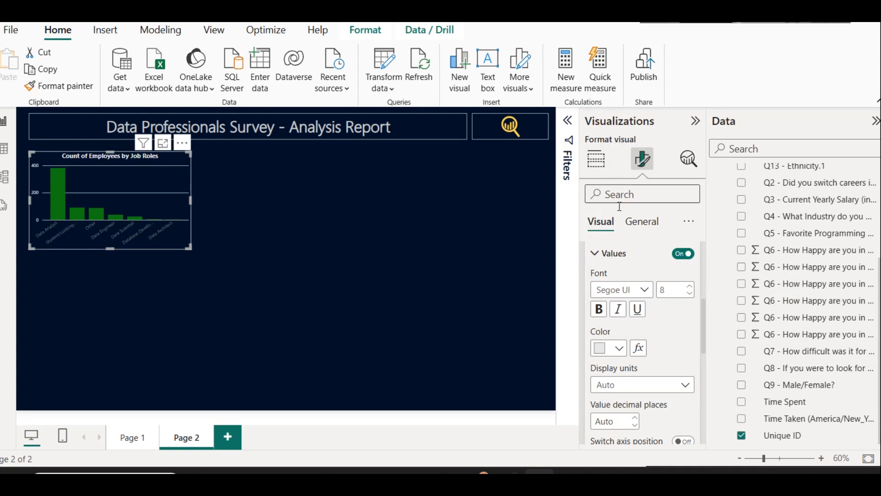
Step: Set the colour of the column chart's X-axis values to light grey
scroll(641, 266, up, 3)
click(614, 248)
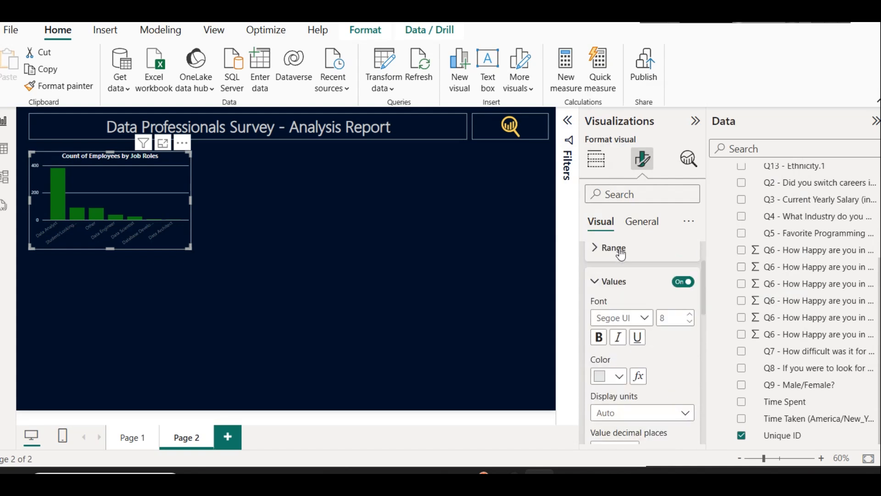
scroll(616, 288, up, 2)
click(614, 264)
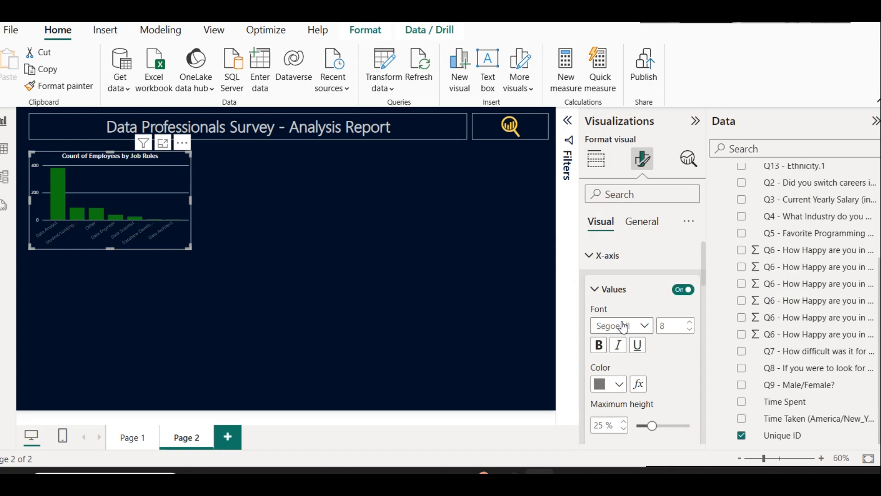
click(615, 383)
click(614, 222)
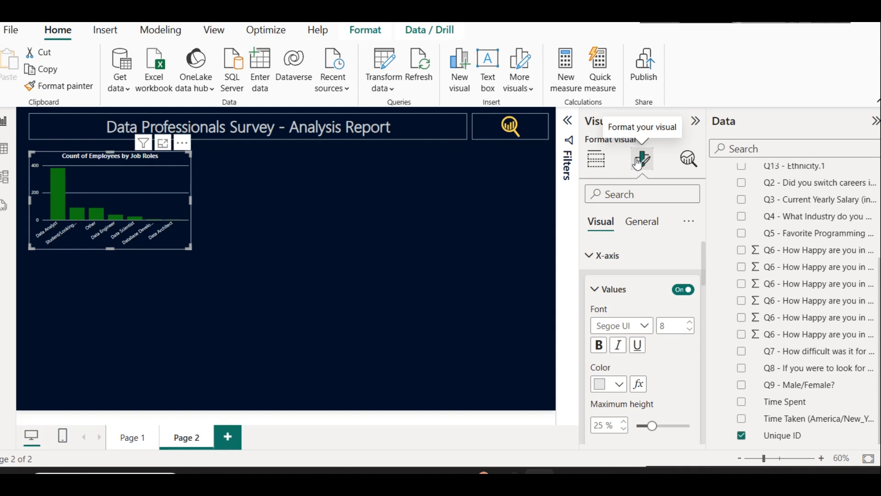
click(617, 256)
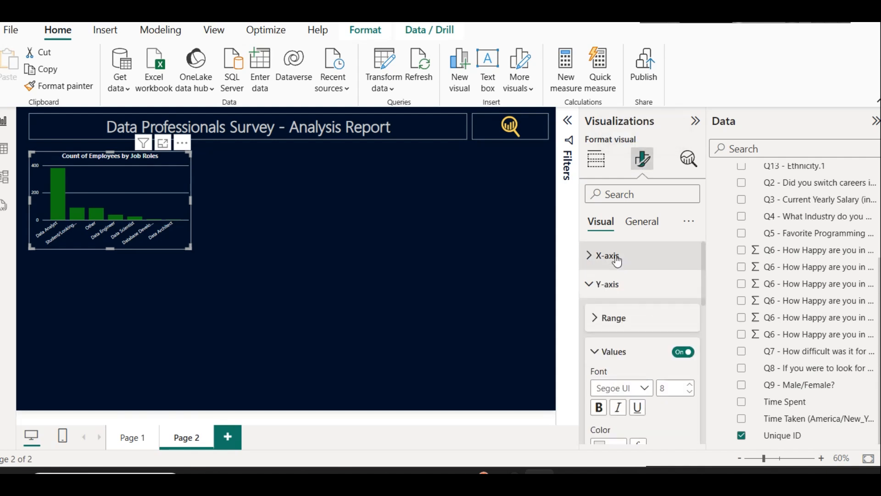
Step: Turn on the shadow effect for the column chart
click(649, 229)
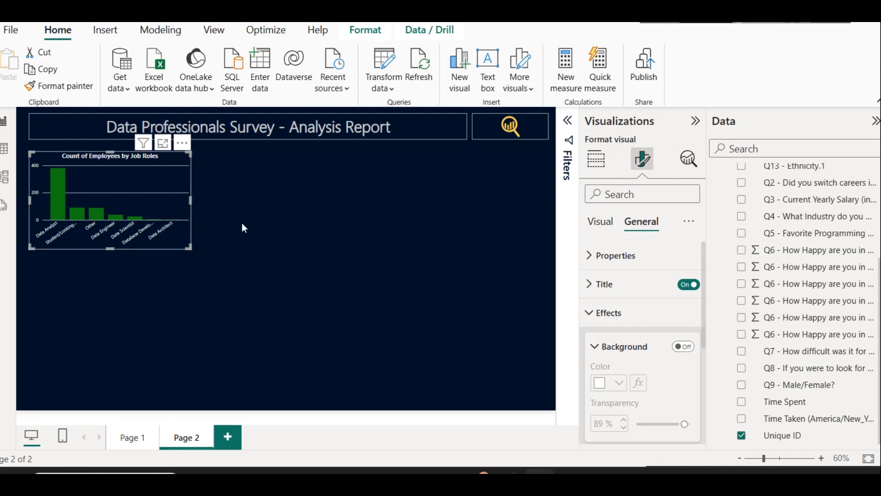
scroll(615, 365, down, 5)
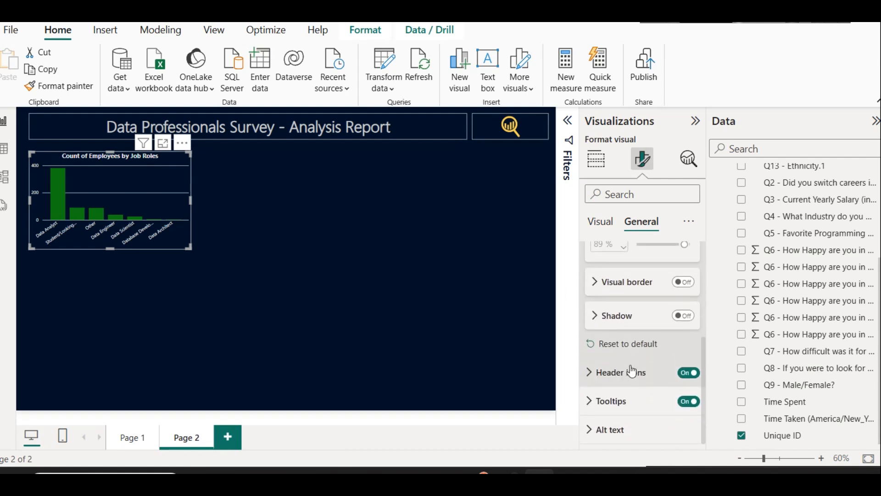
click(684, 317)
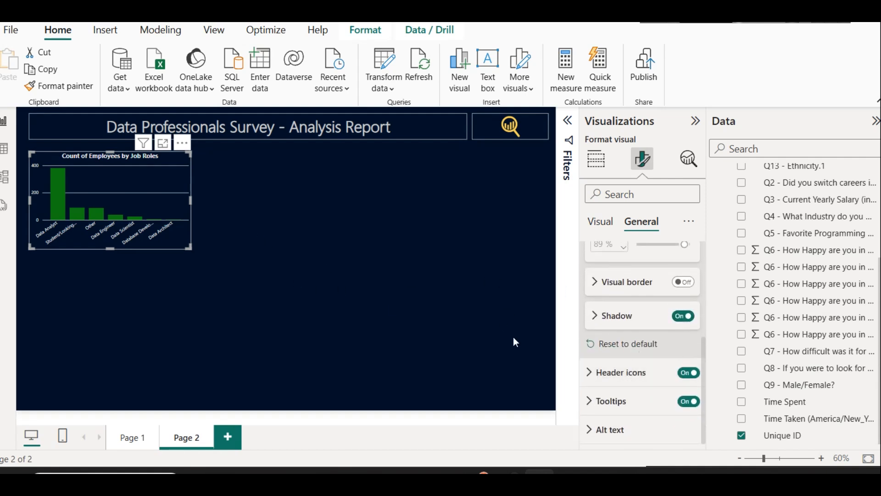
click(341, 282)
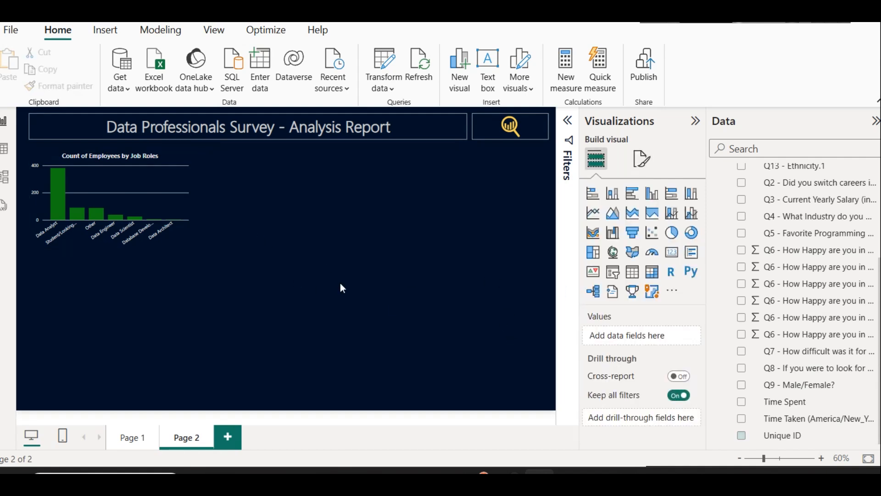
Step: Try light grey for the column chart's shadow, and settle on dark grey as the shadow colour
click(181, 237)
click(643, 159)
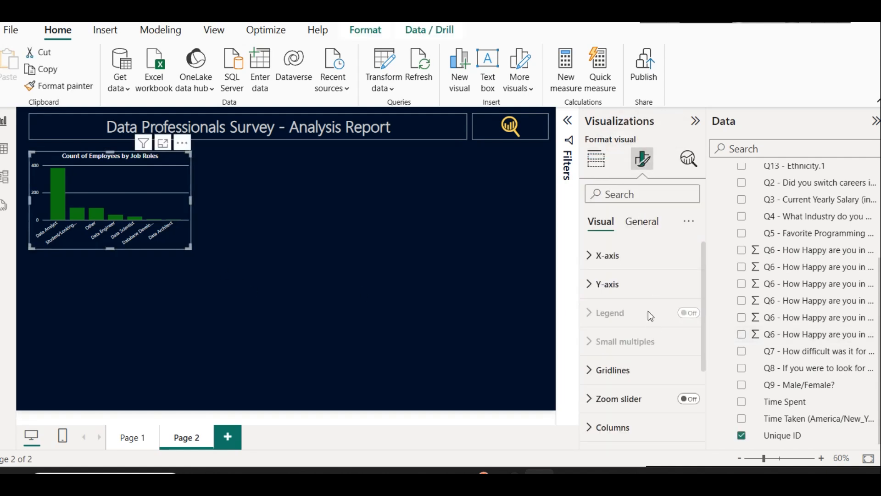
click(633, 221)
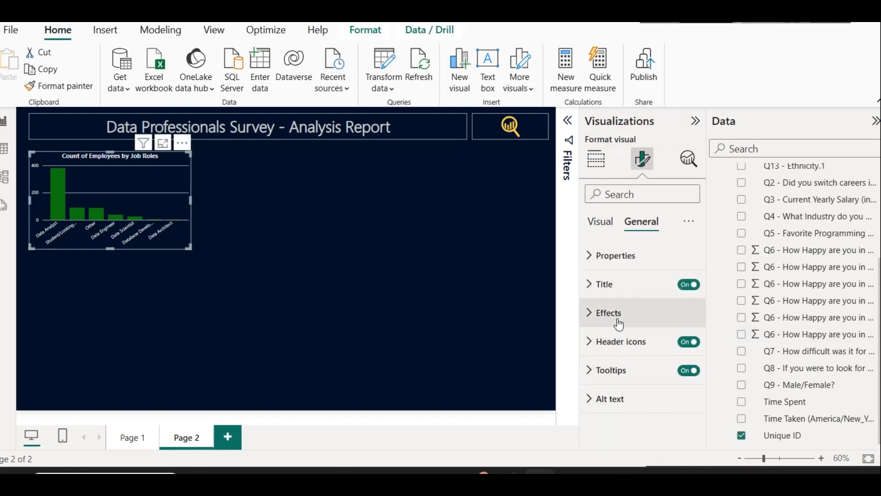
click(618, 324)
scroll(635, 364, down, 4)
click(631, 360)
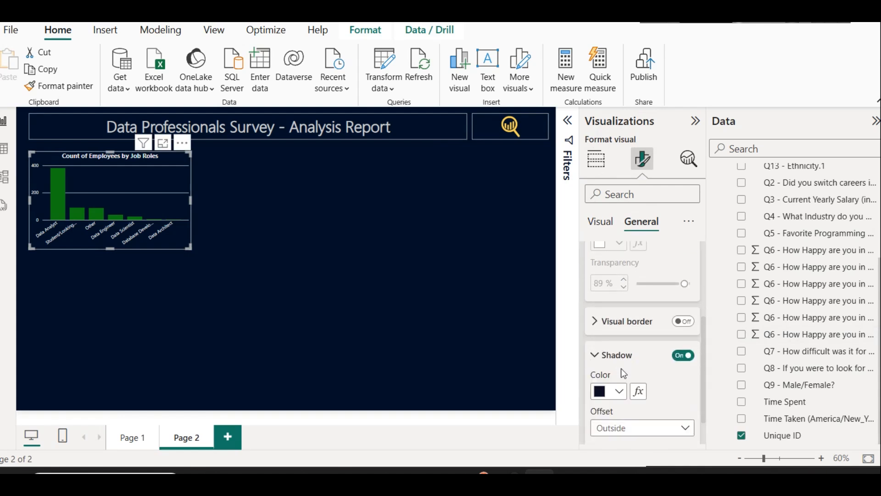
scroll(623, 373, down, 2)
click(618, 324)
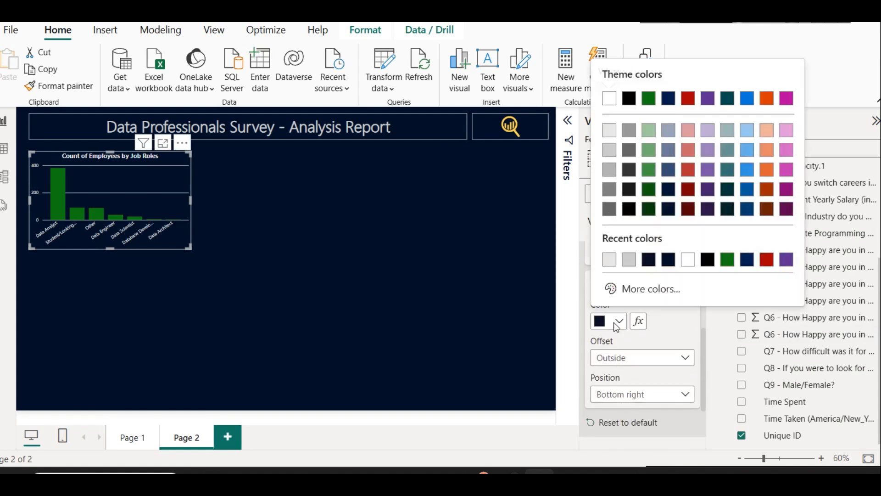
click(610, 132)
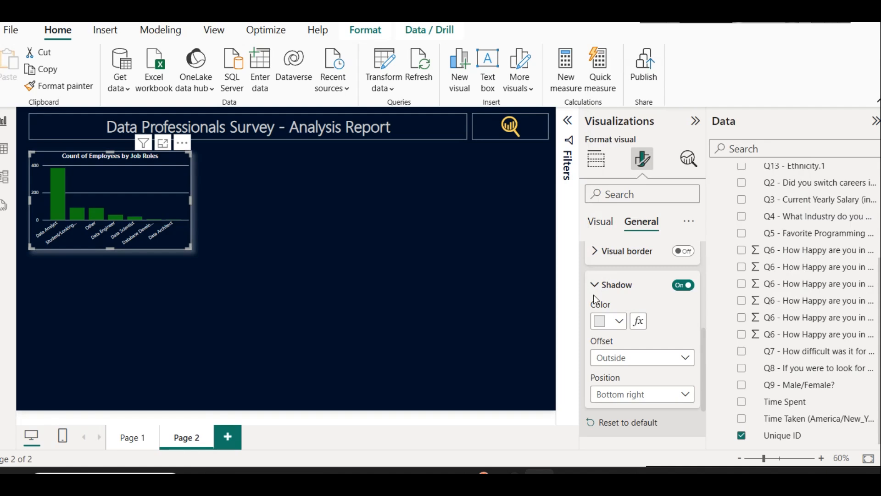
click(611, 321)
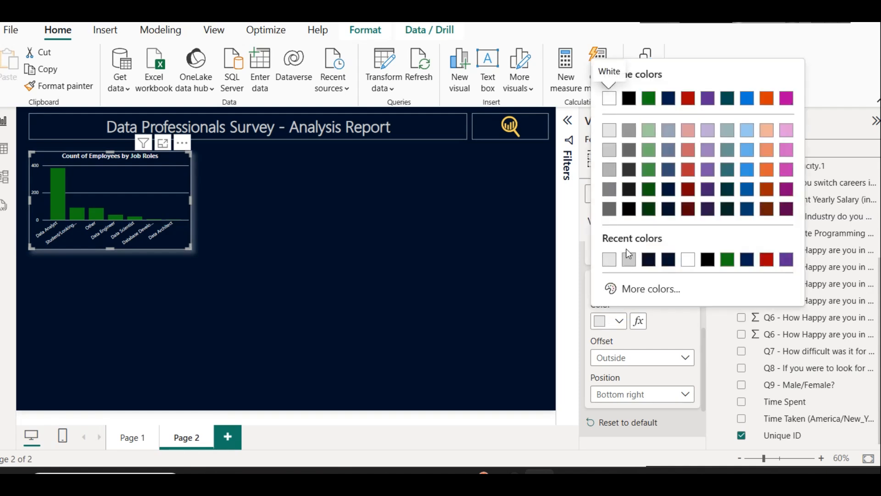
click(607, 209)
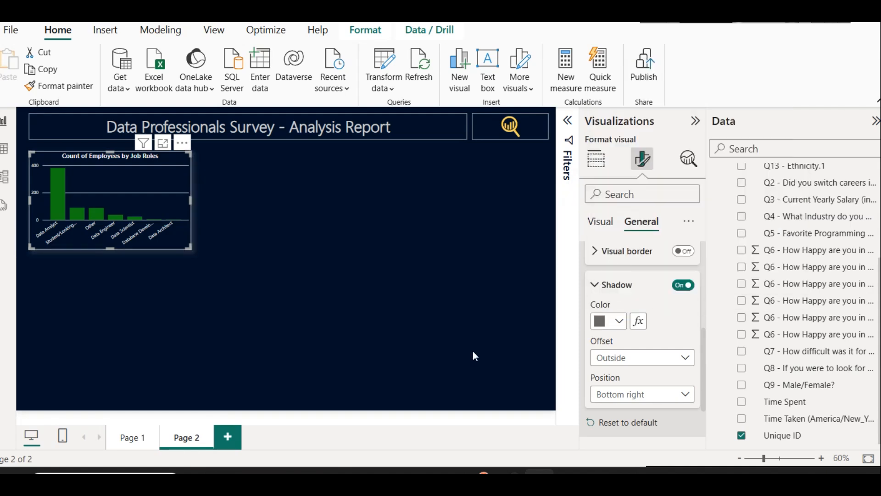
click(357, 287)
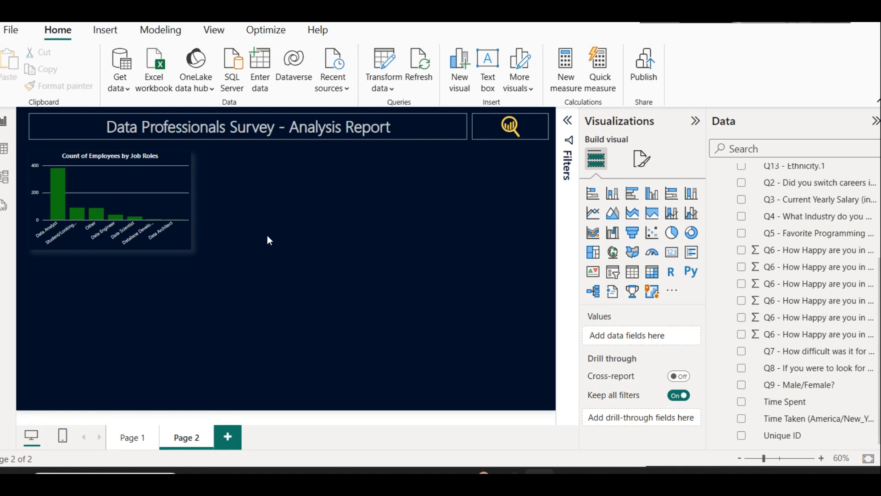
Step: Turn on data labels for the column chart
click(177, 161)
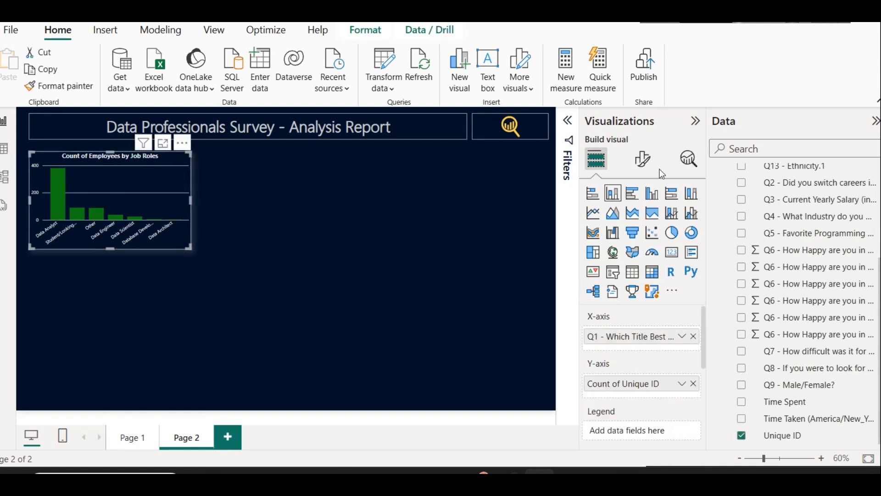
click(641, 161)
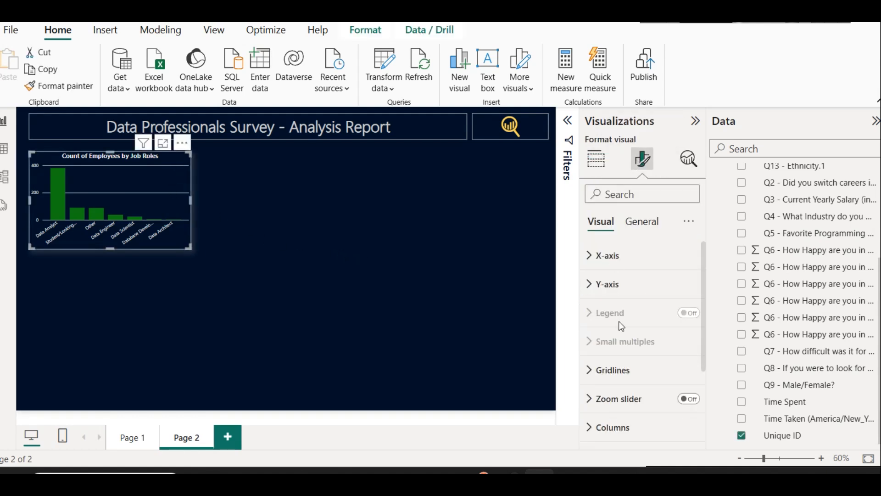
scroll(641, 374, down, 5)
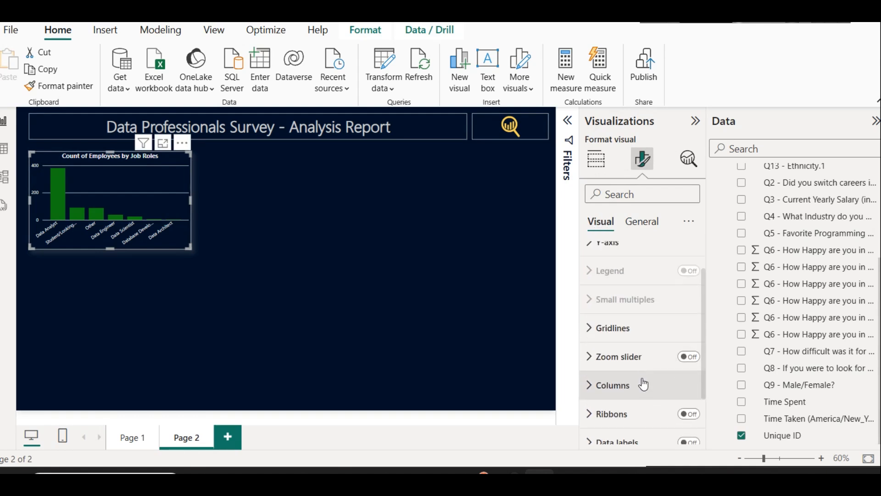
click(690, 372)
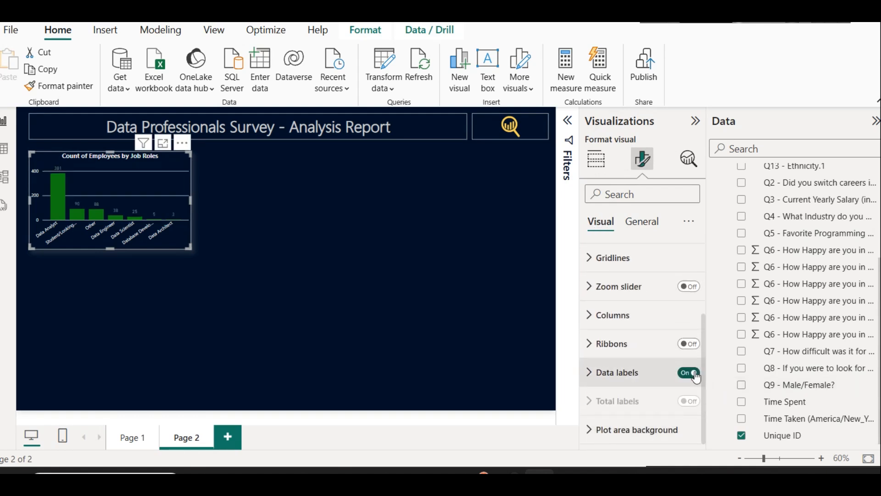
Step: Set the colour of the column chart's data label values to light grey
click(614, 382)
scroll(614, 384, down, 3)
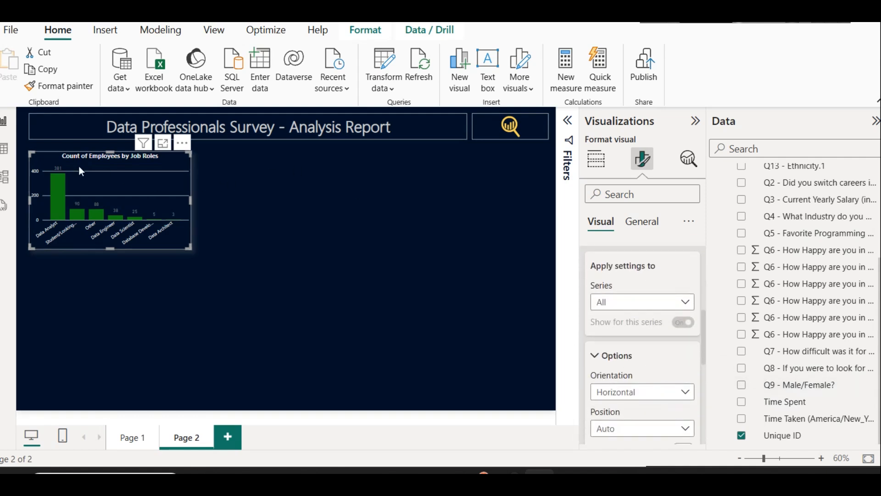
scroll(629, 360, down, 5)
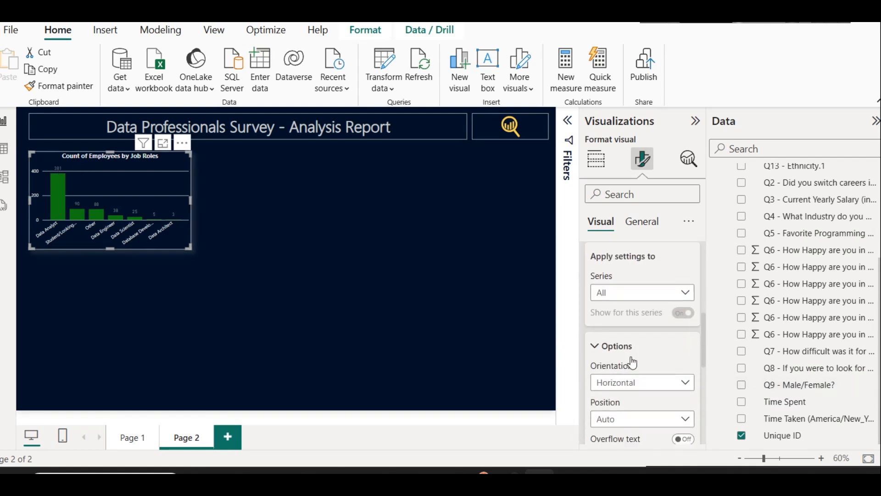
click(609, 395)
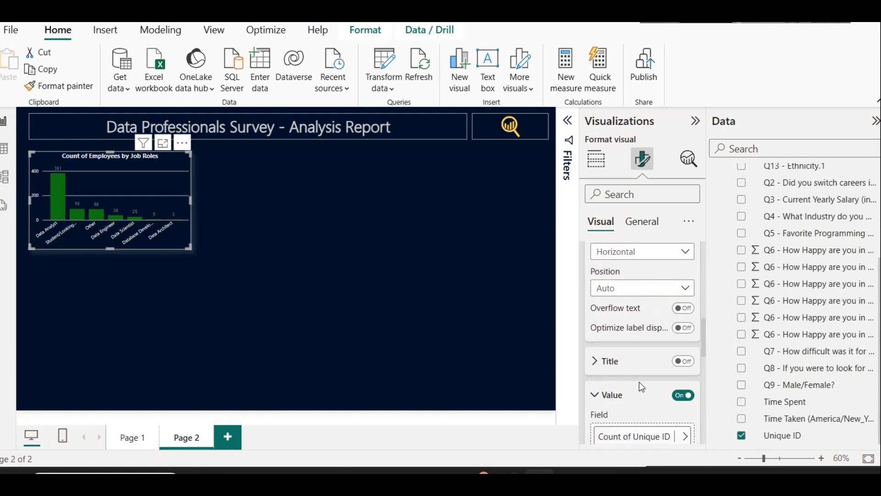
scroll(635, 370, down, 3)
click(619, 395)
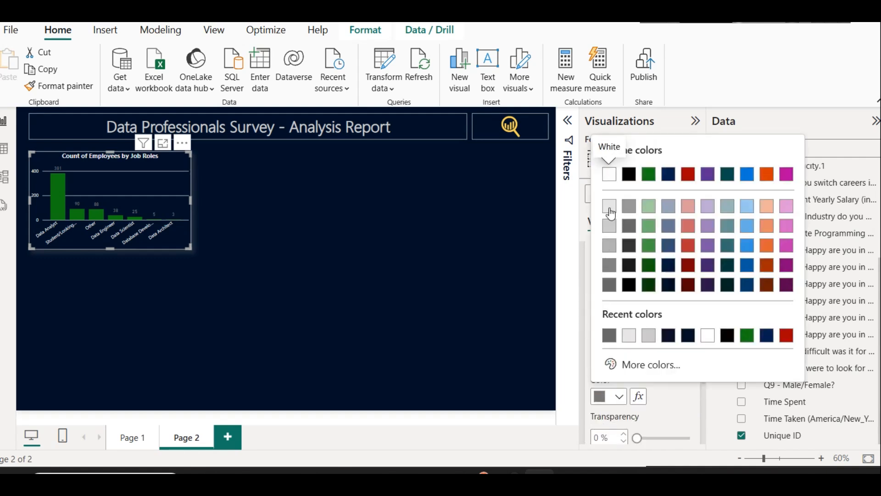
click(614, 248)
click(275, 207)
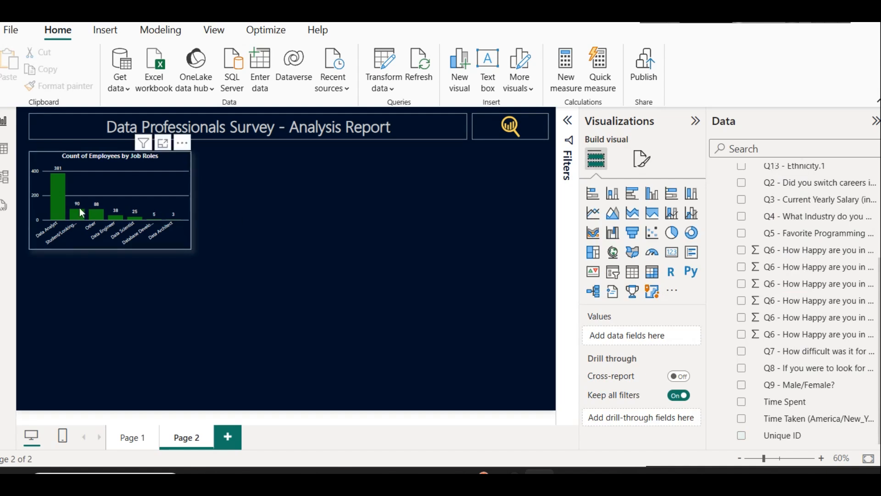
Step: View the column chart in focus mode, inspect the Data Scientist column's details and return to the report
mouse_move(79, 218)
click(163, 144)
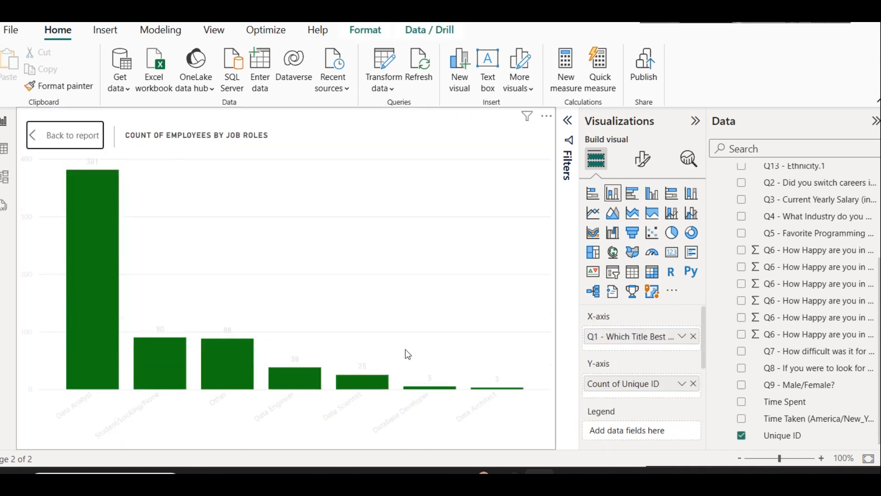
mouse_move(368, 381)
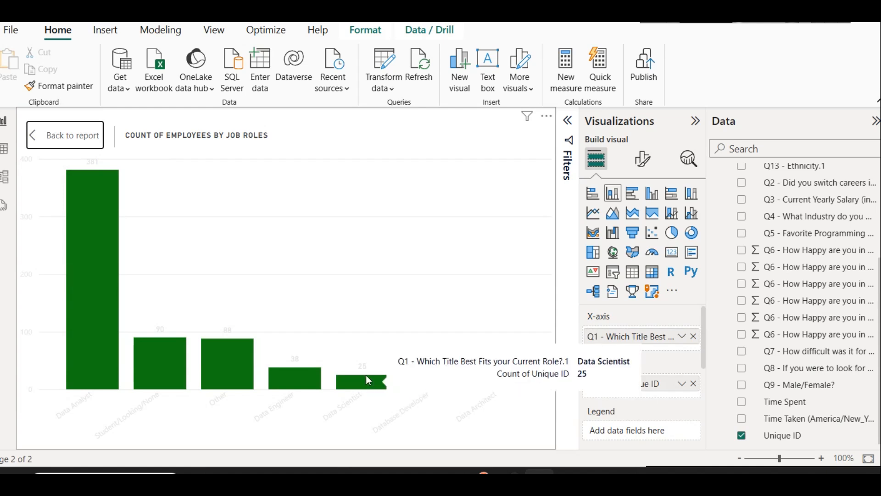
click(76, 134)
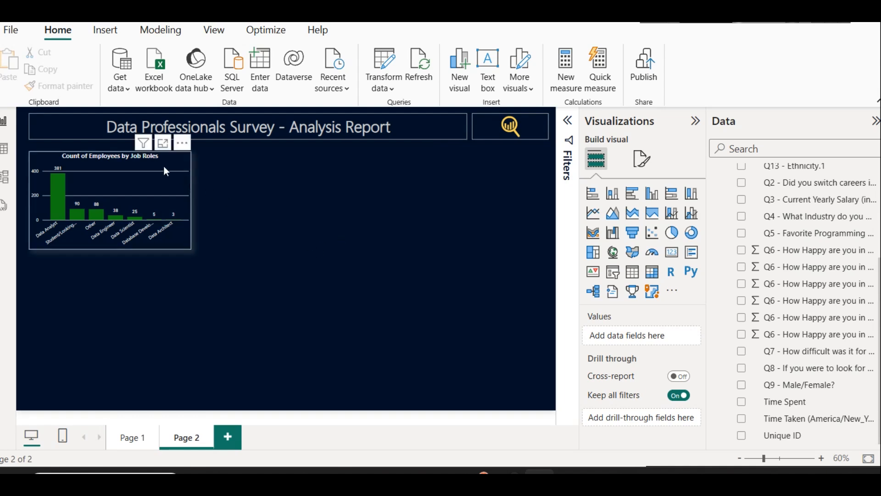
scroll(826, 292, up, 1)
scroll(826, 292, up, 3)
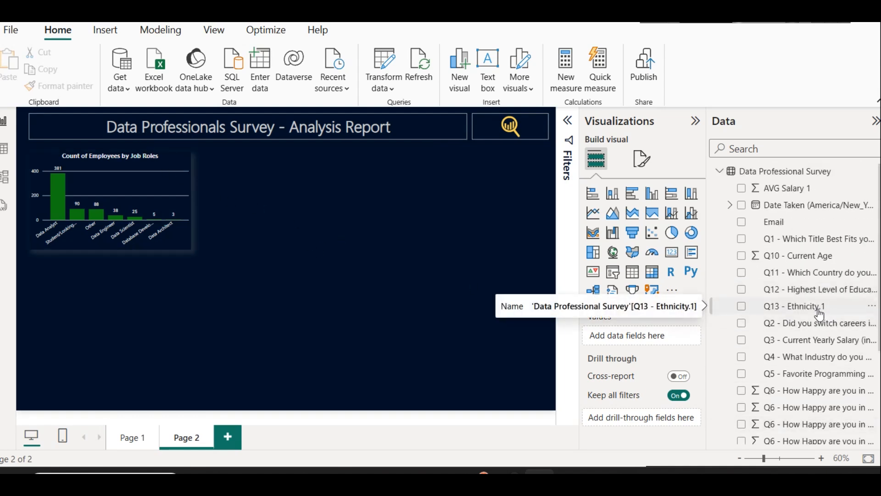
scroll(817, 319, down, 4)
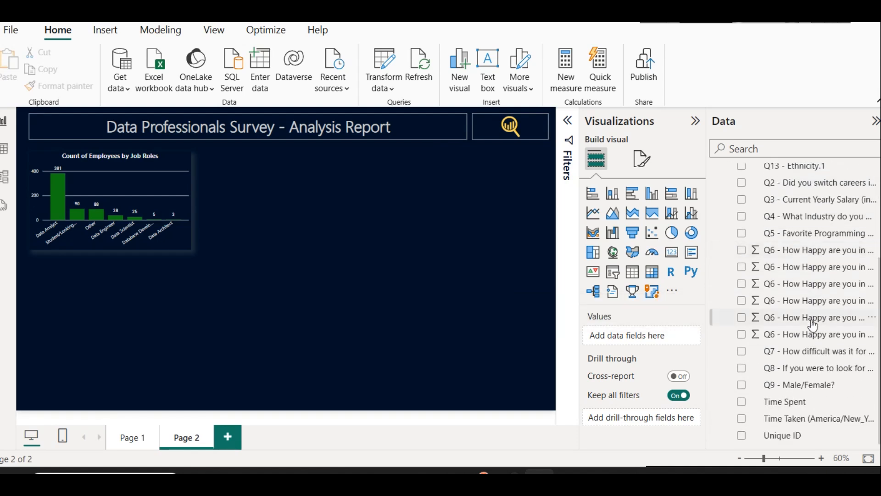
scroll(812, 321, up, 2)
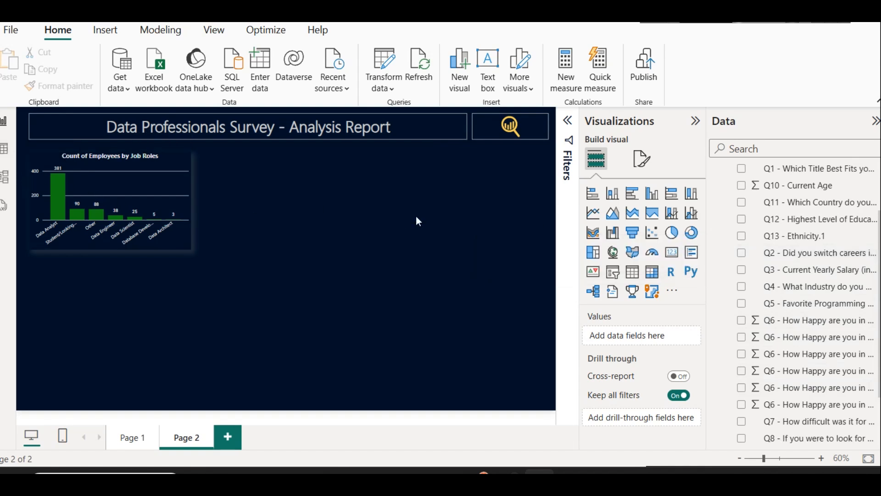
click(457, 131)
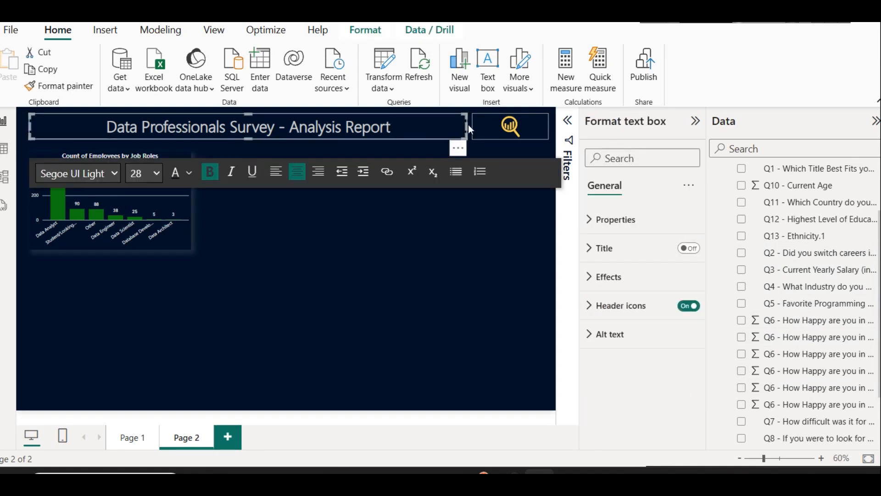
click(468, 125)
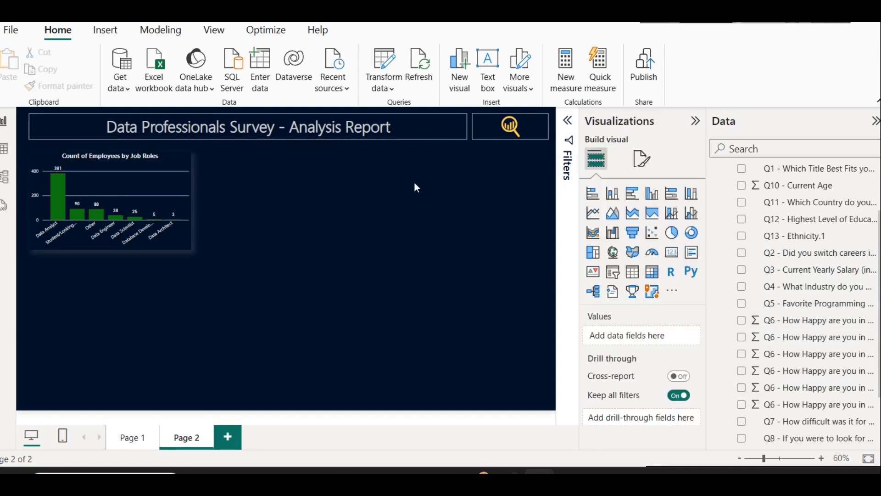
Step: Duplicate the job-role column chart beside the original and convert the copy to a donut chart
drag(73, 167, 247, 166)
drag(306, 185, 300, 188)
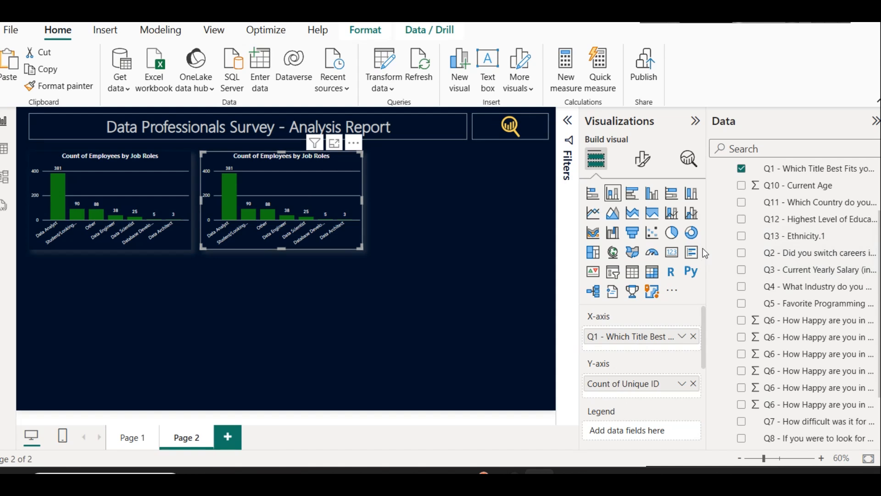
click(691, 234)
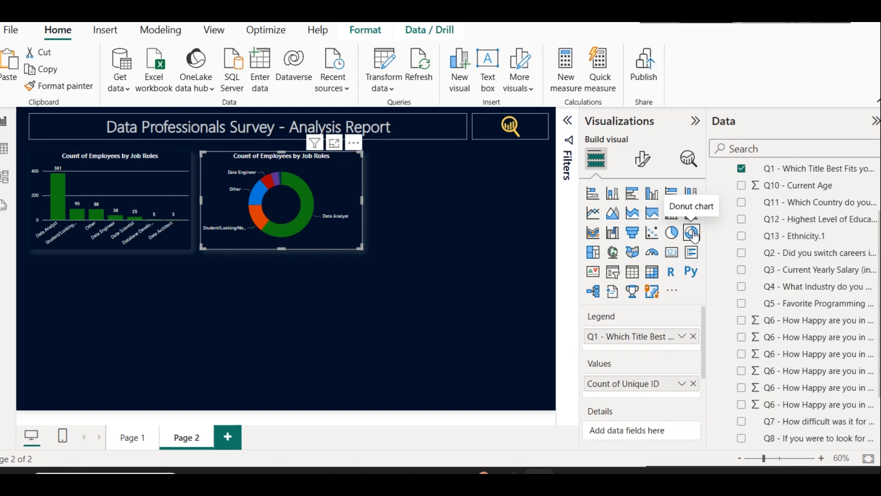
Step: Replace the donut chart's legend field with "Q2 - Did you switch careers into Data?" and inspect the details of both slices
click(693, 337)
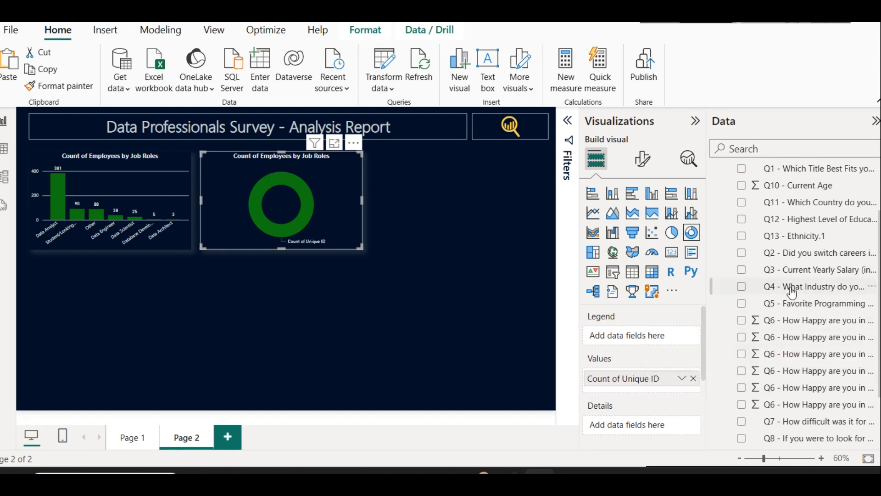
drag(806, 256, 641, 335)
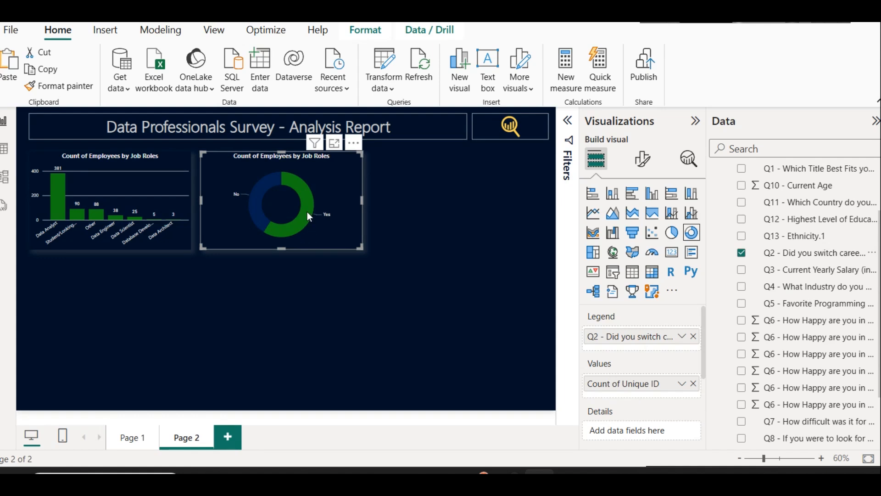
mouse_move(309, 217)
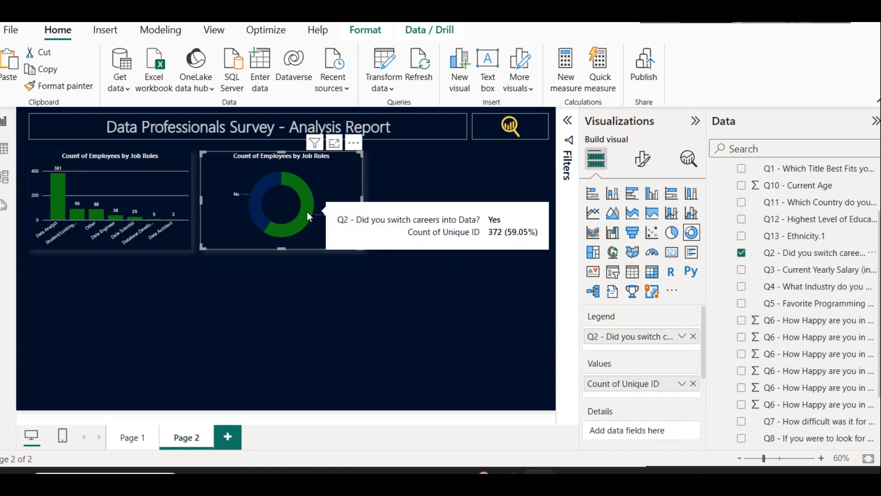
mouse_move(252, 205)
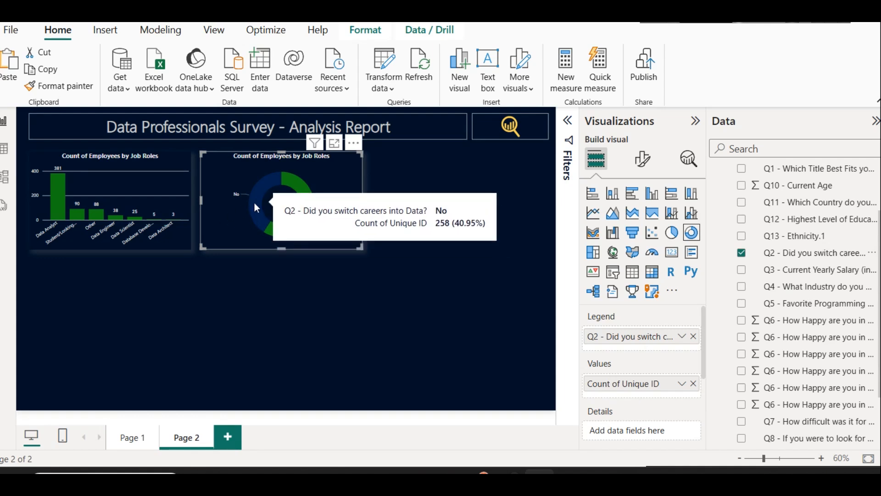
Step: Open the donut chart's detail label formatting and look at the colour setting for its values
click(643, 158)
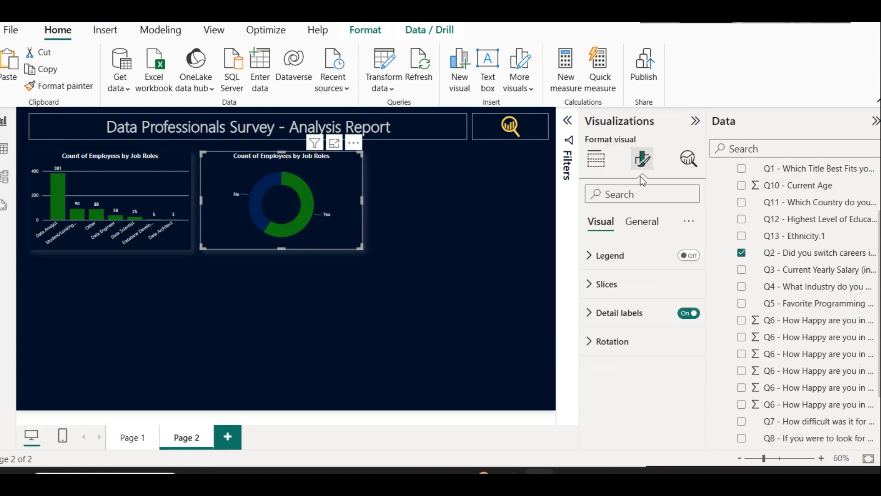
click(629, 323)
scroll(647, 364, down, 2)
click(618, 381)
scroll(618, 381, down, 4)
click(612, 302)
click(612, 302)
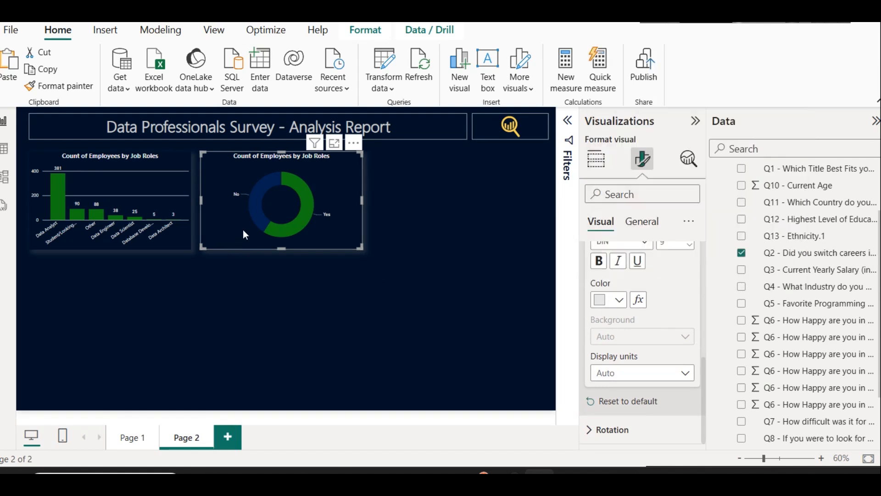
Step: Try "Data value, percent of total" as the donut chart's label contents, and settle on "Category, percent of total"
scroll(644, 329, up, 3)
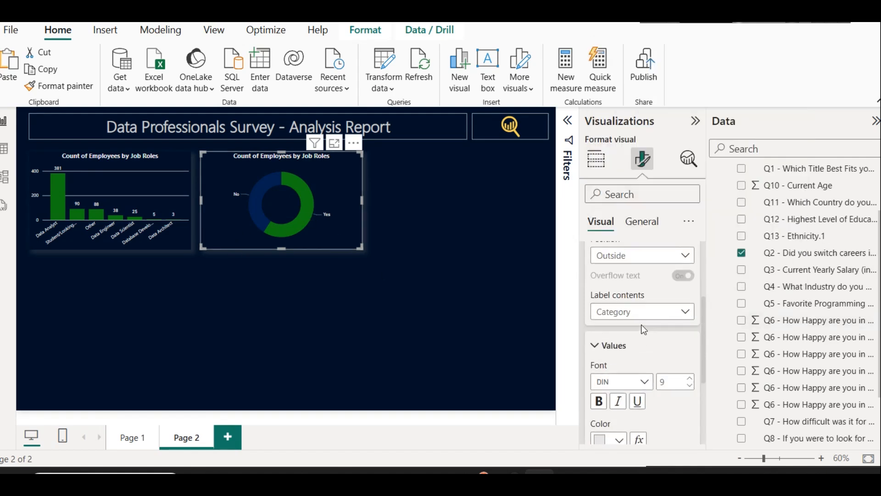
scroll(644, 329, up, 2)
click(614, 384)
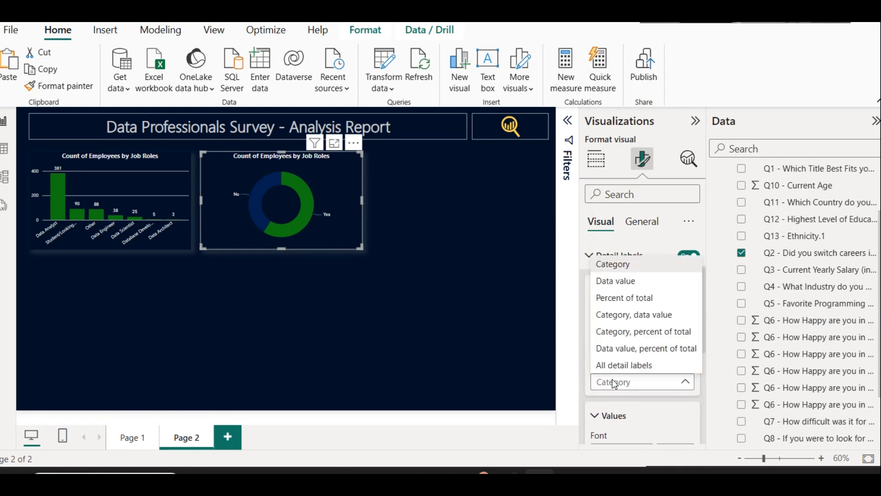
click(614, 384)
click(614, 385)
click(617, 350)
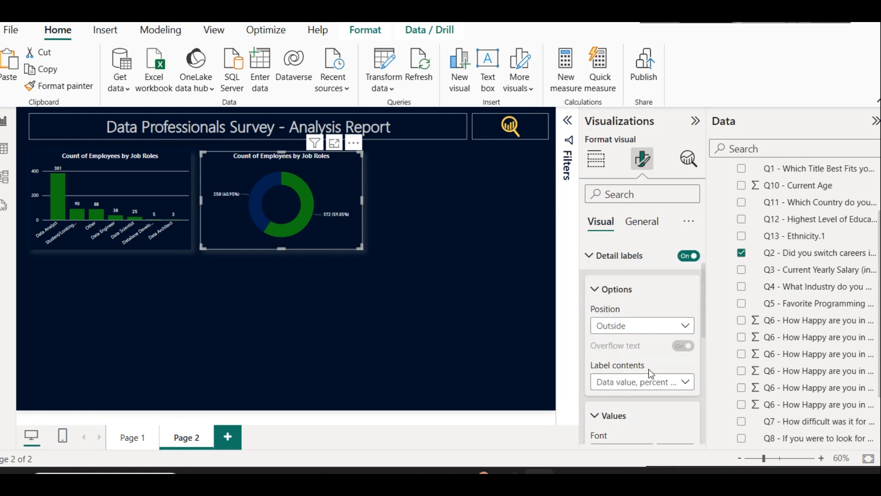
click(642, 386)
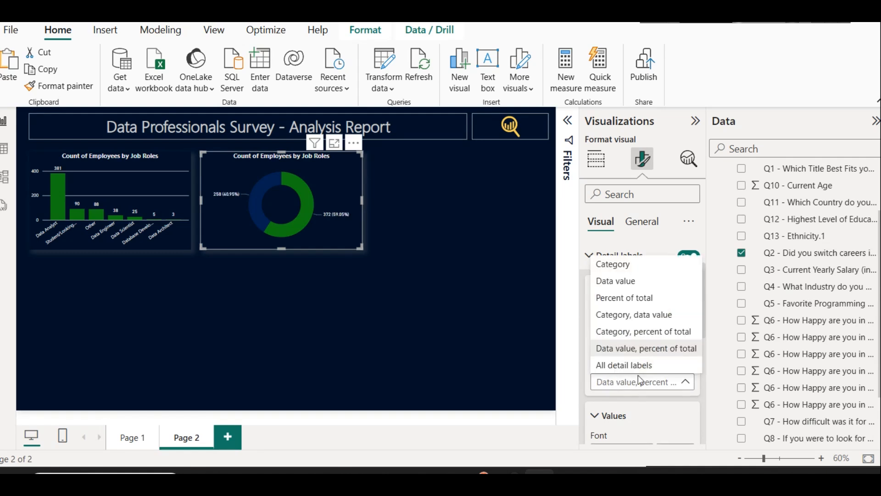
click(639, 335)
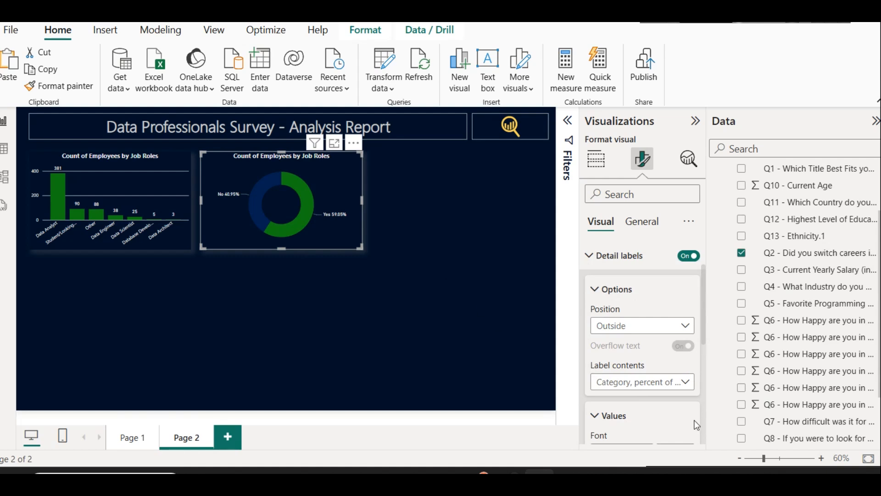
click(611, 383)
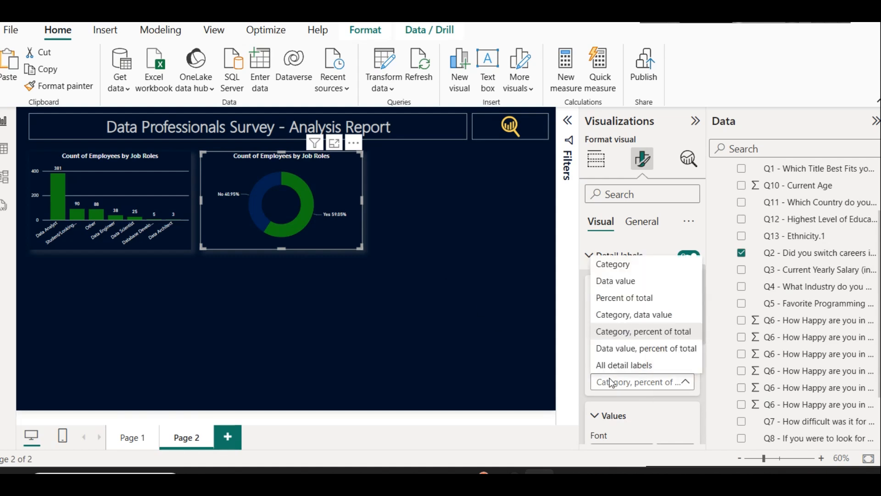
click(612, 383)
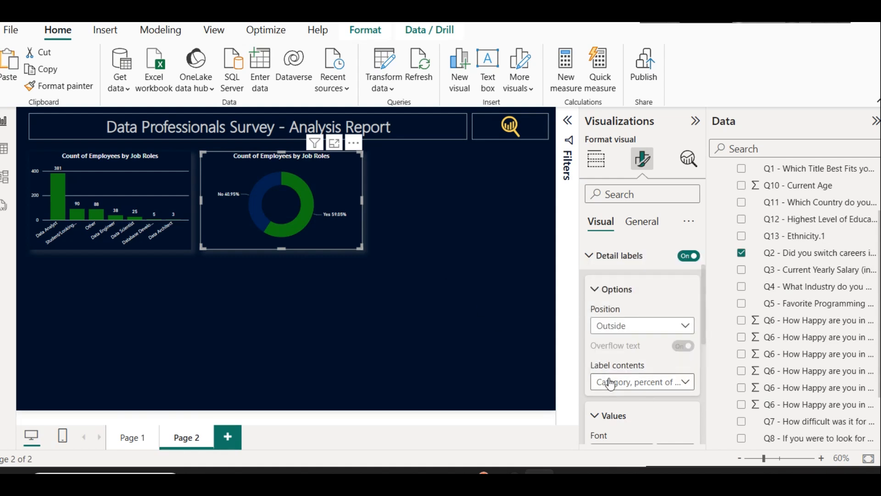
Step: Set the font size of the donut chart's detail label values to 13
scroll(608, 378, down, 3)
click(689, 309)
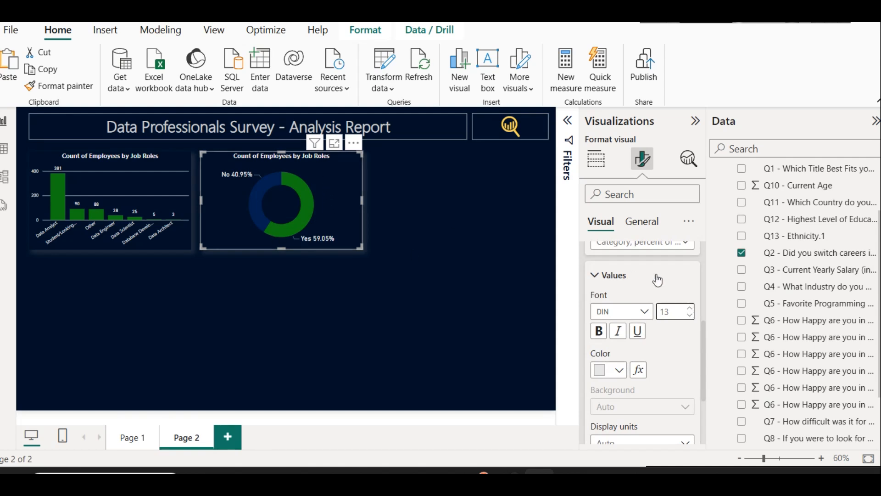
scroll(652, 298, up, 5)
Step: Retitle the donut chart "Switched careers?" and set the column chart's title font size to 13
click(631, 223)
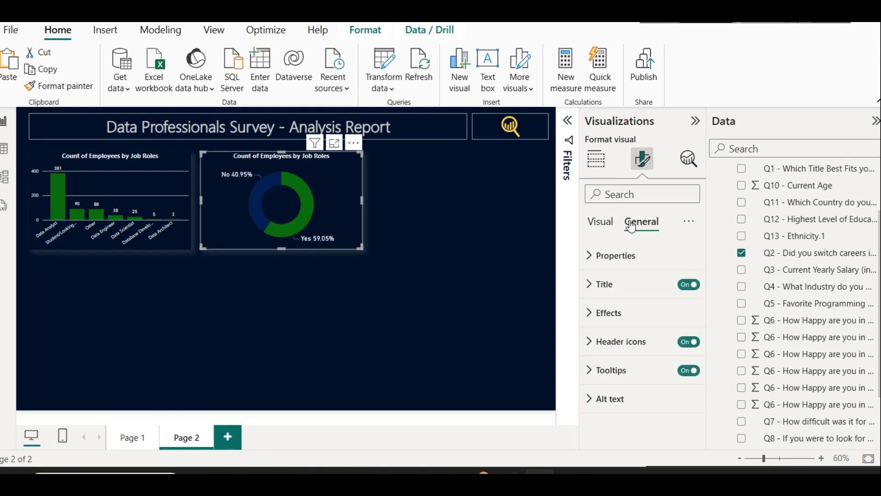
click(617, 285)
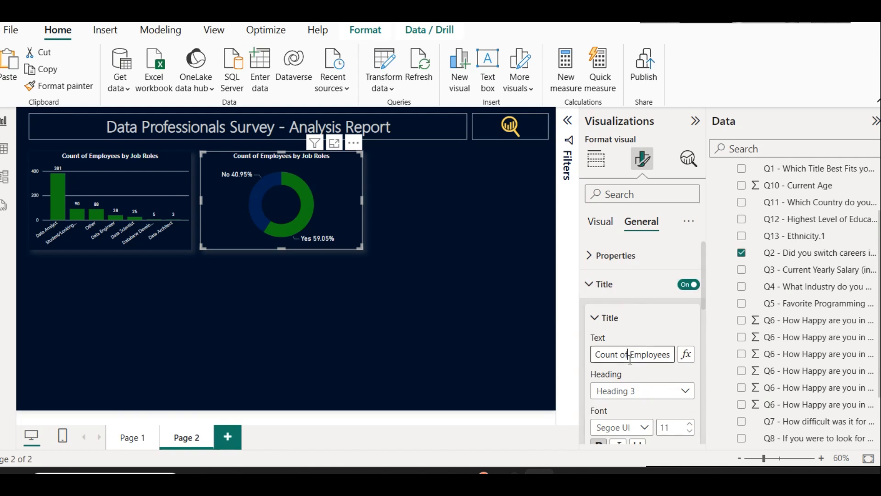
click(629, 358)
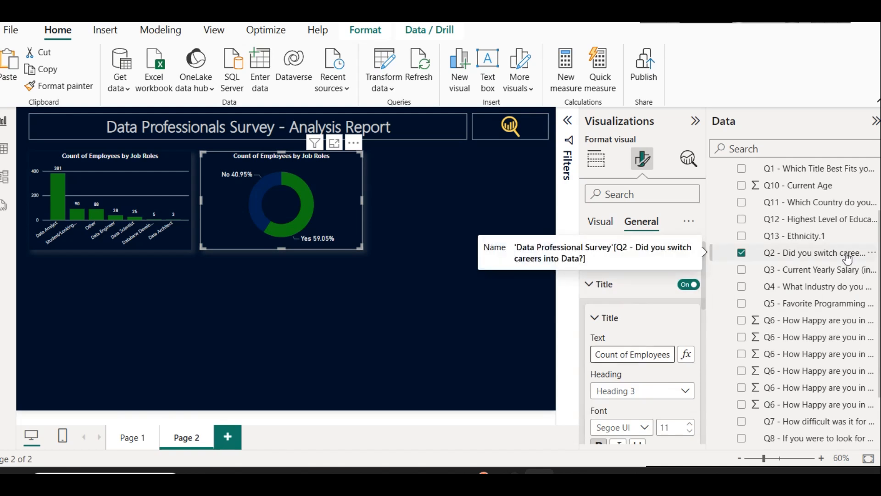
key(ctrl+a)
text(How many)
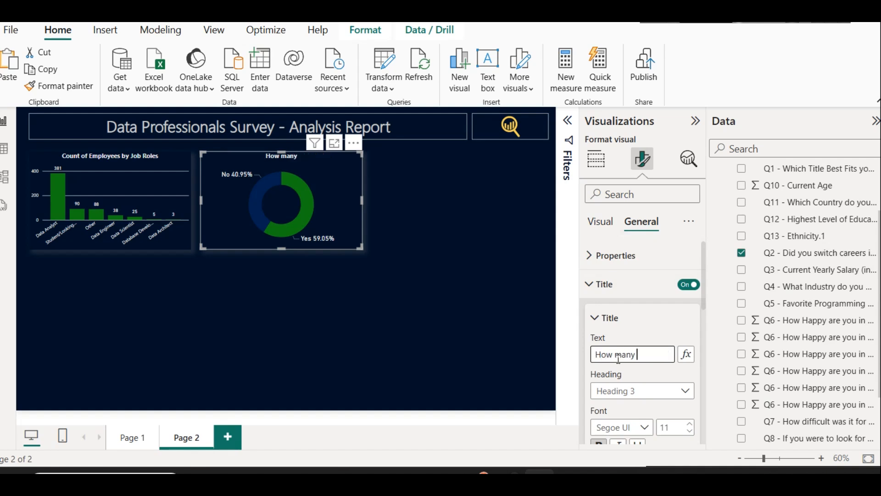
text( employees)
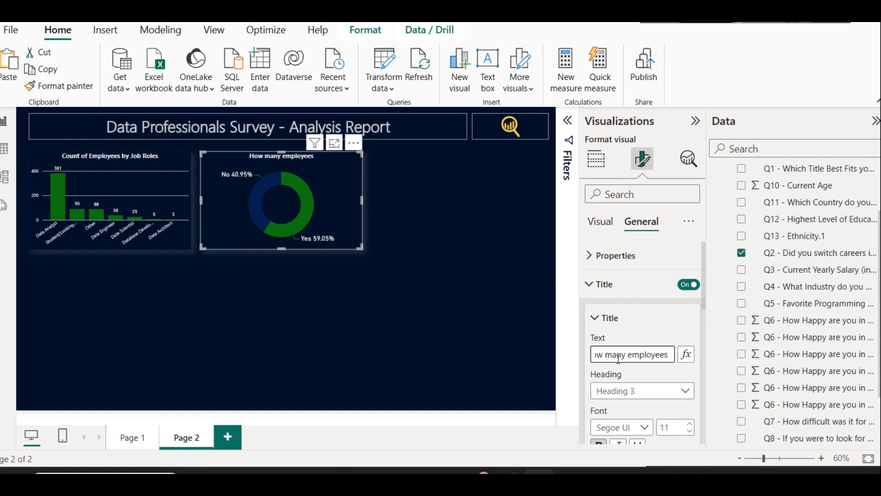
text( switches careers)
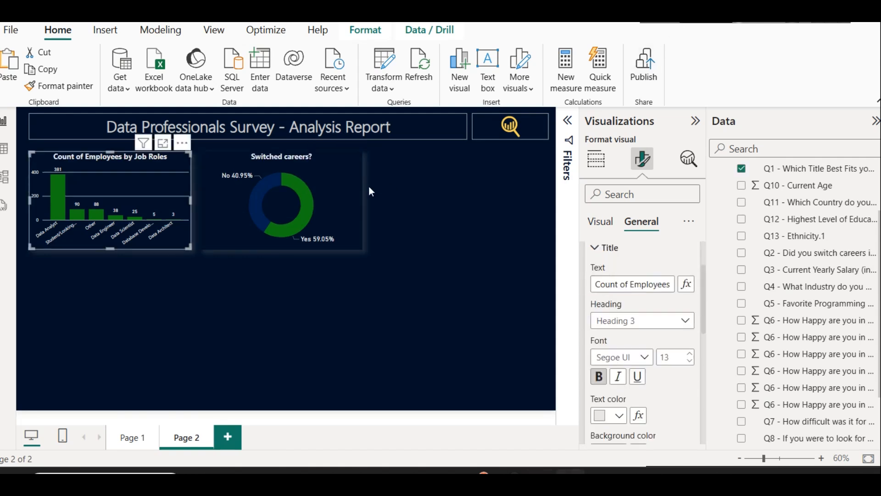
click(388, 293)
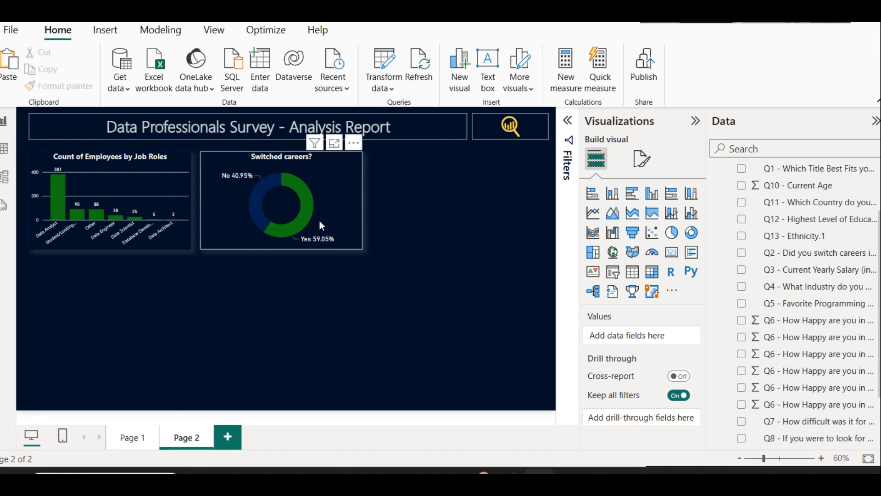
Step: Narrow the column and donut charts slightly, and shift the donut chart closer to the column chart
click(190, 203)
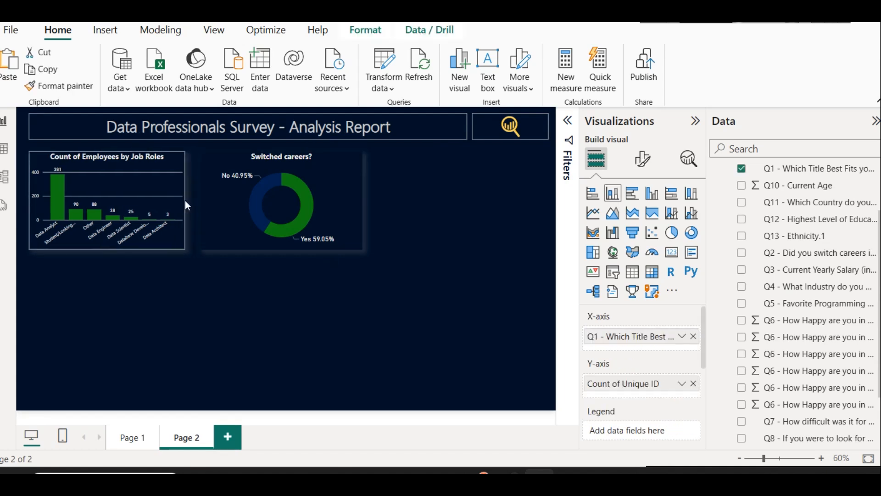
click(247, 196)
key(Left)
key(Left)
key(Left)
key(Left)
key(Left)
key(Left)
key(Left)
key(Left)
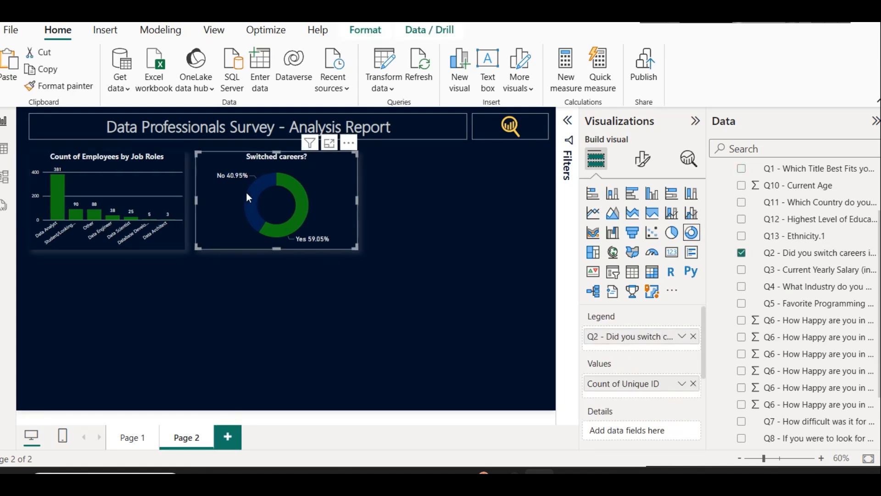
drag(354, 200, 343, 201)
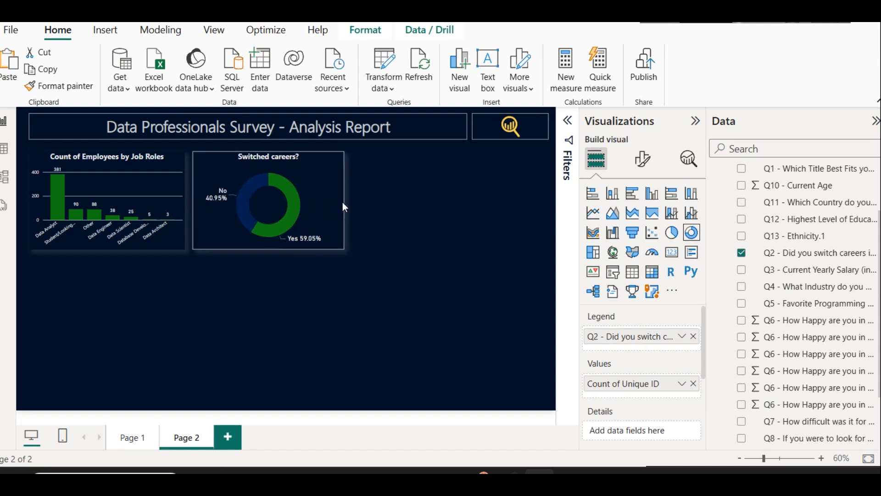
click(409, 207)
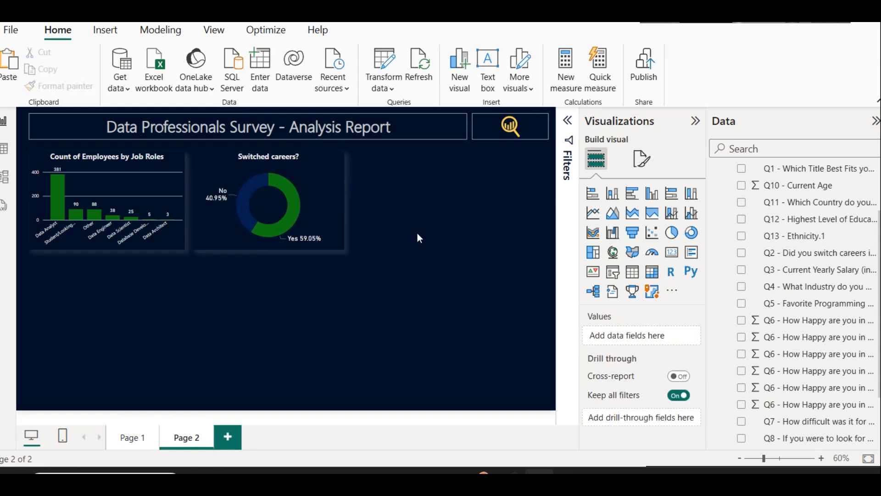
Step: Examine the survey fields and the table data, checking the AVG Salary 1 column against the yearly salary ranges
scroll(734, 303, up, 2)
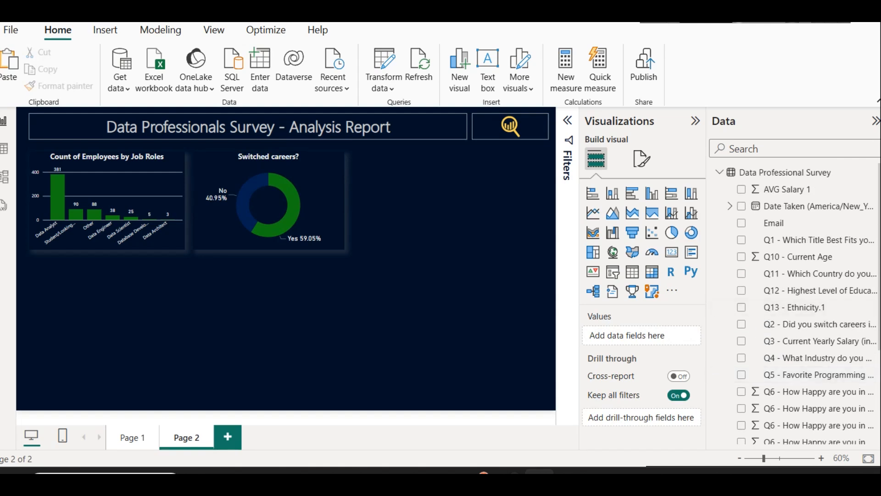
scroll(826, 335, down, 4)
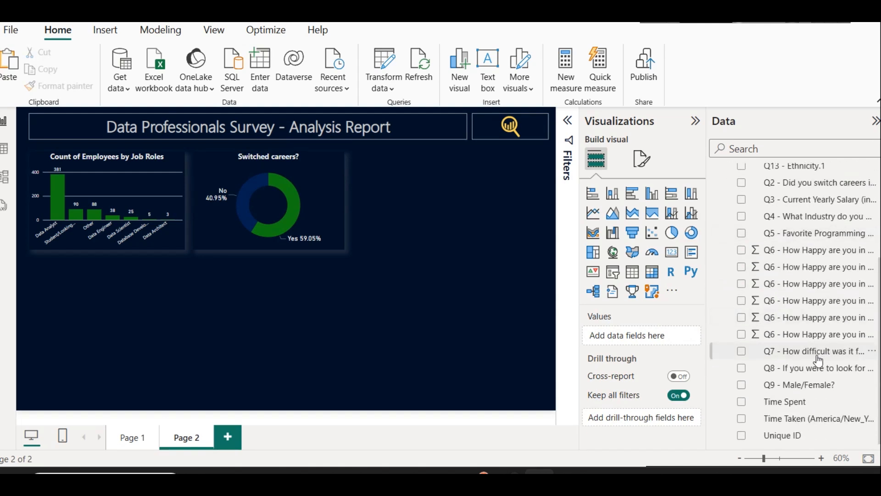
scroll(803, 322, up, 2)
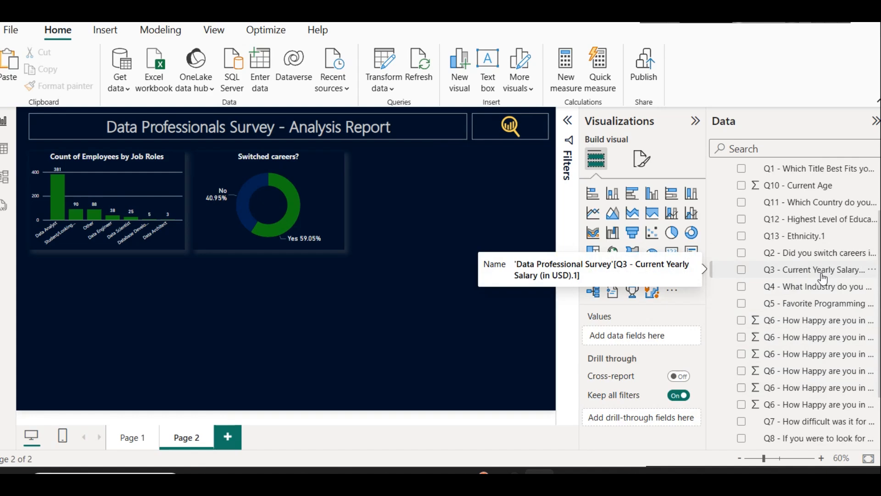
click(4, 149)
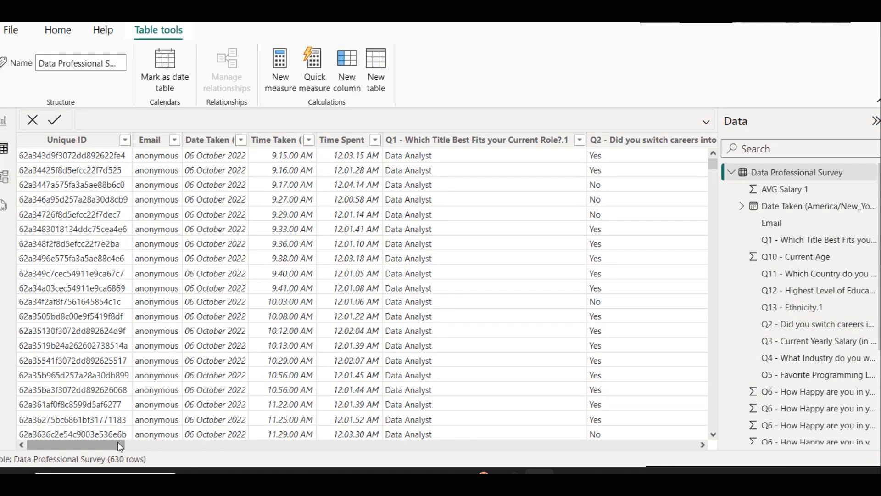
drag(115, 445, 182, 448)
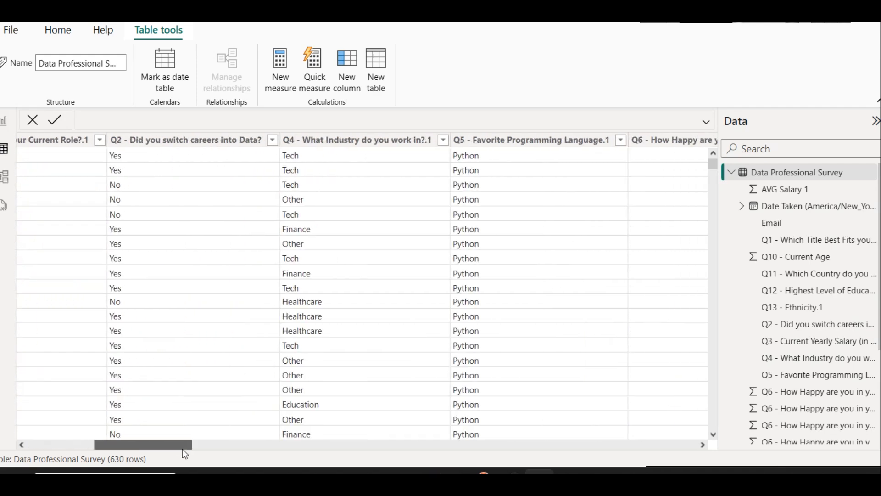
drag(182, 448, 699, 438)
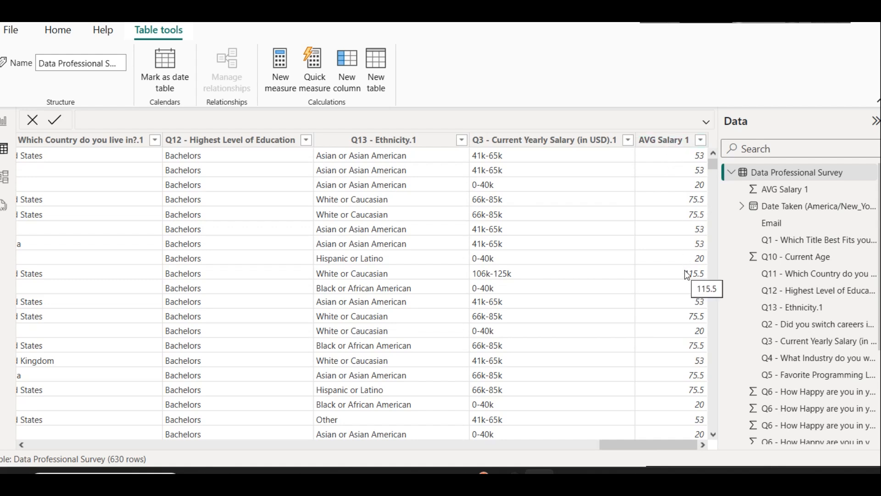
click(645, 145)
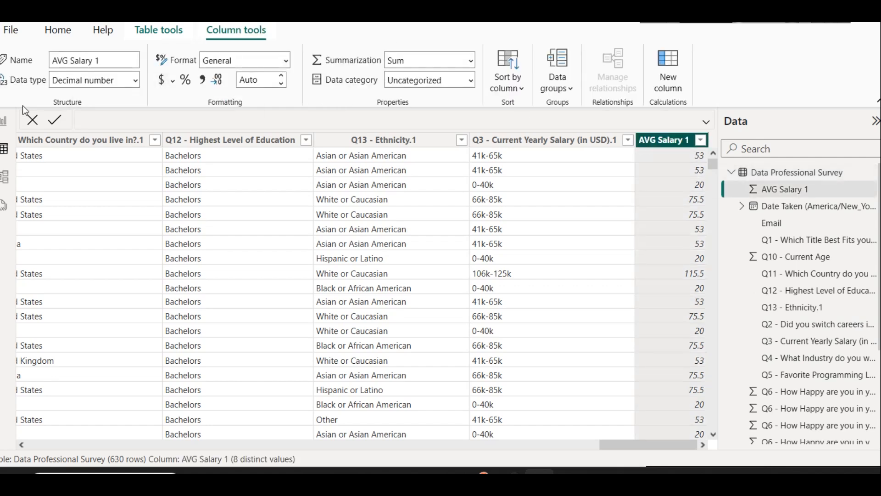
click(5, 121)
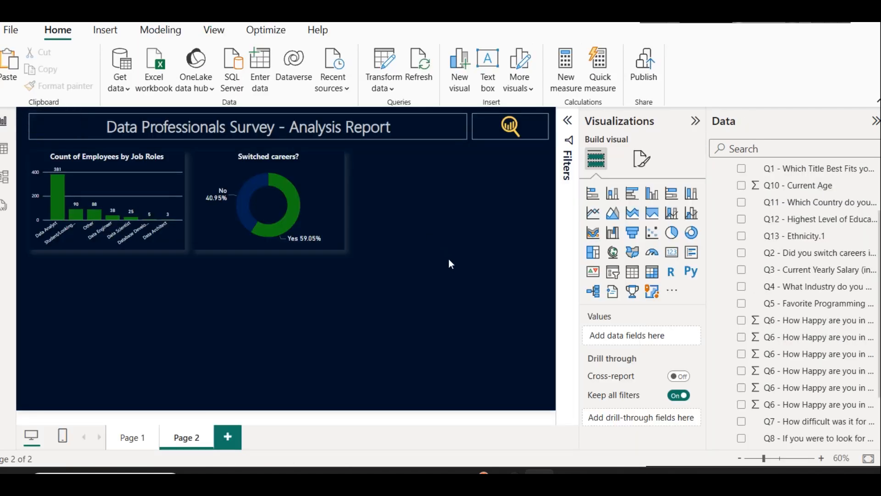
scroll(795, 303, up, 2)
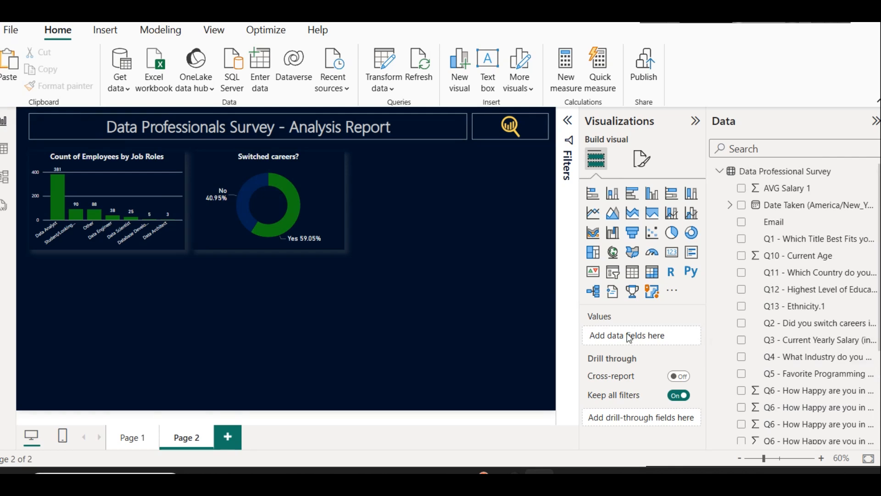
click(613, 193)
drag(46, 335, 368, 228)
key(Delete)
Step: Duplicate the "Count of Employees by Job Roles" column chart and place the copy beside the donut chart
click(63, 158)
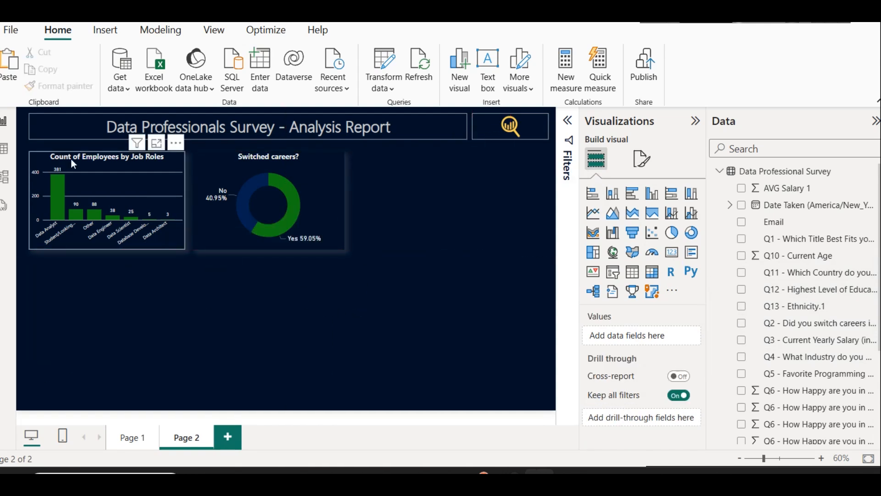
key(ctrl+c)
key(ctrl+v)
drag(95, 195, 411, 191)
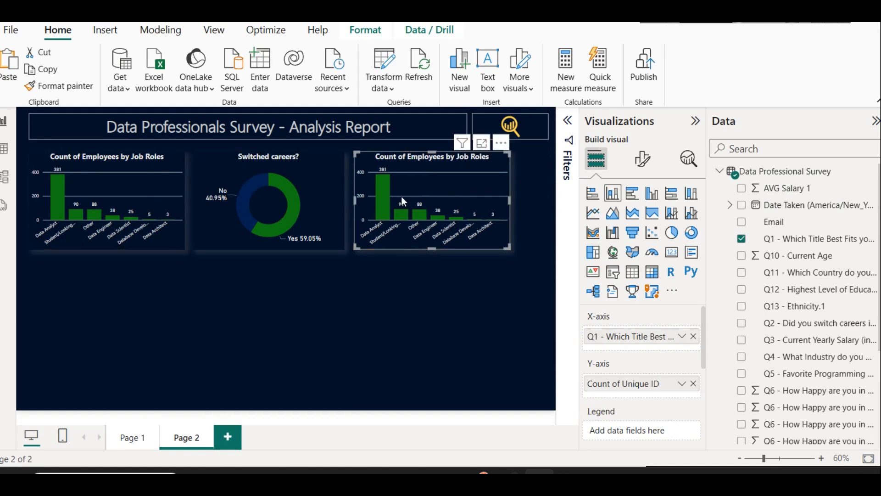
Step: Narrow all three charts slightly and shift the donut chart and the copied column chart to sit closer together in the row
click(172, 190)
drag(186, 204, 177, 205)
drag(244, 194, 227, 196)
drag(441, 177, 435, 180)
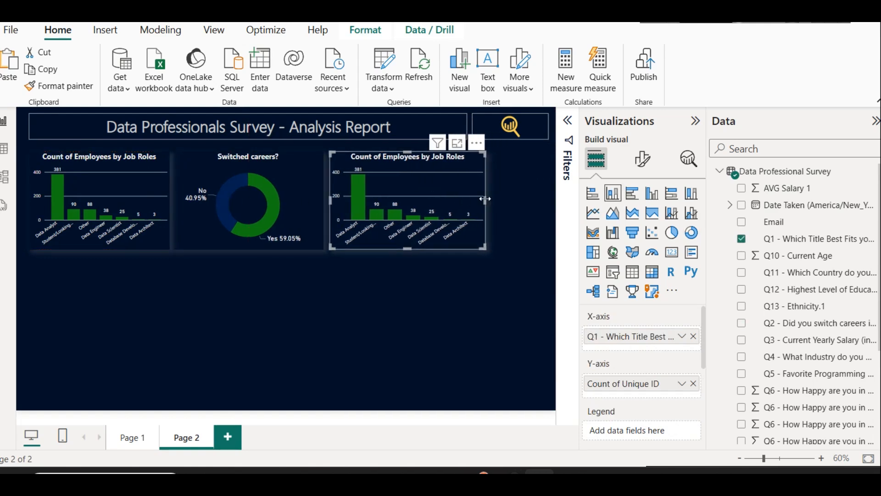
drag(483, 197, 465, 194)
click(533, 212)
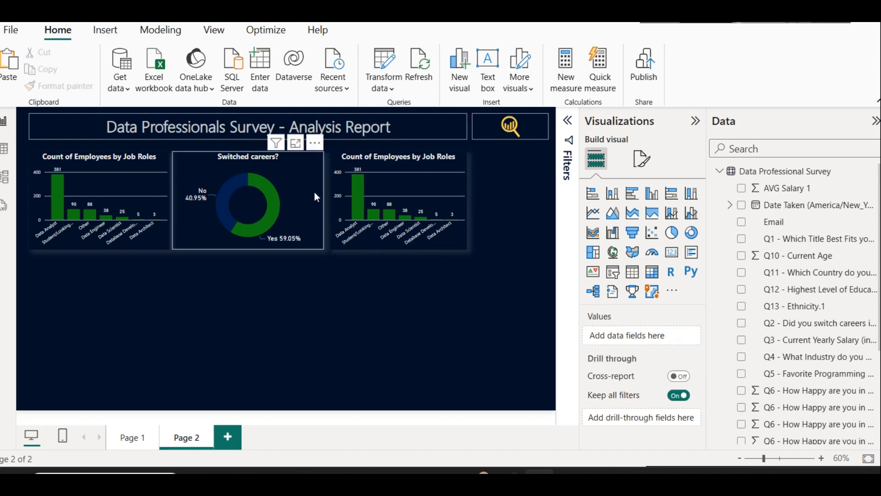
click(315, 192)
drag(321, 199, 318, 202)
click(334, 198)
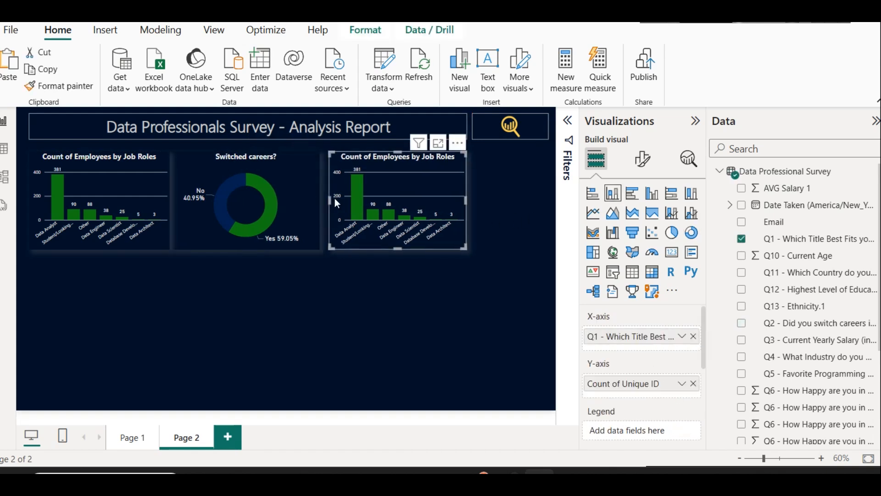
click(490, 195)
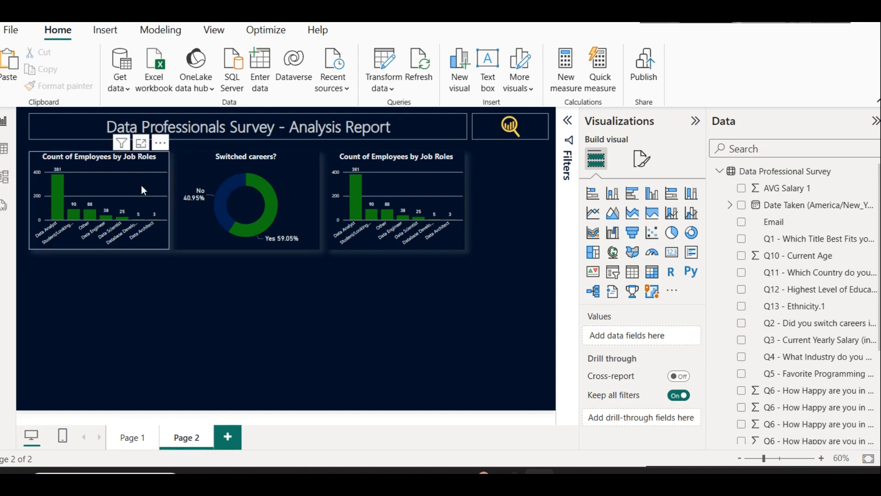
Step: Check the distinct AVG Salary 1 values in the table data, and replace the job title field on the copied chart's X-axis with AVG Salary 1
click(414, 169)
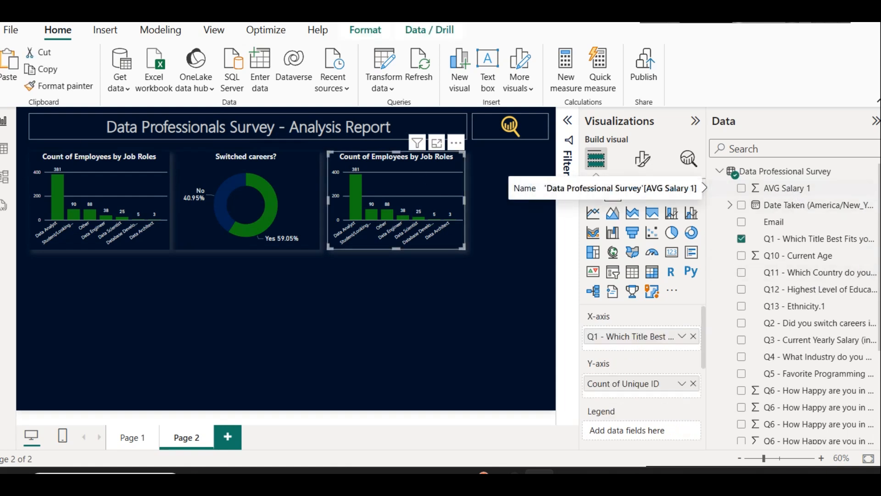
click(4, 148)
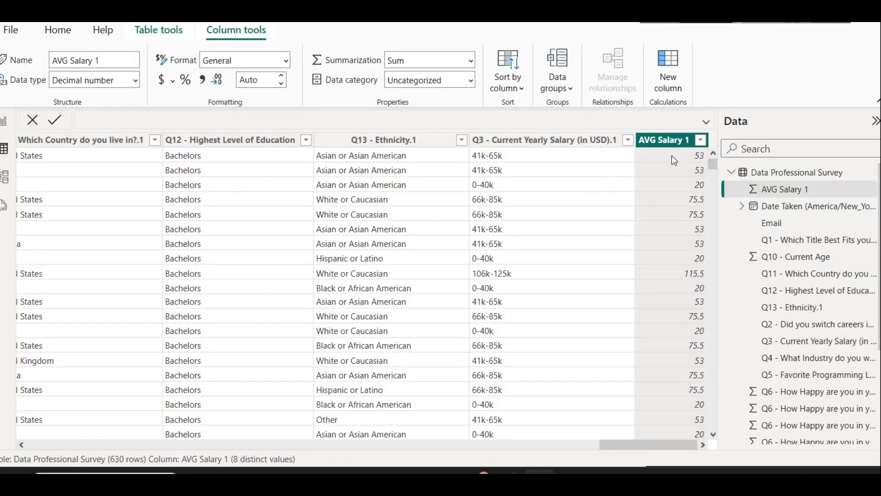
click(702, 141)
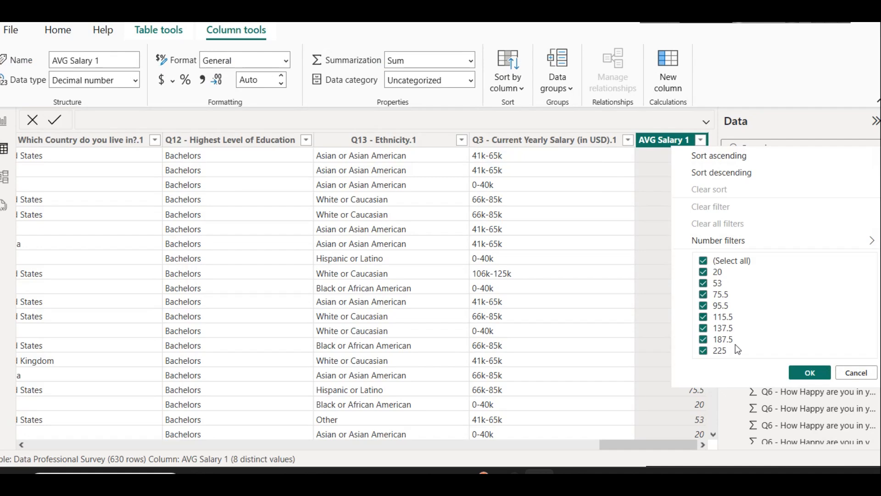
click(855, 373)
click(7, 121)
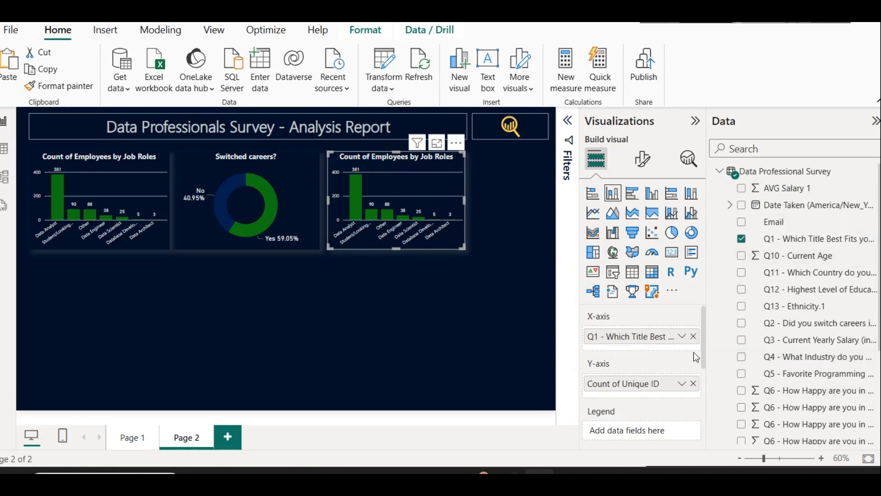
click(693, 336)
drag(783, 193, 655, 335)
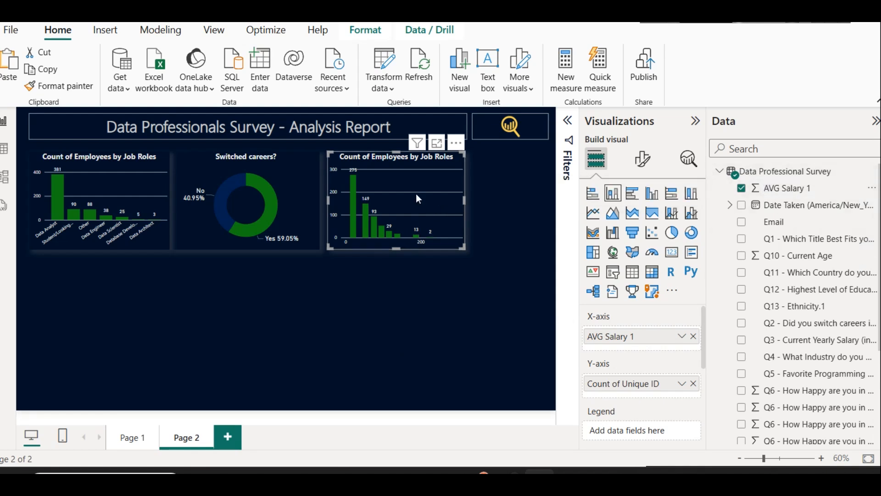
Step: Inspect the salary chart's bars and their tooltip values, both in focus mode and on the report page
mouse_move(355, 193)
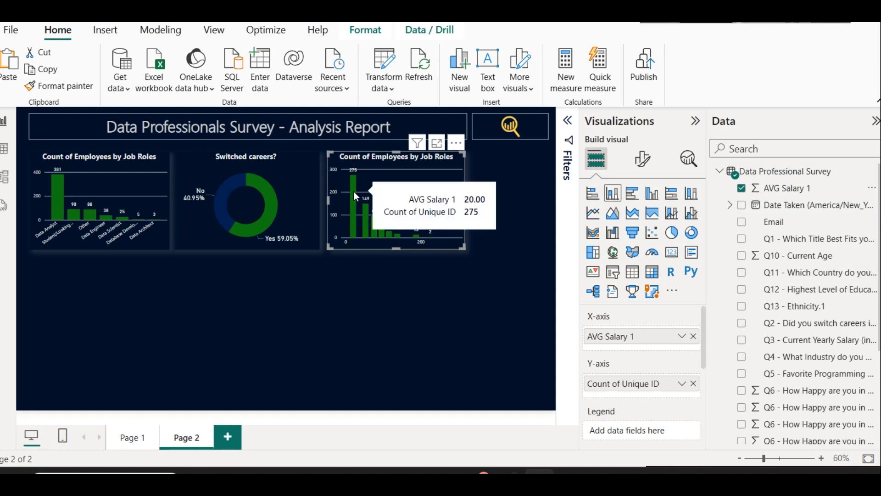
click(437, 144)
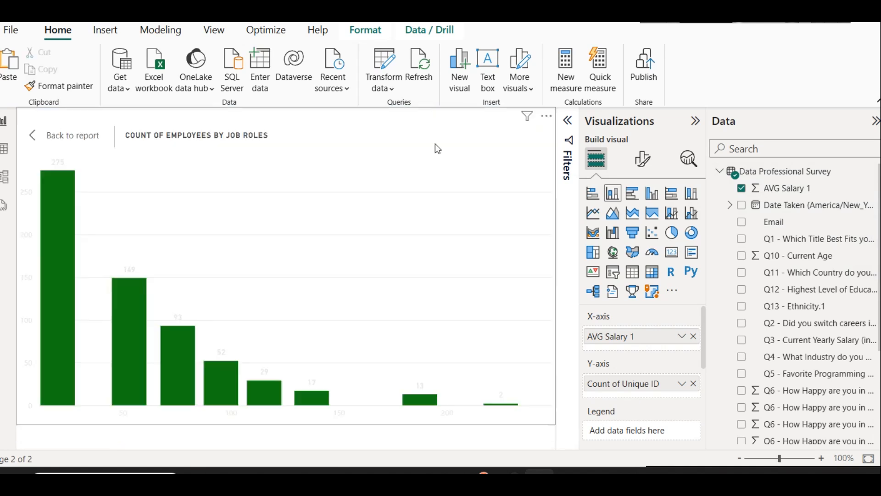
mouse_move(65, 198)
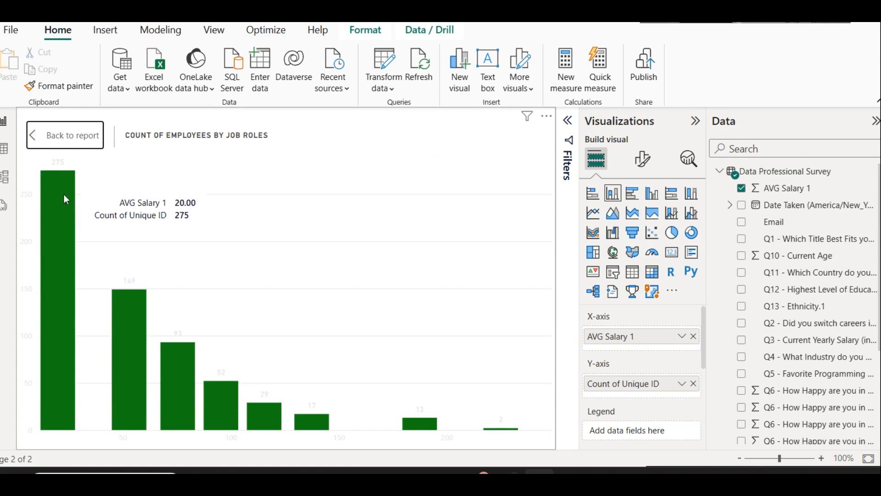
click(70, 136)
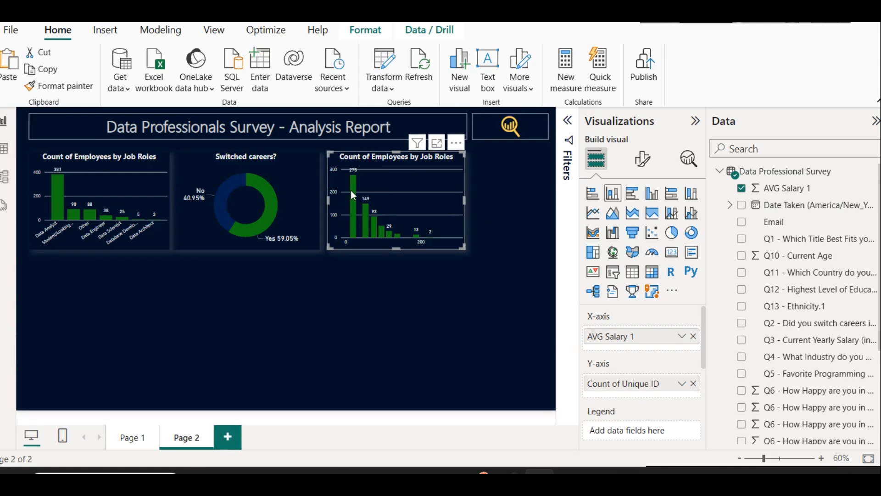
mouse_move(353, 194)
mouse_move(367, 213)
mouse_move(418, 239)
click(426, 282)
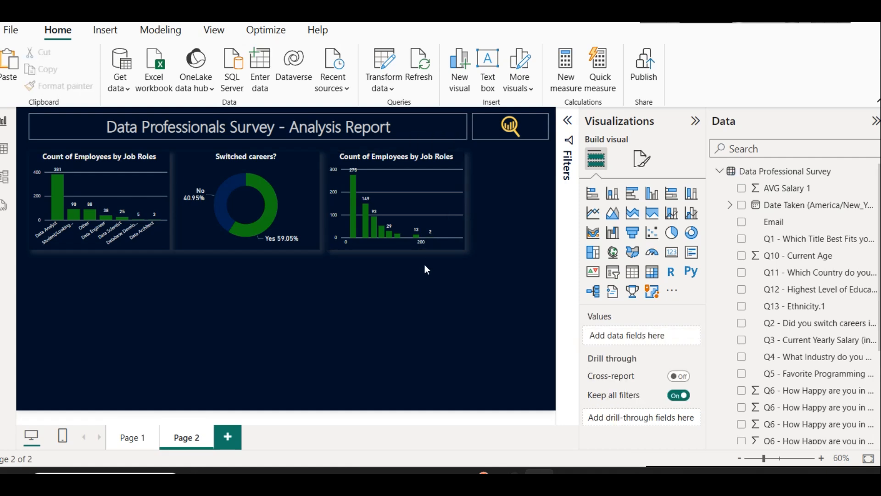
Step: Retitle the copied salary chart "Distribution of Salary"
click(439, 163)
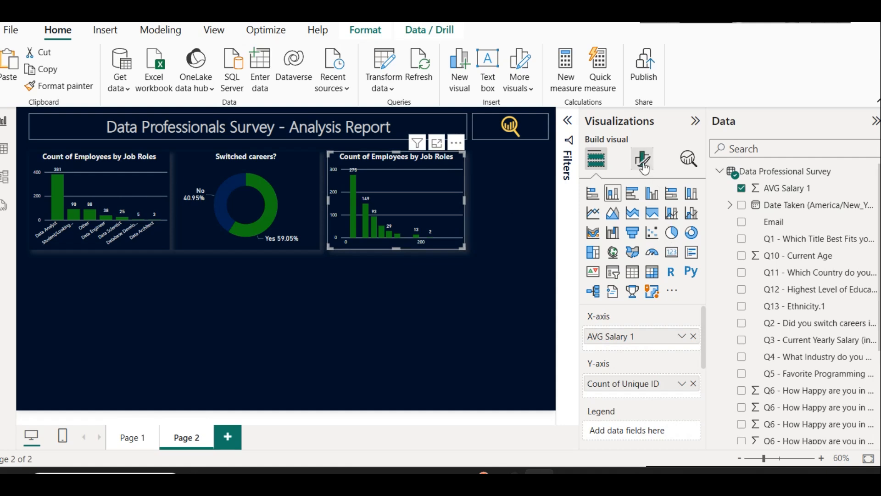
click(643, 158)
click(640, 223)
click(624, 287)
click(617, 358)
key(ctrl+a)
text(Dist)
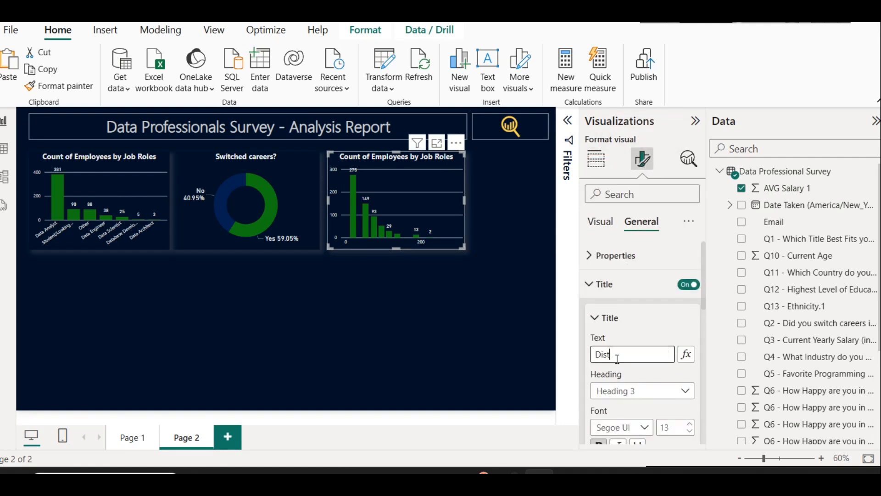
text(ribution of Salary)
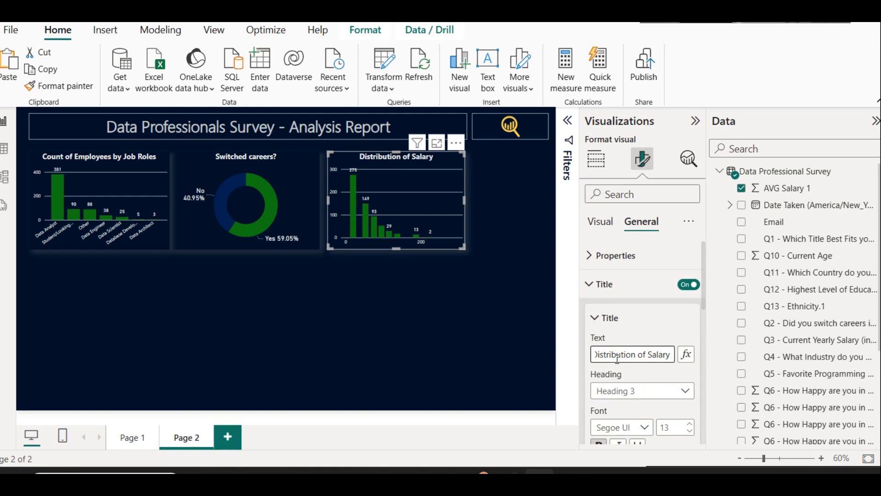
click(439, 303)
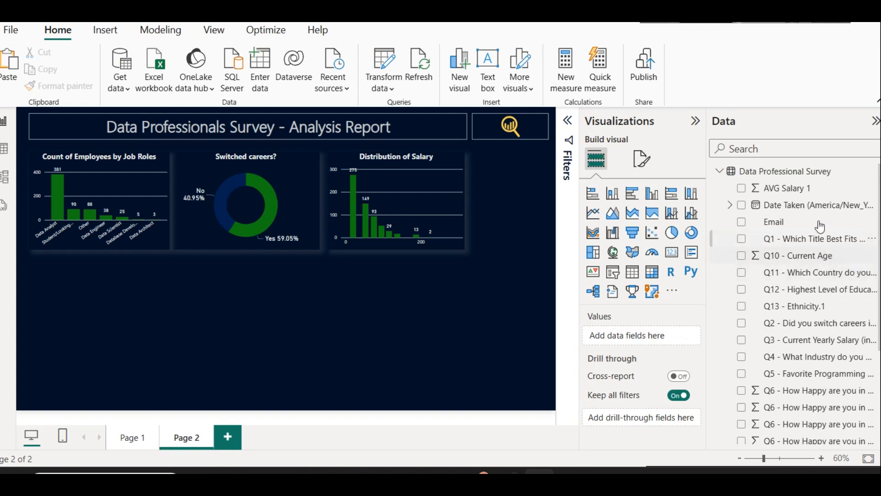
Step: Convert the "Distribution of Salary" chart to a stacked bar chart
click(872, 188)
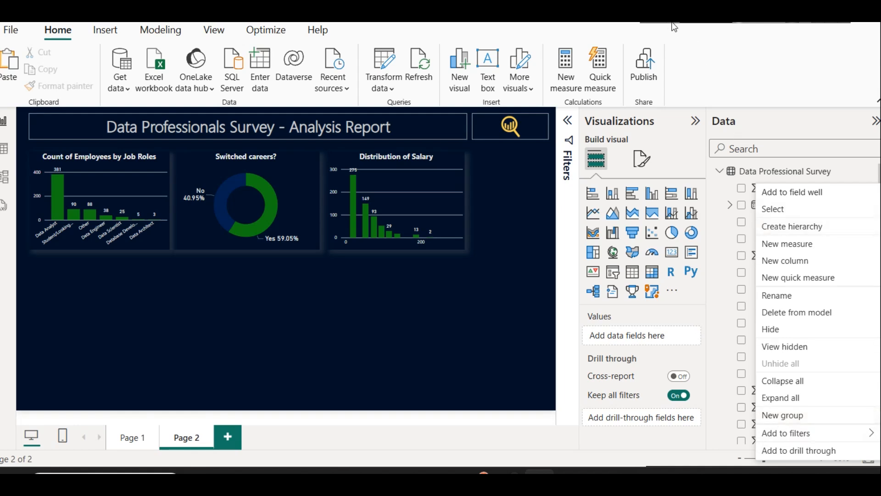
click(376, 158)
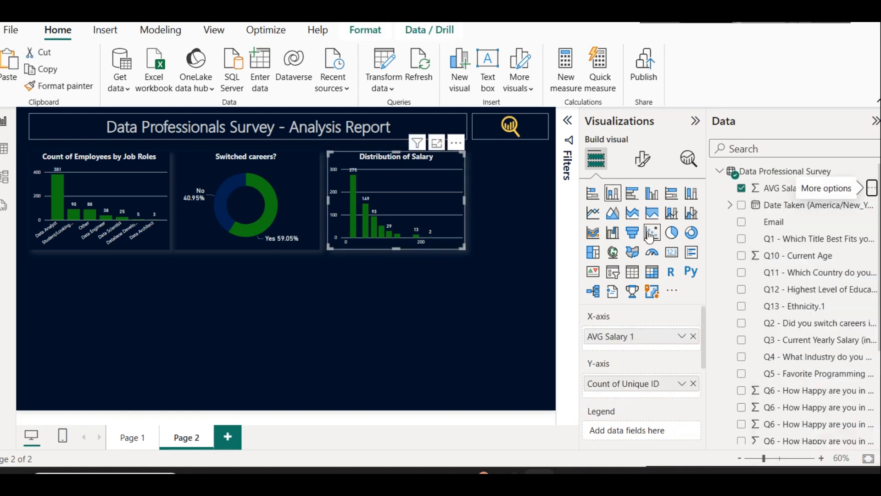
click(592, 194)
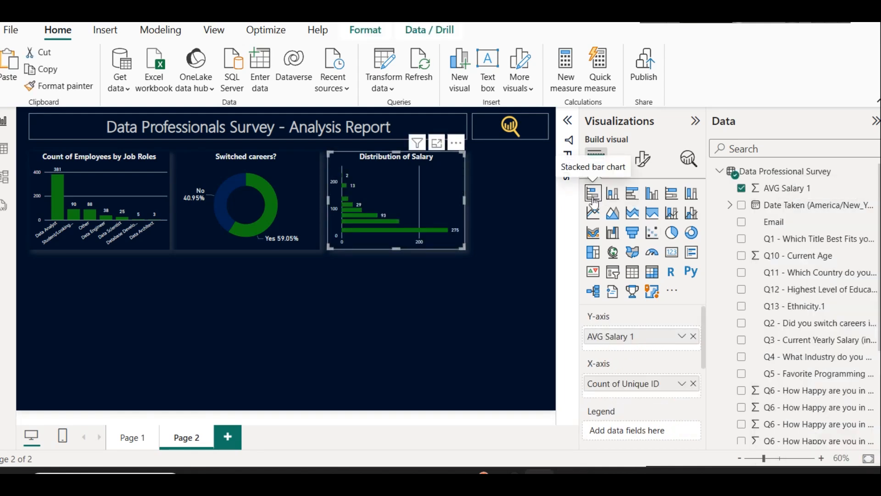
click(505, 255)
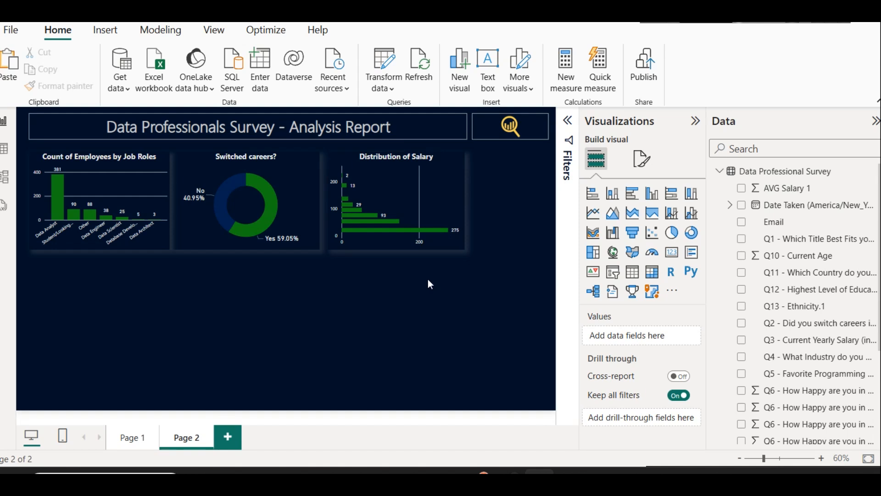
Step: Set the line style of the horizontal gridlines on the "Distribution of Salary" chart to Dashed
click(421, 180)
click(641, 159)
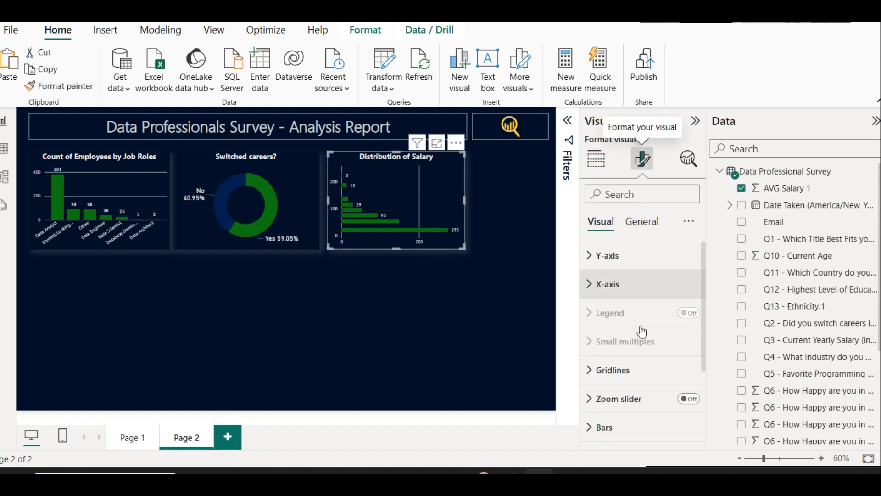
scroll(642, 298, down, 3)
click(633, 259)
click(684, 292)
scroll(660, 321, down, 3)
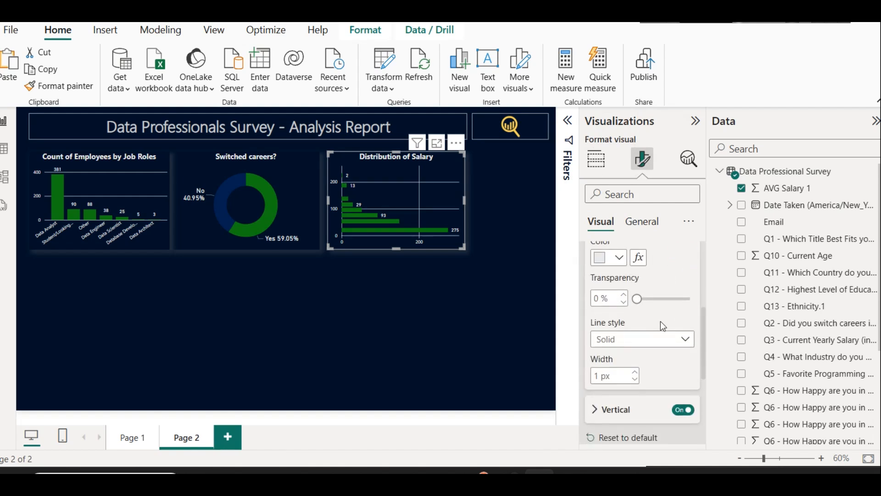
click(635, 339)
click(612, 372)
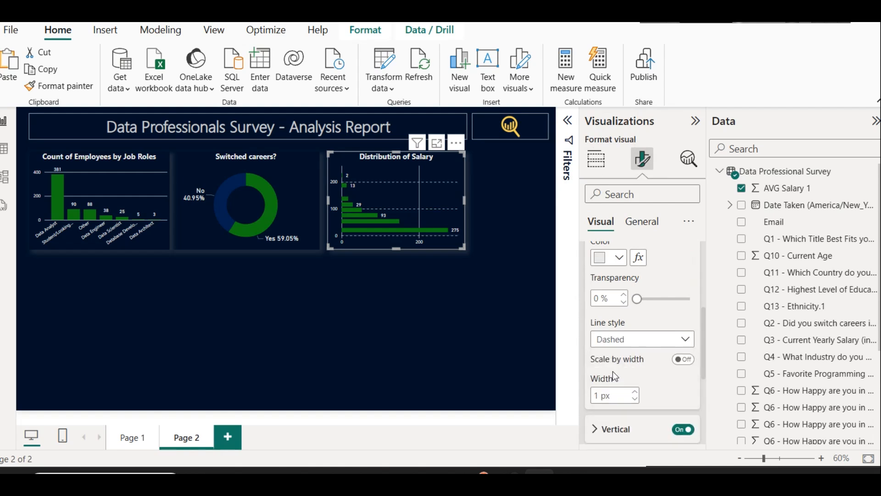
Step: Set the line style of the vertical gridlines on the "Distribution of Salary" chart to Dashed as well
scroll(642, 349, down, 2)
click(633, 364)
scroll(623, 342, down, 2)
scroll(622, 343, down, 2)
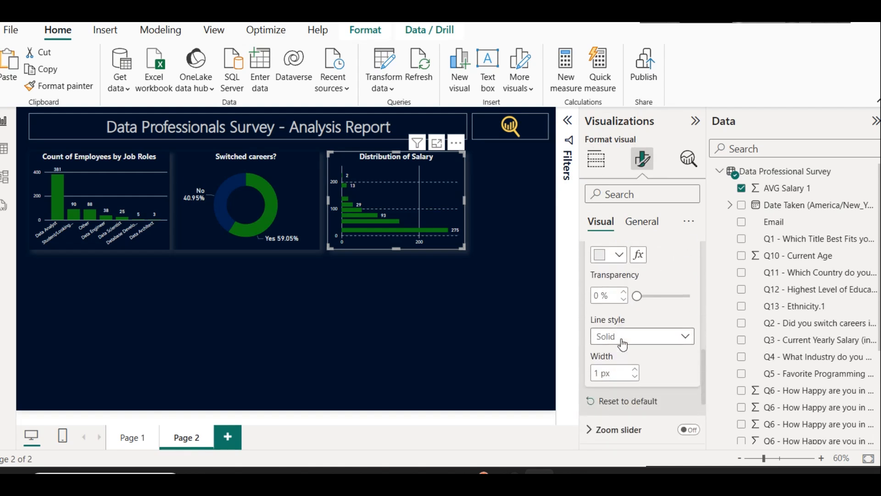
click(621, 337)
click(611, 370)
click(399, 303)
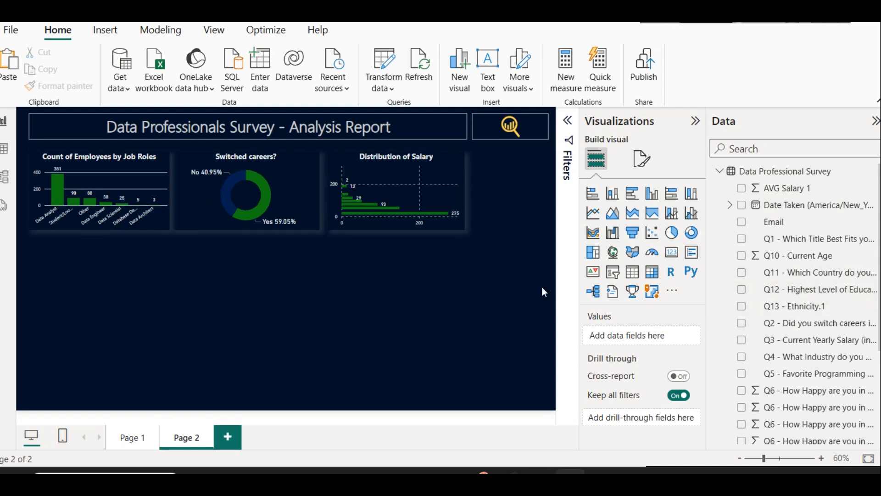
Step: Place a copy of the job roles chart below the original and replace its X-axis field with Q4 - What Industry do you work in
click(164, 224)
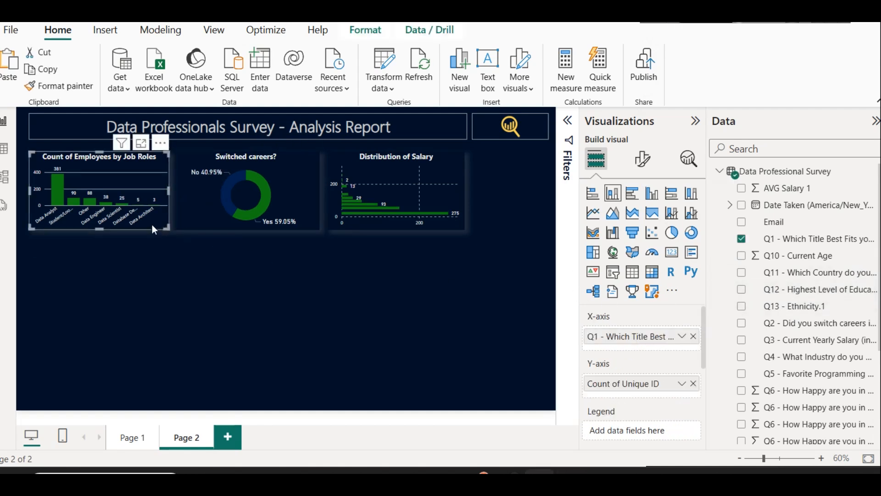
drag(124, 226, 139, 304)
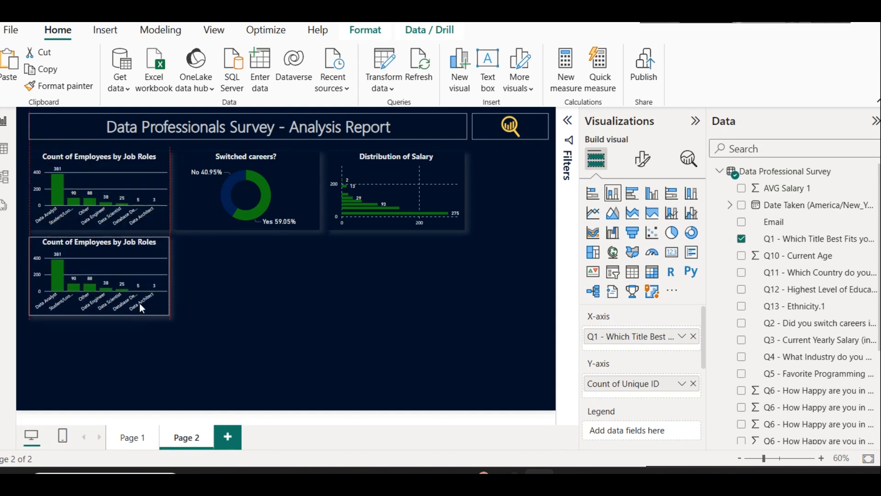
click(693, 336)
drag(794, 361, 610, 337)
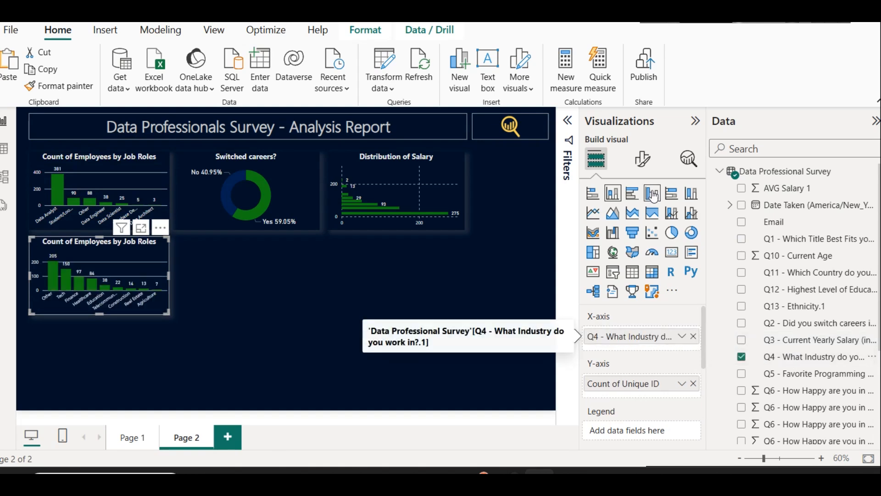
Step: Retitle the copied industry chart "Industrywise Count" and check its column tooltips
click(643, 158)
click(640, 222)
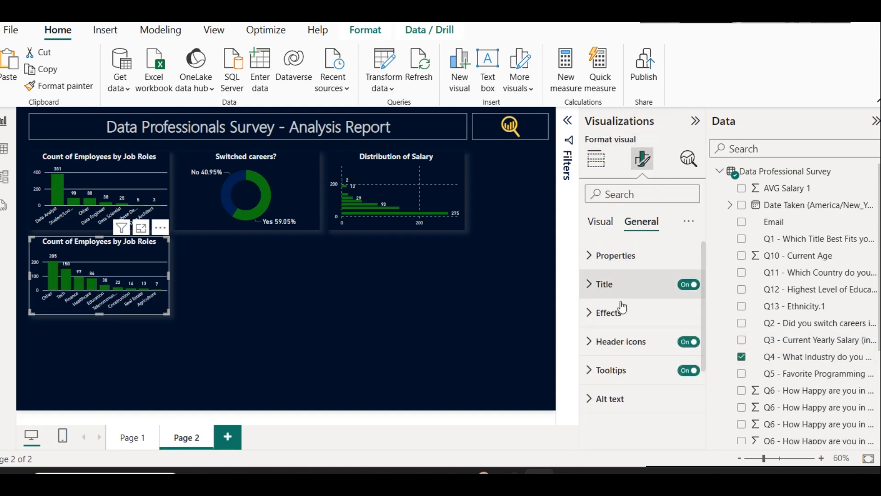
click(618, 285)
click(622, 354)
key(ctrl+a)
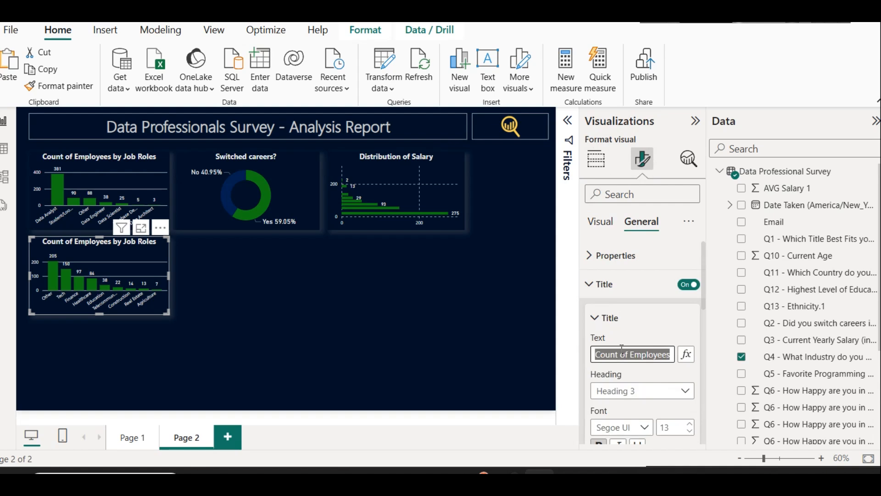
text(Indust)
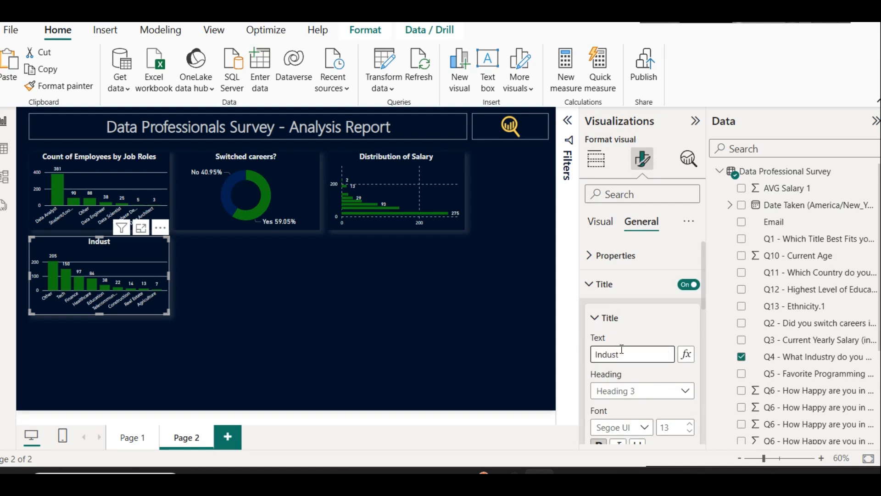
text(rywise Count)
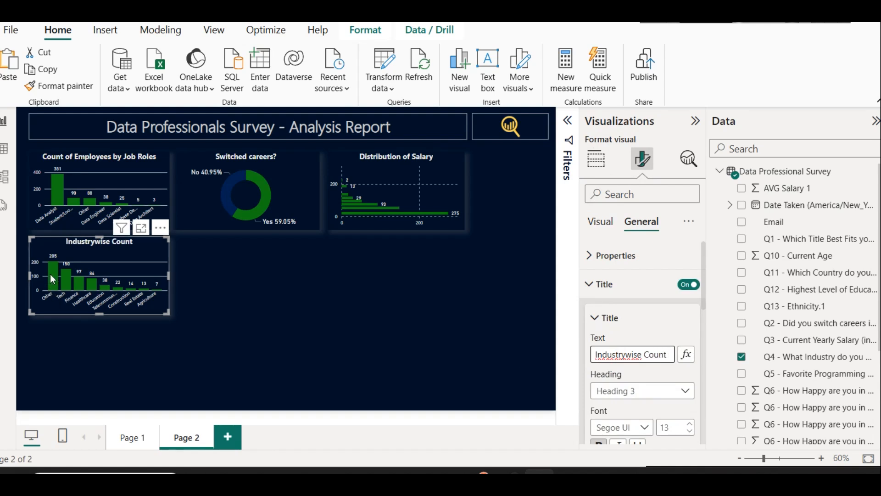
mouse_move(51, 275)
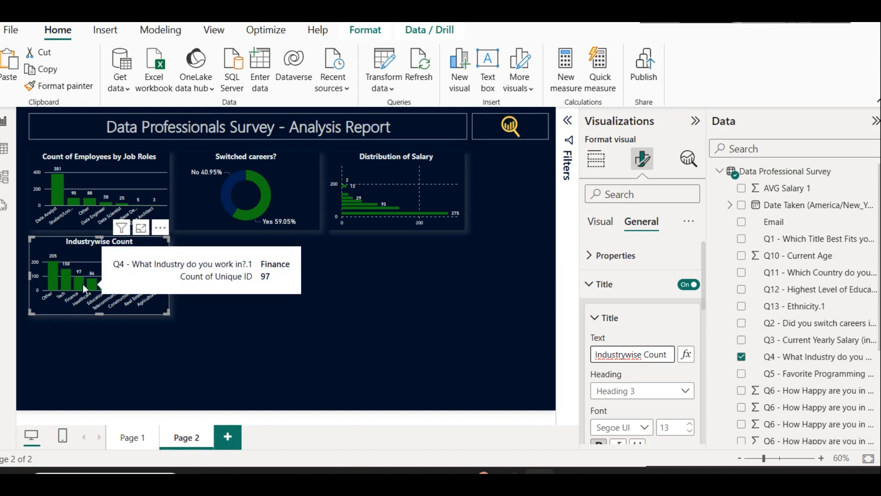
click(248, 340)
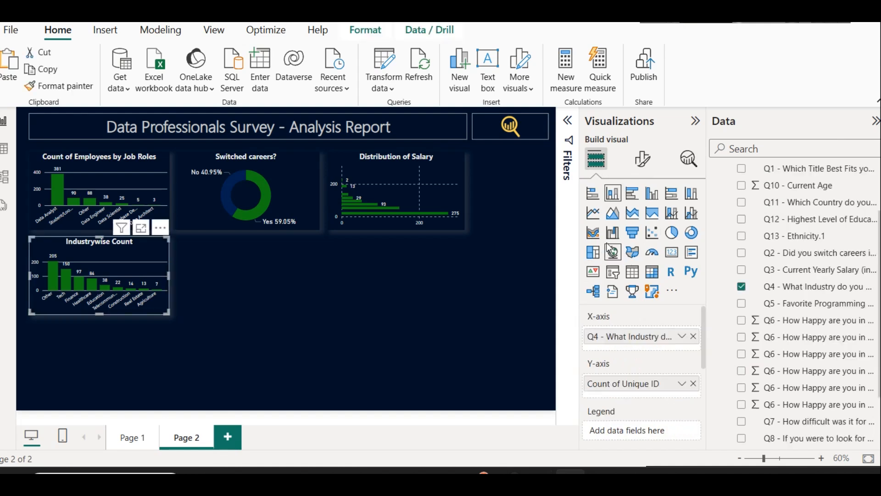
Step: Convert the "Industrywise Count" chart to a waterfall chart and turn off its legend
click(612, 234)
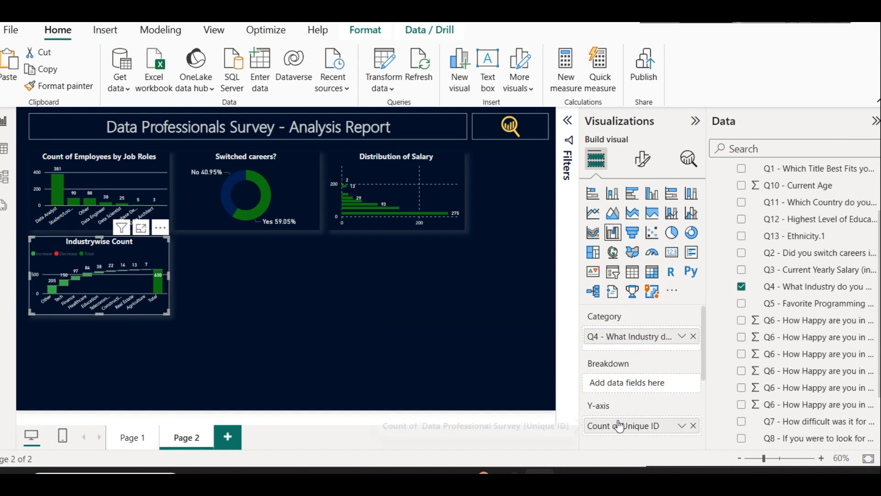
scroll(620, 421, down, 2)
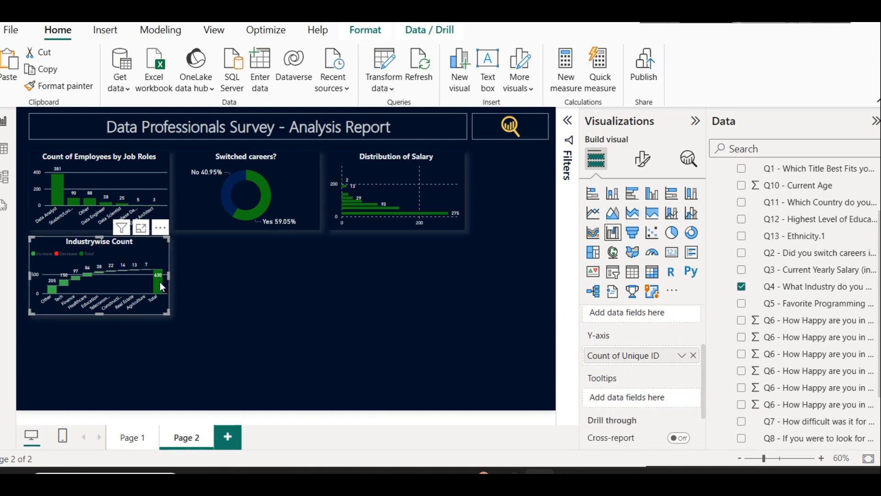
mouse_move(158, 278)
click(644, 158)
scroll(654, 343, down, 1)
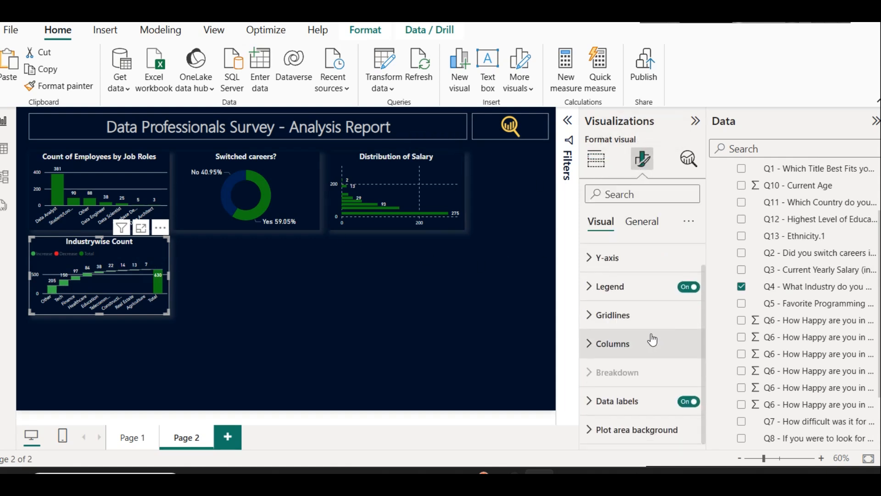
click(683, 288)
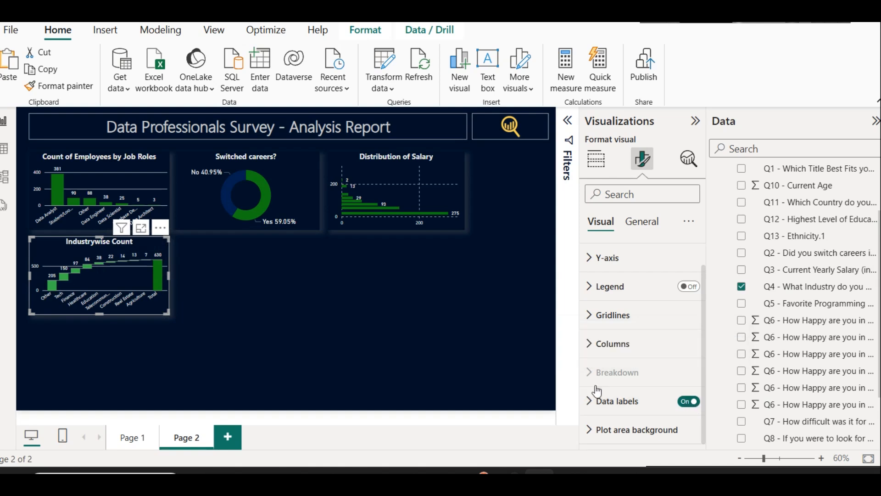
Step: Change the Increase color of the waterfall chart's columns to purple, keeping the total column shown
scroll(618, 381, up, 1)
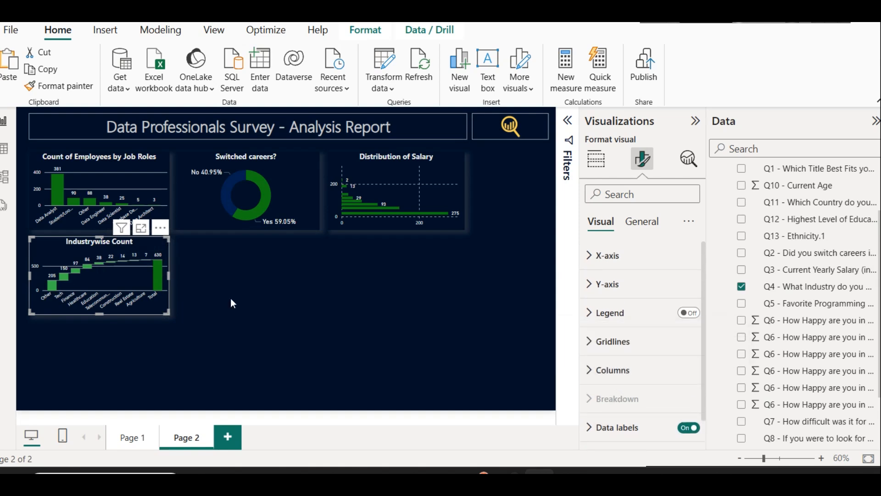
click(613, 370)
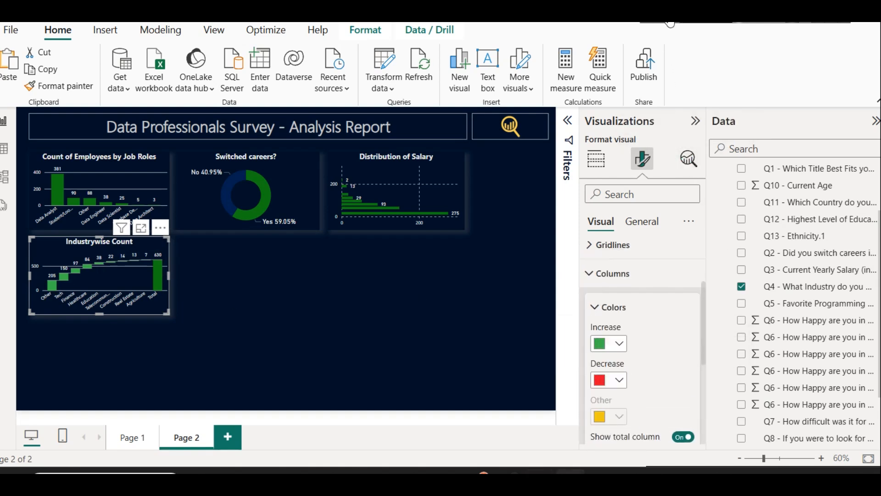
scroll(620, 318, down, 3)
scroll(622, 320, up, 3)
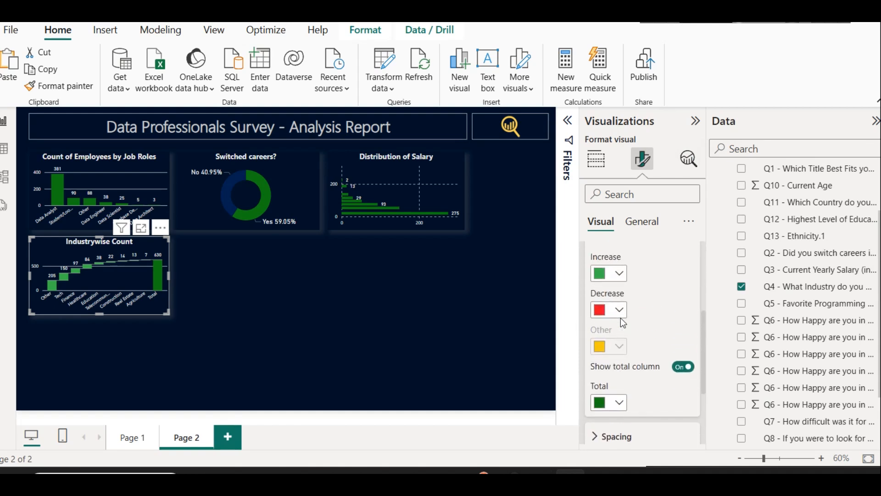
click(684, 367)
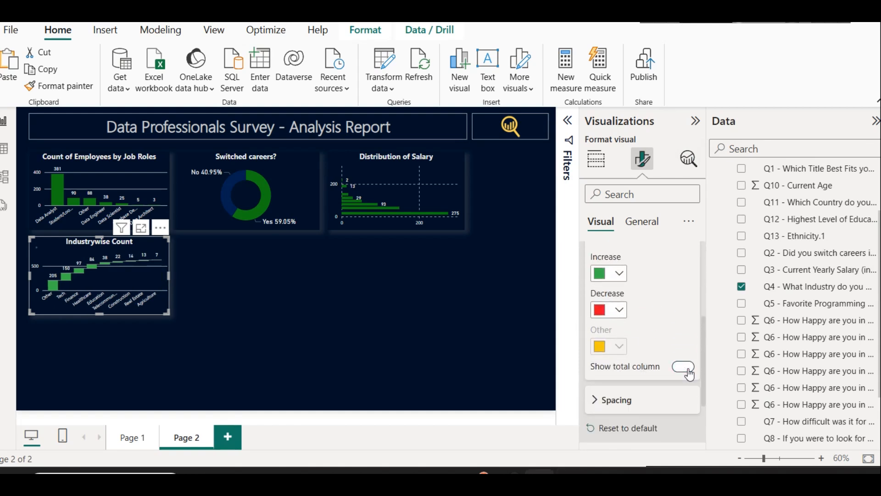
click(688, 370)
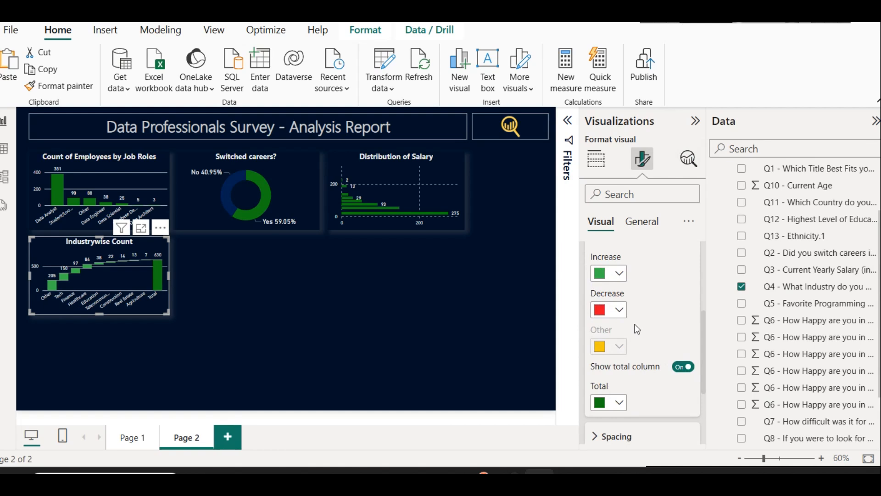
click(619, 276)
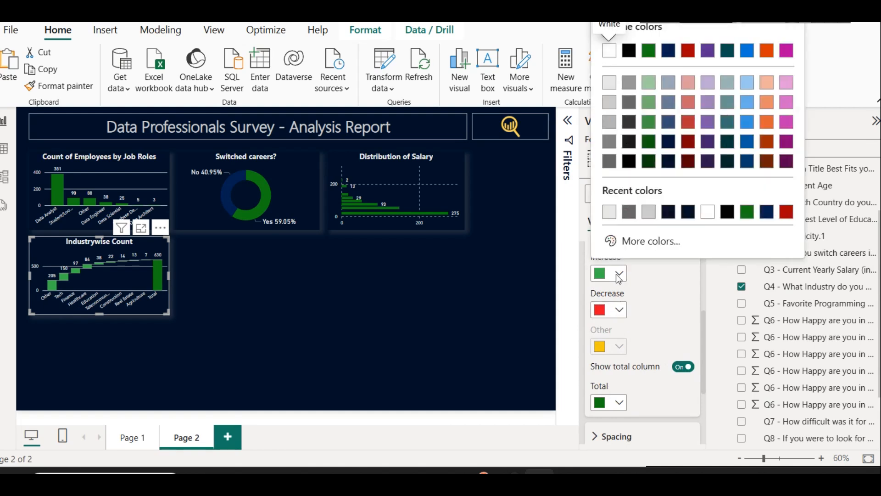
click(706, 129)
click(445, 244)
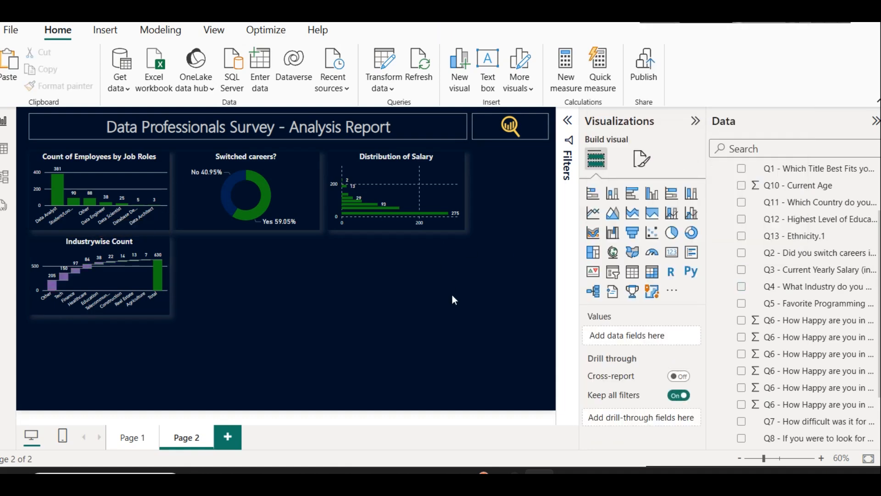
Step: Recolor the No slice of the "Switched careers?" donut chart to a lighter shade of navy blue
click(272, 186)
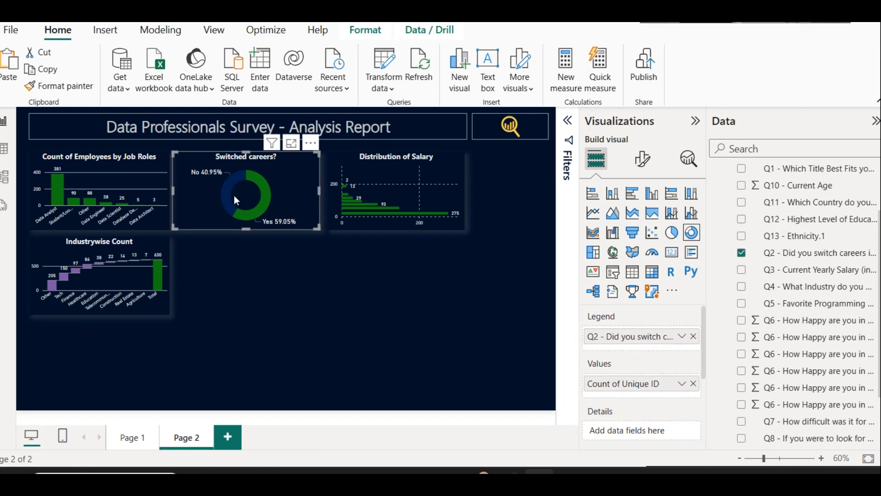
click(643, 158)
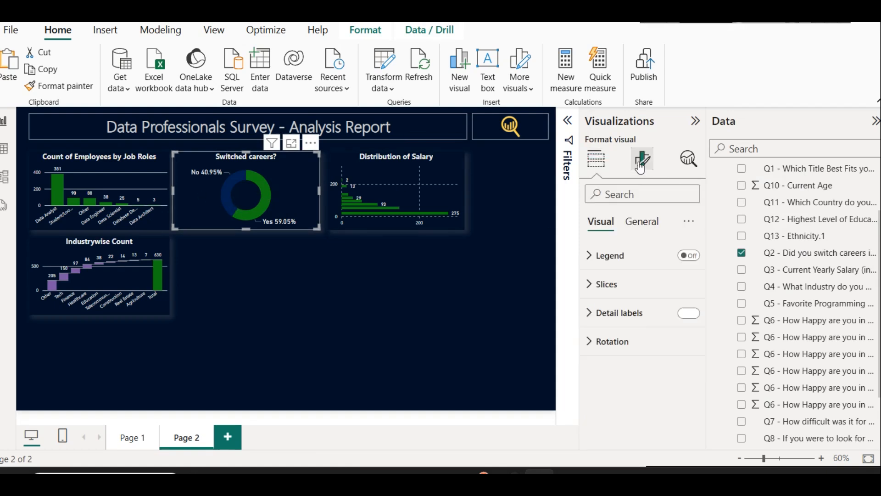
click(611, 285)
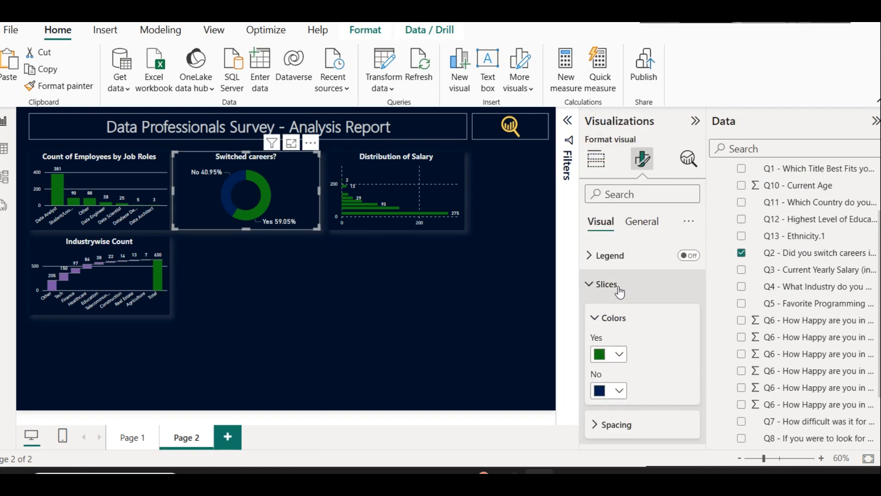
click(617, 400)
click(670, 222)
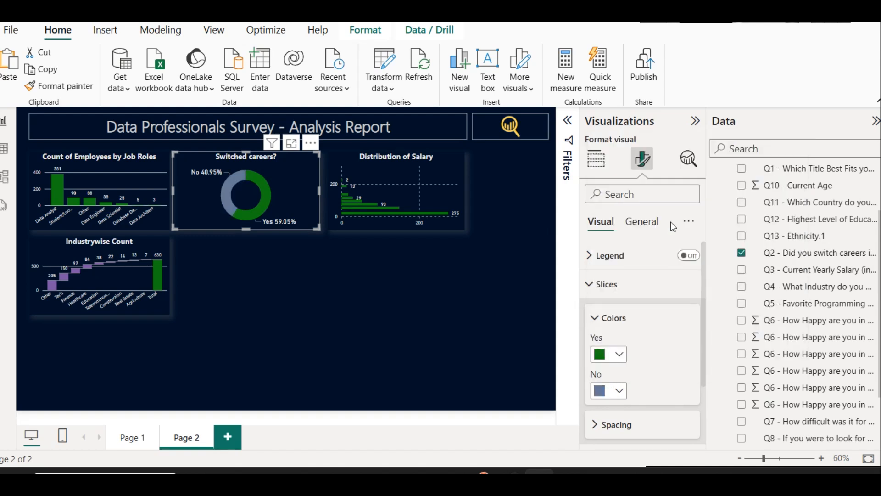
click(619, 391)
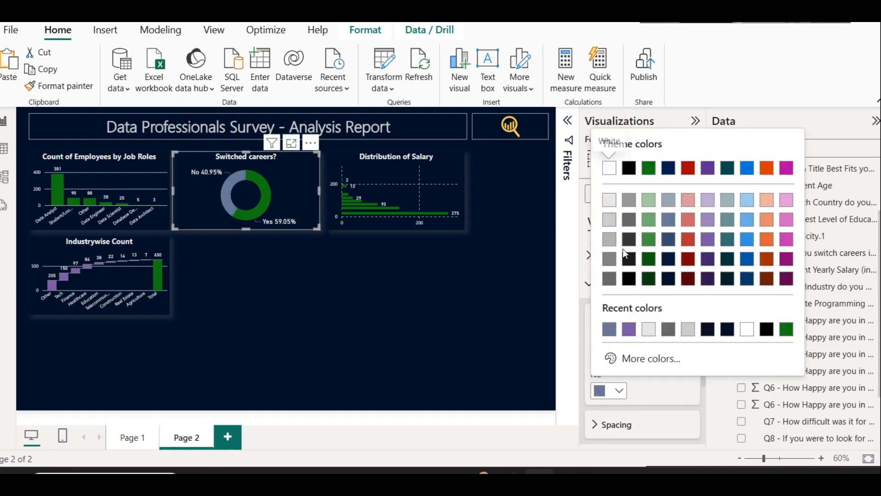
click(671, 248)
click(428, 341)
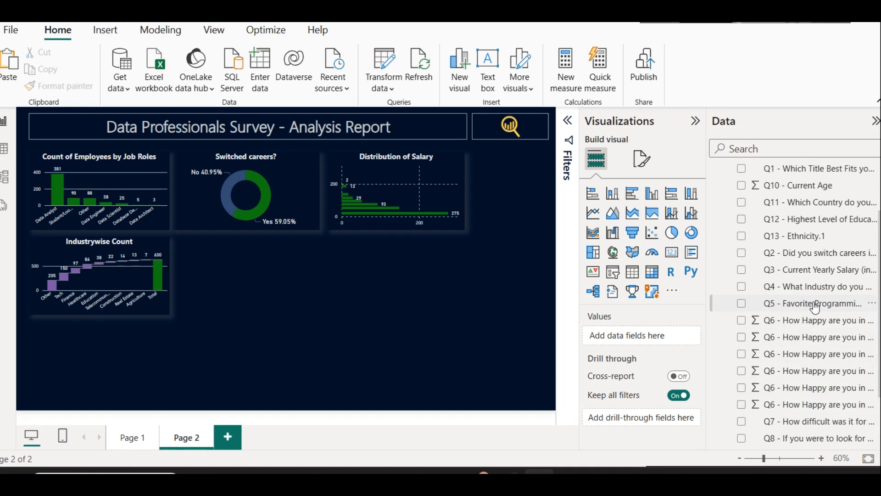
click(135, 247)
key(ctrl+c)
key(ctrl+v)
drag(135, 247, 276, 247)
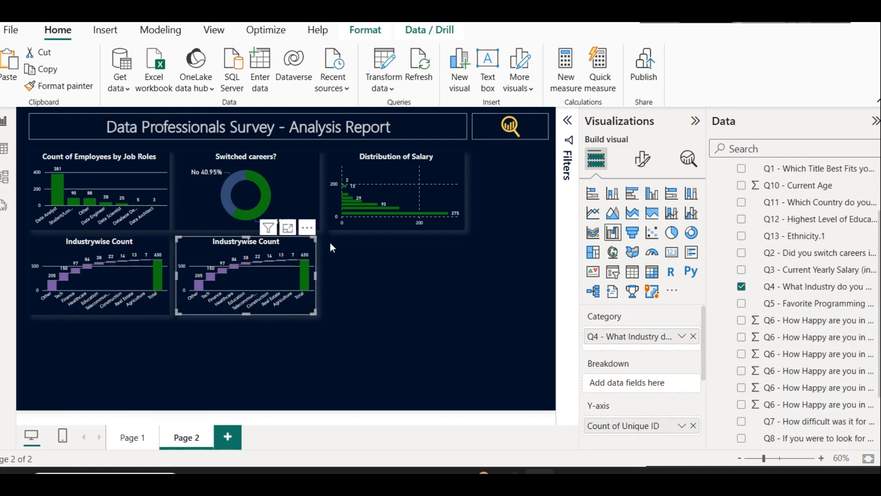
key(Delete)
Step: Duplicate the "Switched careers?" donut chart and place the copy directly below it, beside the "Industrywise Count" chart
click(247, 181)
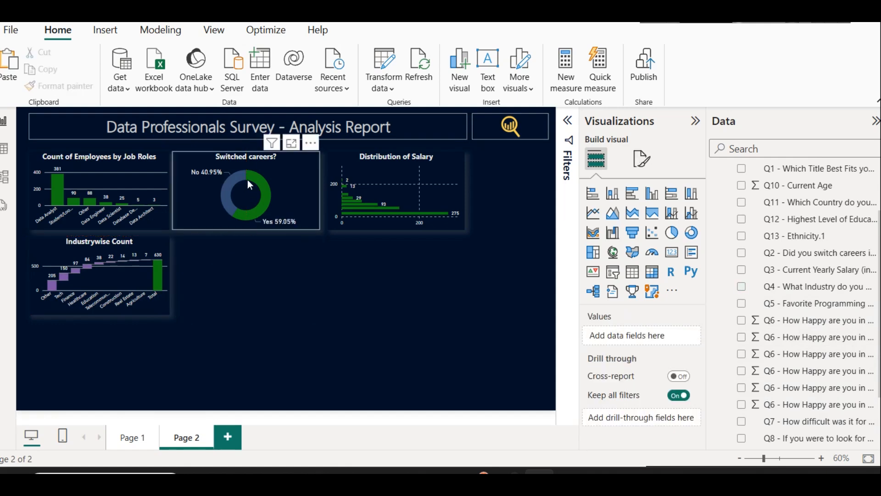
key(ctrl+c)
key(ctrl+v)
drag(246, 200, 247, 271)
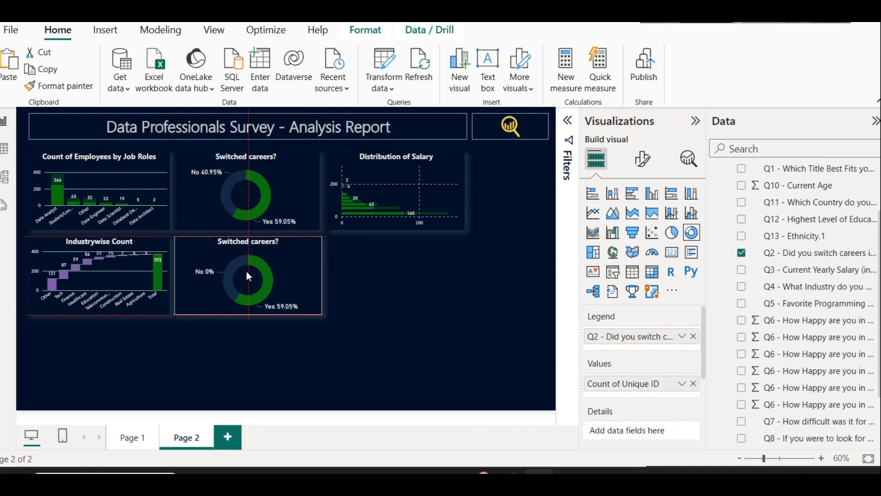
click(298, 266)
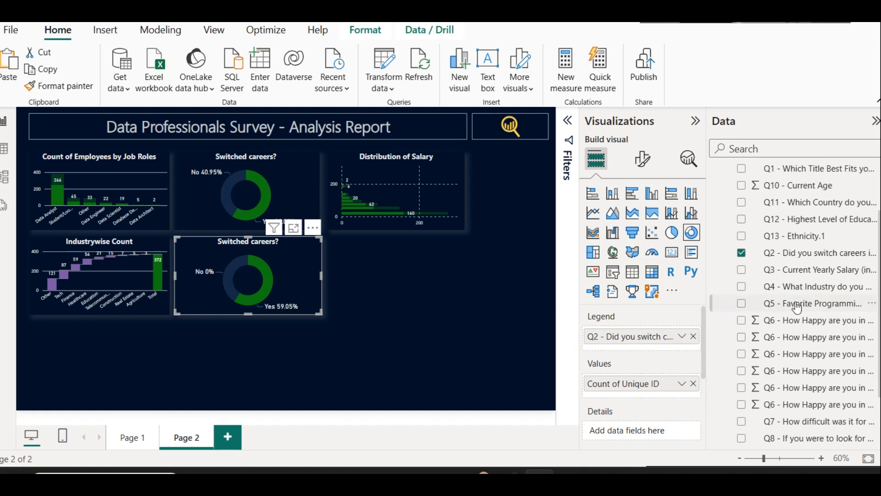
Step: Replace the copied donut's legend field with Q5 - Favorite Programming, clear the slice cross-filtering, and convert it to a pie chart
click(693, 336)
drag(805, 307, 675, 333)
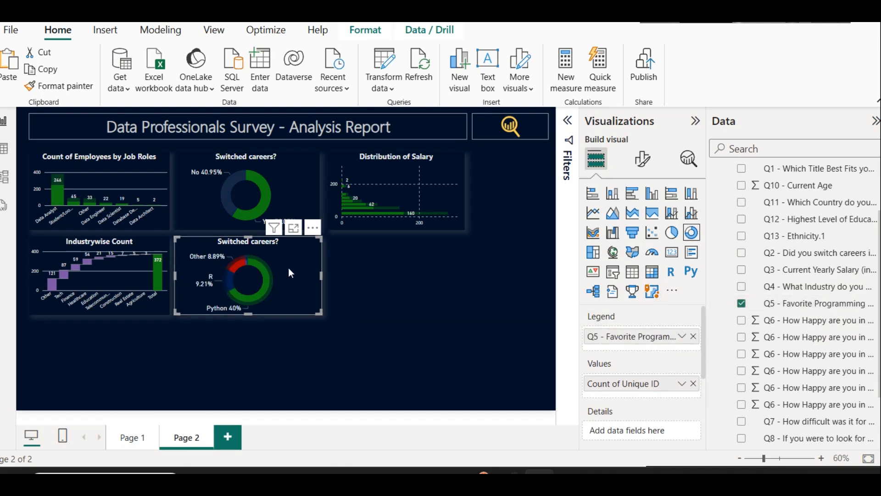
click(268, 277)
click(311, 279)
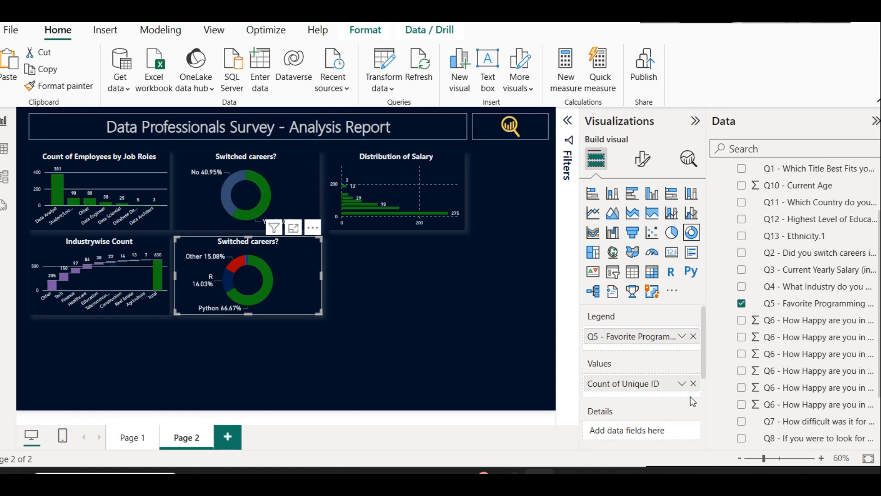
click(672, 232)
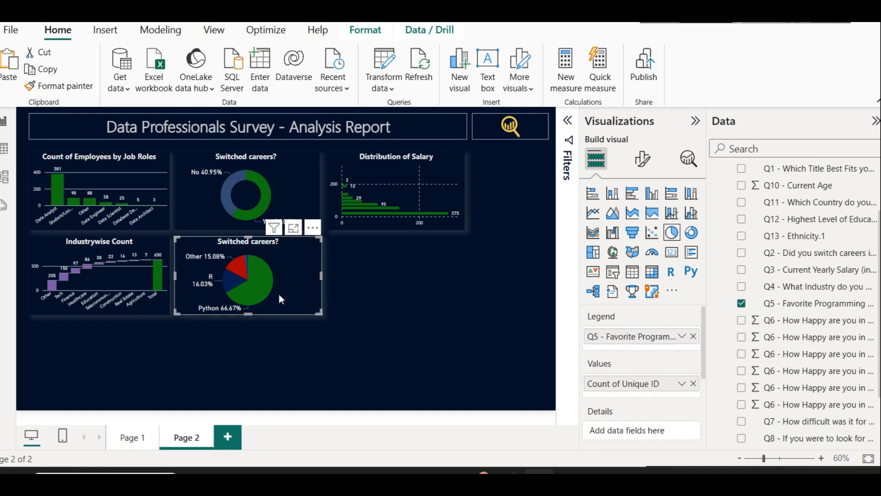
Step: Change the R slice colour to light blue in the programming language pie chart
mouse_move(249, 290)
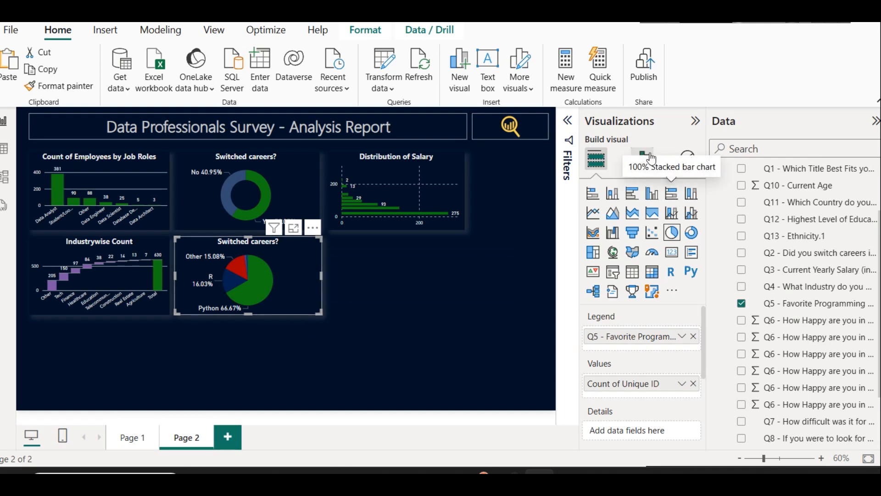
click(652, 158)
click(655, 280)
scroll(649, 294, down, 3)
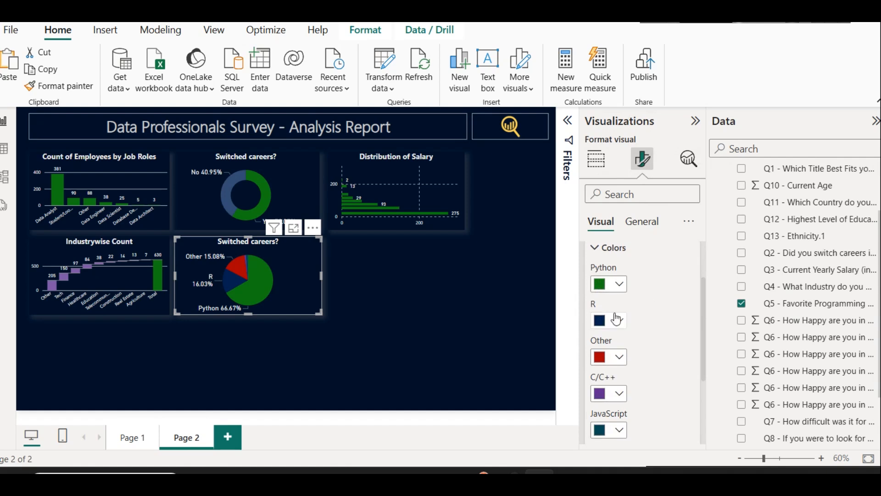
click(619, 320)
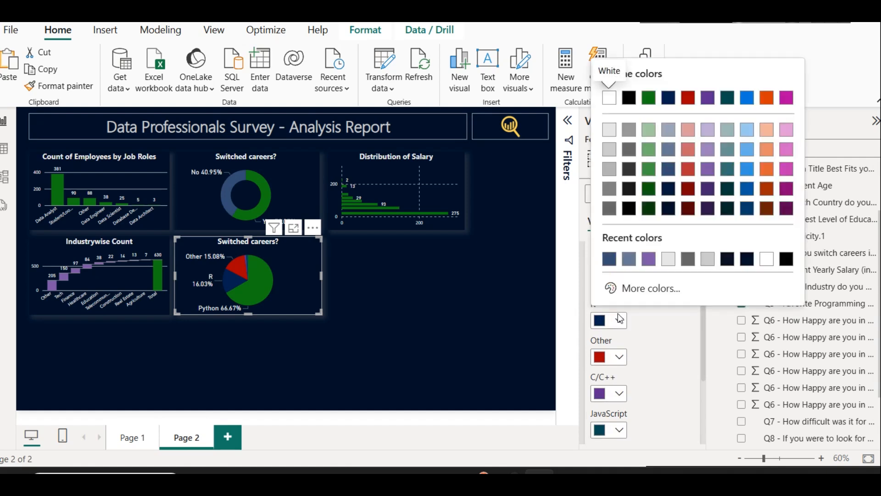
click(749, 169)
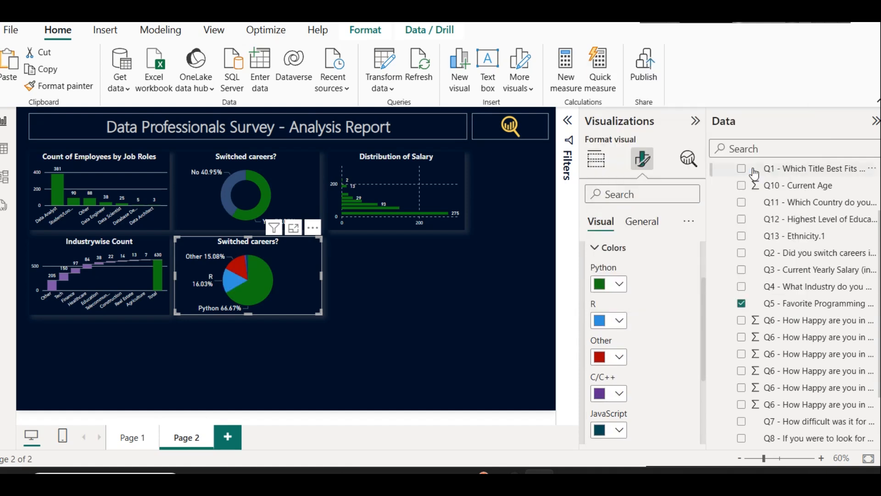
Step: Change the Java slice colour to pink in the programming language pie chart
scroll(634, 367, down, 2)
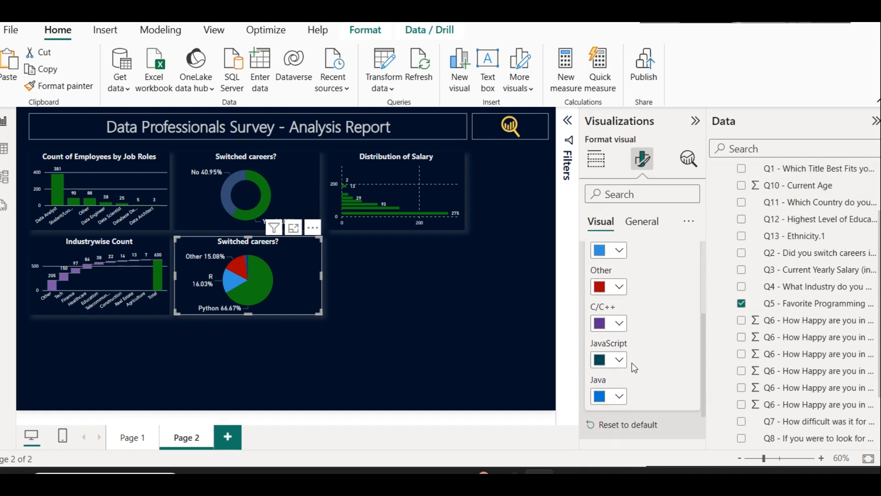
click(617, 397)
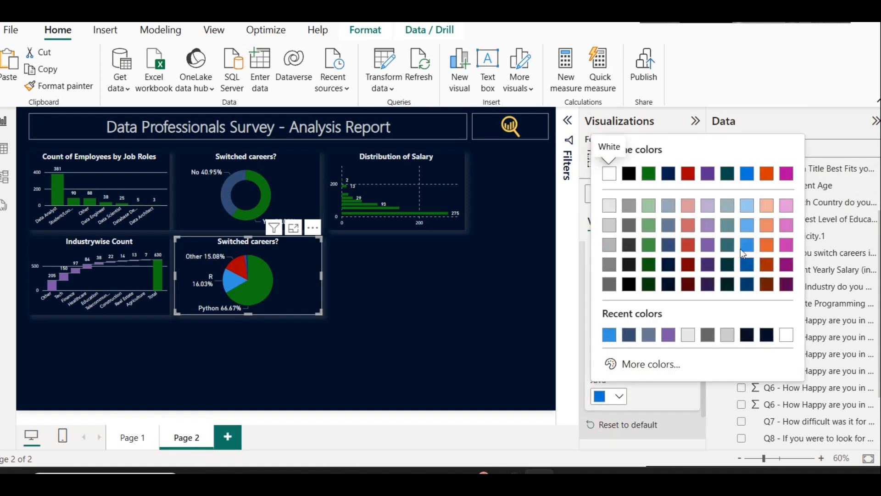
click(786, 246)
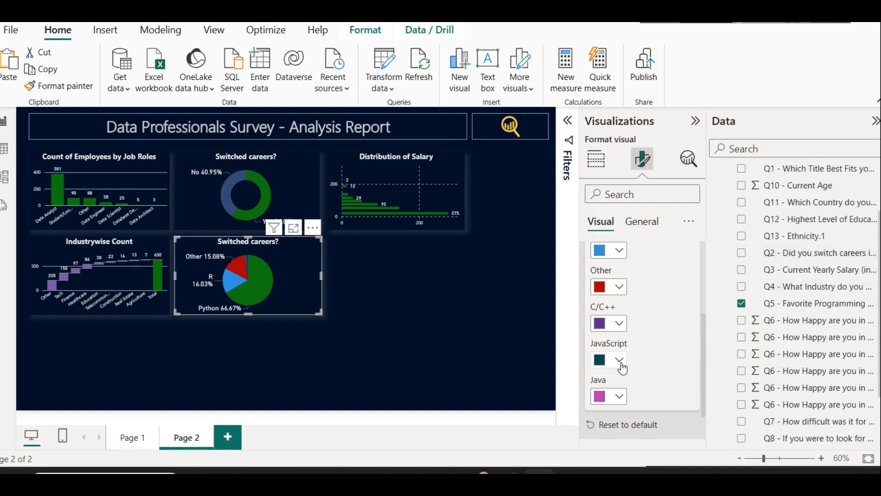
scroll(627, 366, up, 2)
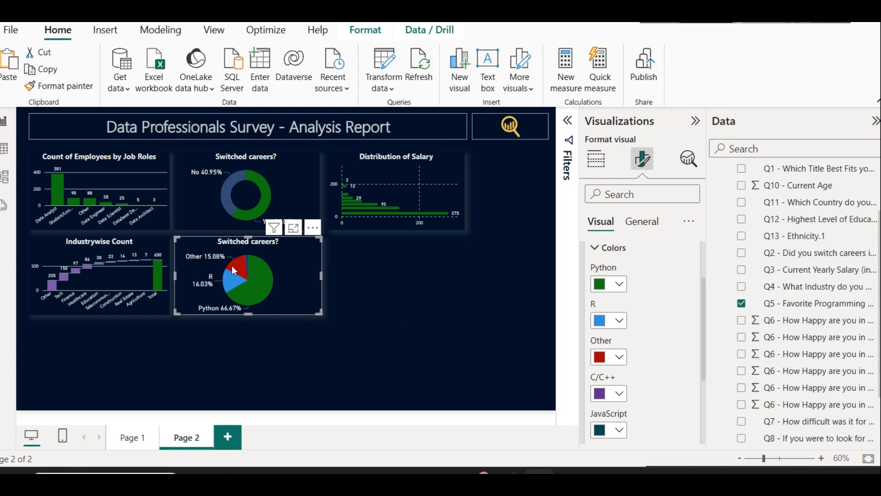
mouse_move(232, 266)
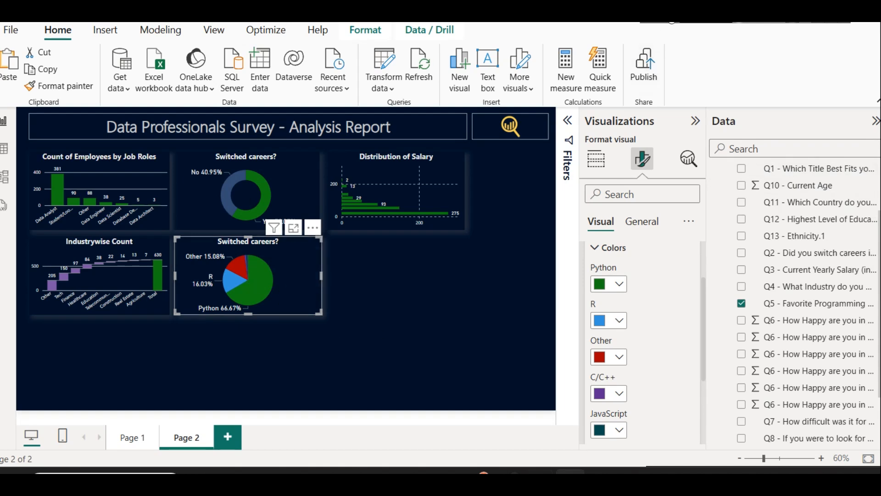
Step: Examine the Q6 job happiness rating columns in the survey data table, then return to the report
click(596, 159)
scroll(827, 317, down, 2)
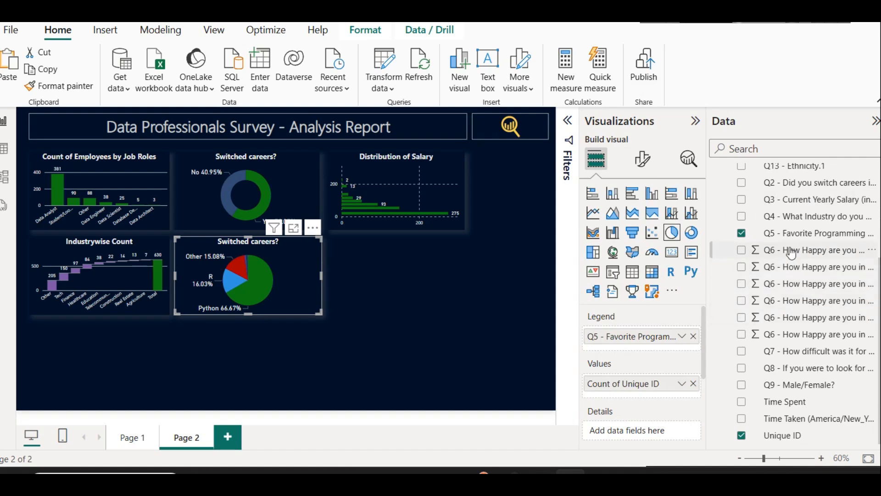
click(9, 159)
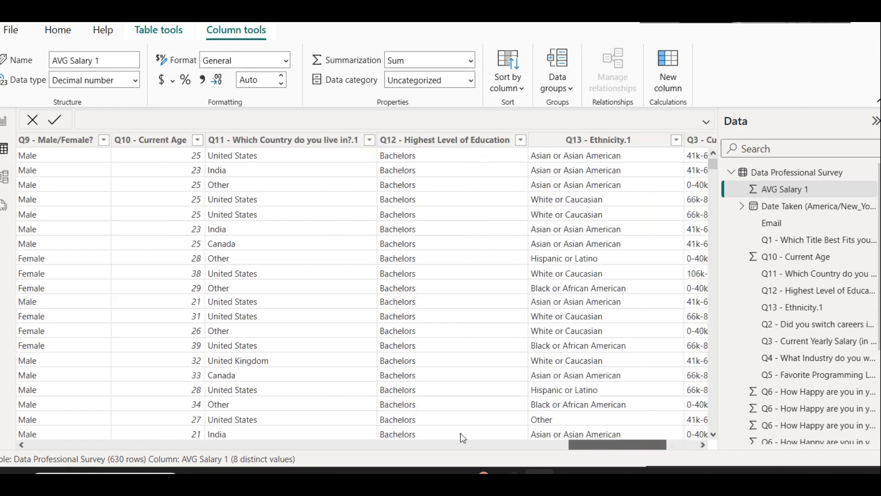
scroll(461, 434, left, 15)
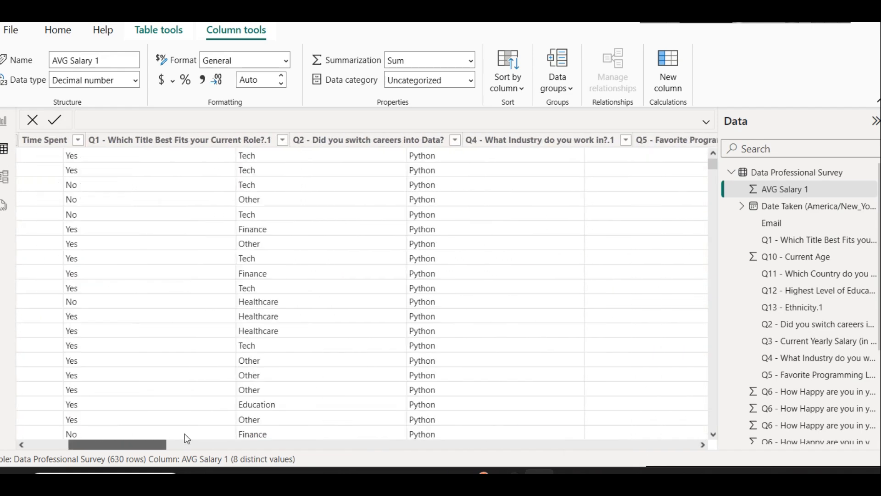
scroll(191, 434, right, 5)
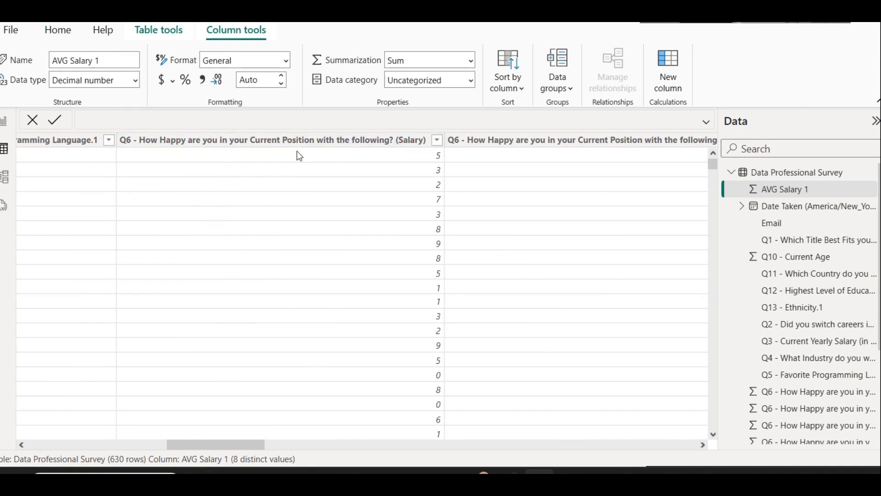
drag(250, 445, 265, 444)
click(4, 122)
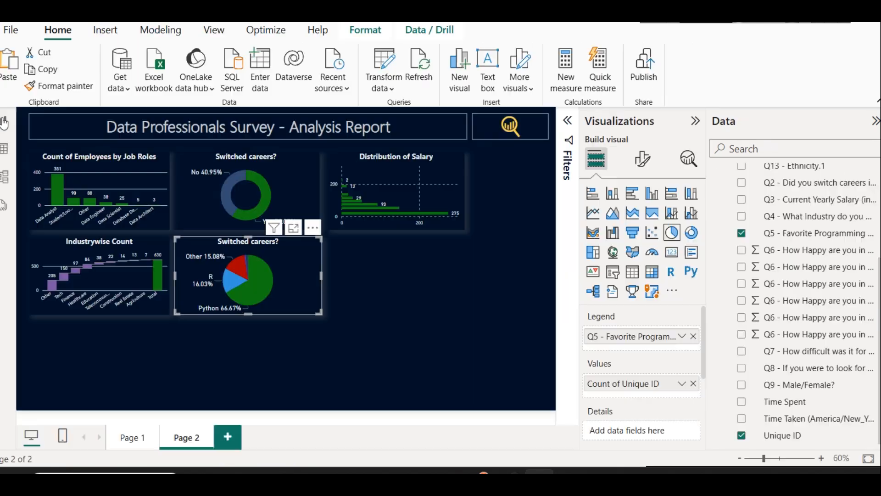
Step: Paste a copy of the job roles column chart beside the pie chart and remove its Unique ID count from the Y-axis
click(491, 302)
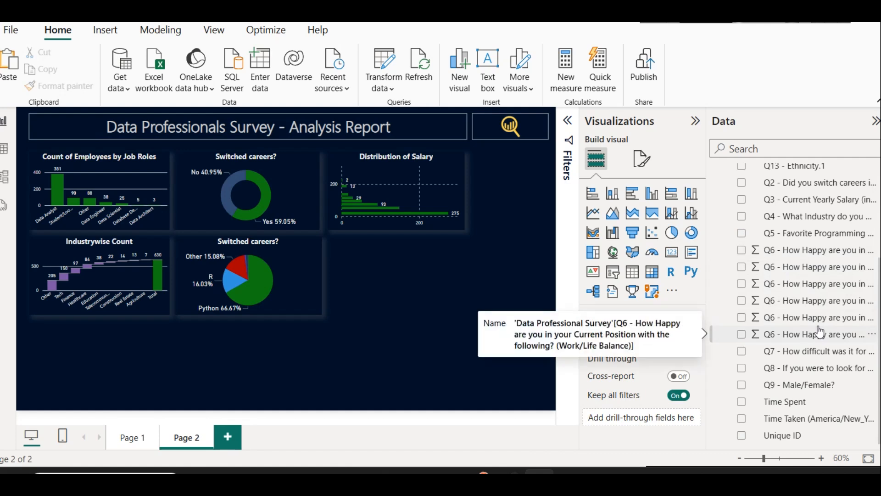
key(ctrl+v)
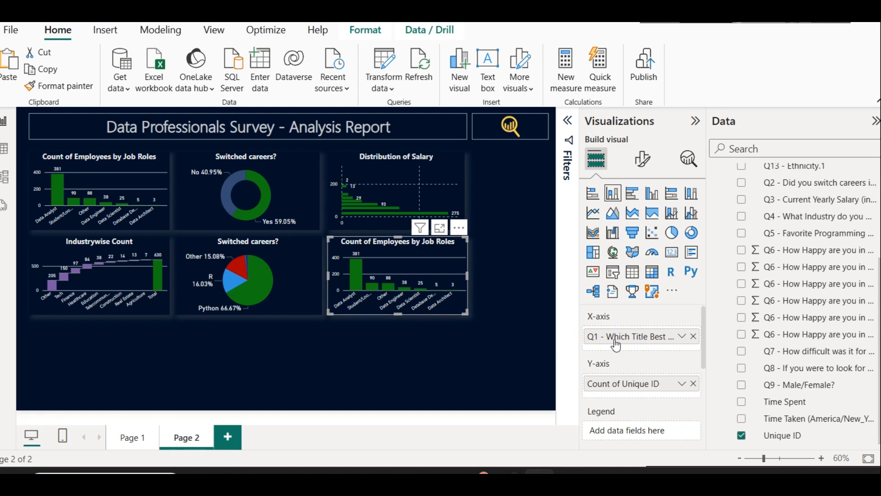
click(693, 384)
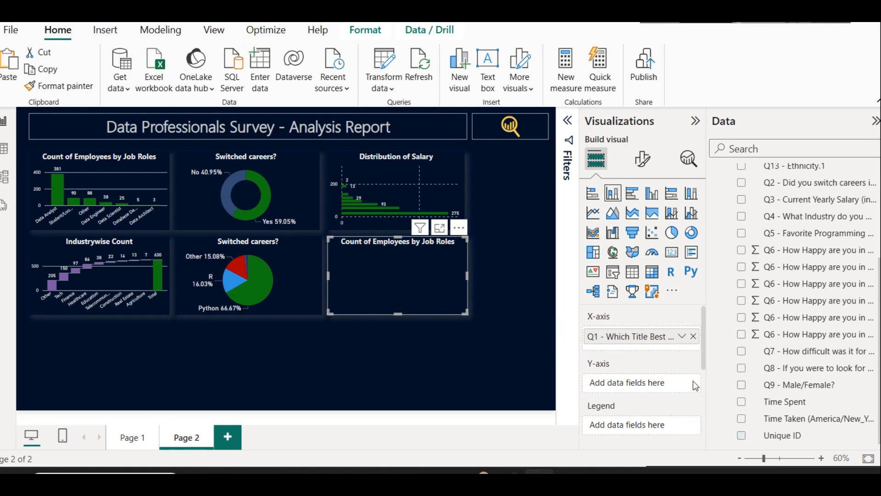
click(693, 336)
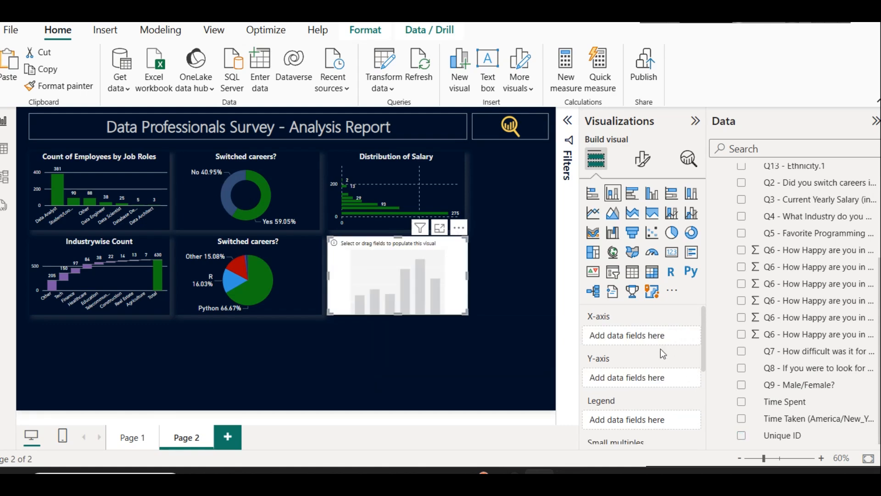
key(ctrl+z)
Step: Replace the new chart's X-axis field with the Q6 Coworkers happiness rating and plot the count of Unique ID on the Y-axis
drag(812, 251, 652, 347)
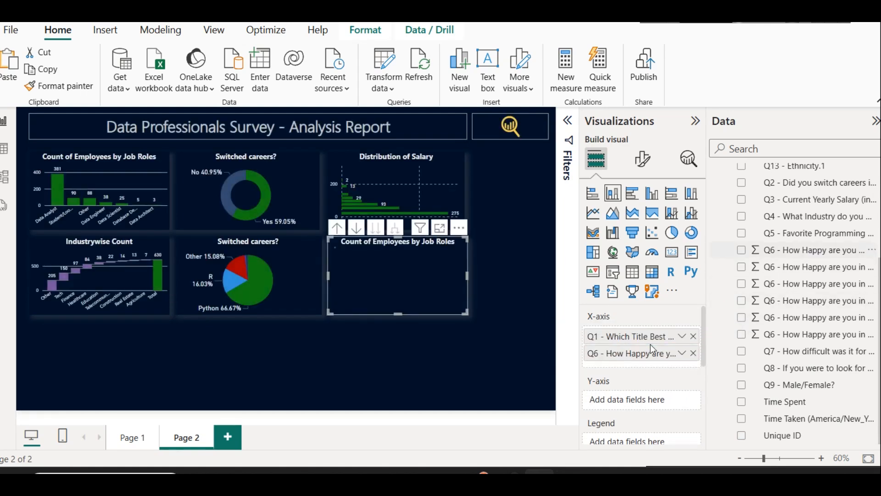
click(693, 336)
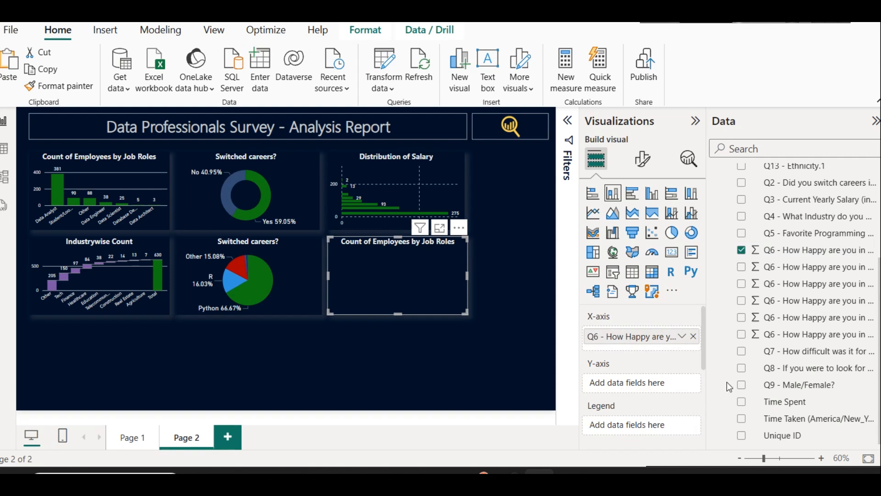
drag(786, 440, 642, 383)
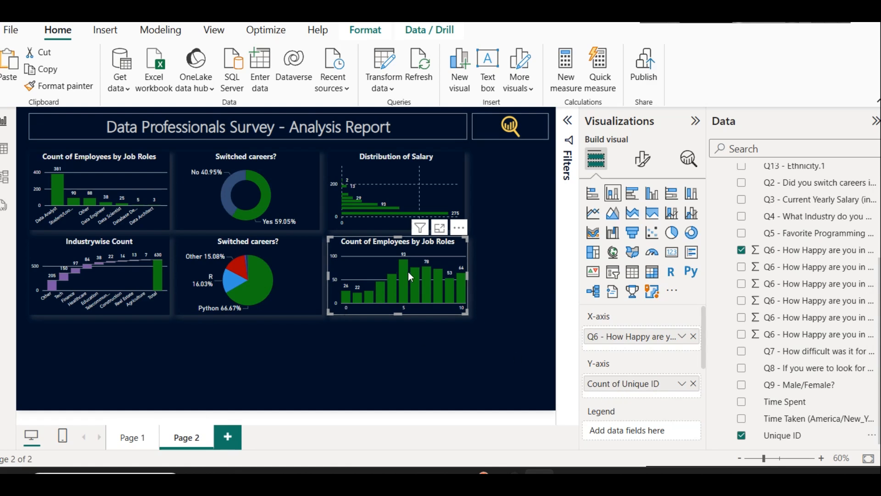
mouse_move(403, 264)
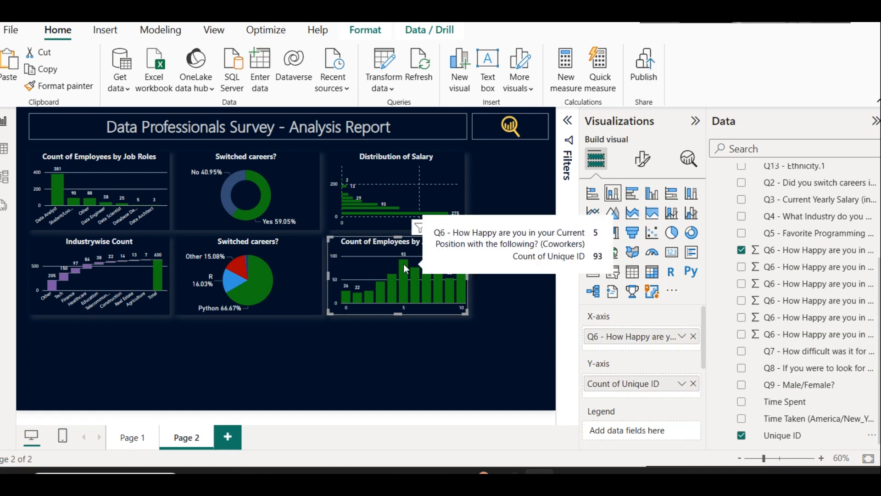
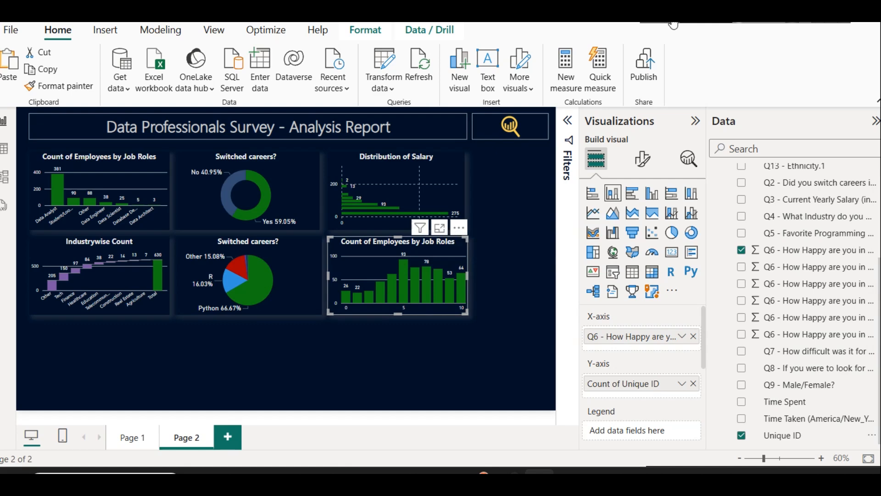
Step: Change the programming language pie chart's title to "Favourite Programming Lang."
click(287, 249)
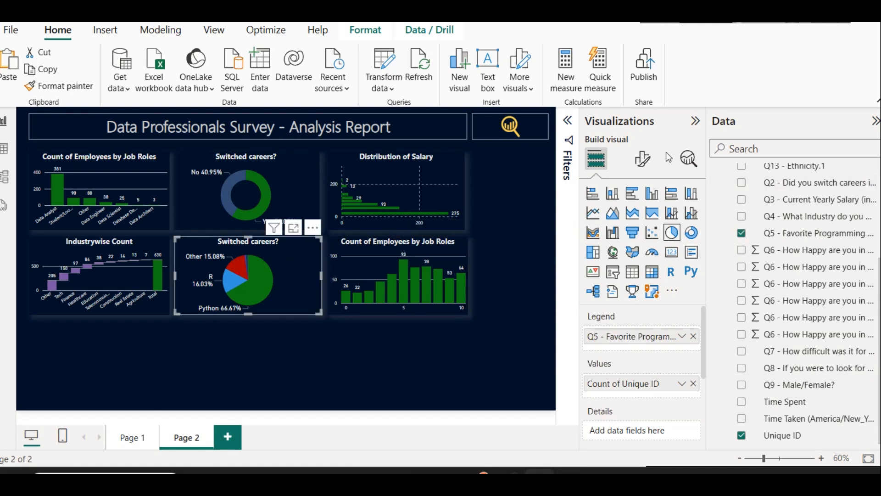
click(644, 159)
click(642, 221)
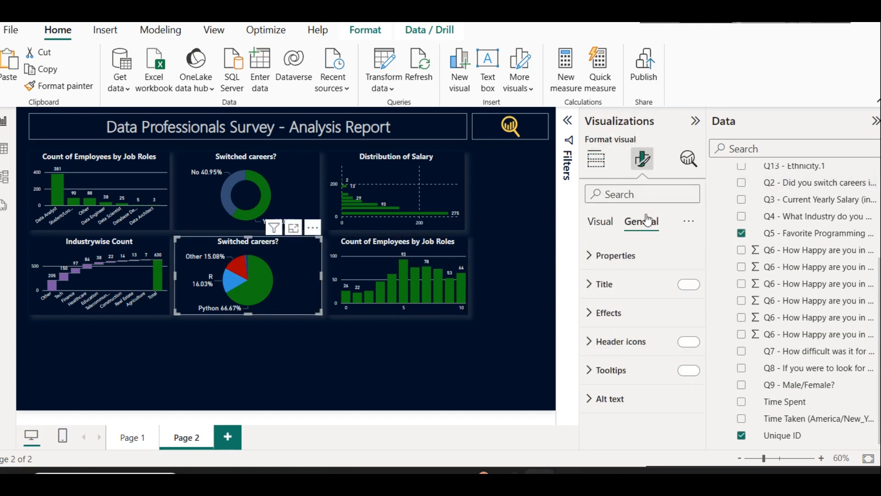
click(606, 284)
click(626, 355)
key(ctrl+a)
text(Favour)
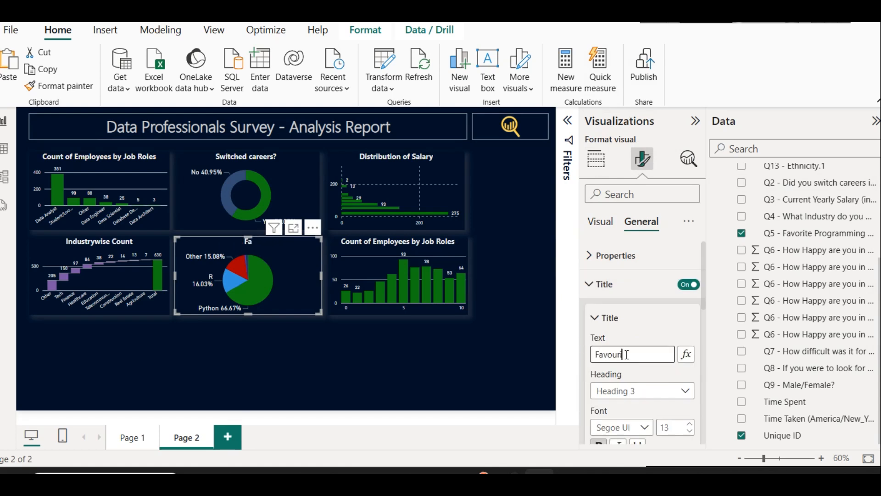
text(ite Prog)
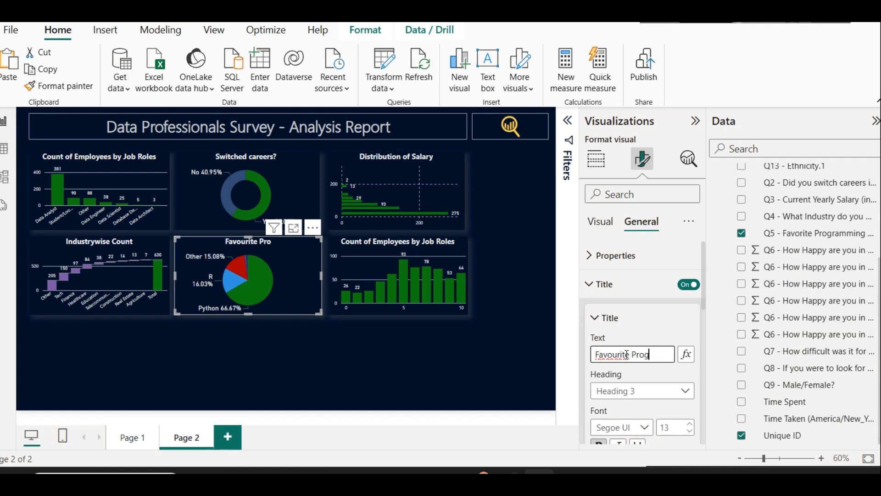
text(ramming Lang.)
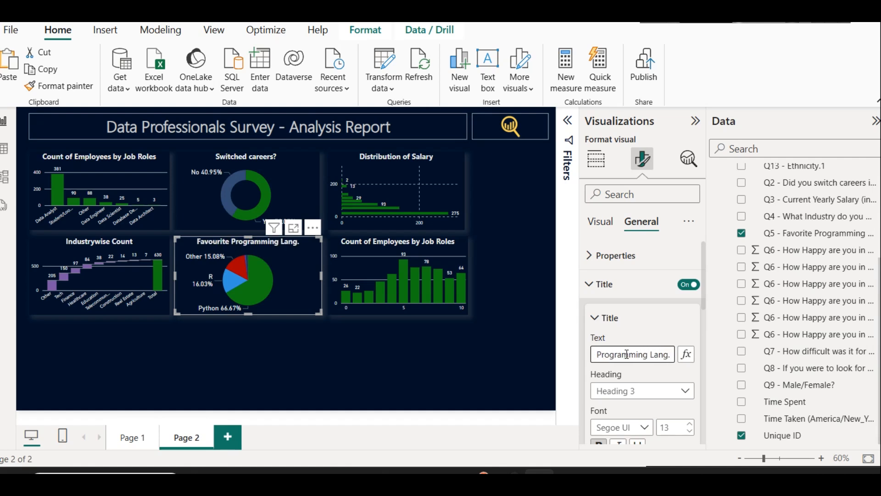
key(BackSpace)
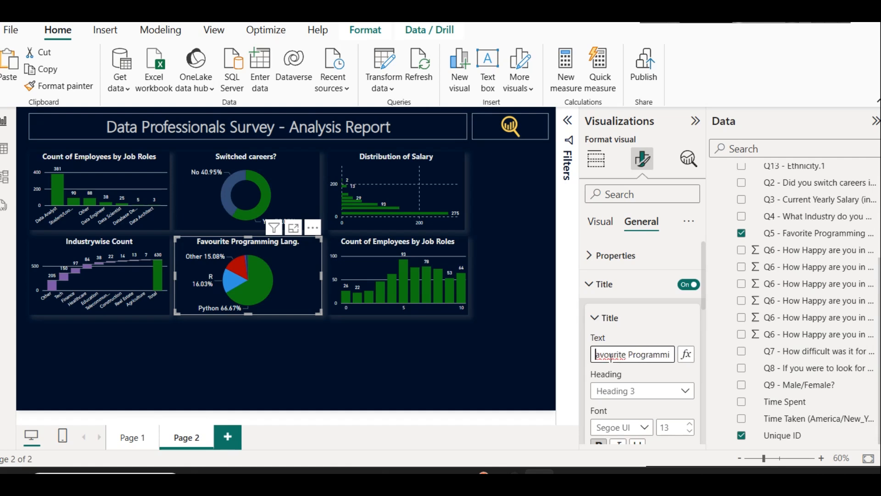
right_click(611, 359)
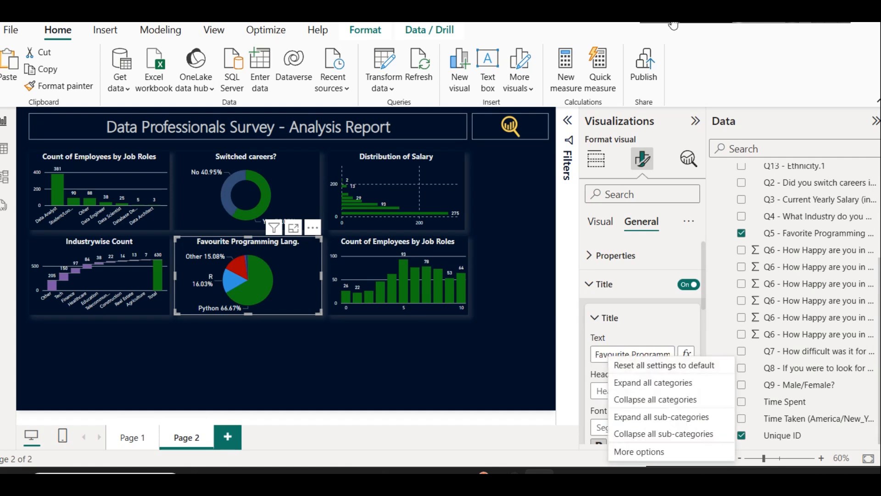
Step: Rename the first Y-axis value of the Male/Female happiness chart to "Coworkers"
click(456, 307)
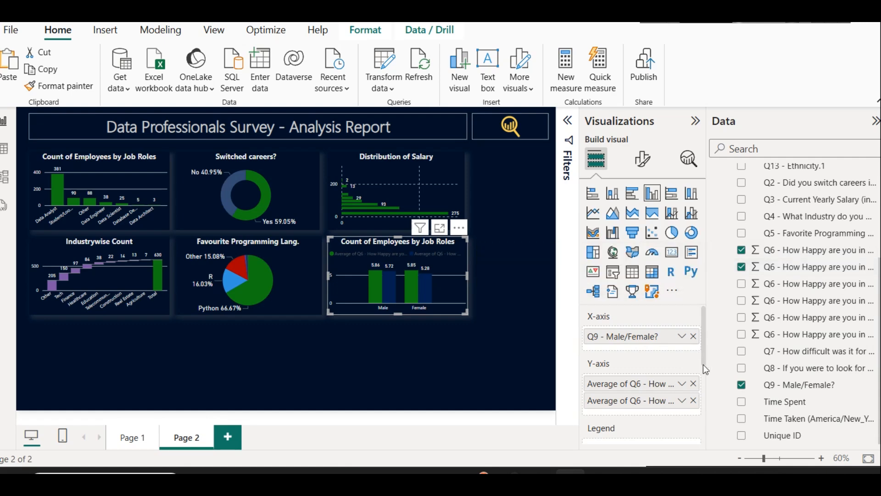
click(683, 384)
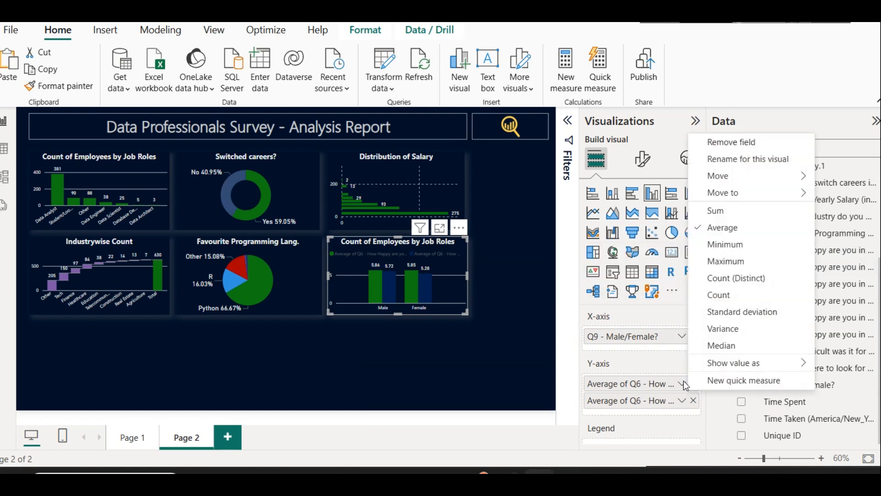
click(753, 159)
key(Home)
key(shift+Right)
key(shift+Right)
key(shift+Right)
key(shift+Right)
key(shift+Right)
key(shift+Right)
key(shift+Right)
key(shift+Right)
key(shift+Right)
key(shift+Right)
key(shift+Right)
key(shift+Right)
key(shift+Right)
key(shift+Right)
key(shift+Right)
key(shift+Right)
key(shift+Right)
key(shift+Right)
key(shift+Right)
key(shift+Right)
key(shift+Right)
key(shift+Right)
key(shift+Right)
key(shift+Right)
key(shift+Right)
key(shift+Right)
key(shift+Right)
key(shift+Right)
key(shift+Right)
key(shift+Right)
key(shift+Right)
key(shift+Right)
key(shift+Right)
key(shift+Right)
key(shift+Right)
key(shift+Right)
key(shift+Right)
key(shift+Right)
key(shift+Right)
key(shift+Right)
key(shift+Right)
key(shift+Right)
key(shift+Right)
key(shift+Right)
key(shift+Right)
key(shift+Right)
key(shift+Right)
key(shift+Right)
key(shift+Right)
key(shift+Right)
key(shift+Right)
key(shift+Right)
key(shift+Right)
key(shift+Right)
key(shift+Right)
key(shift+Right)
key(shift+Right)
key(shift+Right)
key(shift+Right)
key(shift+Right)
key(shift+Left)
key(shift+Left)
key(shift+Left)
key(shift+Left)
key(shift+Left)
key(shift+Left)
key(shift+Left)
key(shift+Left)
key(shift+Left)
key(shift+Left)
key(shift+Left)
key(BackSpace)
key(Delete)
key(Return)
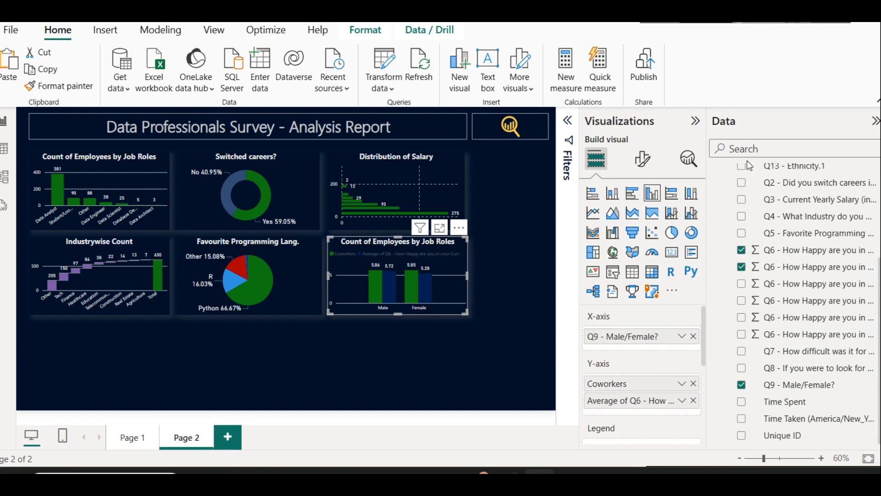
Step: Rename the second Y-axis value of the Male/Female happiness chart to "Learning New Things"
click(682, 400)
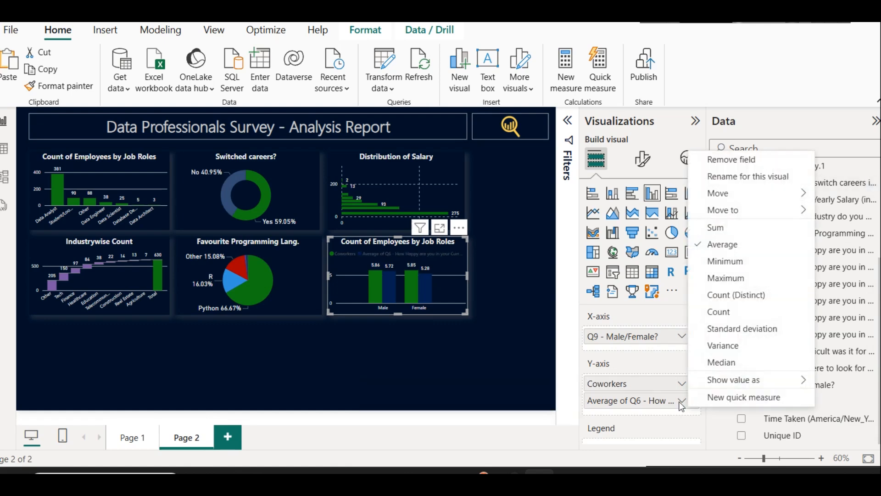
click(740, 176)
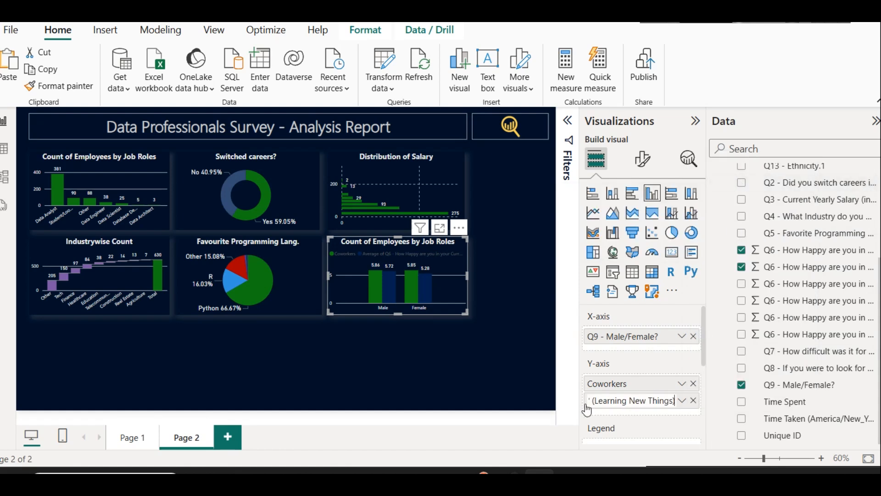
drag(594, 400, 553, 388)
key(BackSpace)
key(End)
key(BackSpace)
key(Return)
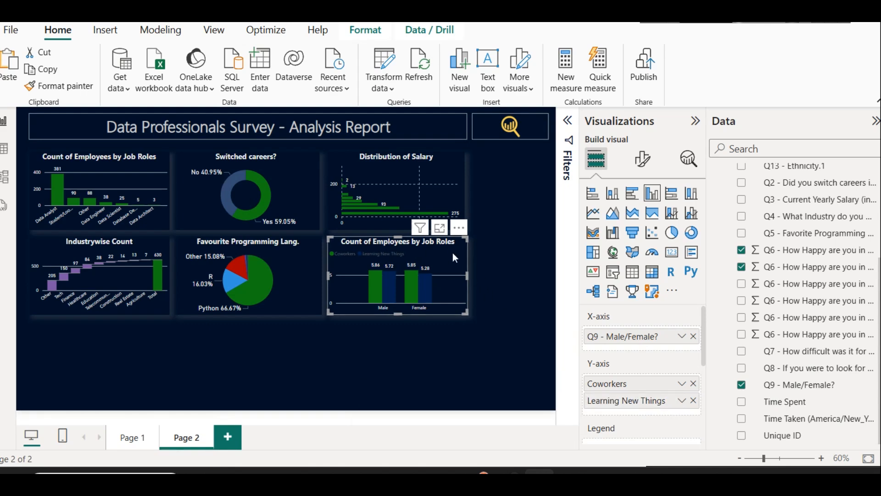
Step: Change the Male/Female happiness chart's title to "Genderwise Rating"
click(643, 159)
click(641, 222)
click(618, 293)
triple_click(634, 354)
key(BackSpace)
text(Genderw)
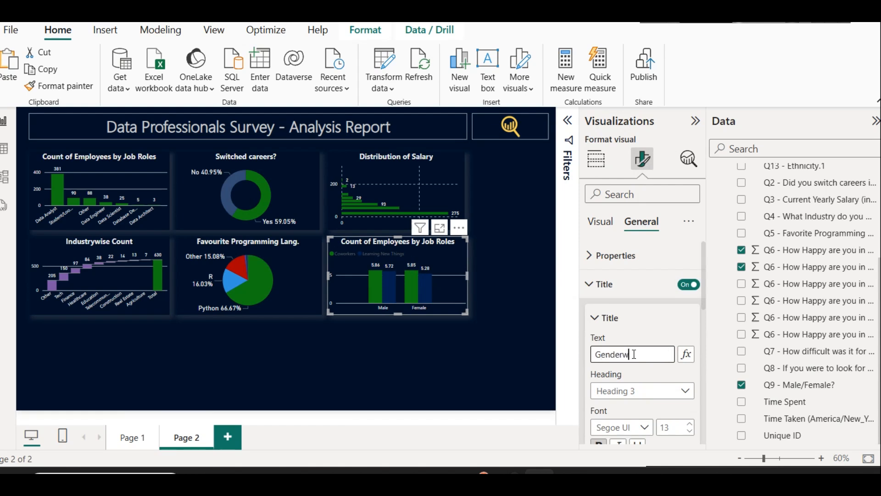
text(ise Rating)
click(520, 354)
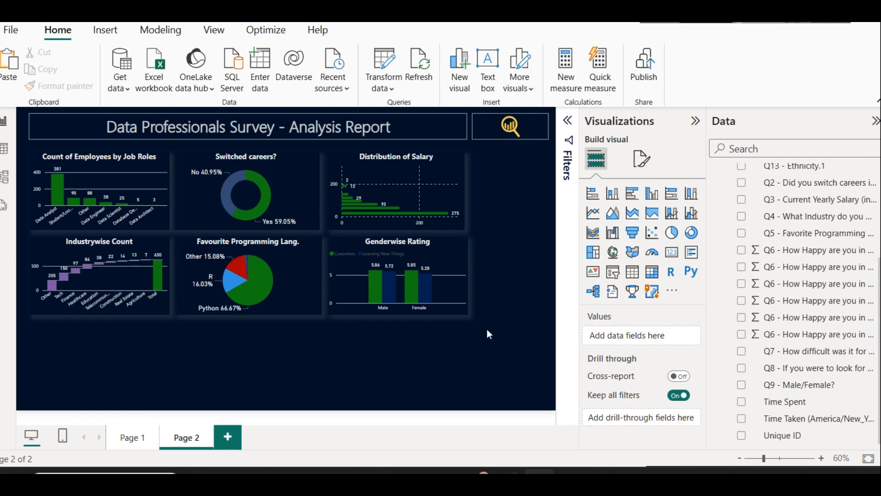
Step: Check the aggregation of the Learning New Things value and view the Genderwise Rating chart in focus mode
click(459, 251)
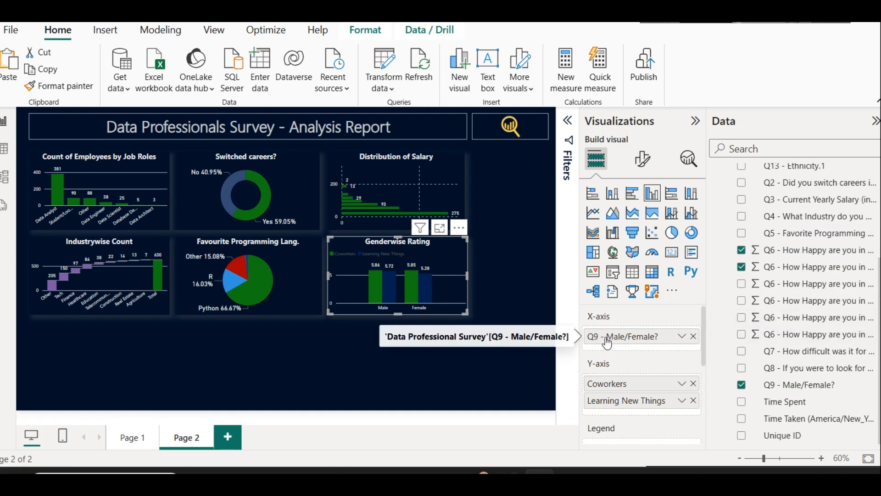
click(683, 402)
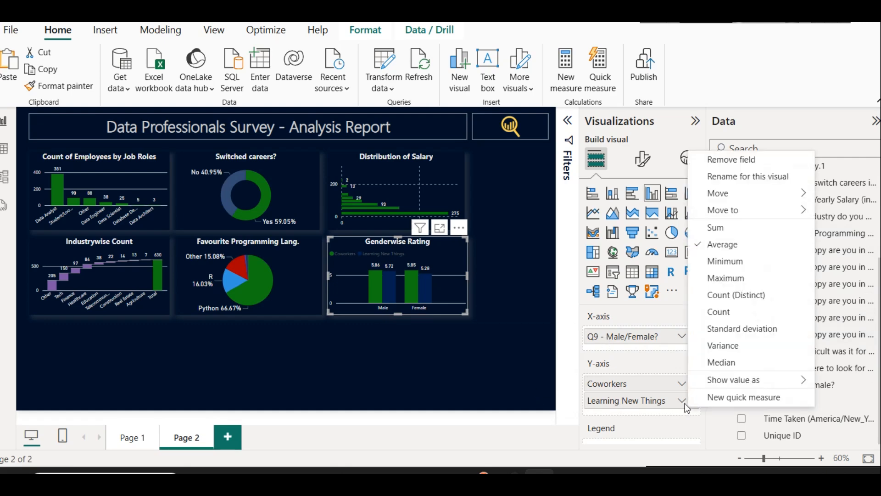
click(686, 406)
click(685, 406)
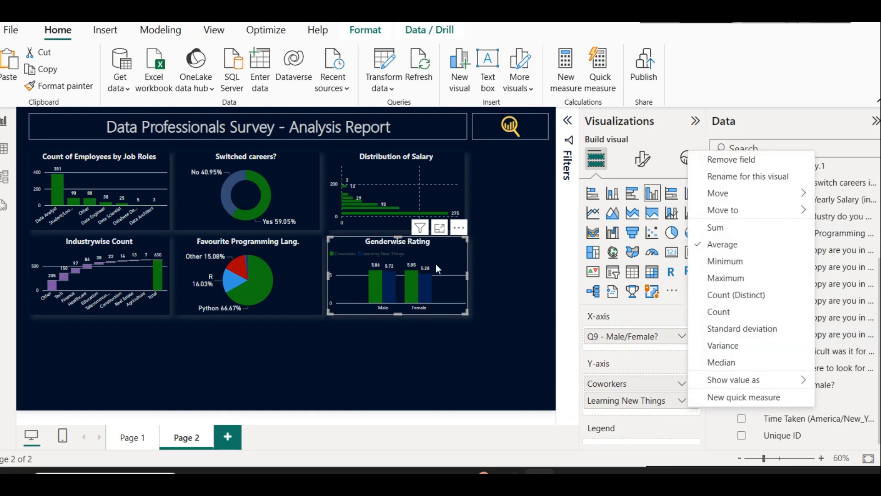
click(439, 228)
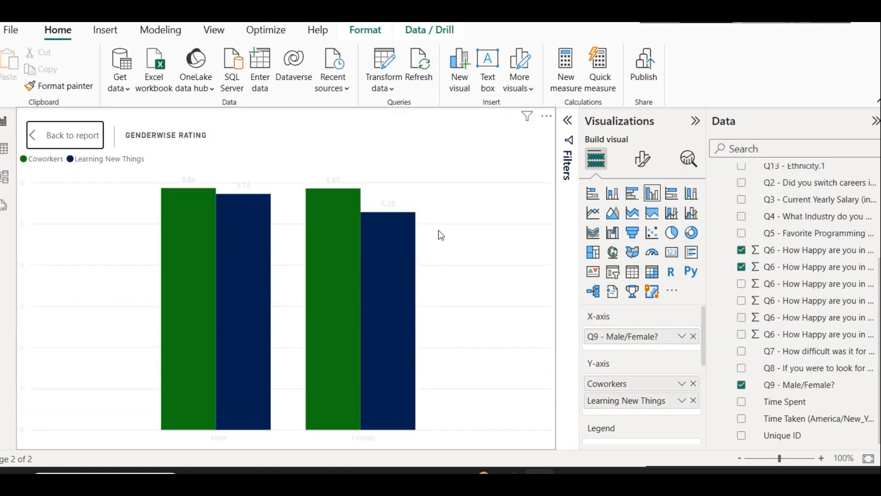
click(70, 136)
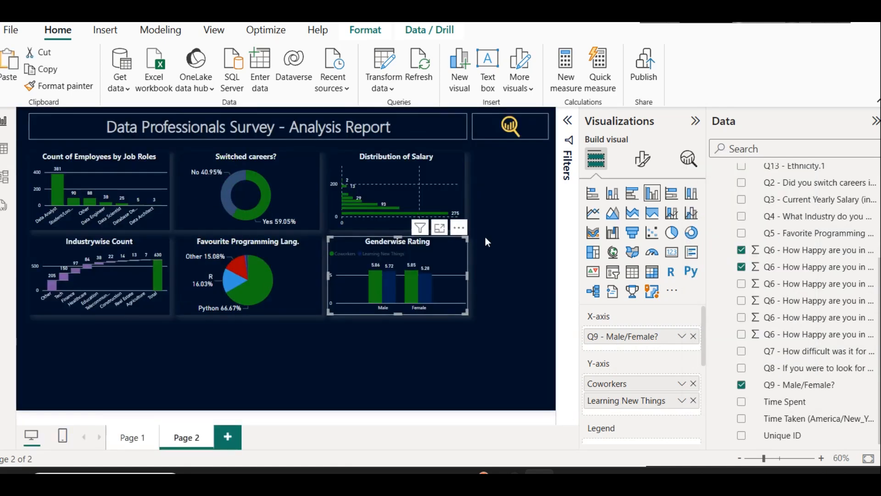
Step: Turn on the background effect of the Genderwise Rating chart
click(643, 159)
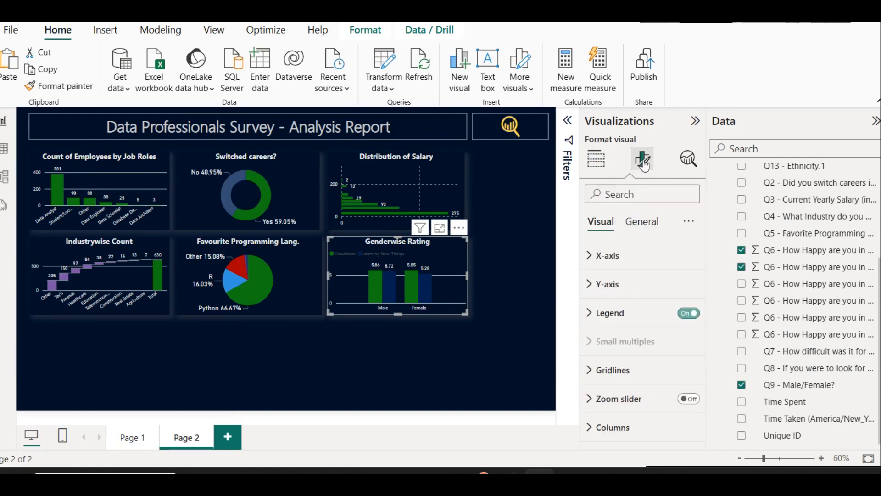
click(642, 221)
click(628, 317)
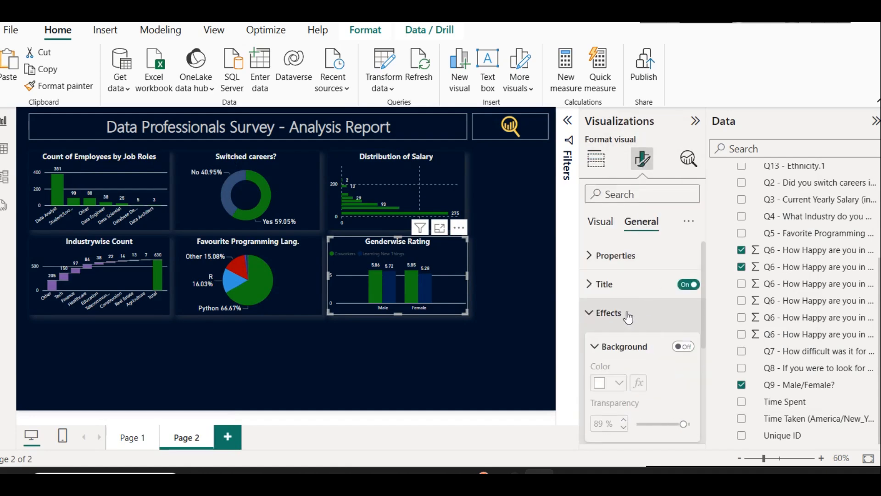
click(682, 346)
Step: Examine the male and female averages for Coworkers and Learning New Things in focus mode, and return to the report
click(439, 226)
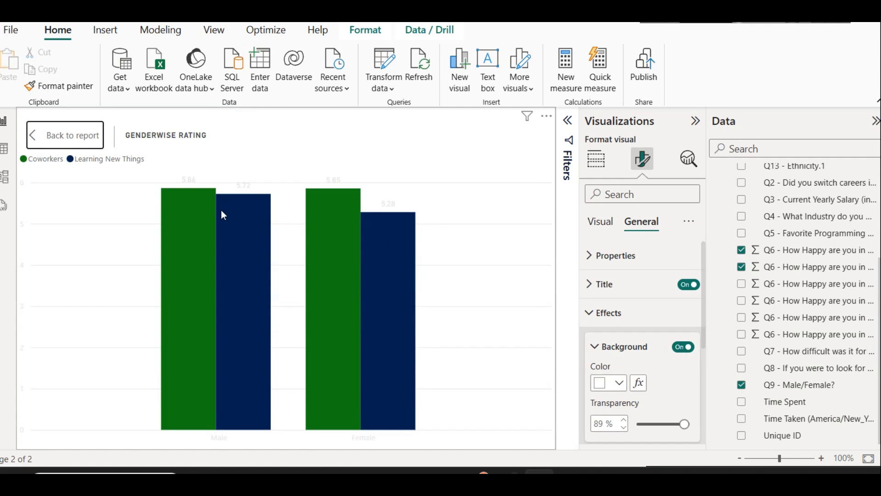
mouse_move(193, 211)
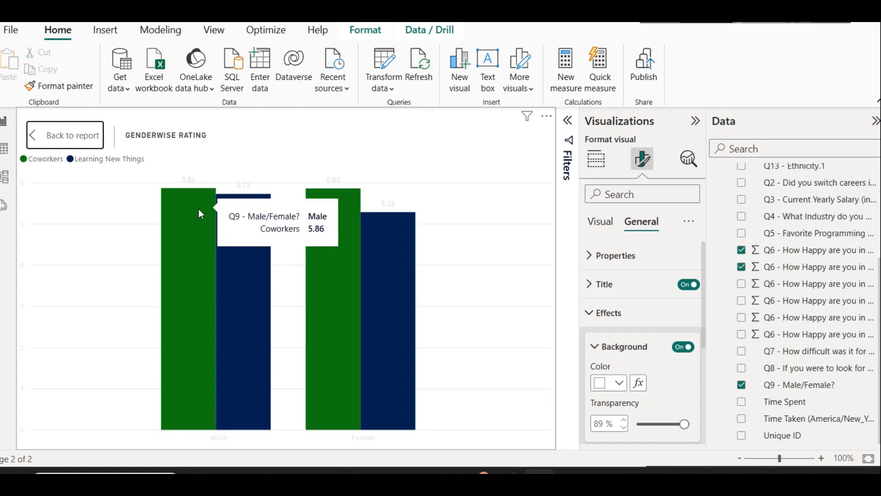
mouse_move(354, 206)
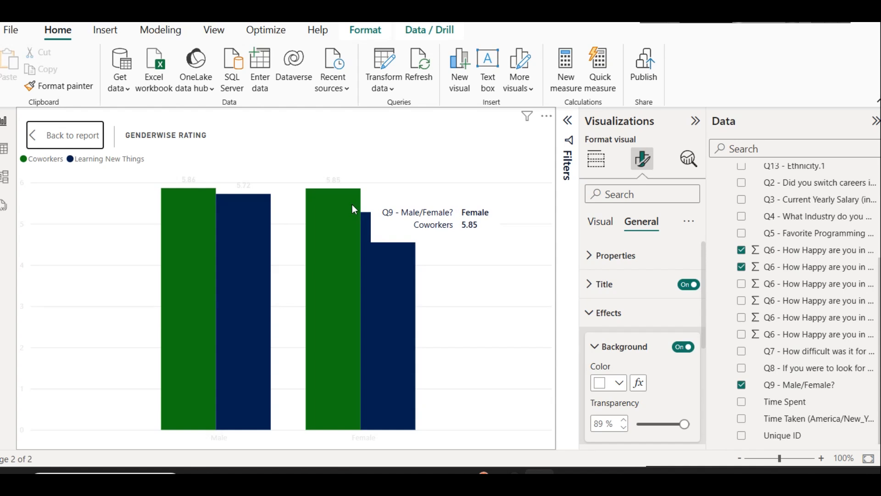
mouse_move(248, 219)
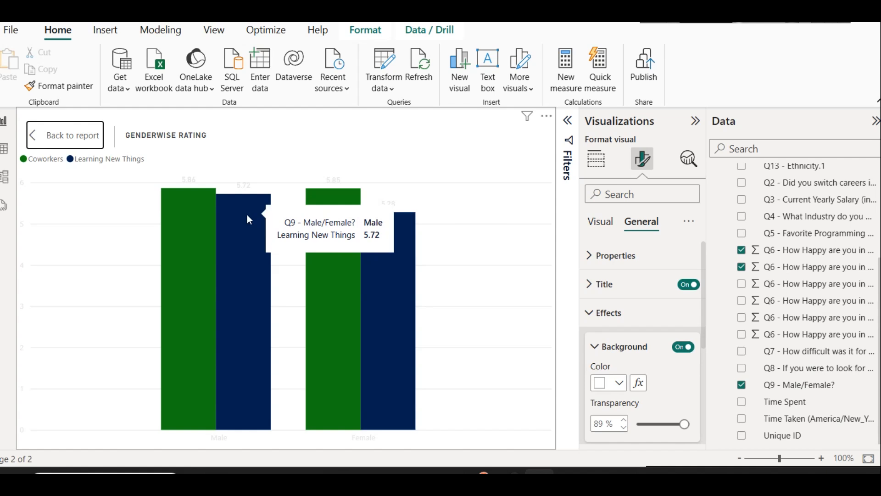
mouse_move(391, 232)
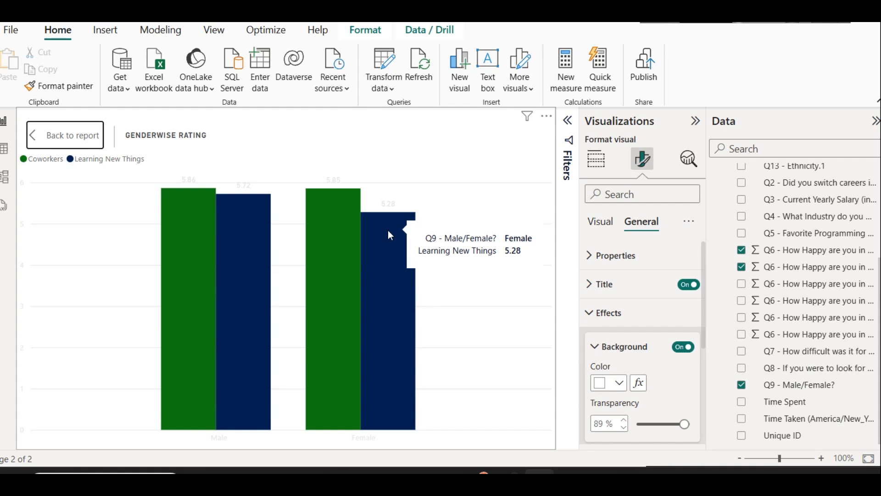
click(68, 138)
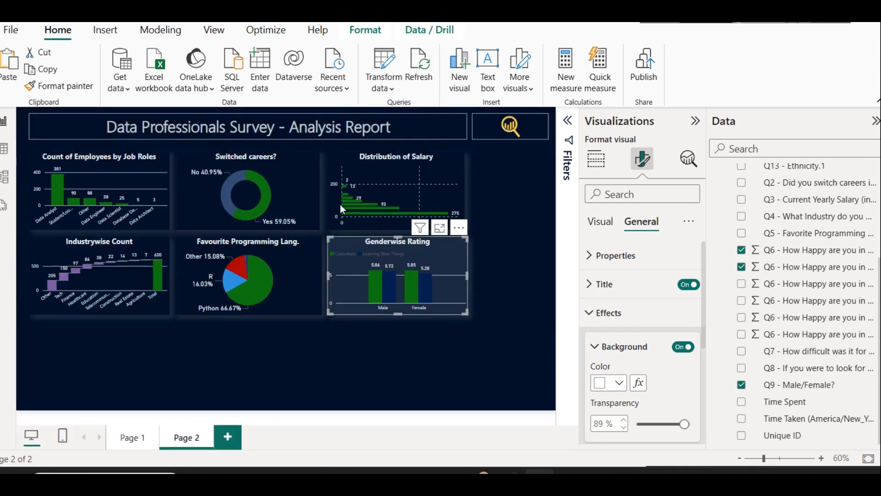
Step: Turn off the Genderwise Rating chart's background effect
click(689, 354)
click(492, 299)
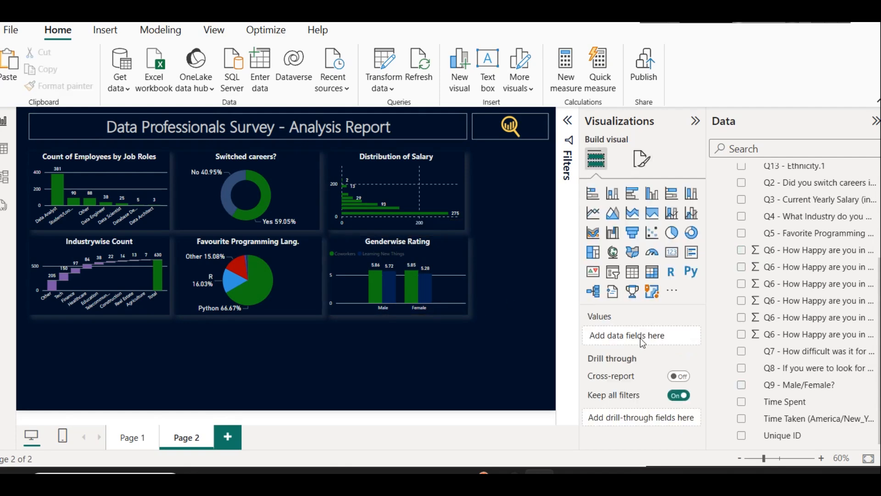
Step: Add the Q6 Management happiness rating to the Genderwise Rating chart's Y-axis and aggregate it as Average
click(447, 239)
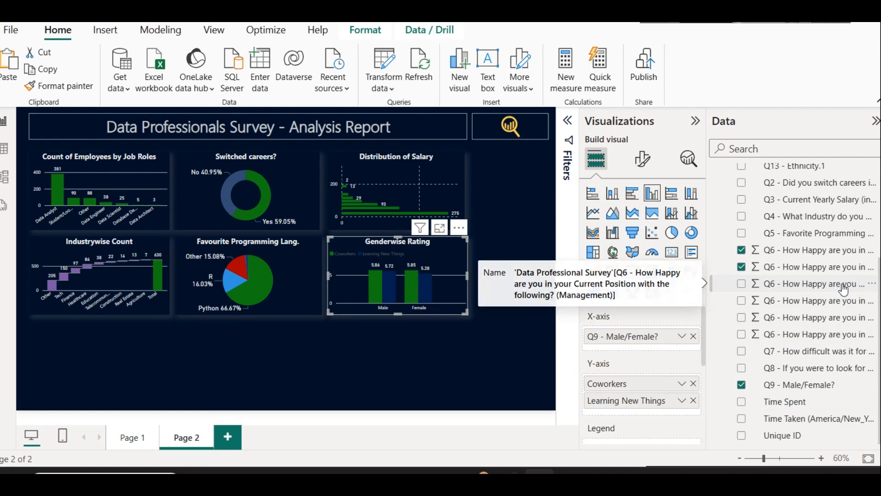
drag(843, 290, 658, 397)
click(682, 406)
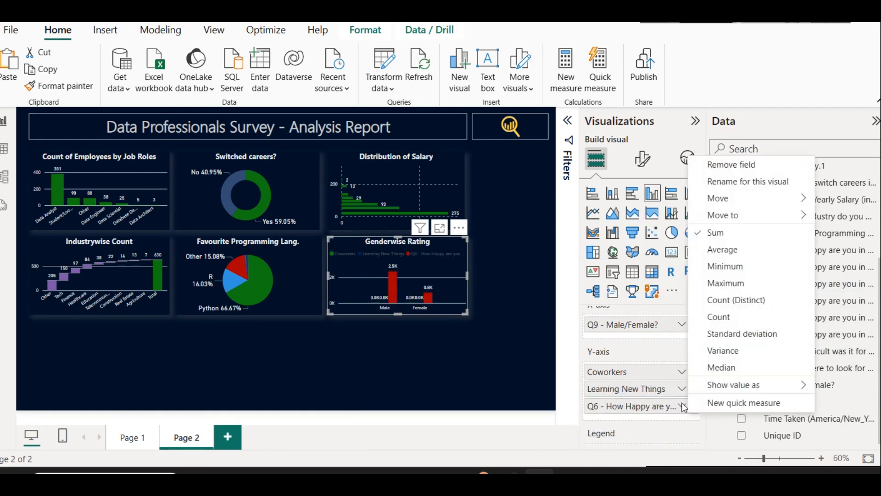
click(729, 253)
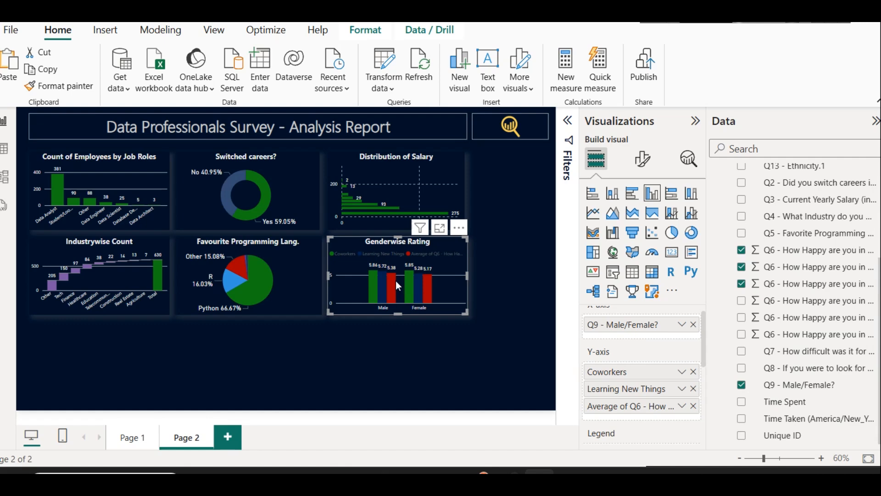
mouse_move(391, 282)
mouse_move(431, 287)
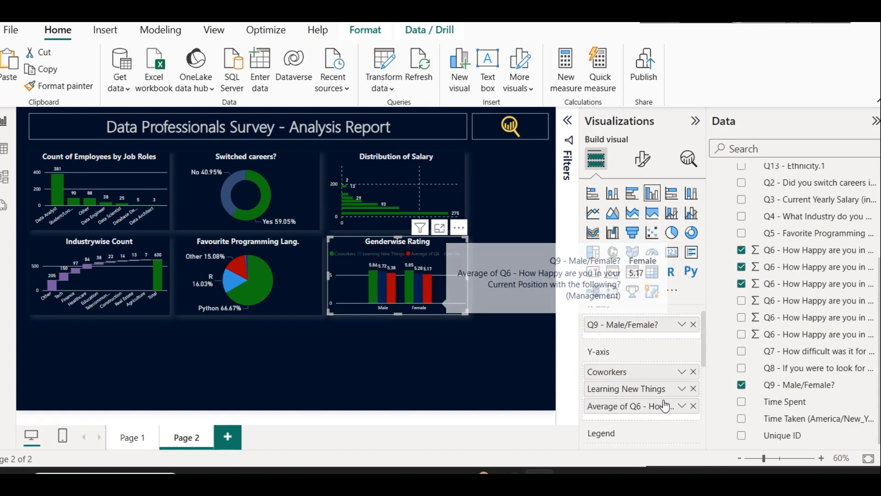
Step: Add the Q6 Salary happiness rating to the Genderwise Rating chart's Y-axis and aggregate it as Average
drag(831, 316, 649, 415)
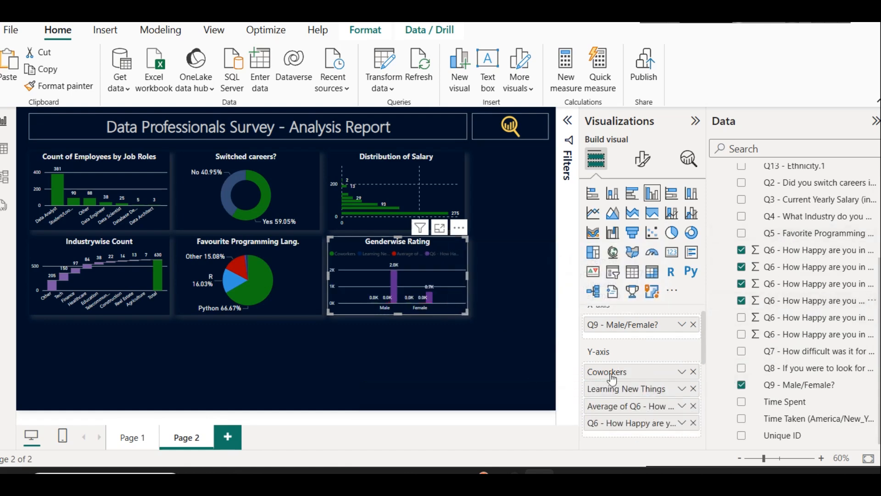
click(683, 423)
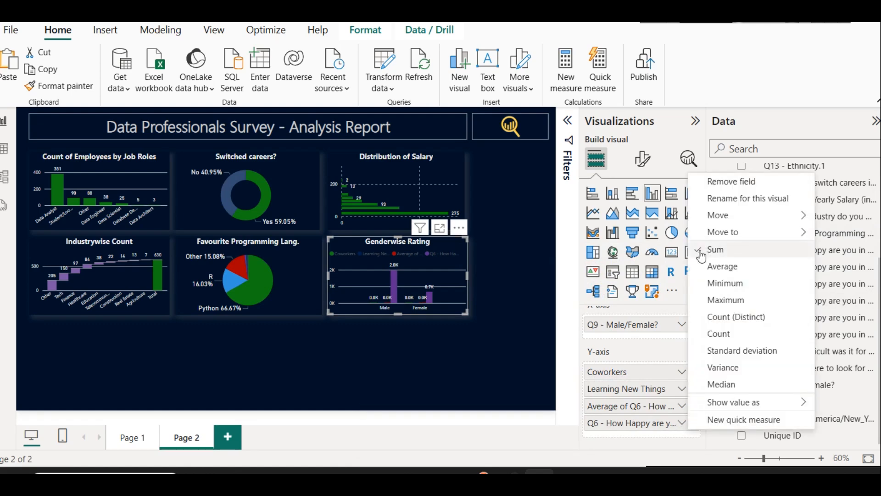
click(713, 264)
Step: Rename the average Management rating on the Genderwise Rating chart's Y-axis to "Management"
click(683, 422)
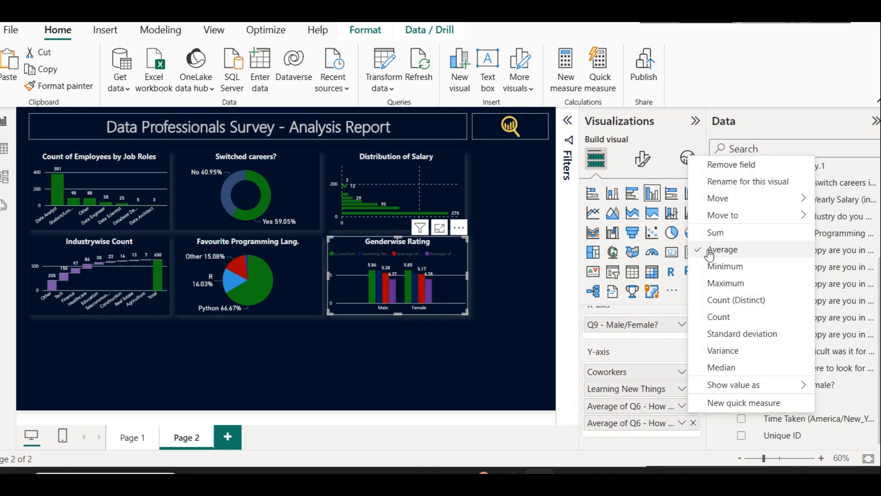
mouse_move(737, 198)
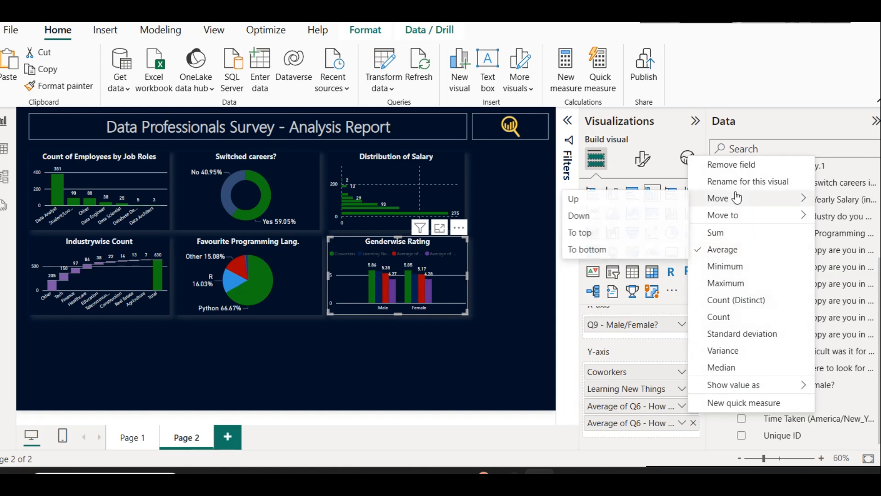
click(730, 182)
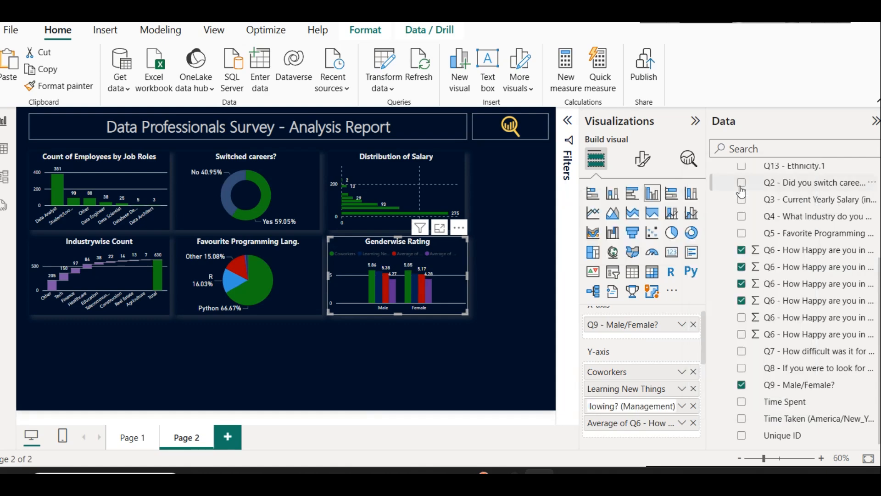
key(Home)
key(shift+Right)
key(shift+Right)
key(shift+Right)
key(shift+Right)
key(shift+Right)
key(shift+Right)
key(shift+Right)
key(shift+Right)
key(shift+Right)
key(shift+Right)
key(shift+Right)
key(shift+Right)
key(shift+Right)
key(shift+Right)
key(shift+Right)
key(shift+Right)
key(shift+Right)
key(shift+Right)
key(shift+Right)
key(shift+Right)
key(shift+Right)
key(shift+Right)
key(shift+Right)
key(shift+Right)
key(shift+Right)
key(shift+Right)
key(shift+Right)
key(shift+Right)
key(shift+Right)
key(shift+Right)
key(shift+Right)
key(shift+Right)
key(shift+Right)
key(shift+Right)
key(shift+Right)
key(shift+Right)
key(shift+Right)
key(shift+Right)
key(shift+Right)
key(shift+Right)
key(shift+Right)
key(shift+Right)
key(shift+Right)
key(shift+Right)
key(shift+Right)
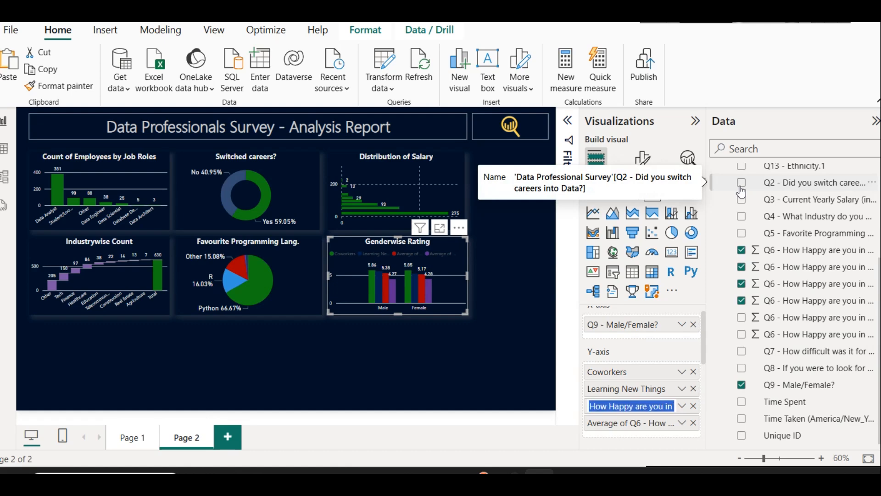
key(shift+Right)
key(shift+Right)
key(shift+Right)
key(shift+Right)
key(shift+Right)
key(shift+Right)
key(shift+Right)
key(shift+Right)
key(shift+Right)
key(shift+Right)
key(shift+Right)
key(shift+Right)
key(shift+Right)
key(shift+Right)
key(shift+Right)
key(shift+Right)
key(shift+Right)
key(shift+Right)
key(shift+Right)
key(shift+Right)
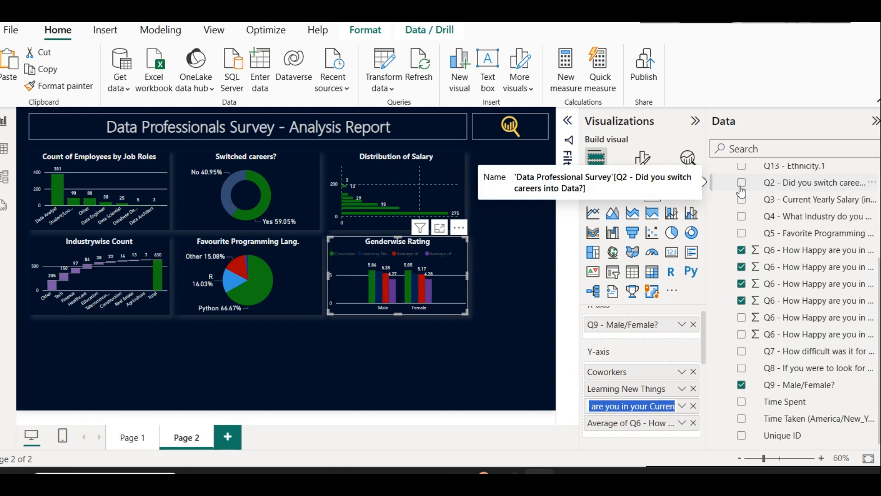
key(shift+Left)
key(shift+Left)
key(shift+Left)
key(shift+Left)
key(shift+Left)
key(shift+Left)
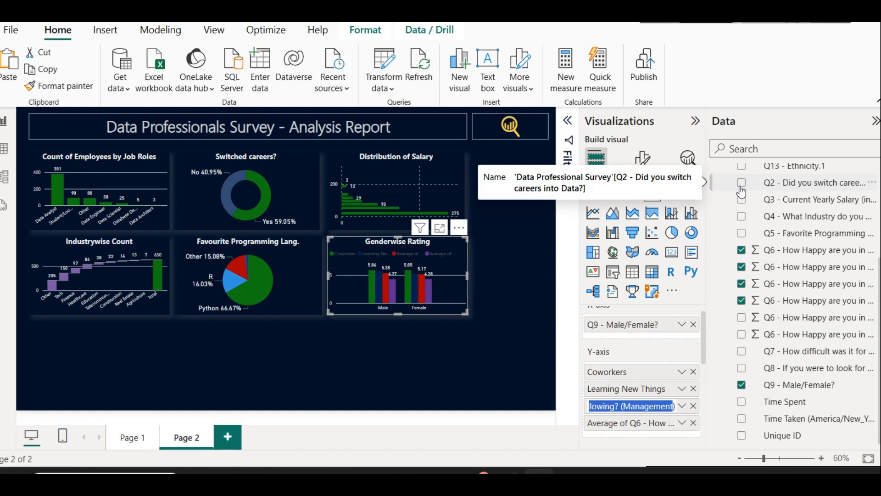
key(BackSpace)
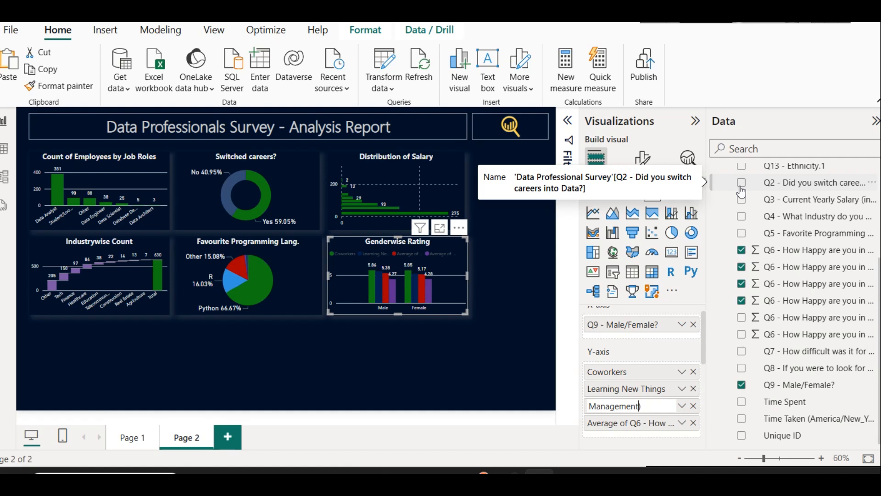
key(Return)
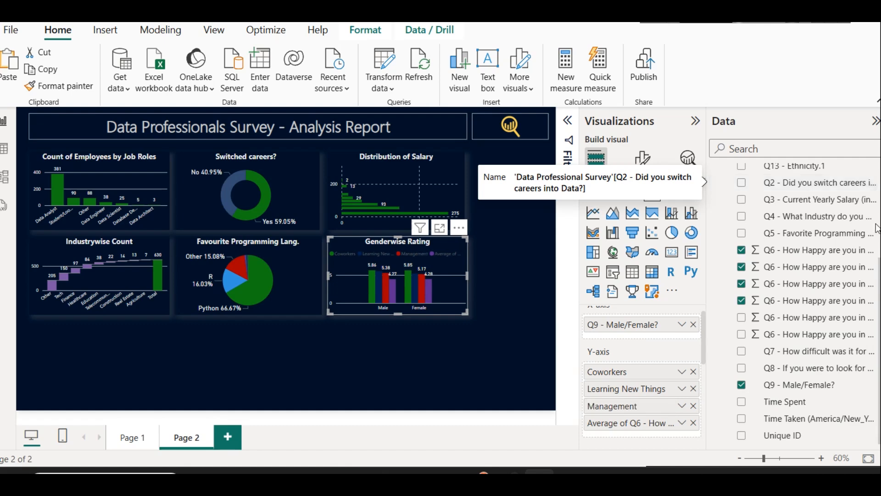
Step: Rename the average Salary rating on the Genderwise Rating chart's Y-axis to "Salary"
click(682, 423)
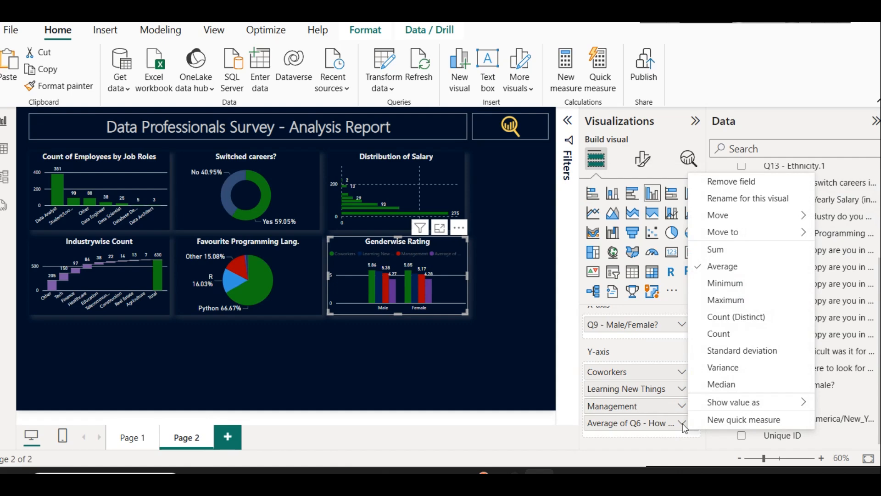
click(749, 198)
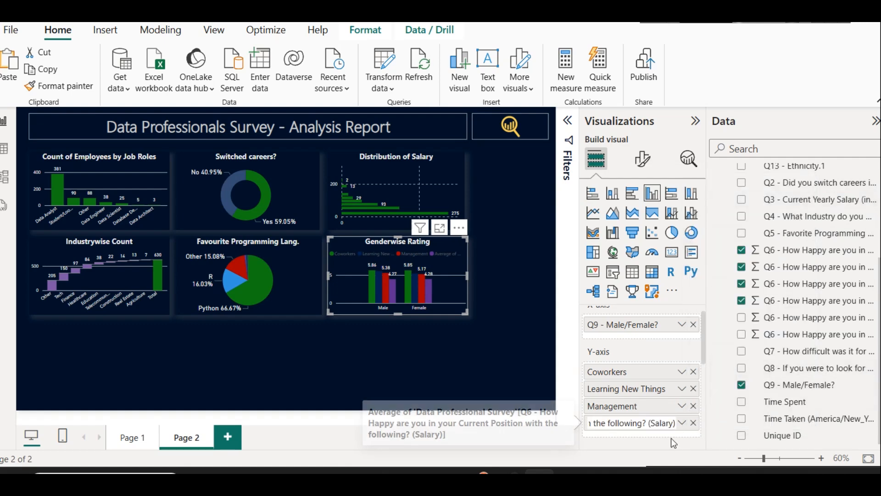
key(BackSpace)
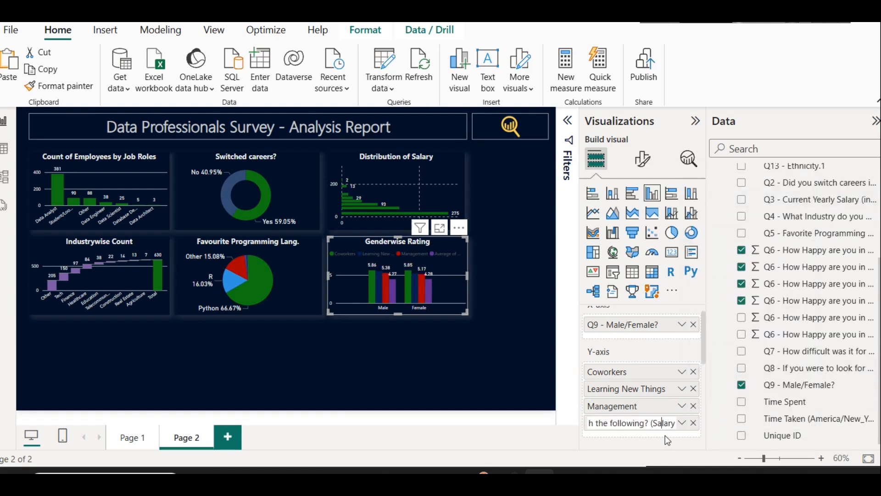
key(BackSpace)
key(BackSpace)
key(BackSpace)
key(BackSpace)
key(BackSpace)
key(BackSpace)
key(BackSpace)
key(BackSpace)
key(BackSpace)
key(BackSpace)
key(BackSpace)
key(BackSpace)
key(BackSpace)
key(BackSpace)
key(BackSpace)
key(BackSpace)
key(BackSpace)
key(BackSpace)
key(BackSpace)
key(BackSpace)
key(BackSpace)
key(BackSpace)
key(BackSpace)
key(BackSpace)
key(BackSpace)
key(BackSpace)
key(BackSpace)
key(BackSpace)
key(BackSpace)
key(BackSpace)
key(BackSpace)
key(BackSpace)
key(BackSpace)
key(BackSpace)
key(BackSpace)
key(BackSpace)
key(BackSpace)
key(BackSpace)
key(BackSpace)
key(BackSpace)
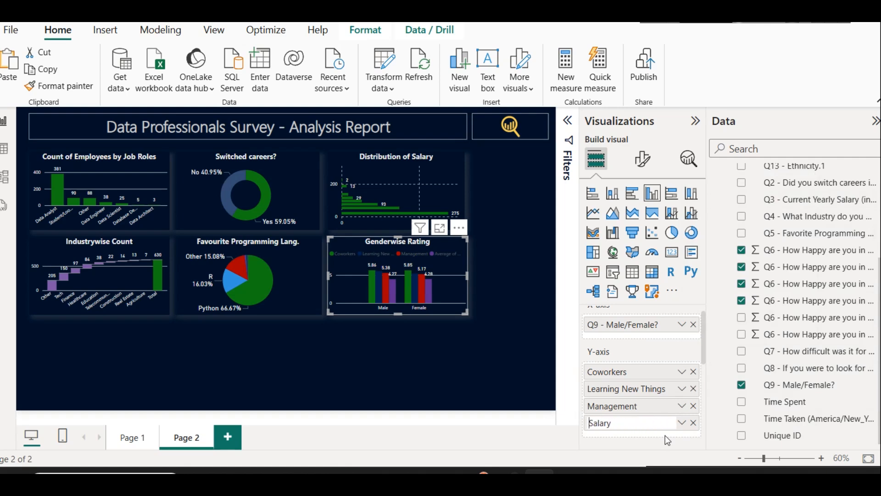
key(Return)
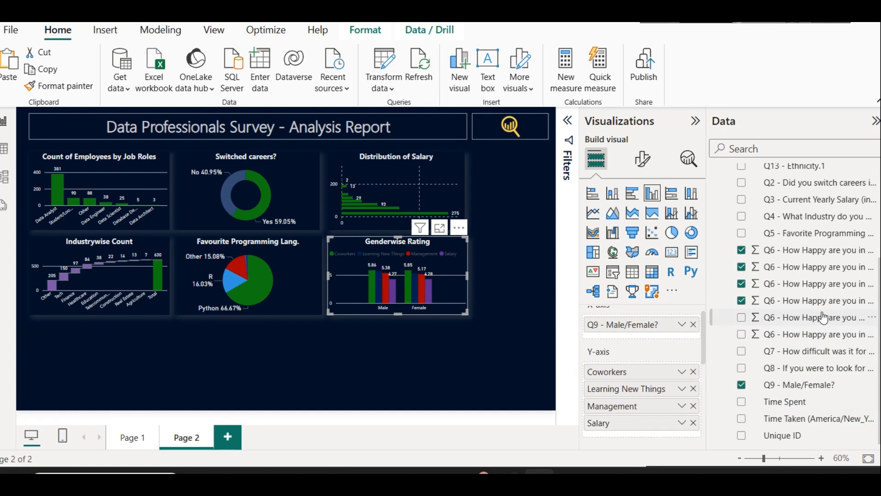
Step: Add the Q6 Upward Mobility happiness rating to the Genderwise Rating chart's Y-axis and aggregate it as Average
drag(823, 317, 673, 431)
click(683, 441)
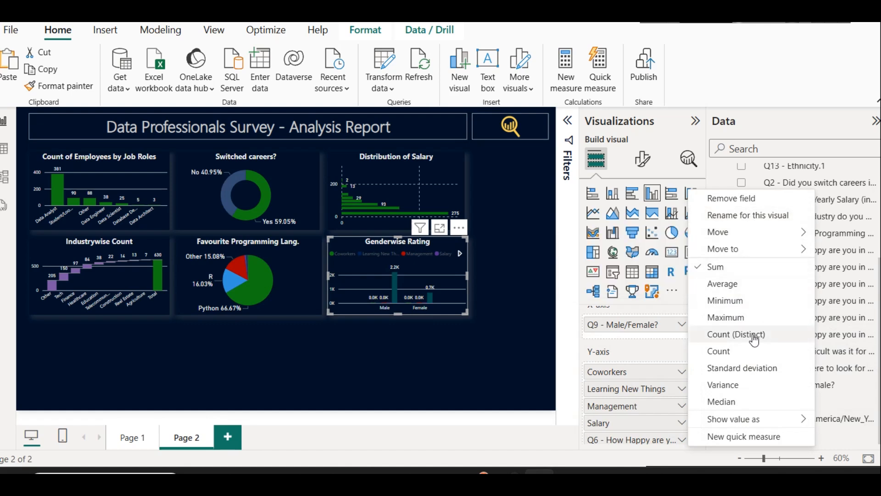
click(725, 283)
Step: Rename the average Upward Mobility rating on the Genderwise Rating chart's Y-axis to "Upward Mobility"
click(682, 440)
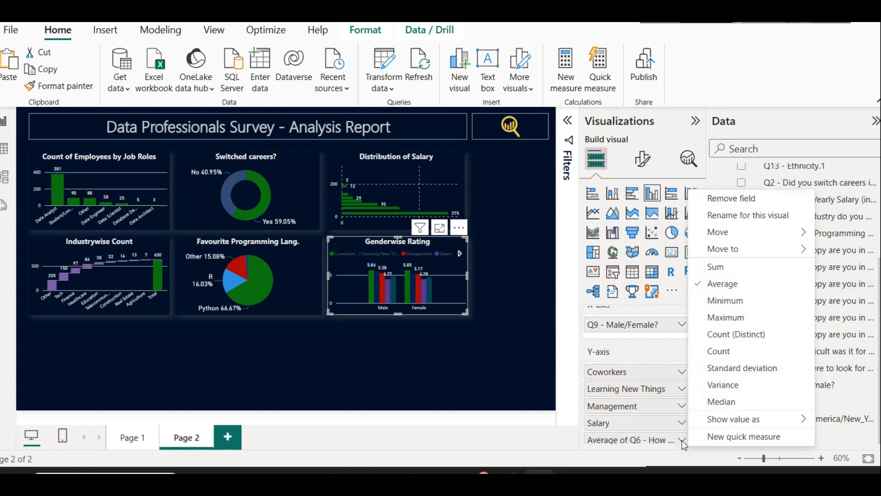
click(716, 214)
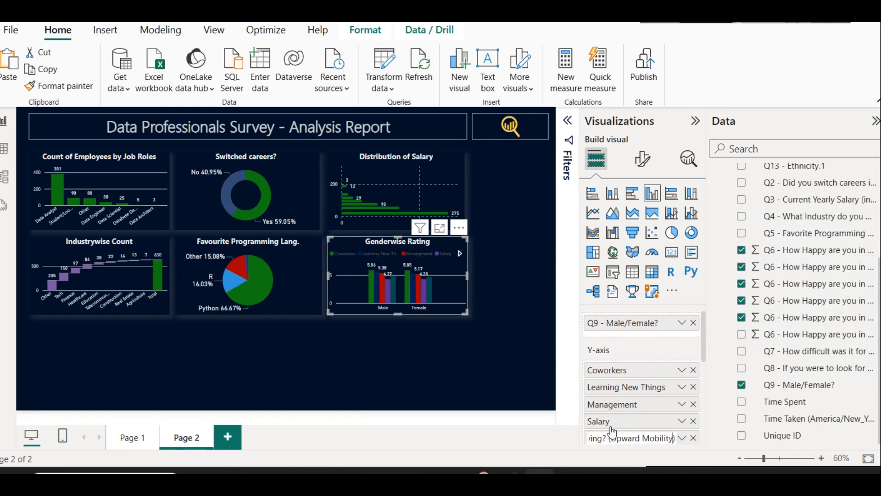
drag(608, 437, 517, 433)
key(BackSpace)
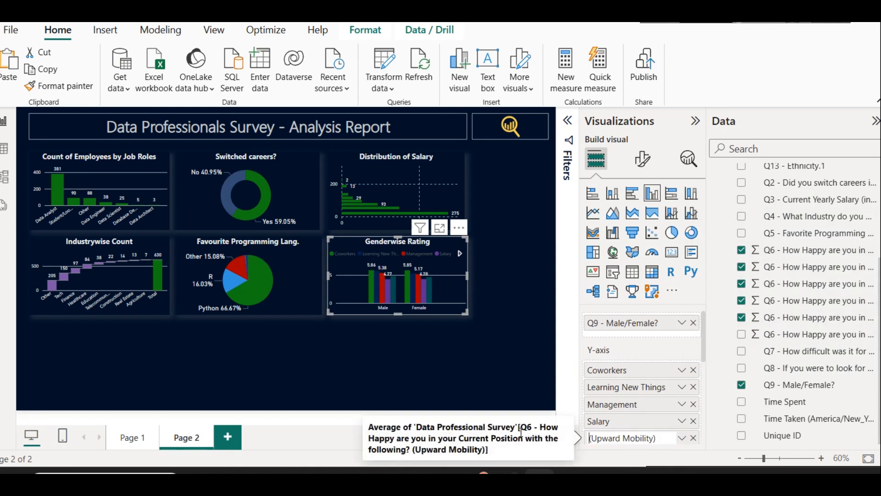
click(655, 442)
click(592, 438)
key(BackSpace)
key(Return)
click(451, 333)
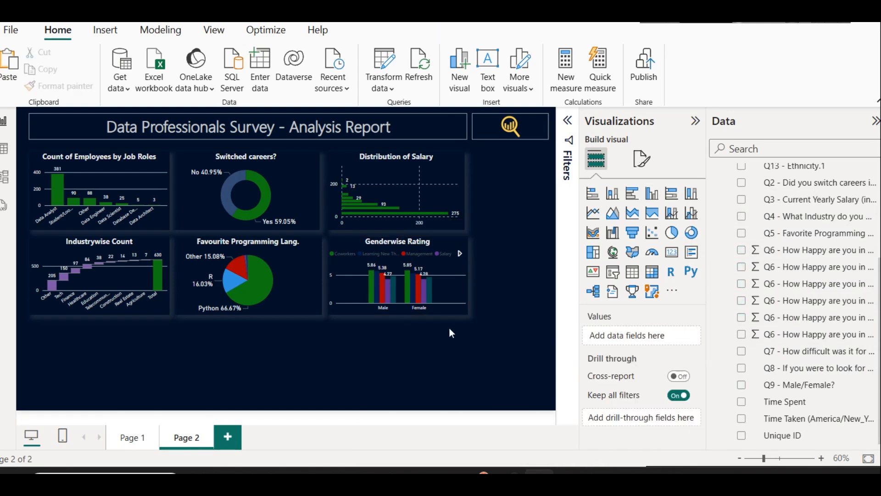
Step: Examine the Genderwise Rating chart's legend entries and bars in focus mode, and return to the report page
click(461, 253)
click(336, 255)
click(440, 229)
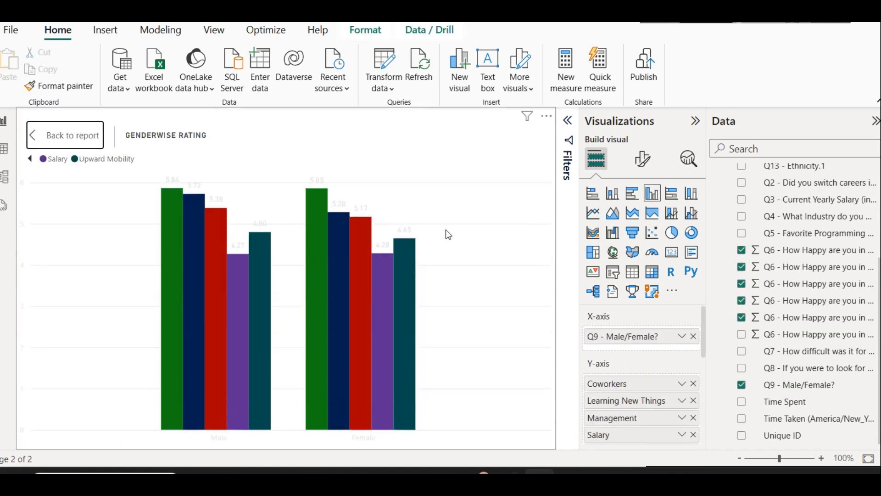
click(32, 161)
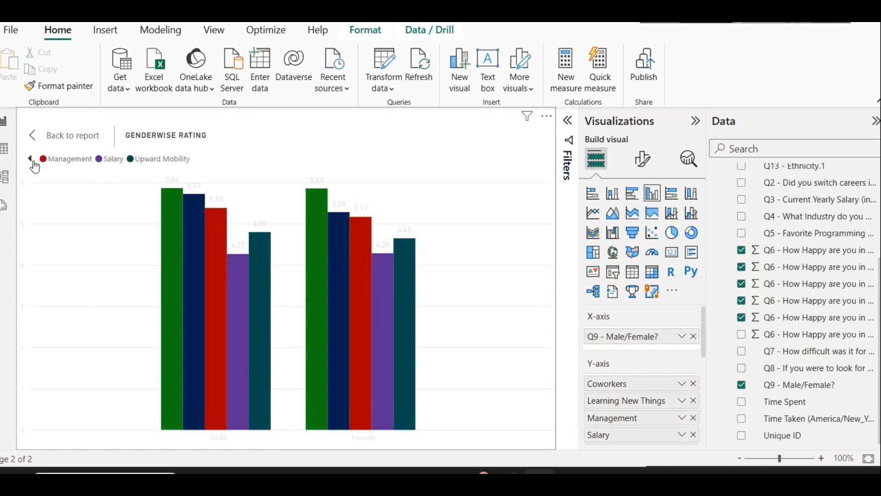
click(31, 159)
click(32, 160)
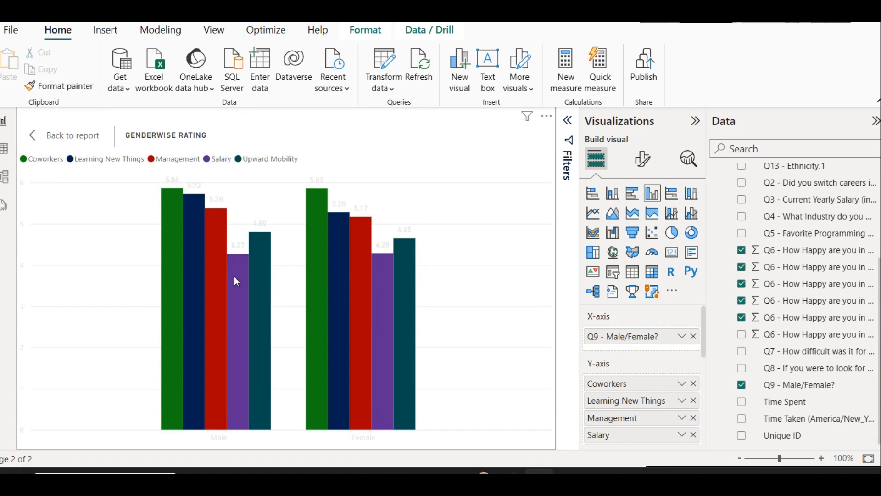
mouse_move(235, 280)
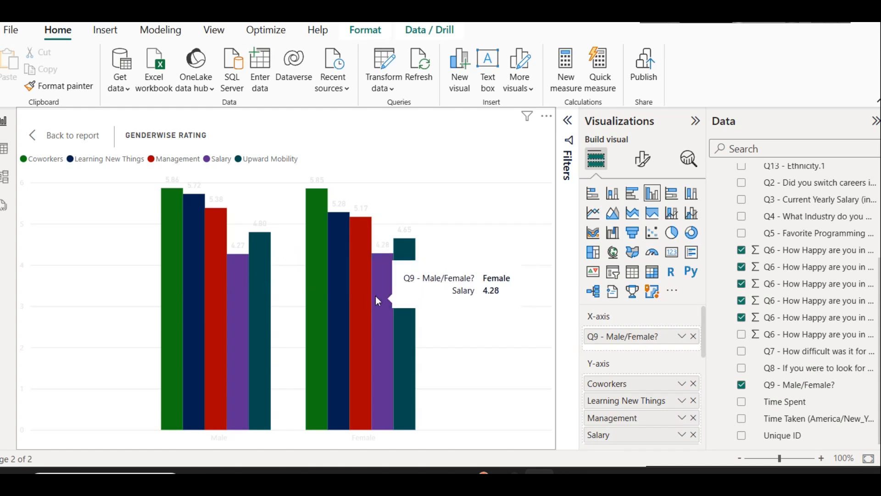
click(35, 135)
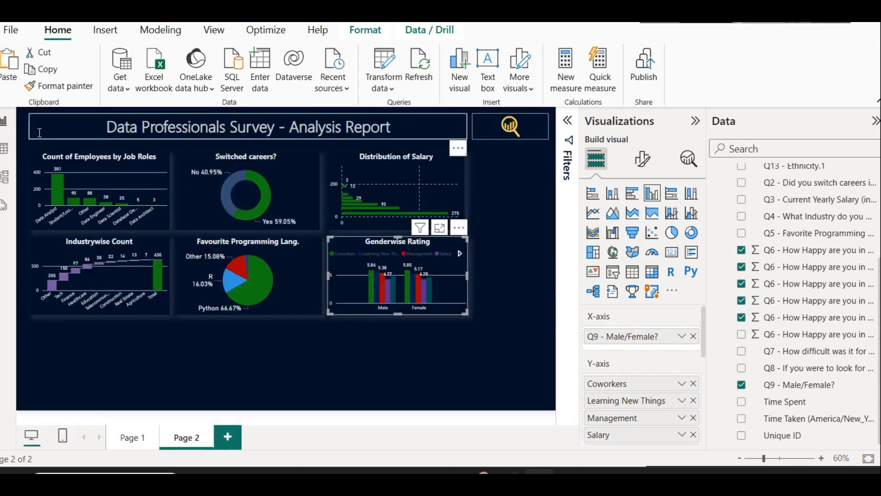
Step: Change the Genderwise Rating chart's title to "Genderwise job Satisfaction Ratings"
click(504, 301)
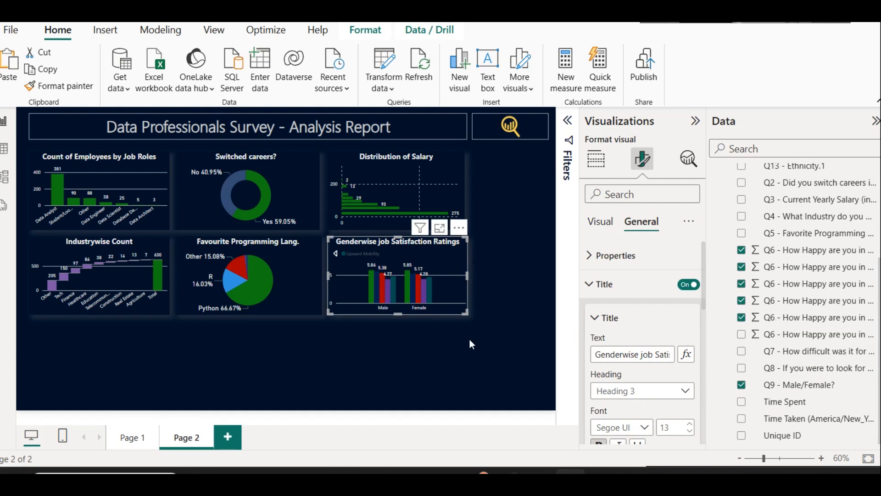
click(470, 342)
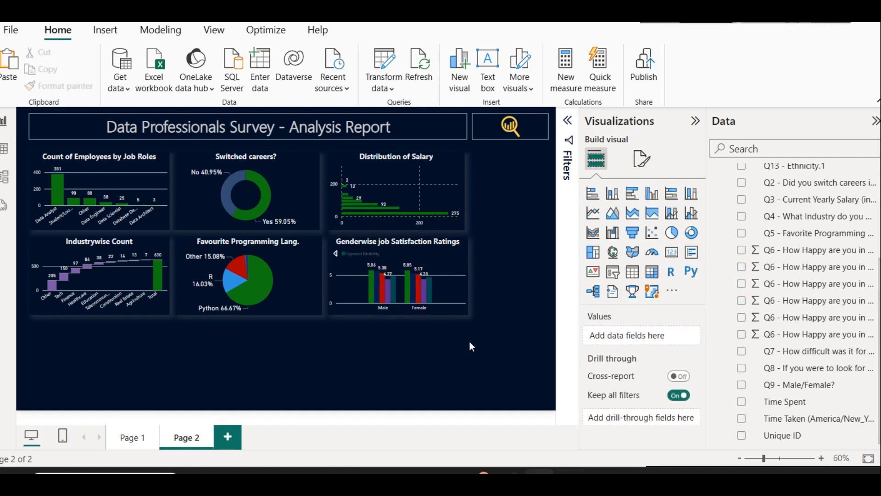
click(340, 262)
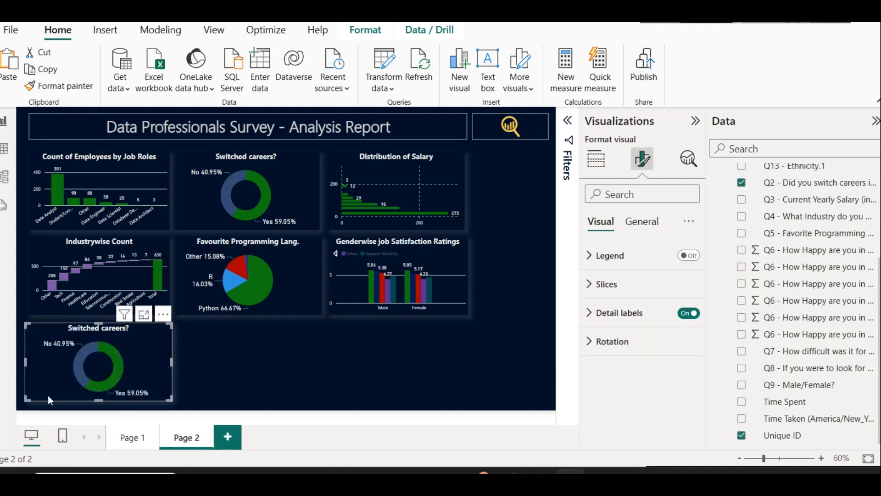
Step: Set the title of the copied "Switched careers?" donut chart below Industrywise Count to "Break into data- easy or difficult?"
click(642, 221)
click(627, 285)
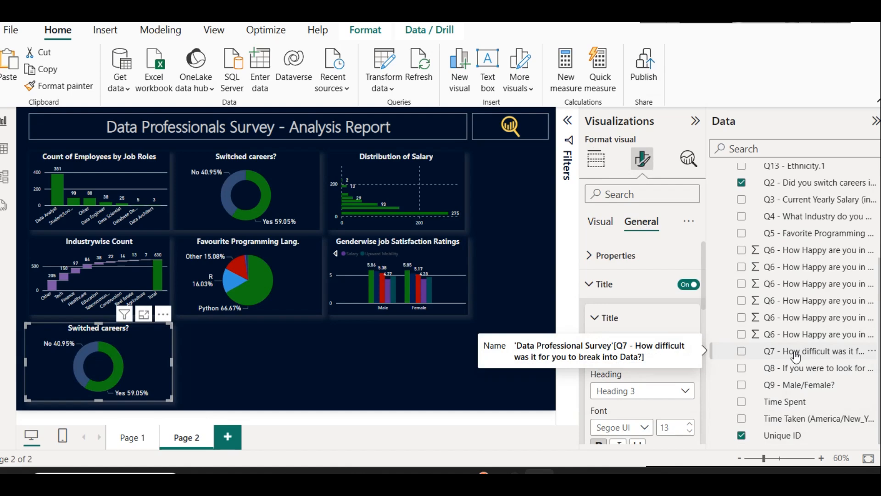
click(628, 347)
key(ctrl+a)
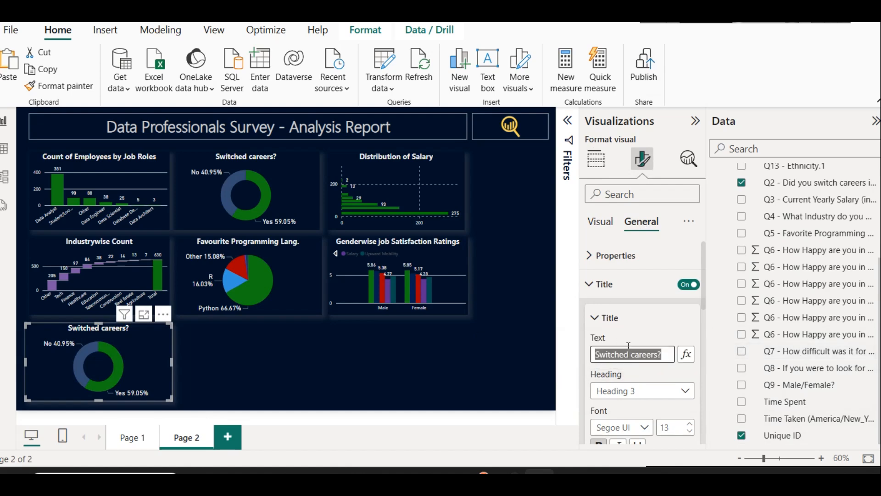
text(Fd)
key(BackSpace)
key(BackSpace)
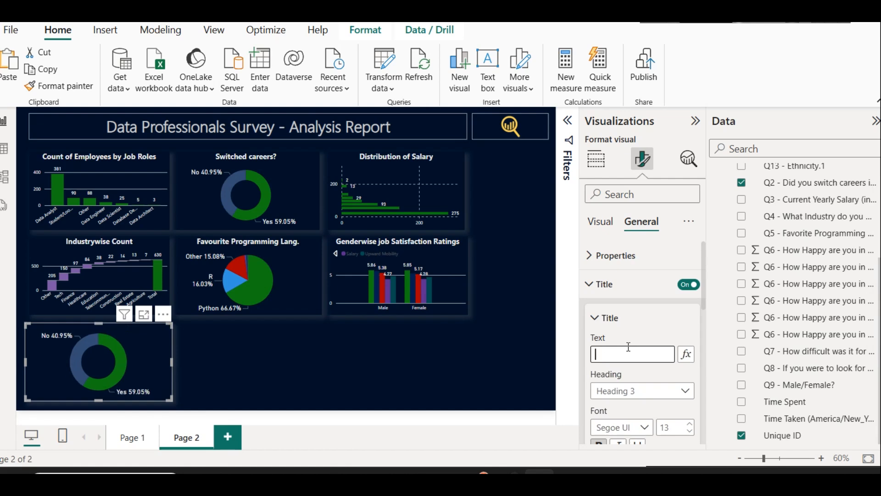
text(Break into data- eas)
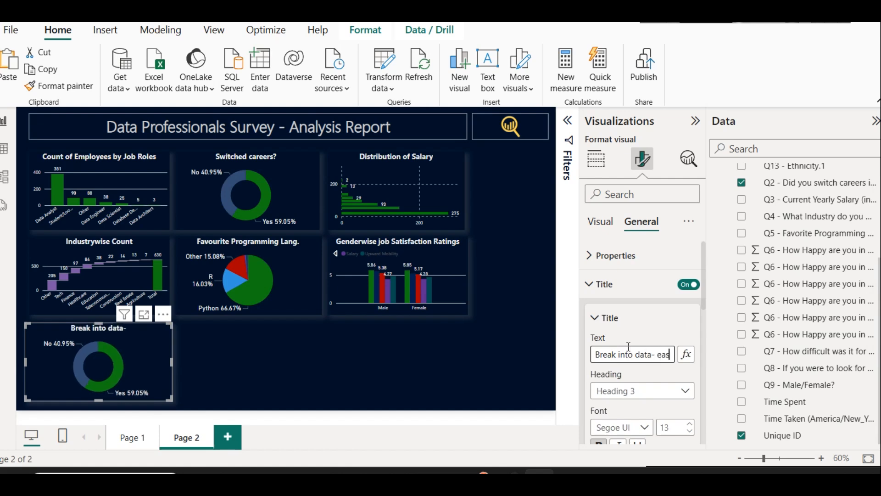
text(y or difficult?)
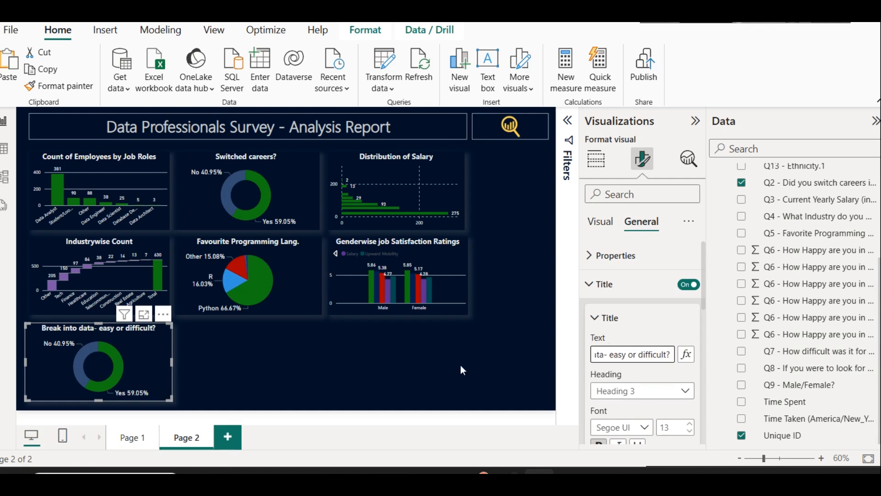
click(145, 355)
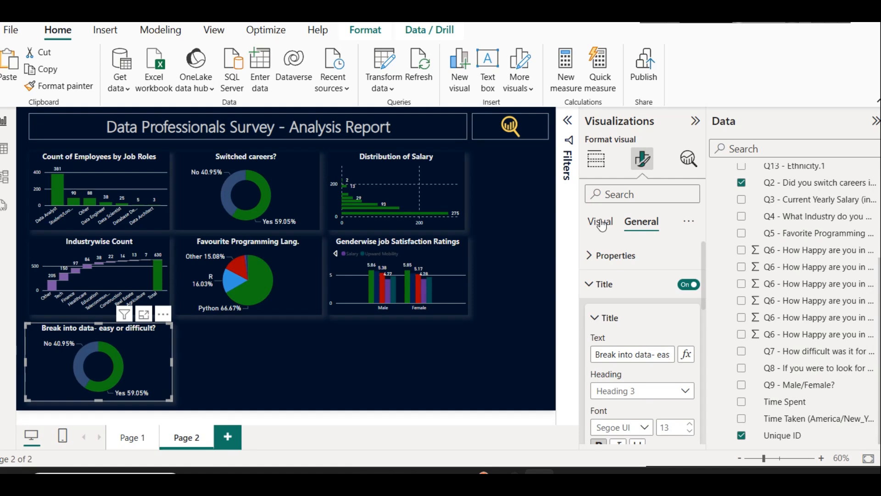
Step: Replace Q2 with Q7 (how difficult it was to break into data) as the "Break into data" donut chart's legend
click(597, 159)
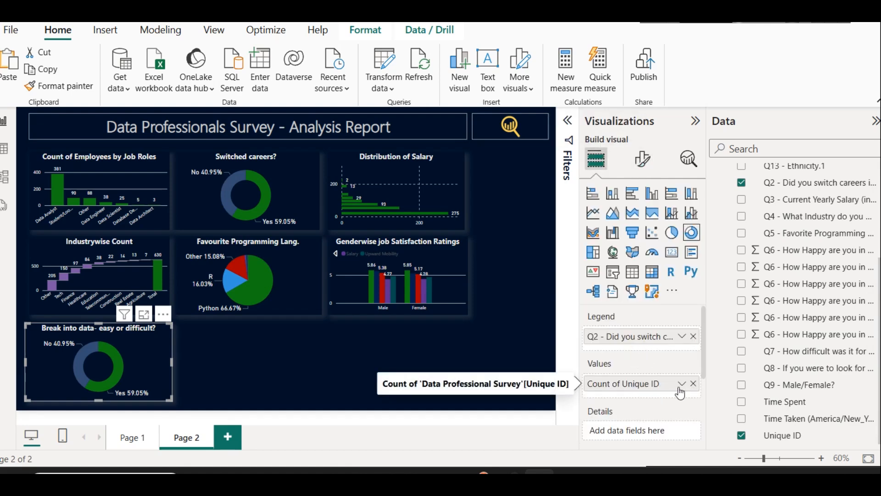
click(693, 335)
drag(805, 354, 629, 336)
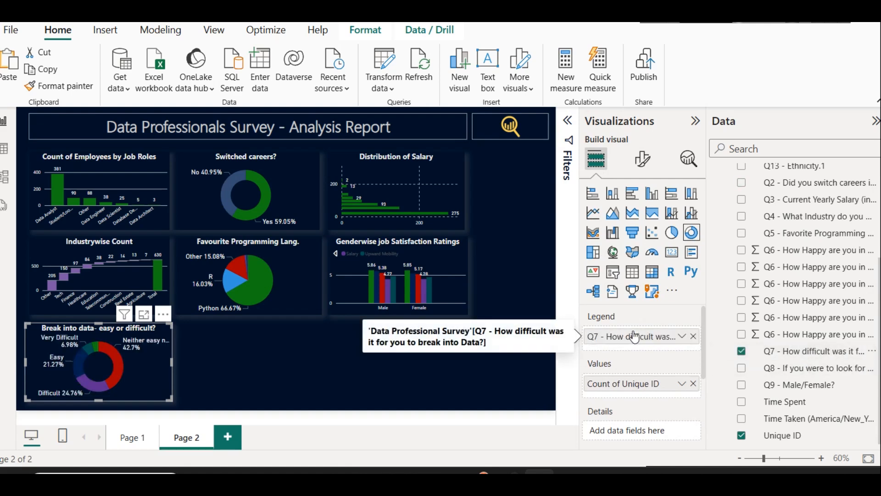
mouse_move(116, 365)
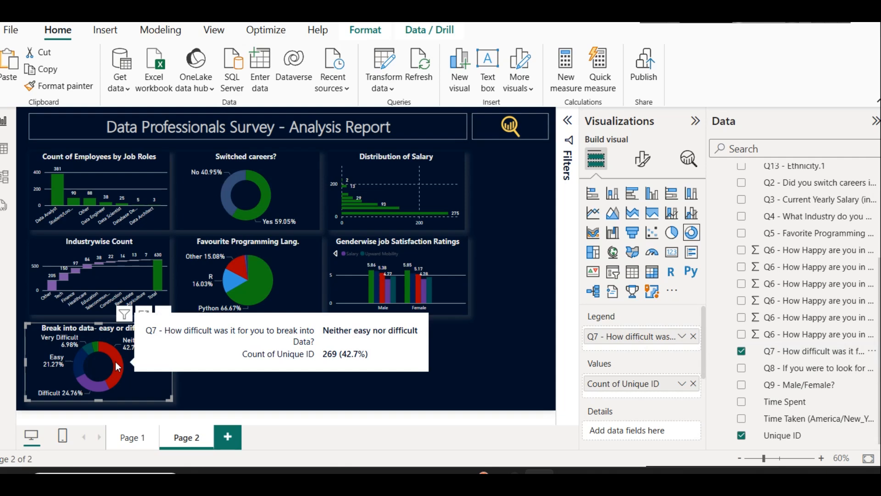
mouse_move(105, 394)
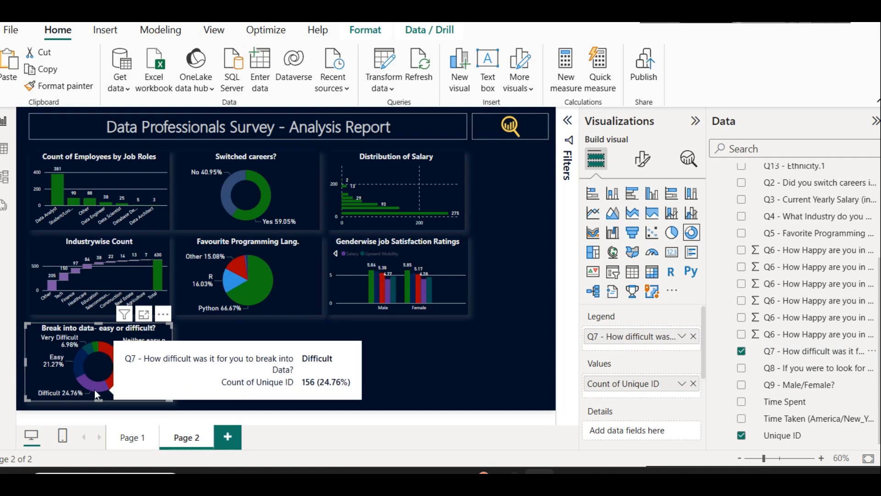
mouse_move(75, 359)
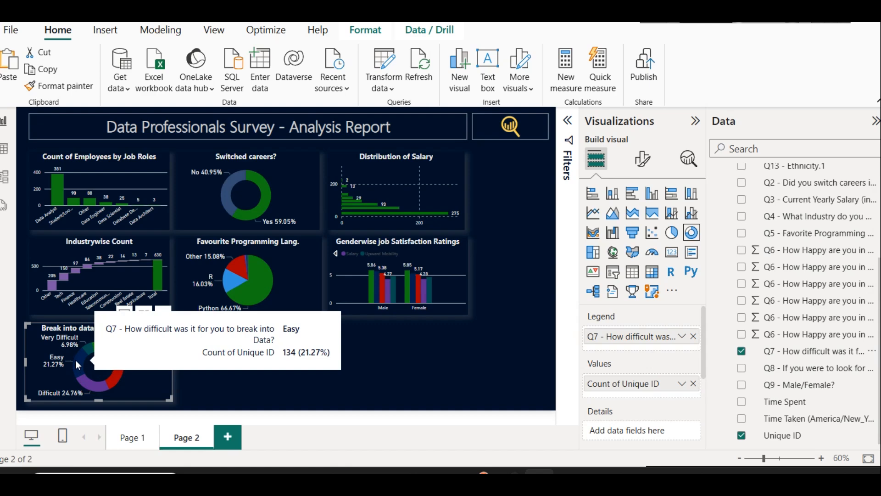
mouse_move(91, 345)
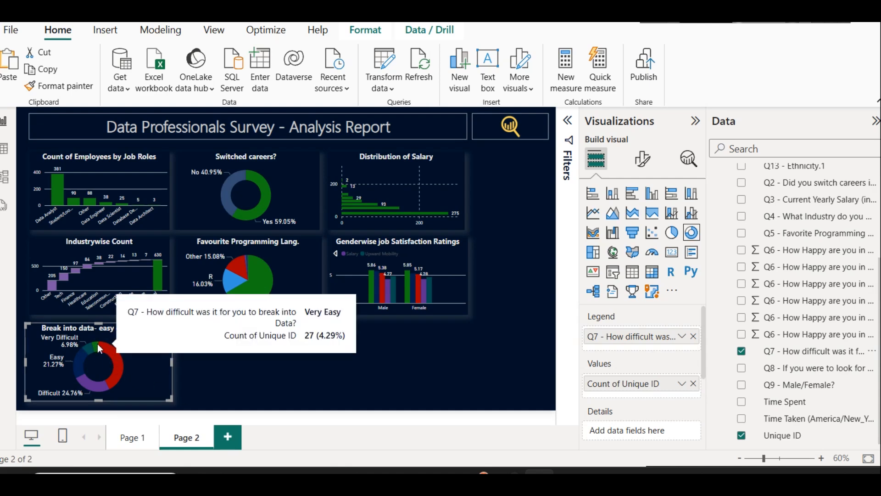
click(226, 392)
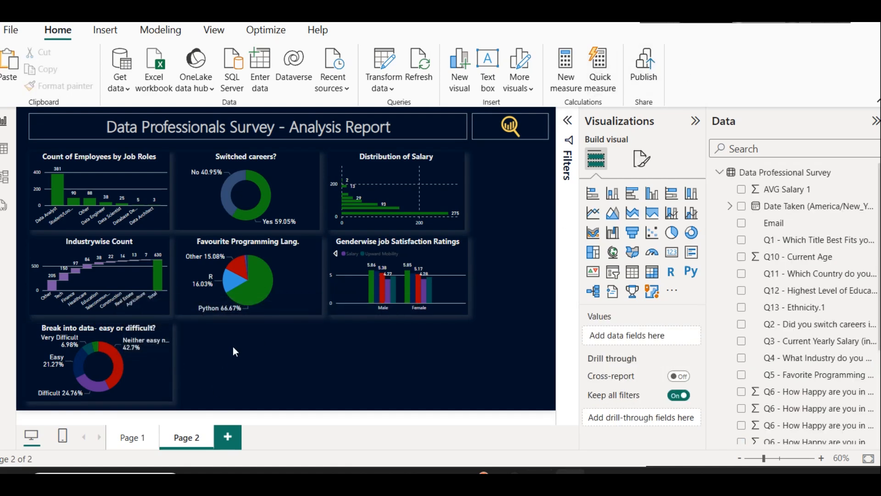
Step: Duplicate the "Break into data" donut chart into the space beneath Favourite Programming Lang. and make the copy slightly narrower
scroll(868, 367, down, 3)
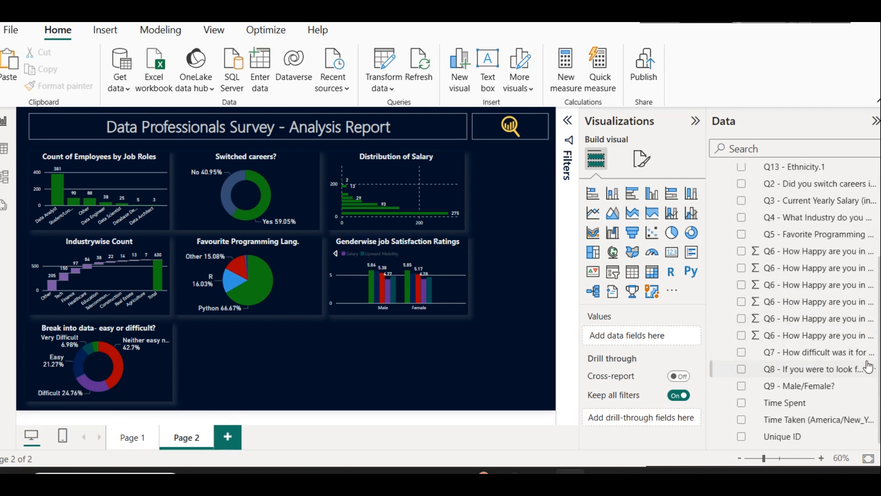
click(115, 329)
drag(115, 329, 264, 327)
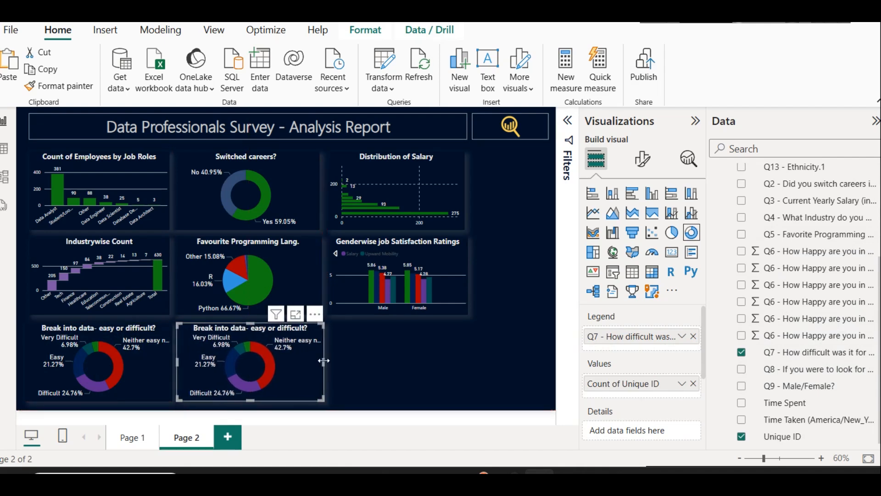
drag(322, 367, 323, 360)
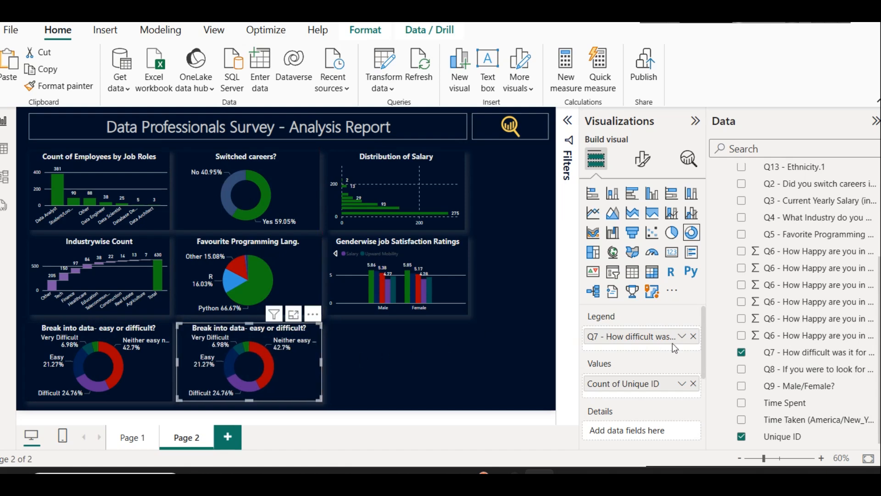
Step: Replace Q7 with Q8 as the legend of the donut copy beneath Favourite Programming Lang. and title it "Most important for new job?"
click(693, 336)
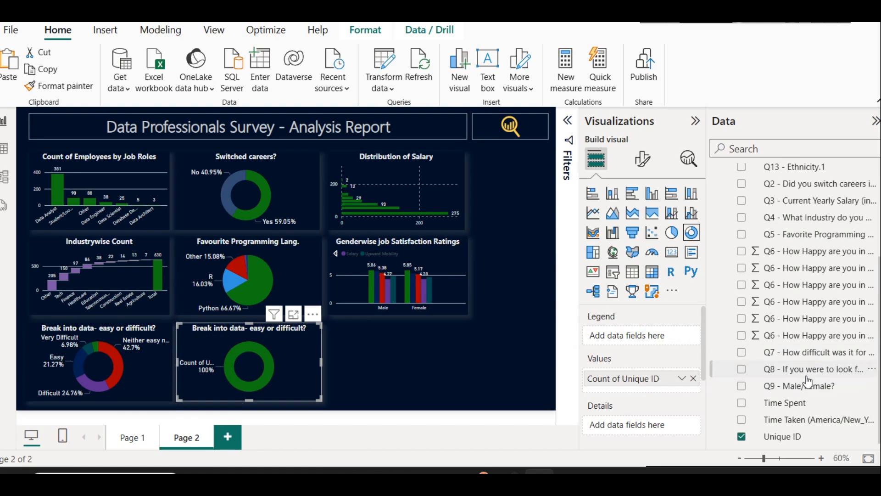
drag(808, 370, 678, 342)
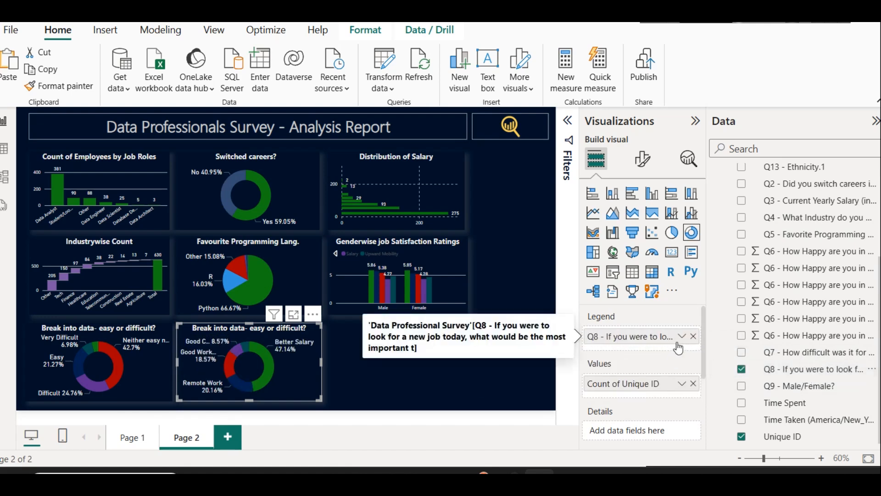
click(643, 158)
click(646, 292)
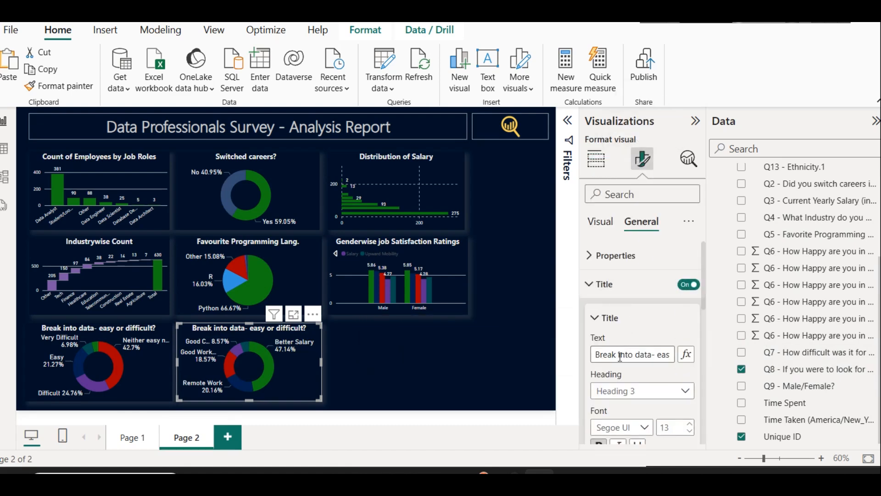
triple_click(620, 356)
text(Most i)
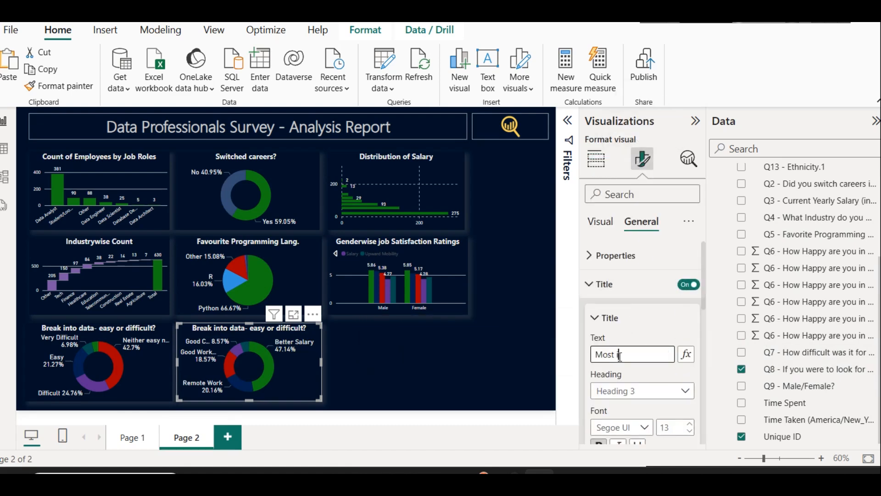
text(mportant for nw)
key(BackSpace)
text(ew )
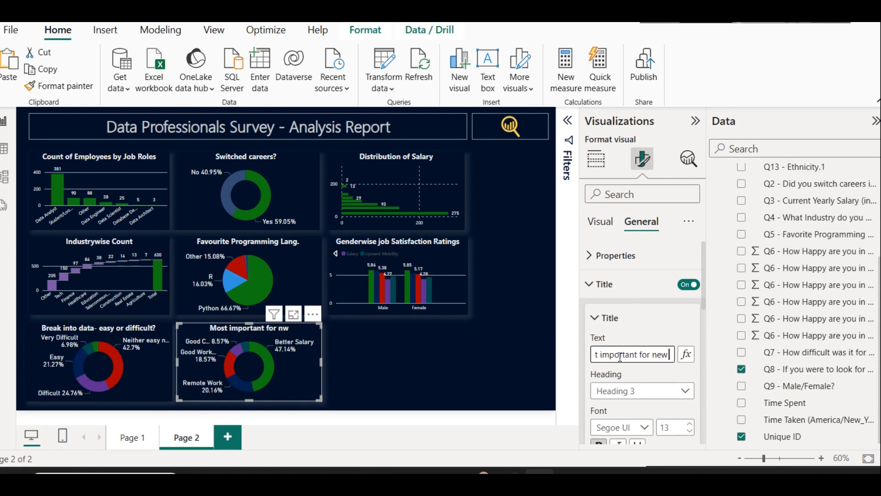
text(job?)
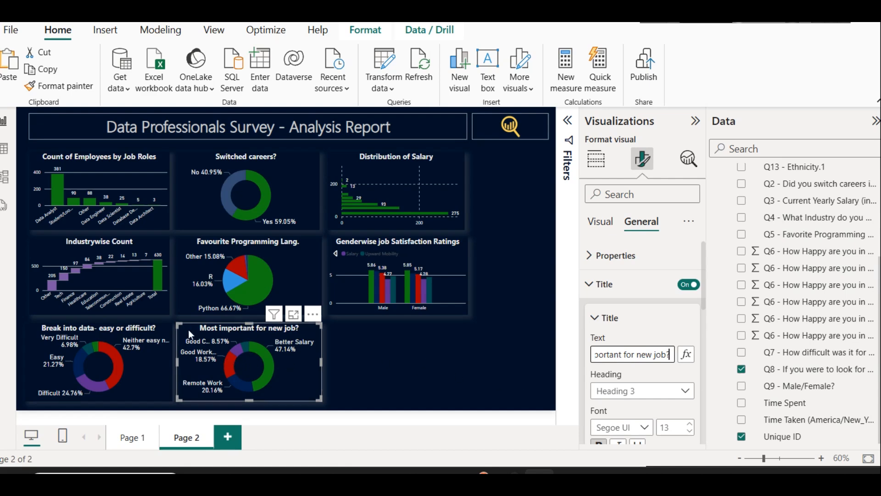
click(282, 372)
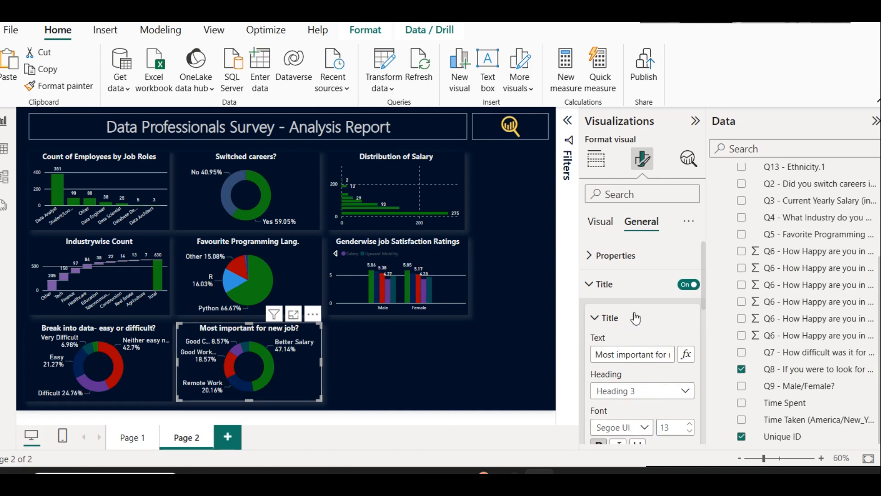
Step: Convert the "Most important for new job?" donut chart into a treemap
click(596, 163)
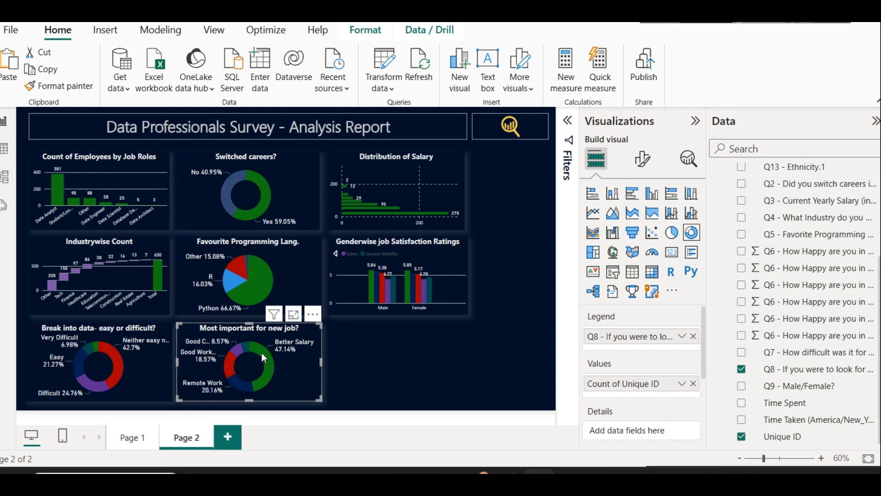
mouse_move(241, 388)
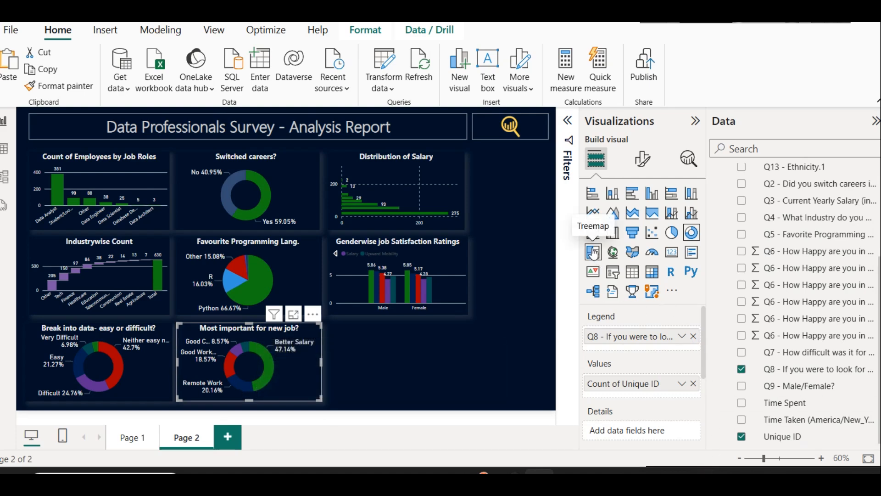
click(599, 259)
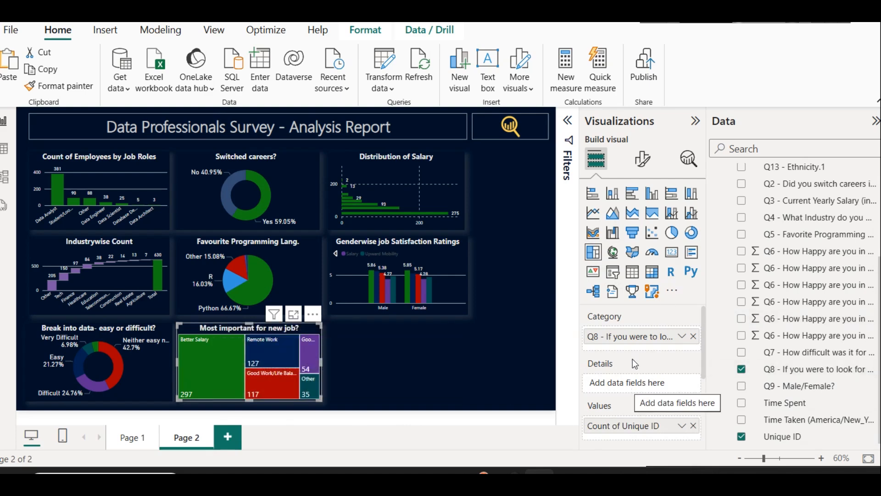
Step: Review the display unit choices in the data label settings of the "Most important for new job?" treemap
click(643, 159)
click(645, 327)
scroll(663, 351, down, 3)
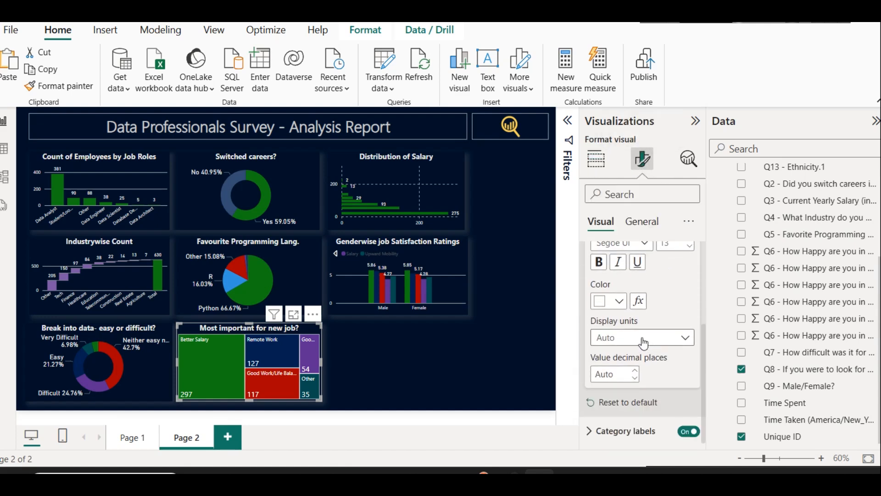
click(643, 339)
click(641, 337)
click(641, 338)
click(645, 354)
scroll(645, 365, down, 1)
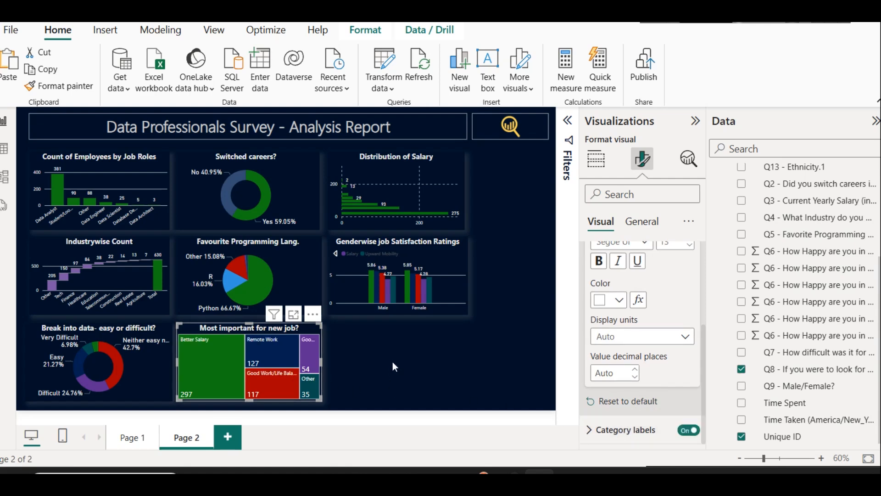
click(412, 361)
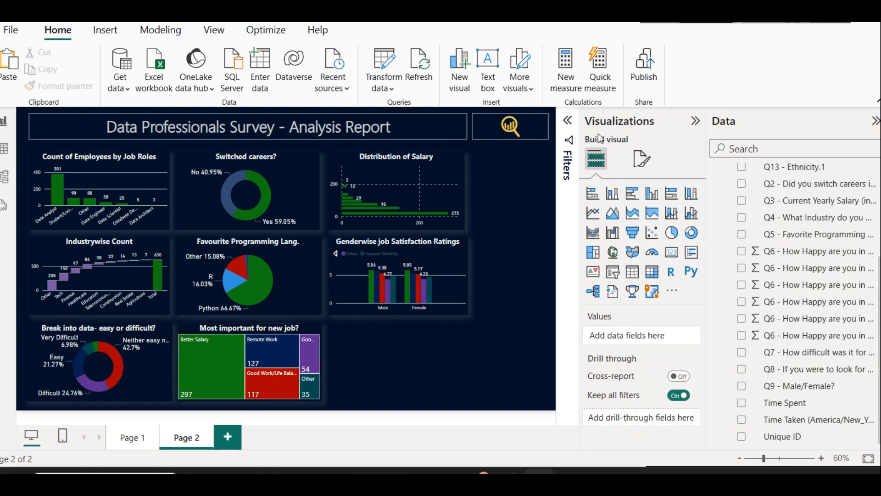
Step: Inspect the distinct ages in the Q10 - Current Age column of the survey's table data
scroll(794, 256, up, 3)
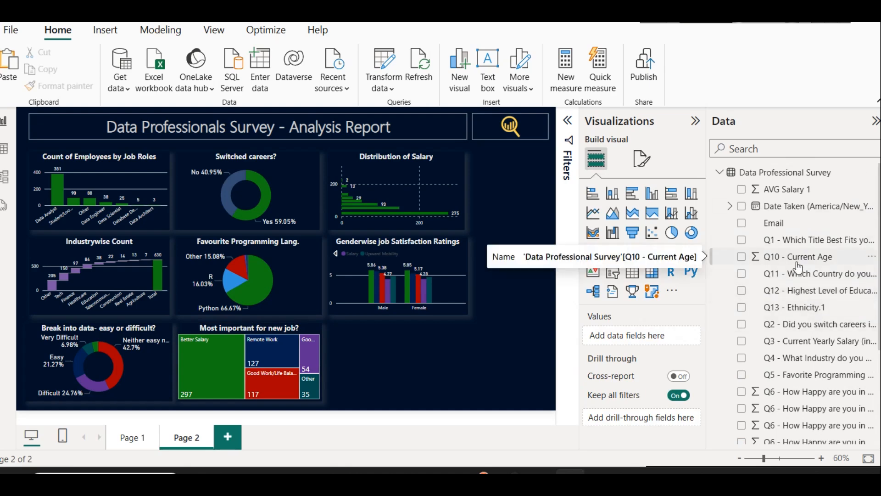
click(4, 148)
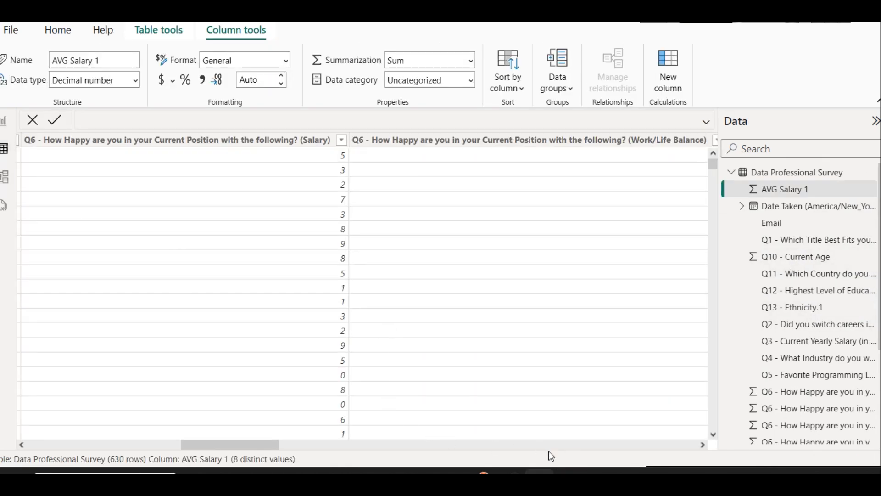
drag(248, 445, 602, 455)
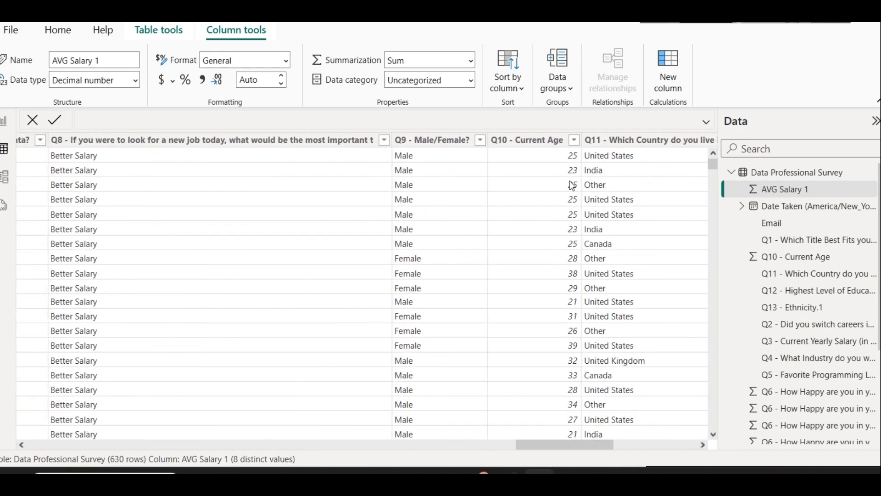
click(575, 142)
scroll(669, 221, down, 5)
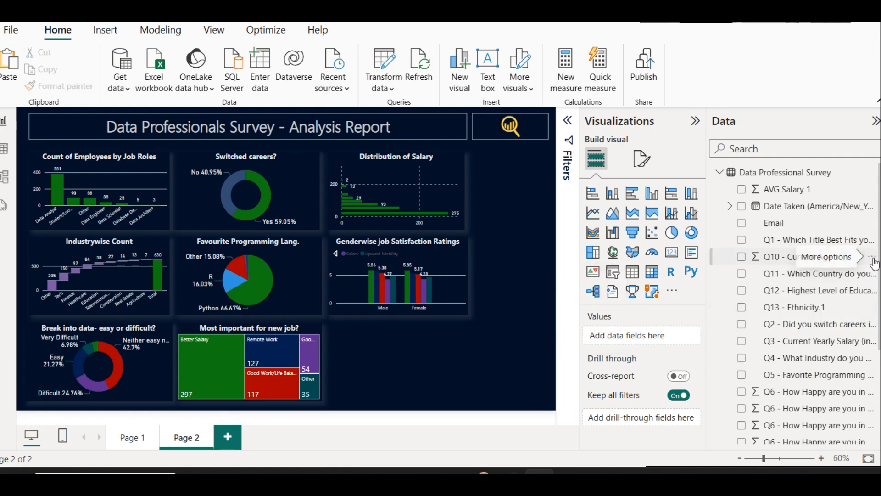
Step: Create a binned group from Q10 - Current Age, using the Number of bins type with a bin count of 12
click(872, 258)
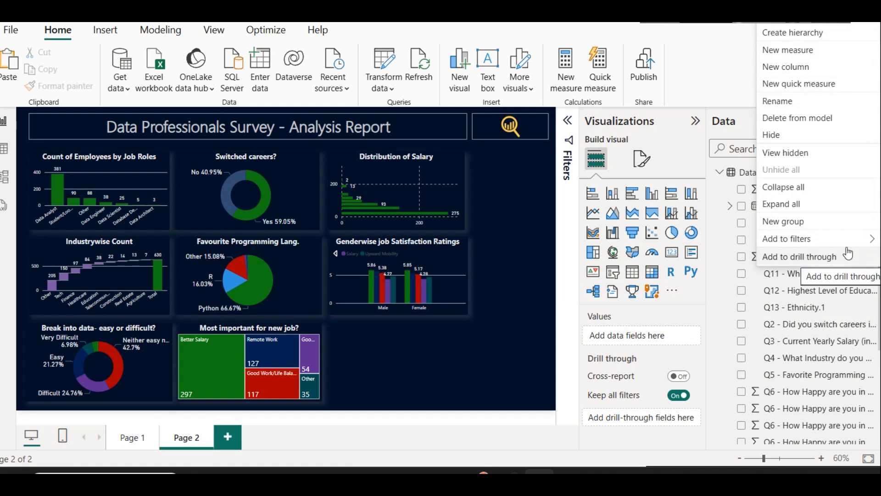
click(790, 221)
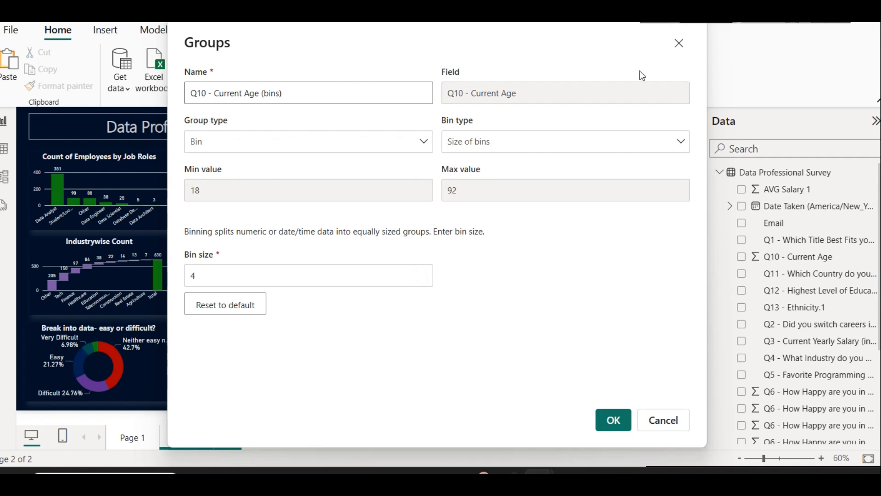
click(529, 141)
click(527, 193)
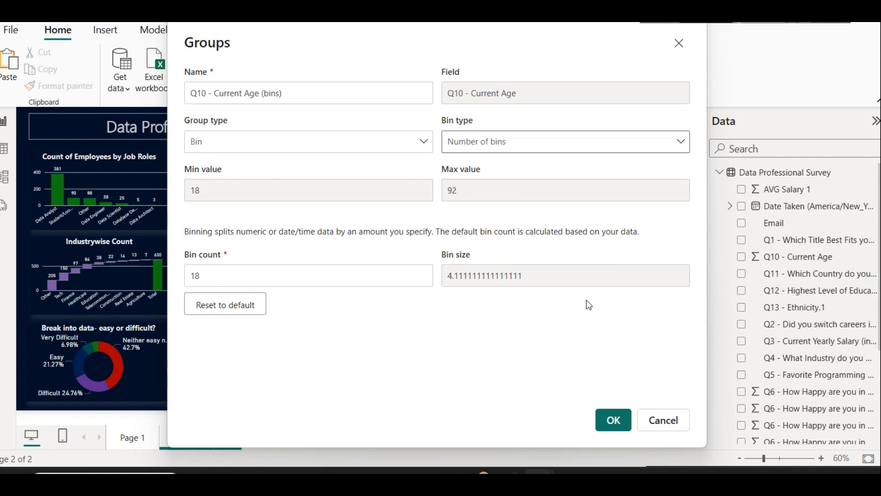
double_click(265, 269)
text(10)
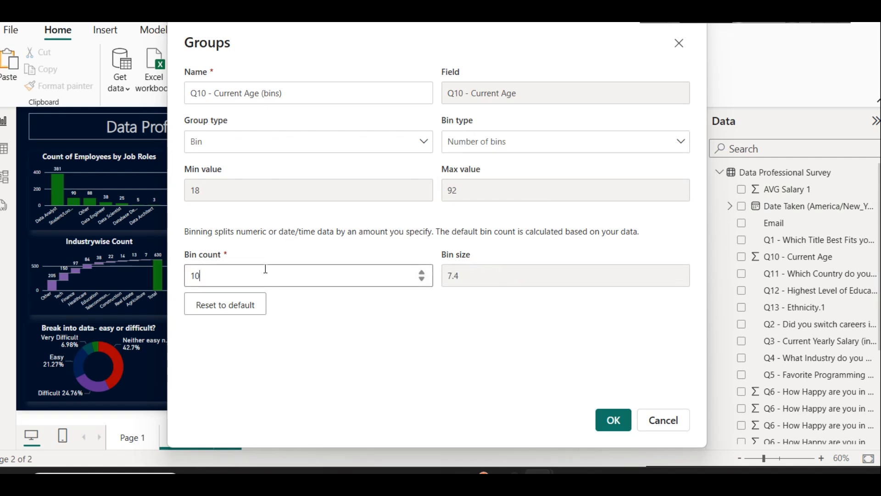
click(508, 356)
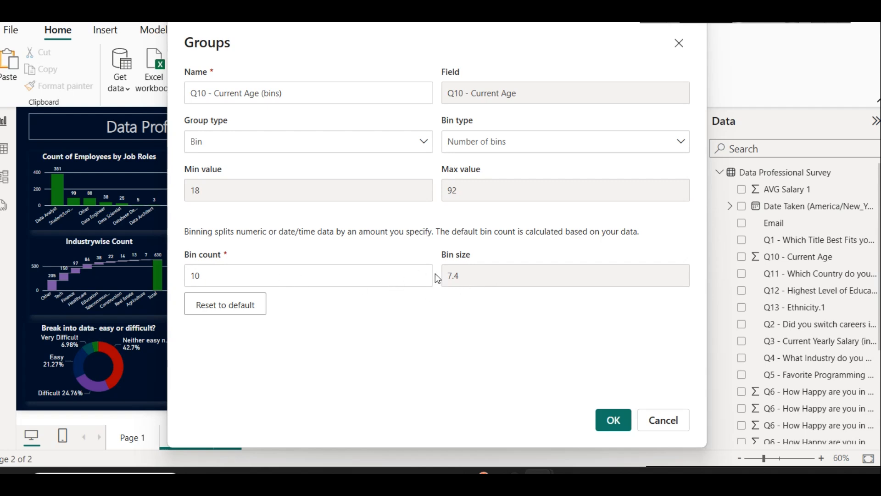
click(422, 272)
click(422, 273)
click(423, 273)
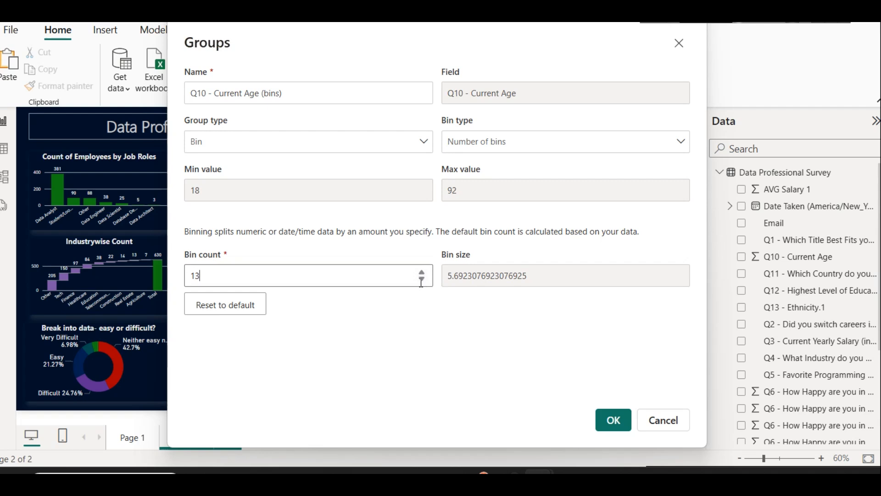
click(423, 279)
click(616, 422)
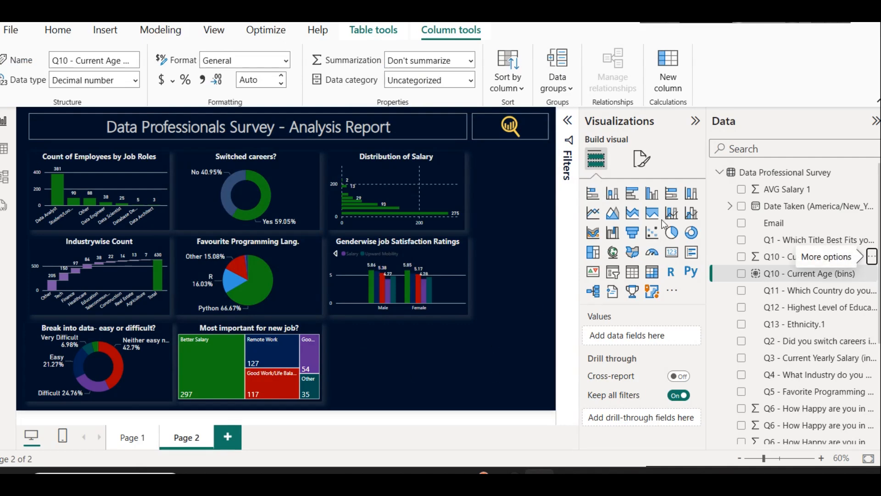
Step: Duplicate the "Count of Employees by Job Roles" column chart into the empty space beneath Genderwise job Satisfaction Ratings
click(652, 194)
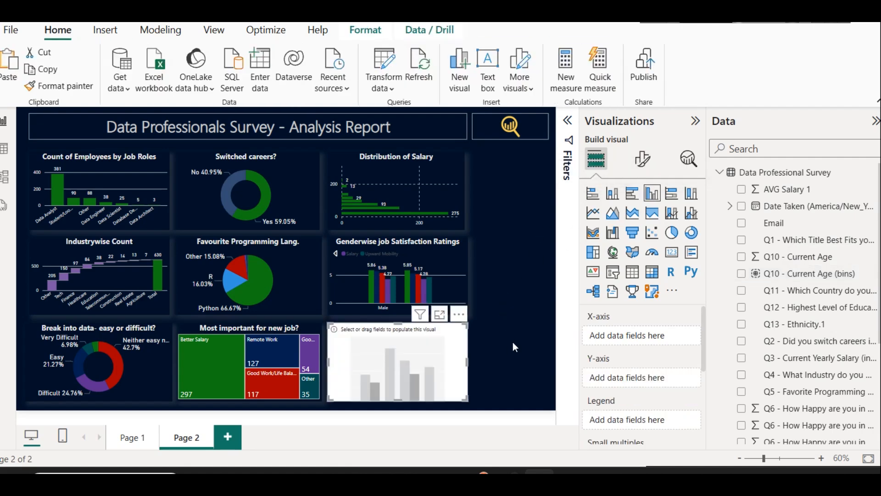
key(Delete)
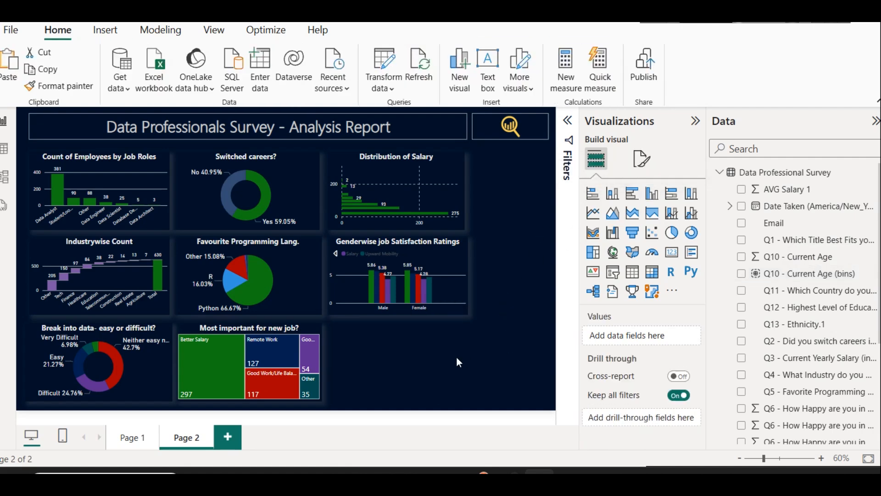
click(95, 172)
drag(95, 172, 462, 362)
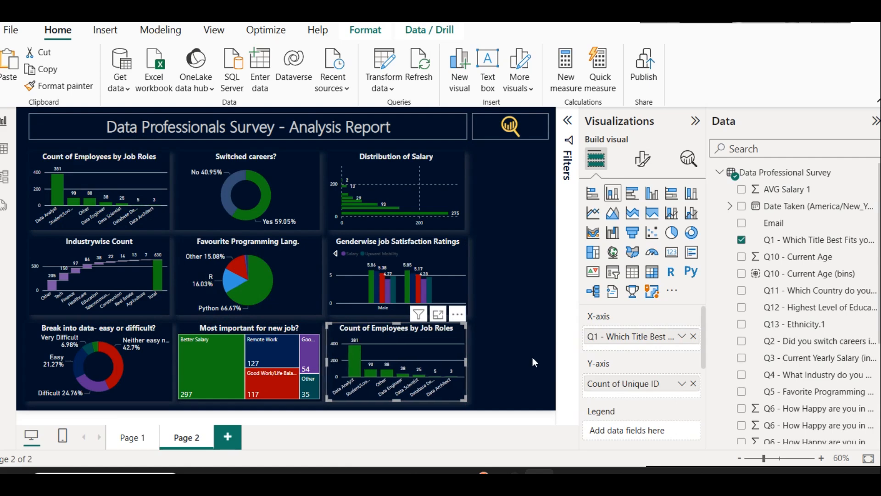
Step: Replace Q1 with Q10 - Current Age (bins) on the duplicated column chart's X-axis and enlarge the chart in focus mode
click(693, 336)
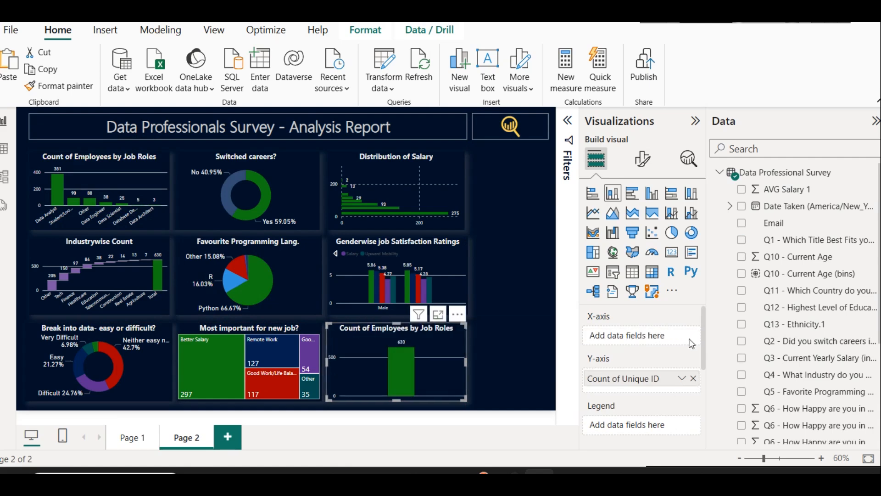
drag(791, 273, 638, 342)
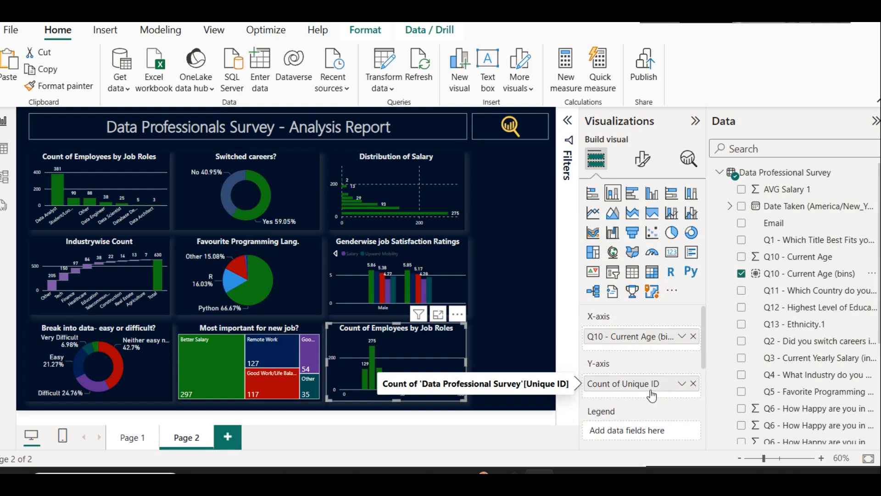
click(438, 315)
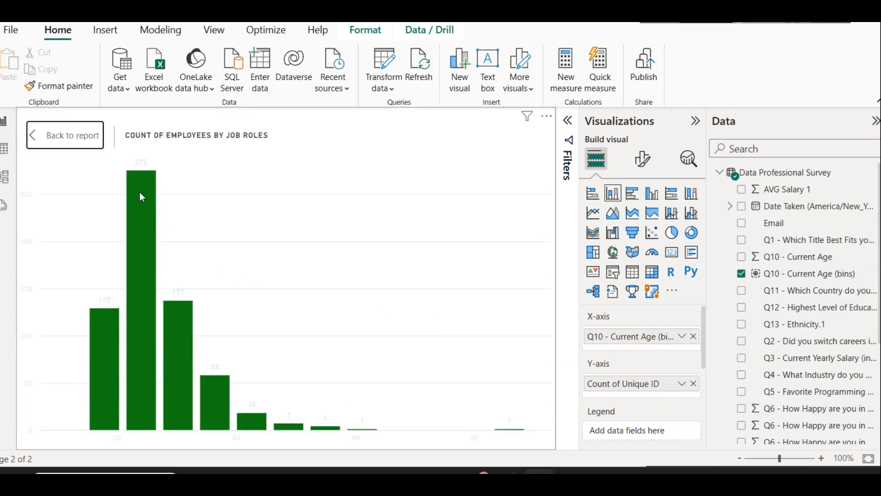
mouse_move(142, 197)
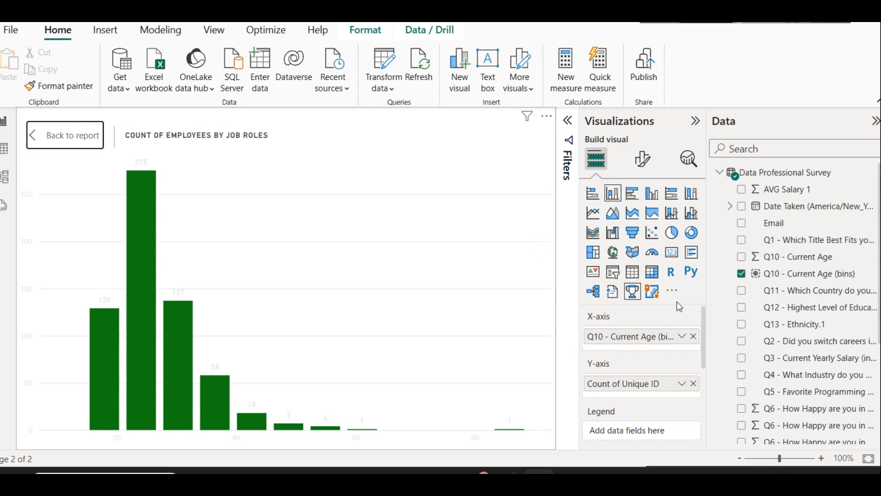
Step: Filter the enlarged column chart to Q10 - Current Age (bins) values less than 61.2 and return to the report page
click(568, 124)
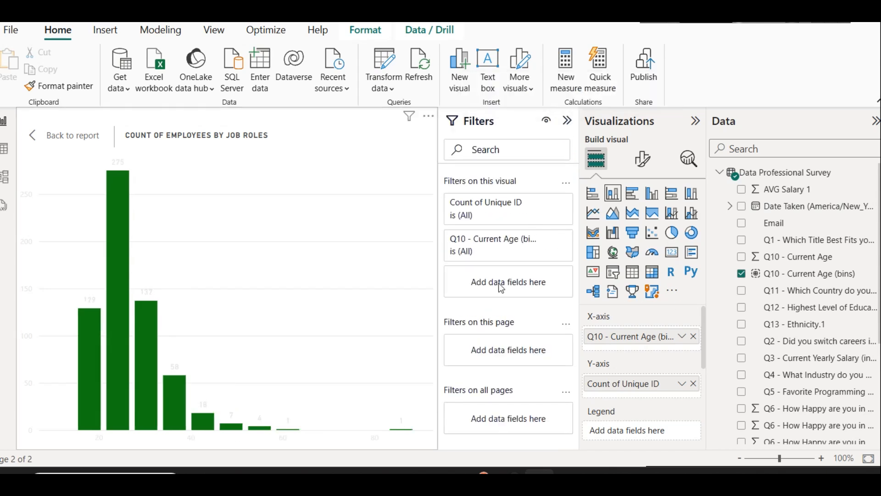
click(548, 242)
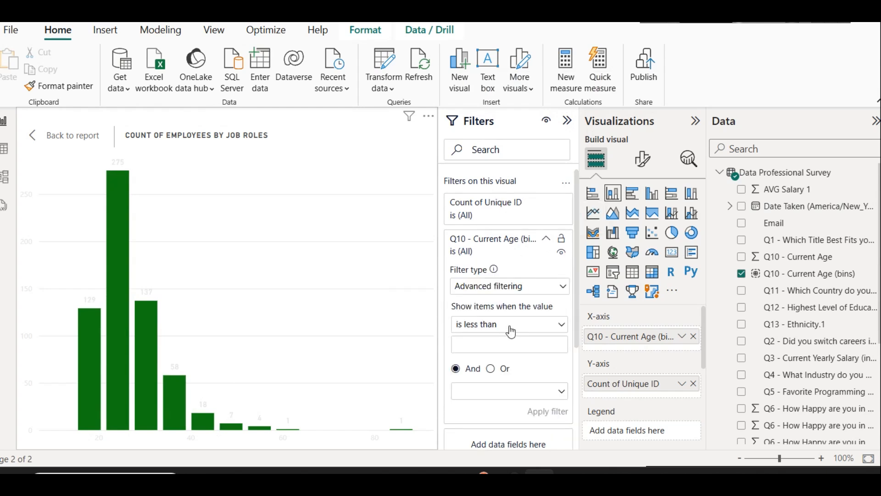
click(511, 328)
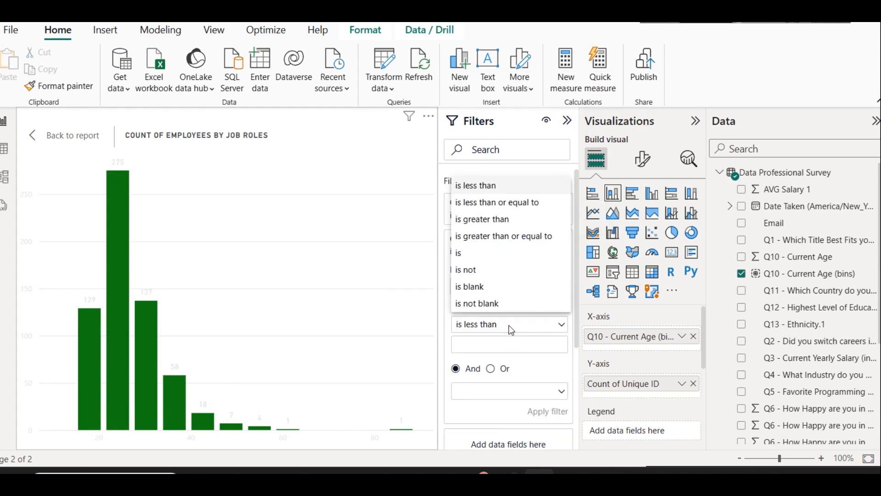
click(502, 337)
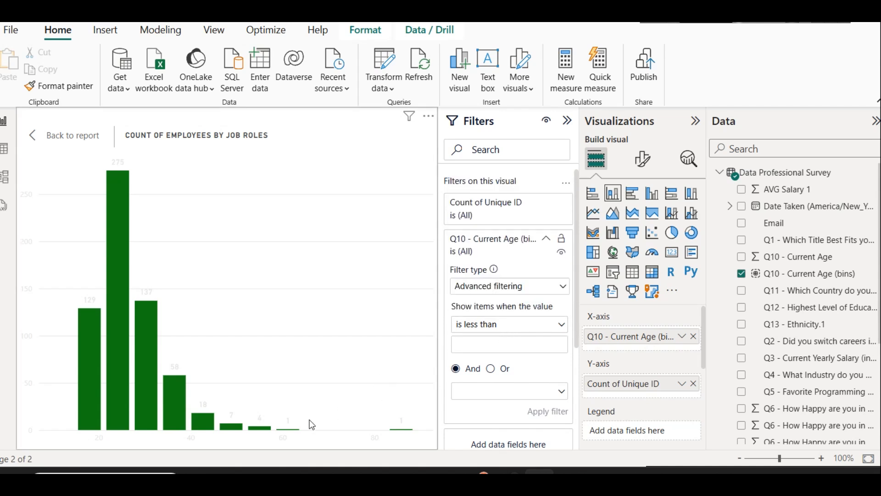
mouse_move(285, 431)
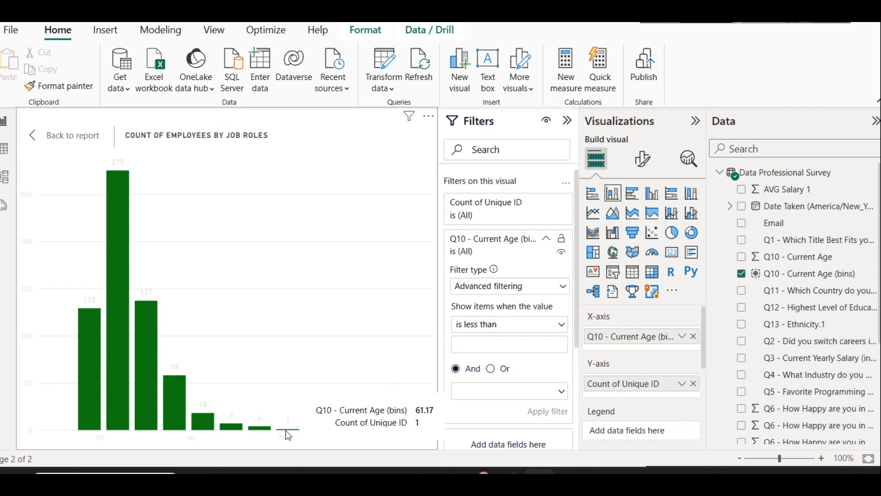
click(458, 349)
text(61.2)
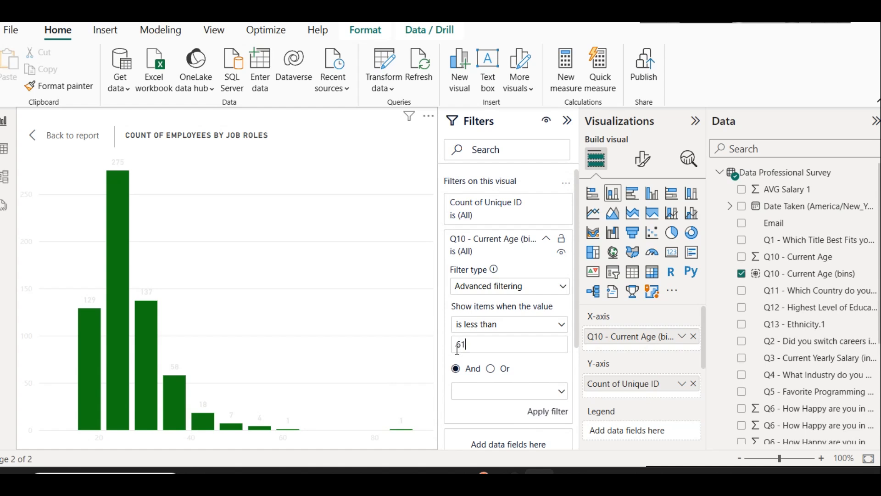
click(546, 409)
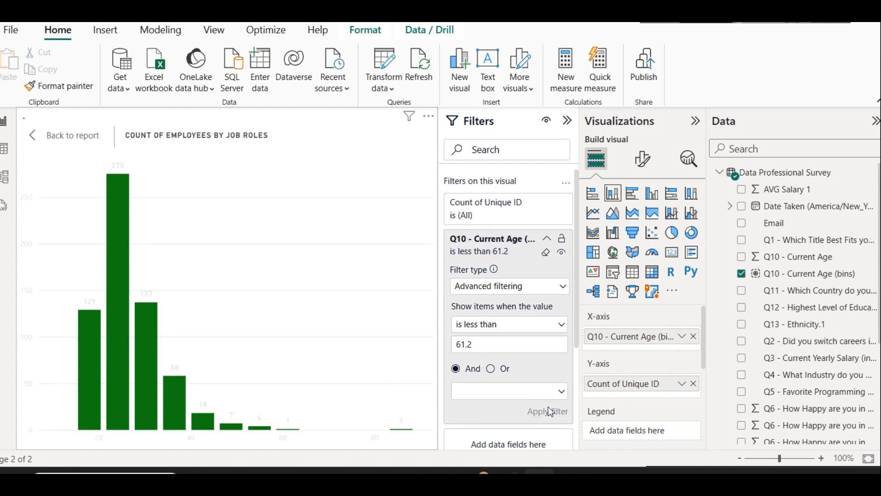
click(568, 121)
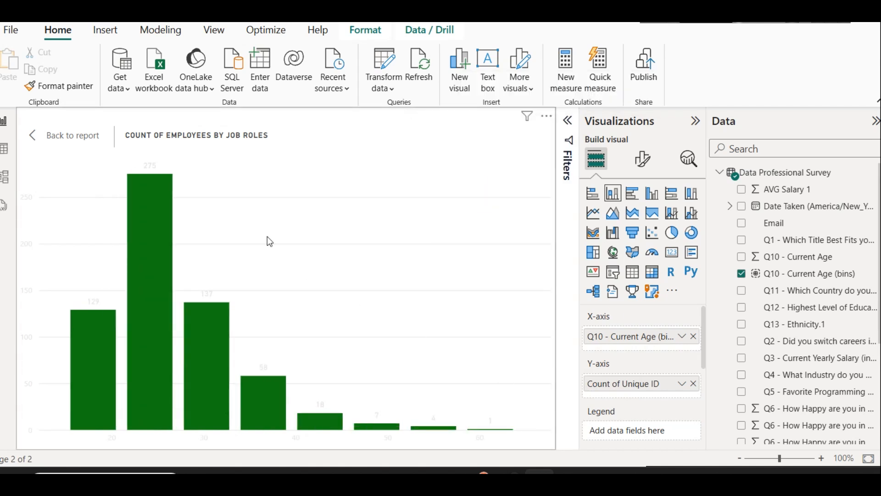
click(89, 139)
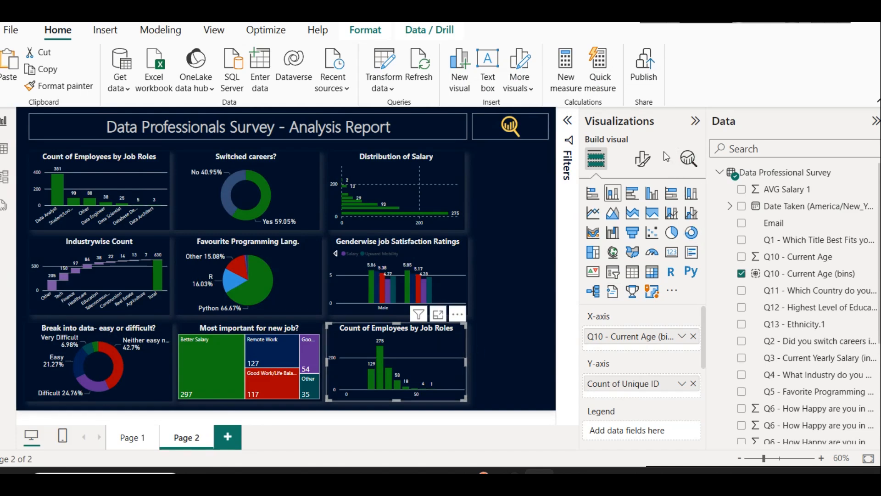
Step: Retitle the duplicated age column chart "Dist. of Age"
click(643, 158)
click(642, 221)
click(604, 284)
click(613, 354)
text(Distr)
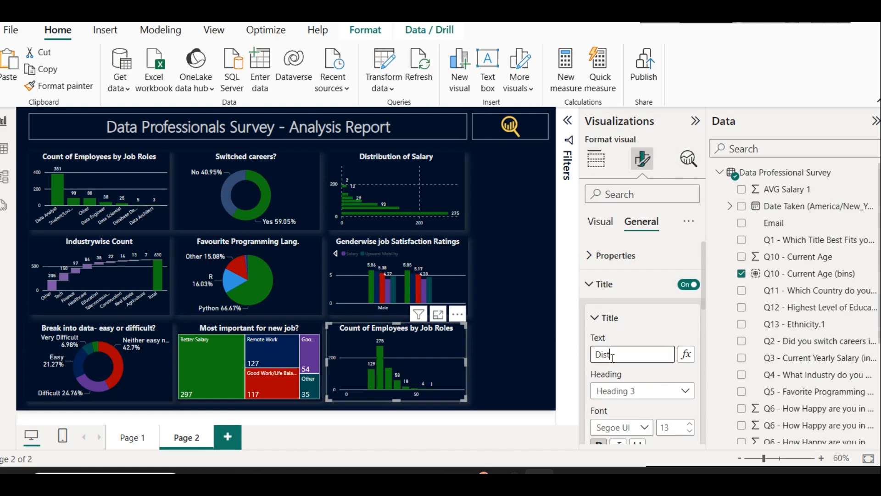
text(ibutuion)
key(BackSpace)
key(BackSpace)
key(BackSpace)
key(BackSpace)
key(BackSpace)
key(BackSpace)
key(BackSpace)
key(BackSpace)
key(BackSpace)
key(BackSpace)
text(. of Age)
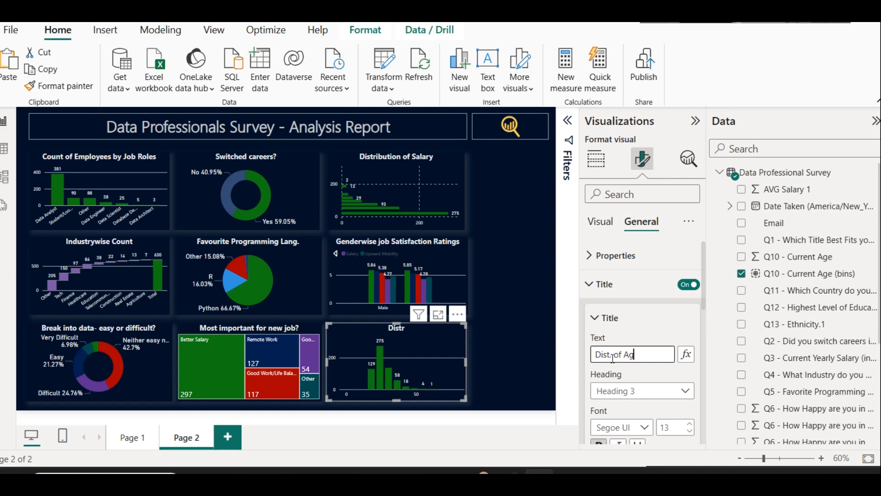
click(522, 321)
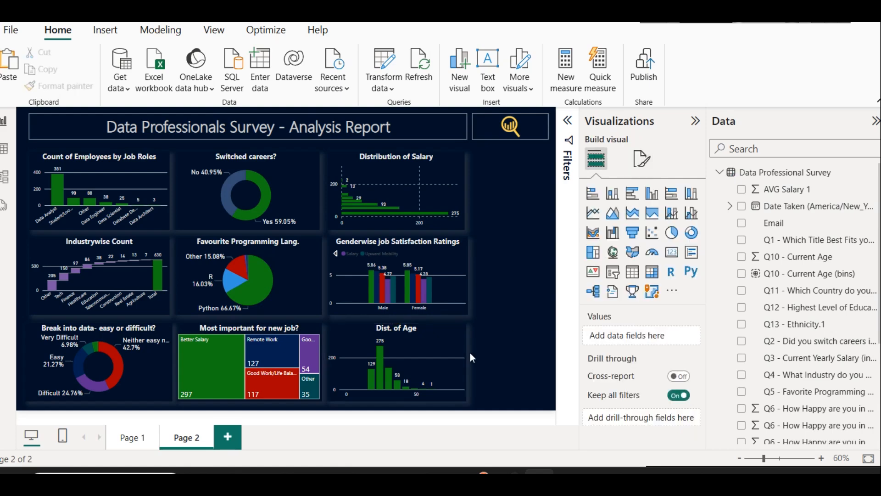
Step: Add Q9 - Male/Female? as the legend of the Dist. of Age chart and check the gender split in focus mode
mouse_move(453, 325)
click(459, 342)
scroll(693, 389, down, 3)
scroll(661, 392, up, 2)
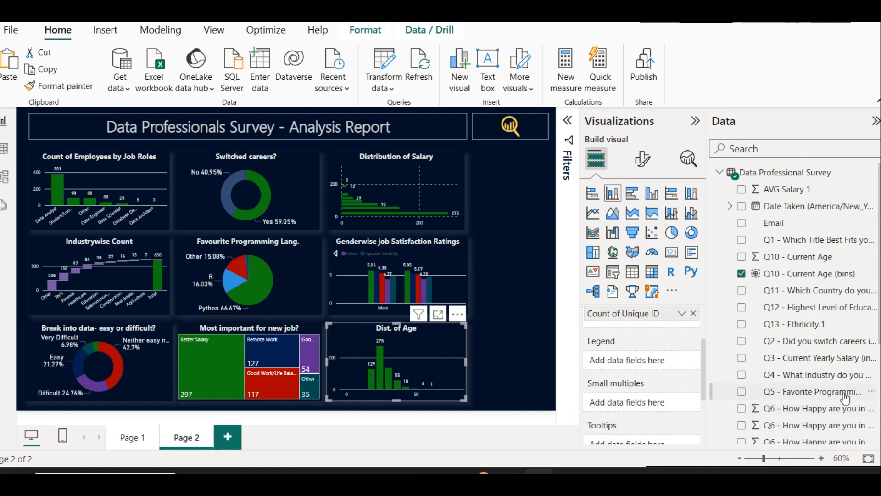
scroll(845, 397, down, 3)
drag(806, 384, 631, 364)
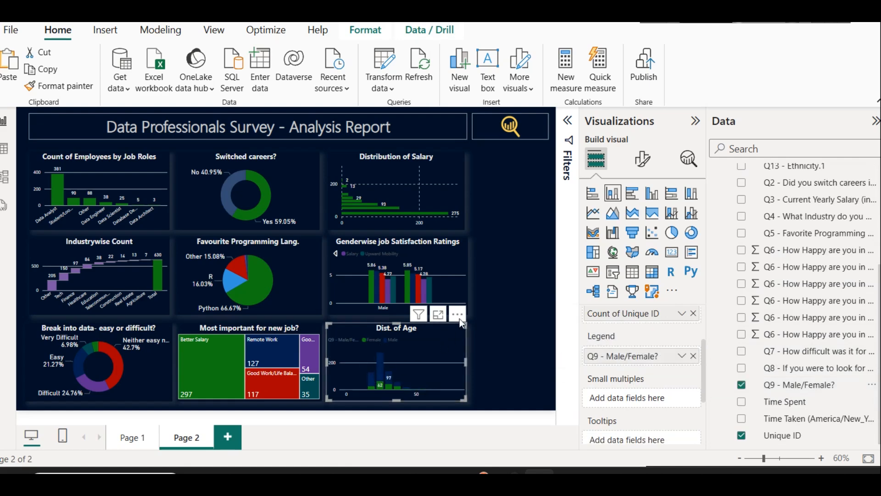
click(439, 316)
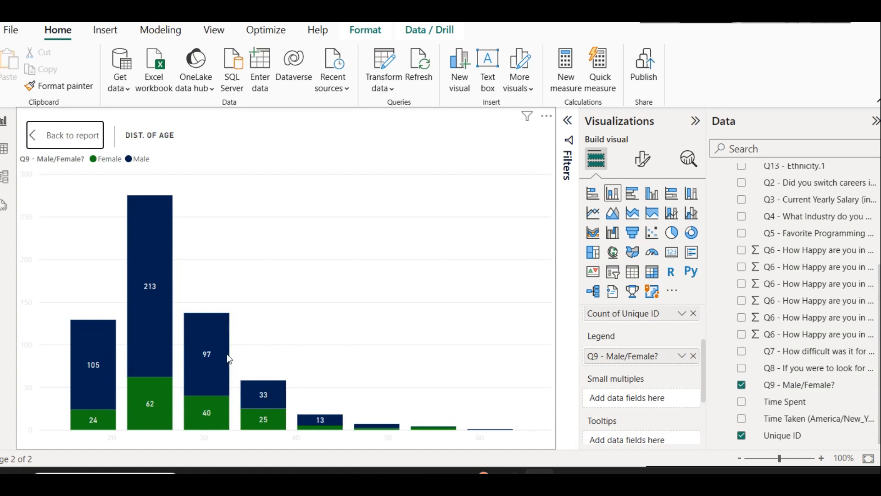
click(65, 132)
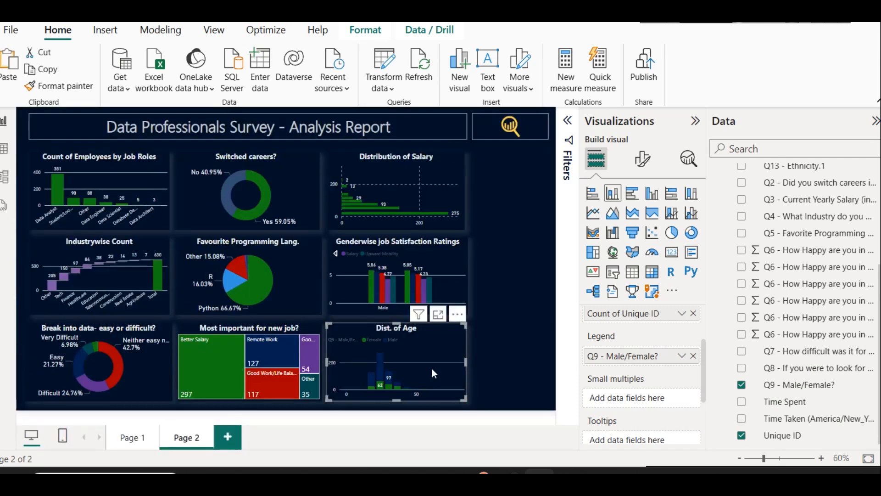
Step: Recolour the Male series columns of the Dist. of Age chart light blue
click(644, 159)
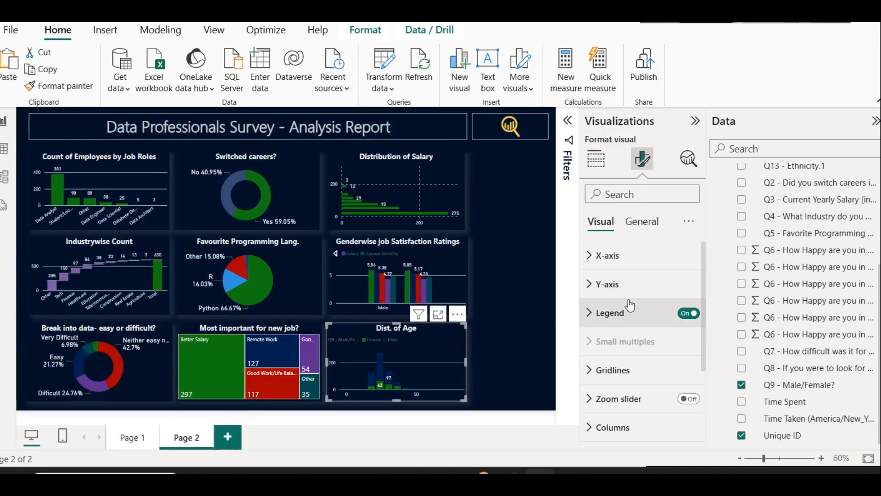
scroll(631, 342, down, 5)
click(614, 313)
scroll(630, 358, down, 2)
click(642, 316)
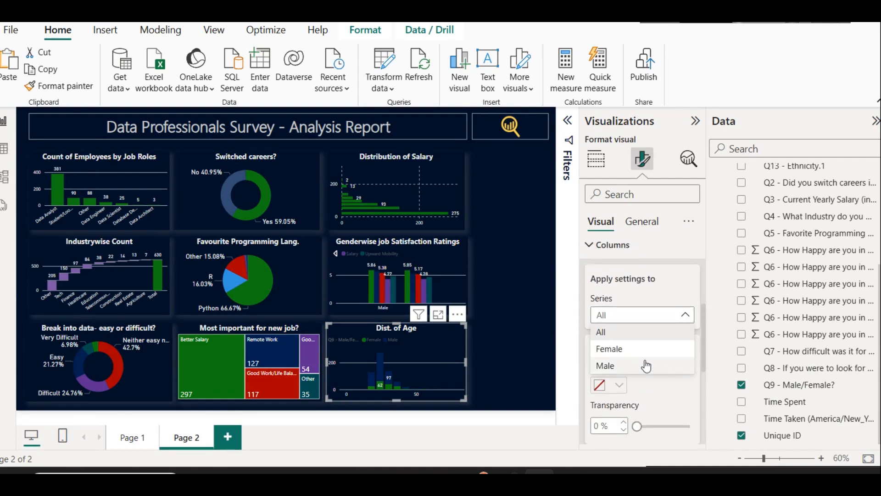
click(644, 364)
click(619, 385)
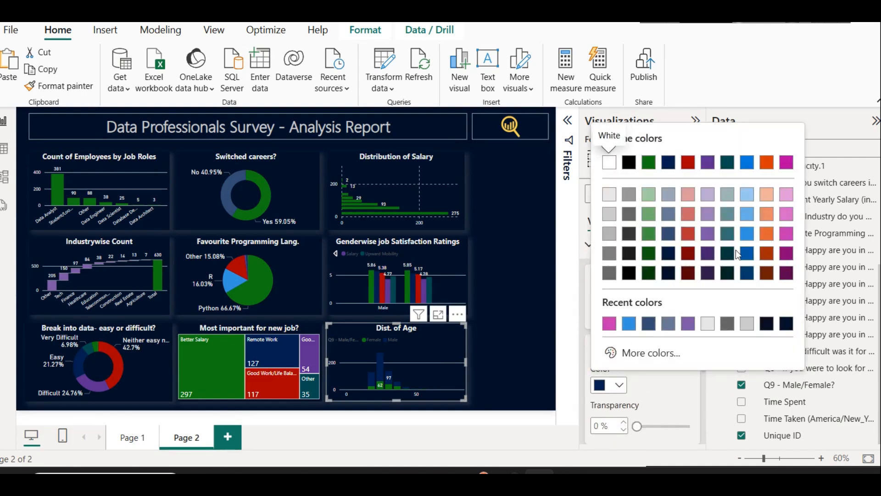
click(749, 234)
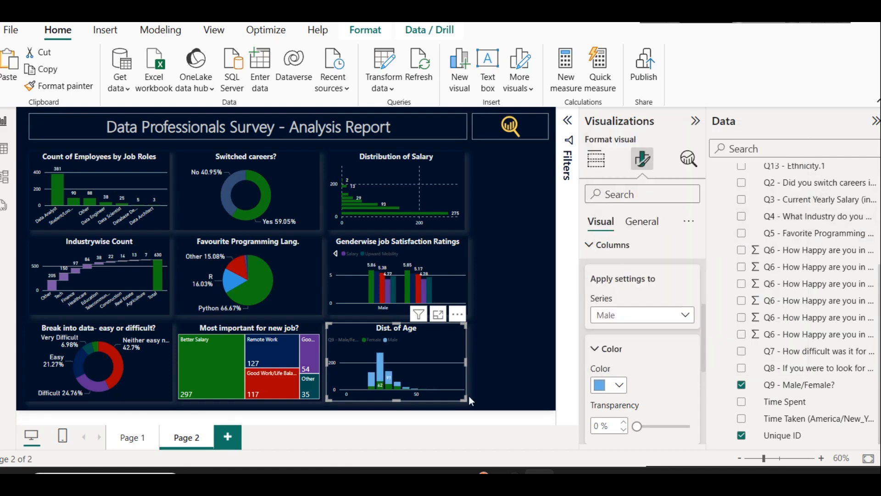
click(475, 361)
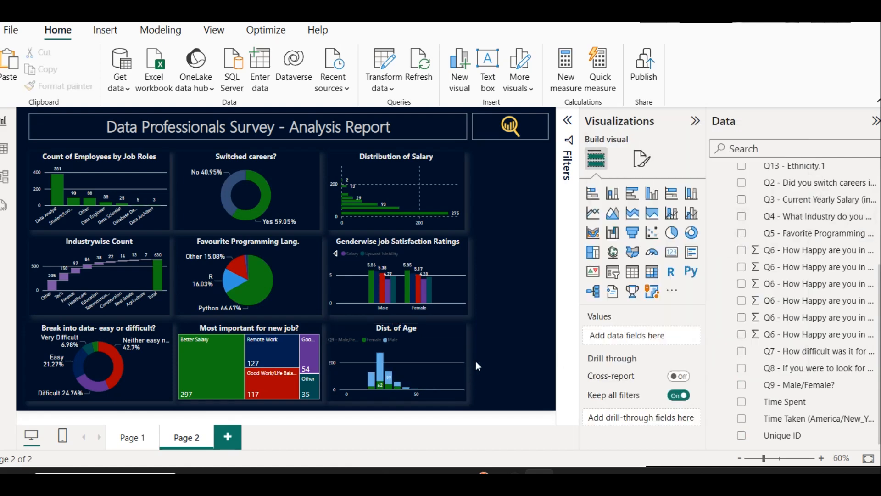
Step: Extend the age chart's title to "Dist. of Age by Gender"
click(436, 344)
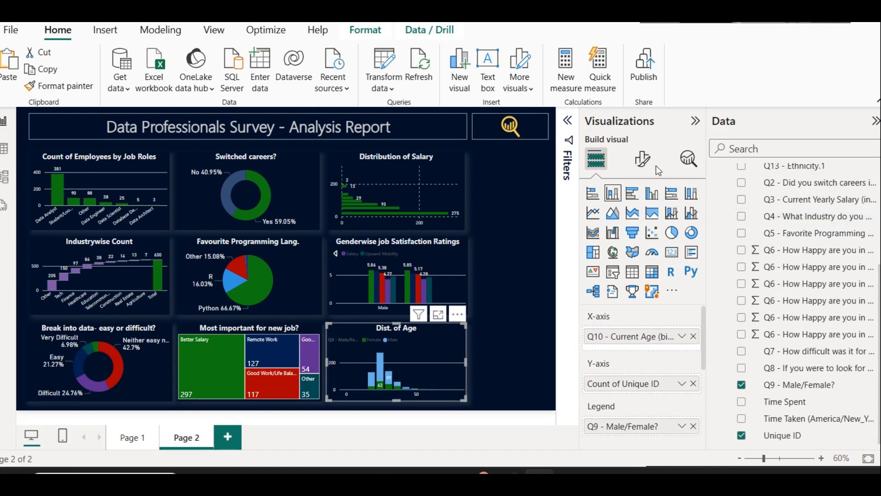
click(641, 158)
click(641, 221)
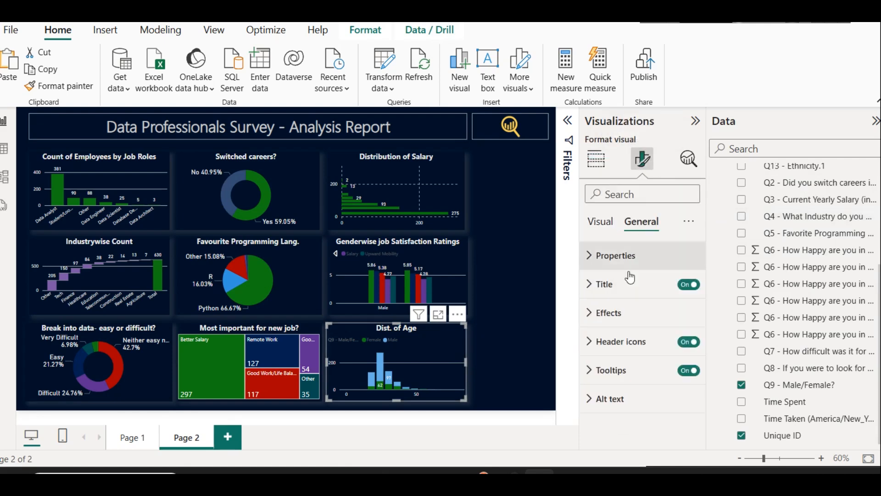
click(616, 293)
click(641, 355)
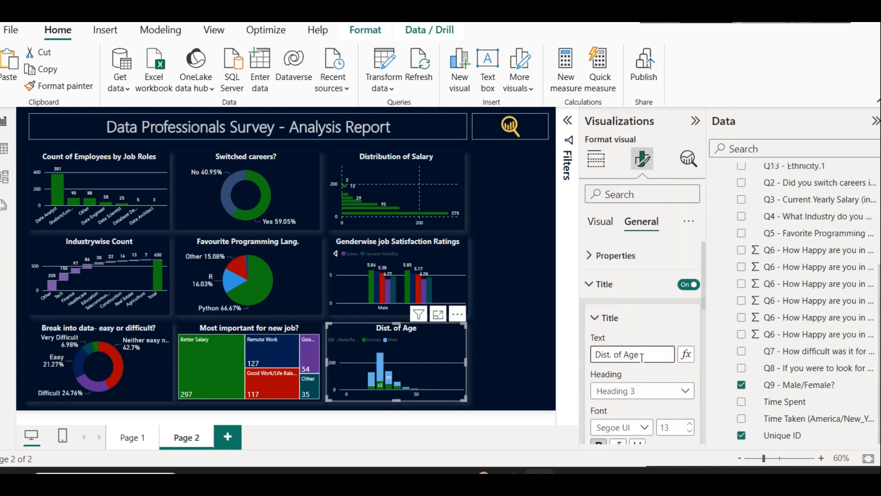
text(by Gender)
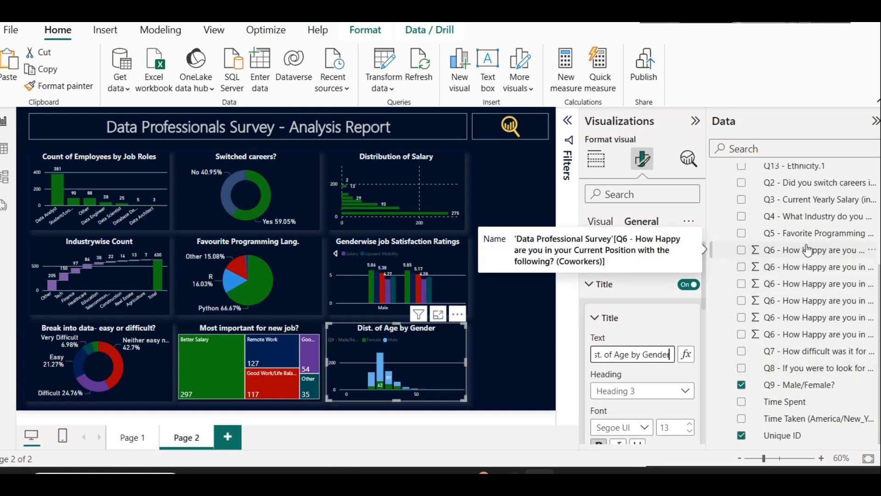
Step: Replace Count of Unique ID on the Y-axis with the average of Q6 (Work/Life Balance) and inspect the chart in focus mode
click(815, 339)
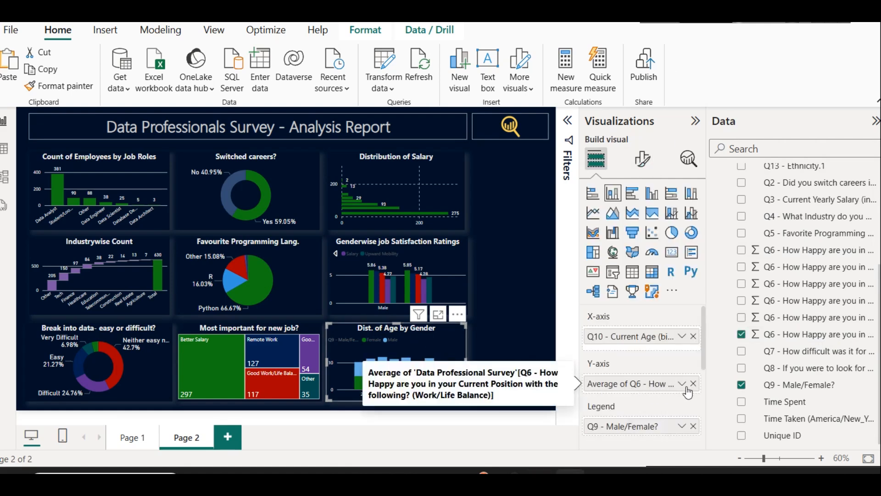
click(683, 385)
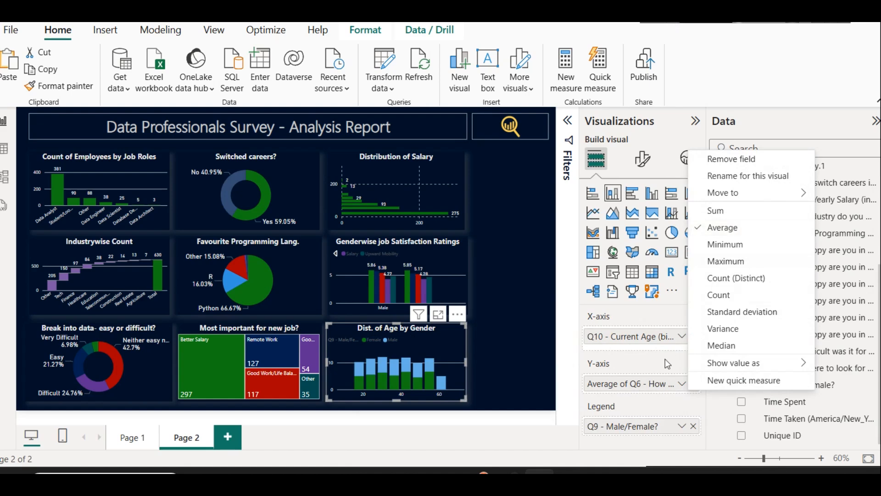
click(677, 386)
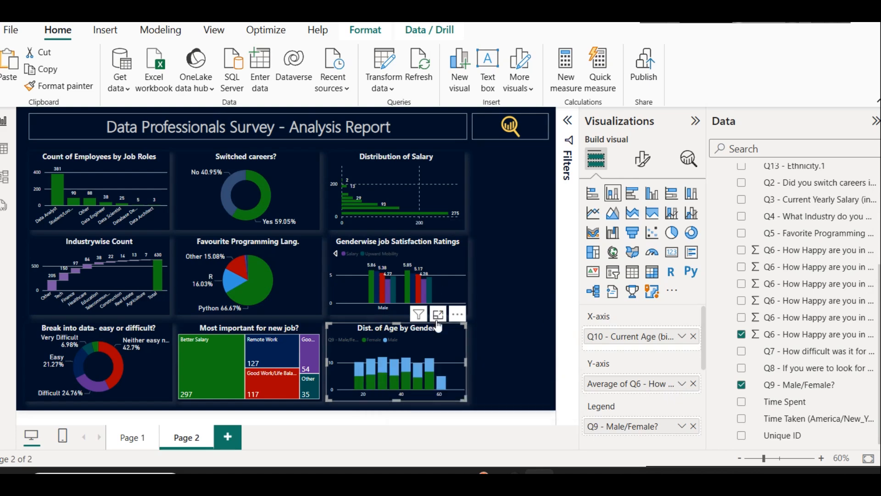
click(438, 314)
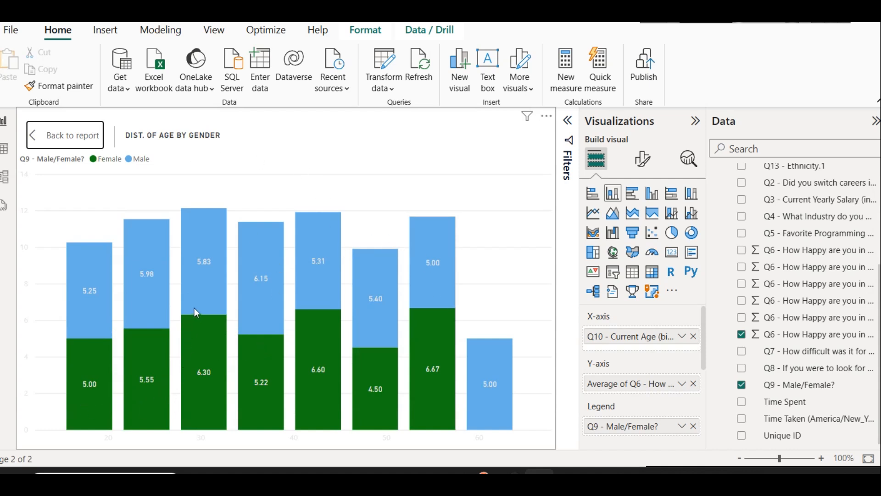
mouse_move(195, 309)
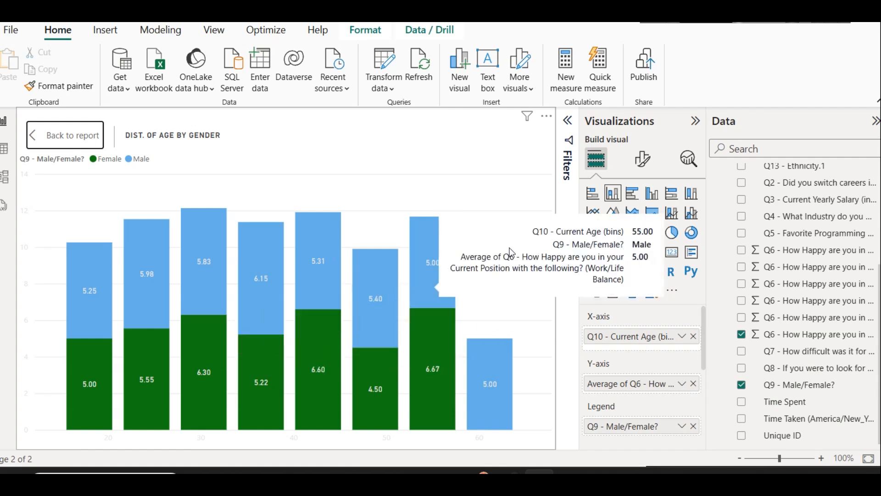
mouse_move(380, 387)
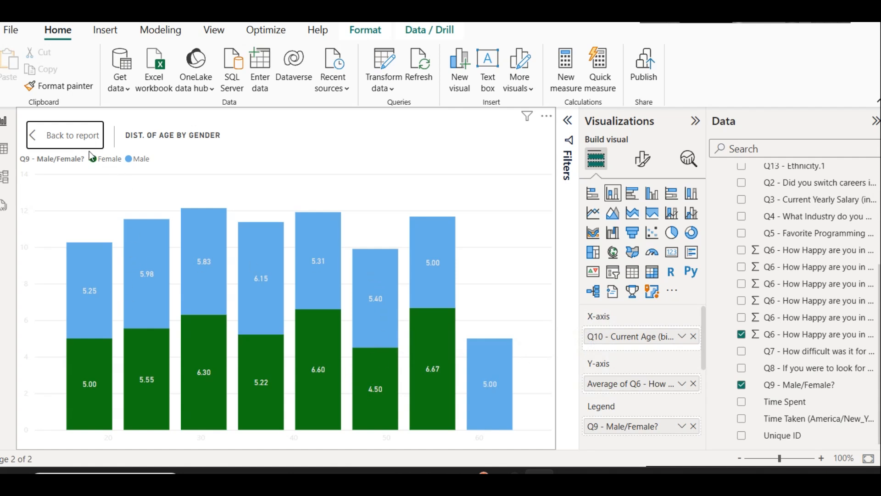
click(80, 135)
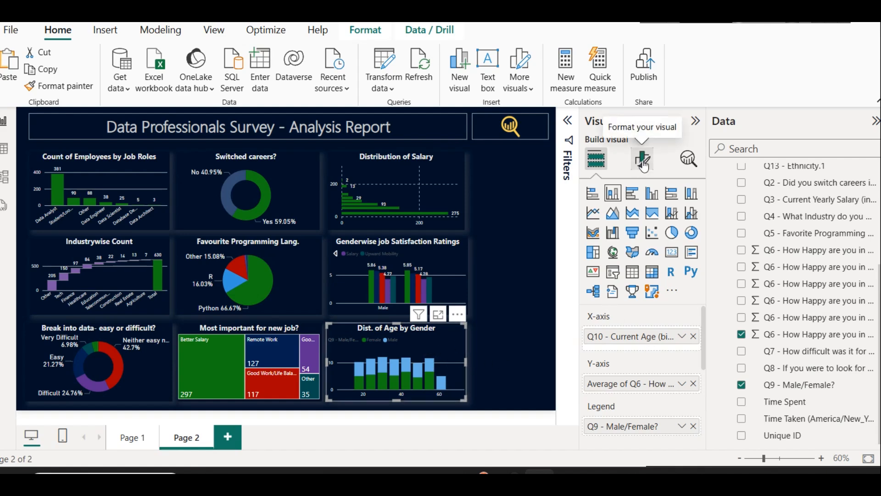
Step: Change the title of the age and gender column chart to "Worklife Balance by Gender and Age"
click(643, 161)
click(642, 221)
click(614, 286)
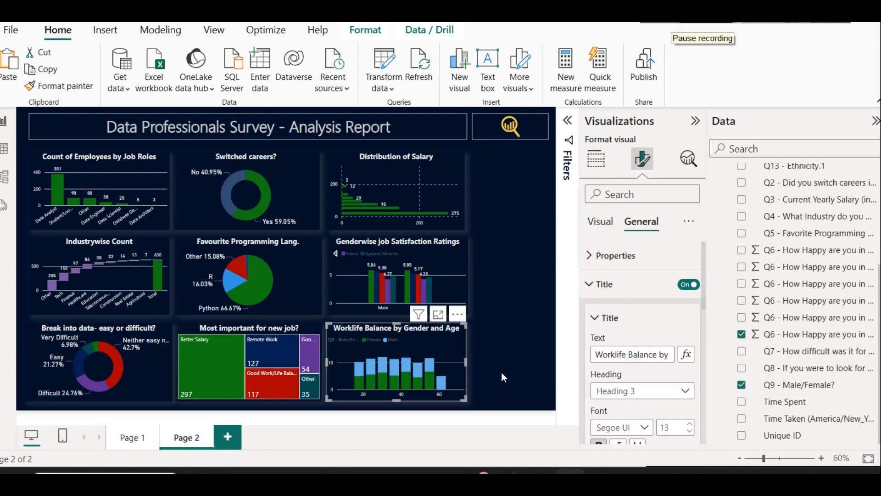
click(494, 364)
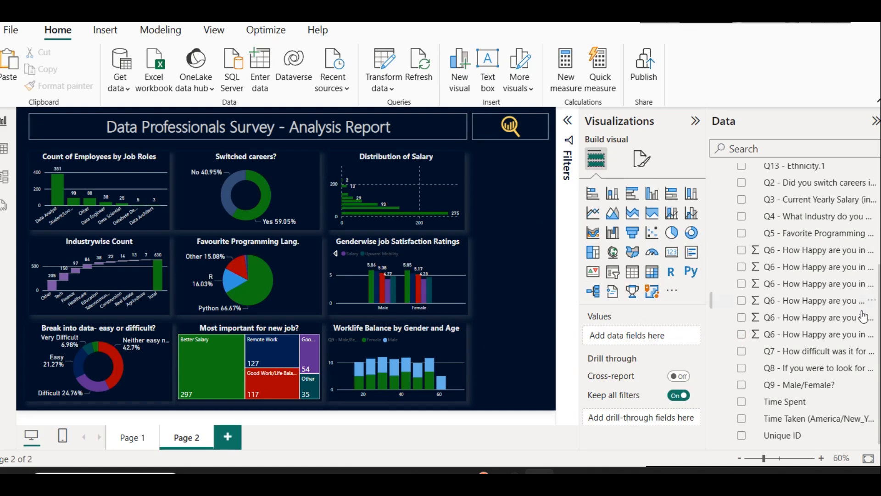
scroll(858, 311, up, 3)
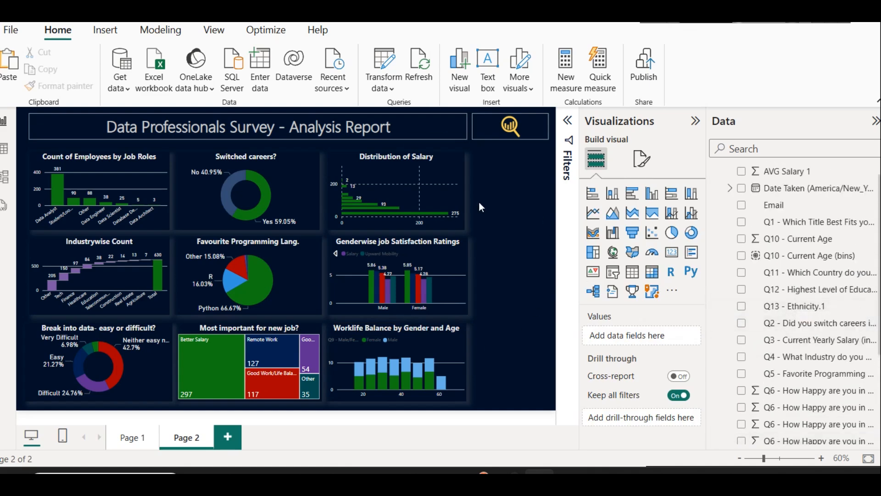
Step: Widen the Distribution of Salary chart slightly
click(462, 186)
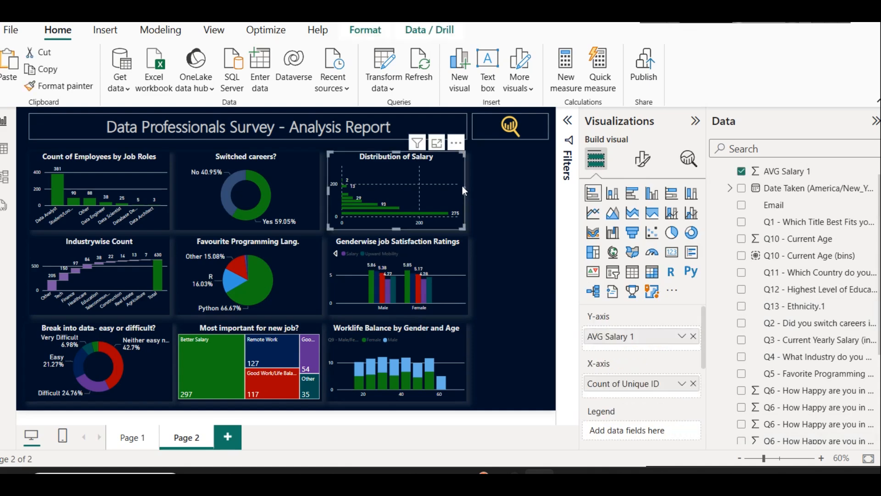
drag(465, 187, 468, 189)
click(503, 202)
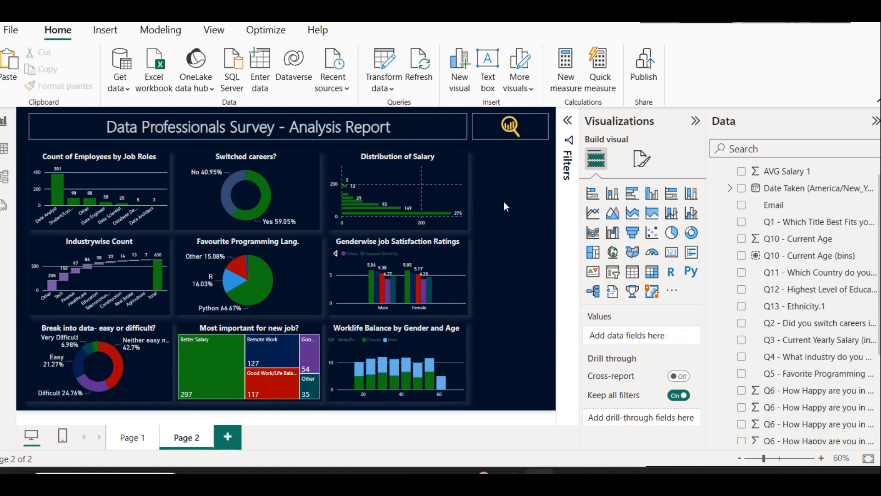
Step: Add a slicer on Q13 - Ethnicity.1 beside the Distribution of Salary chart, aligned beneath the logo box
scroll(825, 292, up, 1)
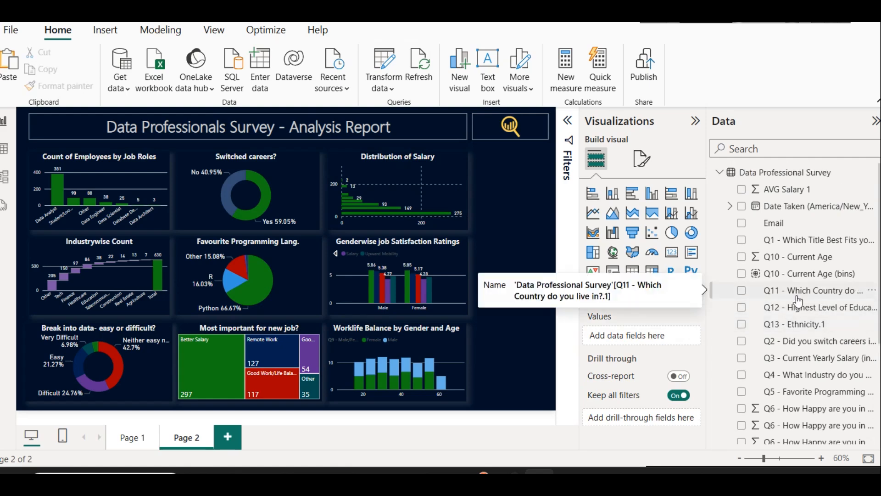
scroll(798, 301, down, 9)
scroll(797, 317, up, 8)
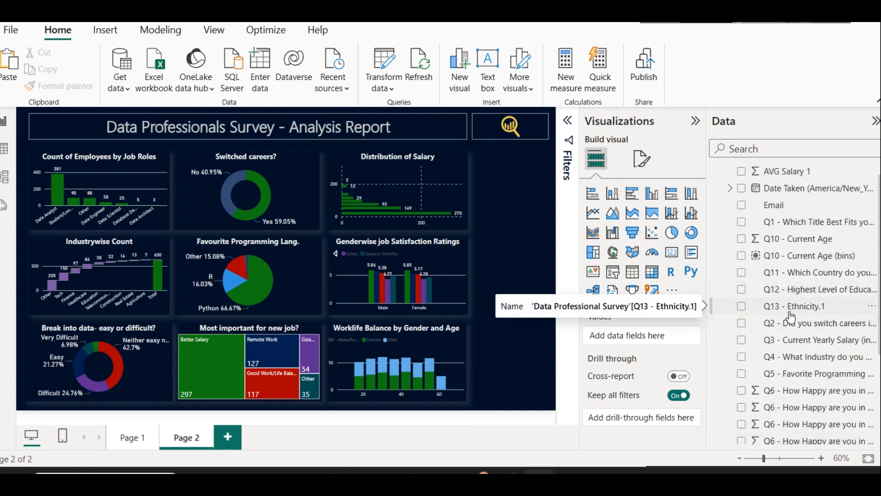
click(613, 274)
drag(514, 339, 506, 189)
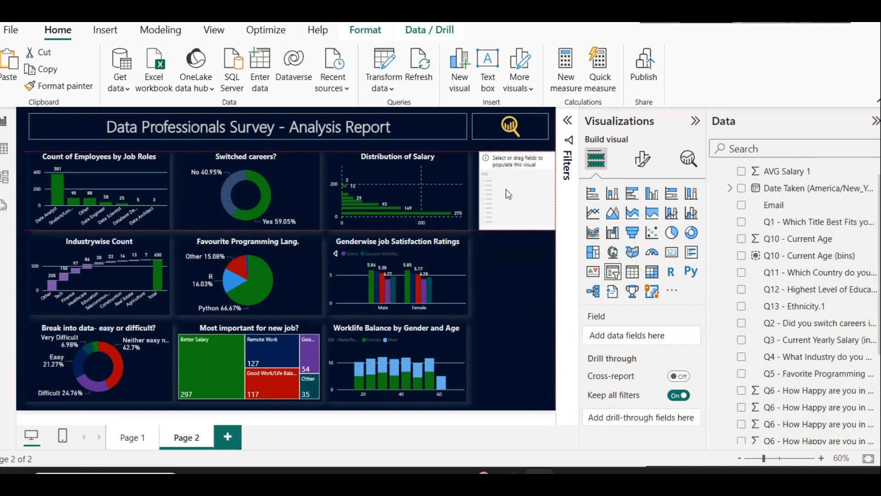
key(Left)
key(Left)
key(Left)
key(Left)
key(Left)
key(Left)
key(Left)
key(Left)
key(Left)
key(Left)
key(Left)
key(Left)
key(Up)
drag(794, 306, 636, 341)
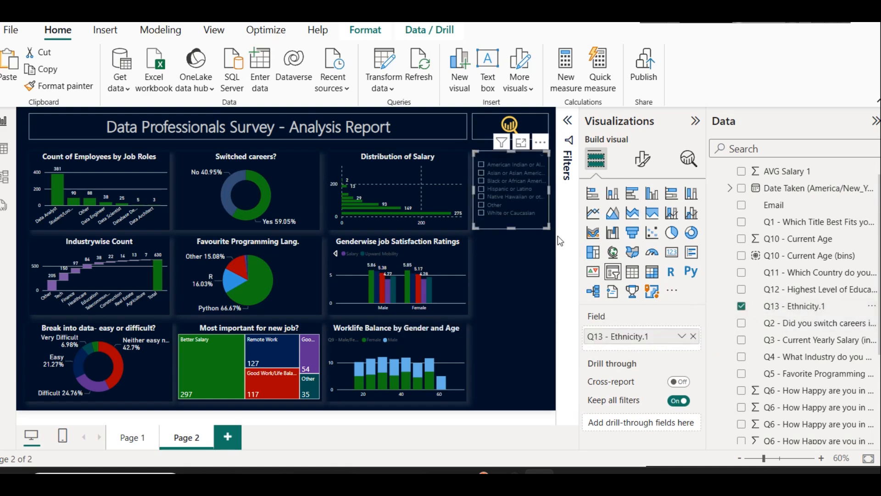
Step: Test the ethnicity slicer by filtering the report on several ethnicities, finishing with the filter cleared
click(513, 167)
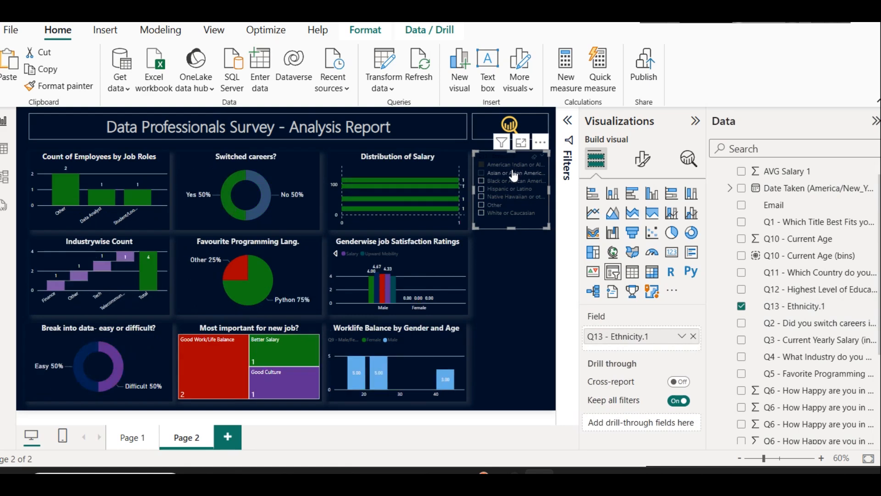
click(510, 174)
click(510, 197)
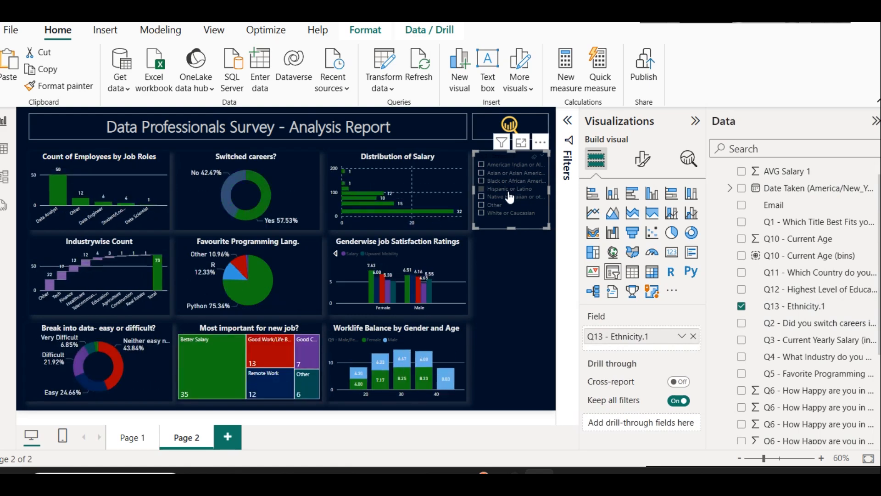
click(511, 196)
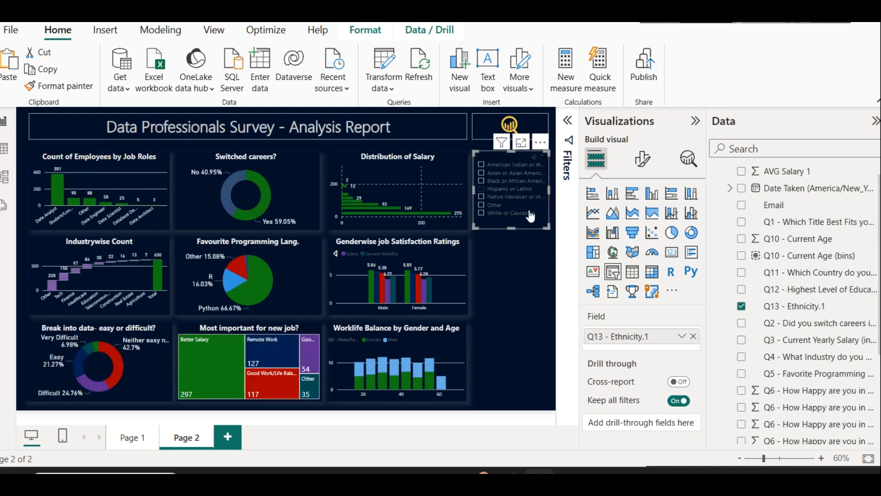
Step: Set the font colour of the ethnicity slicer's header text to light grey
click(643, 158)
click(627, 291)
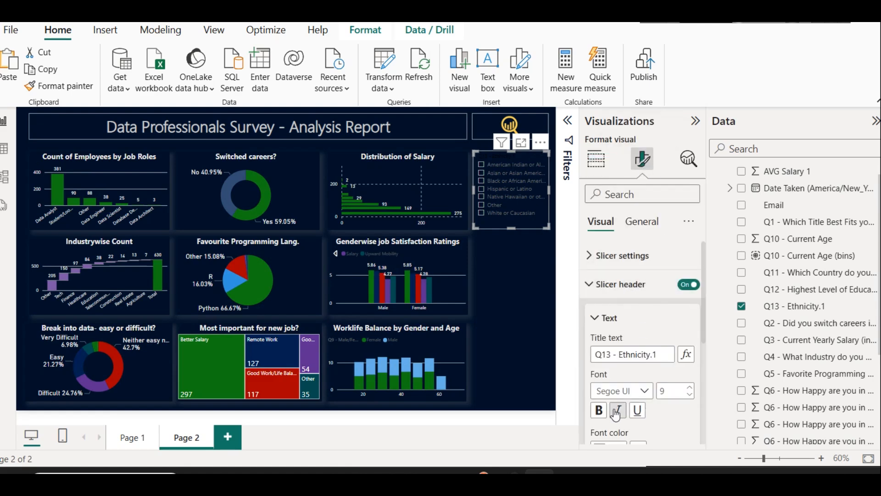
scroll(619, 384, down, 1)
click(619, 379)
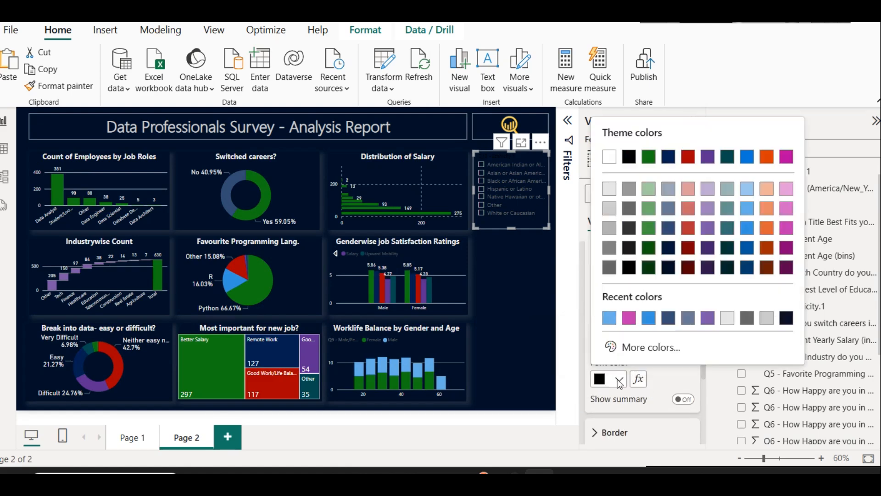
click(611, 154)
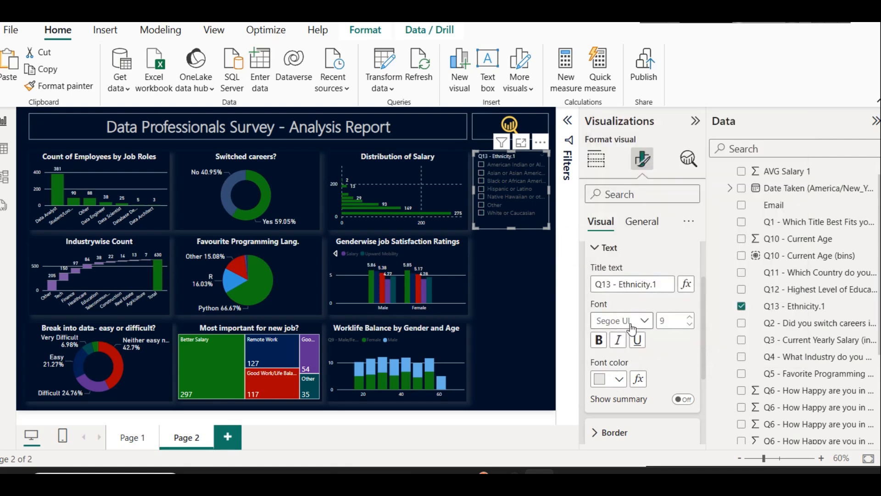
Step: Set the font colour of the ethnicity slicer's values to light grey
scroll(626, 351, down, 4)
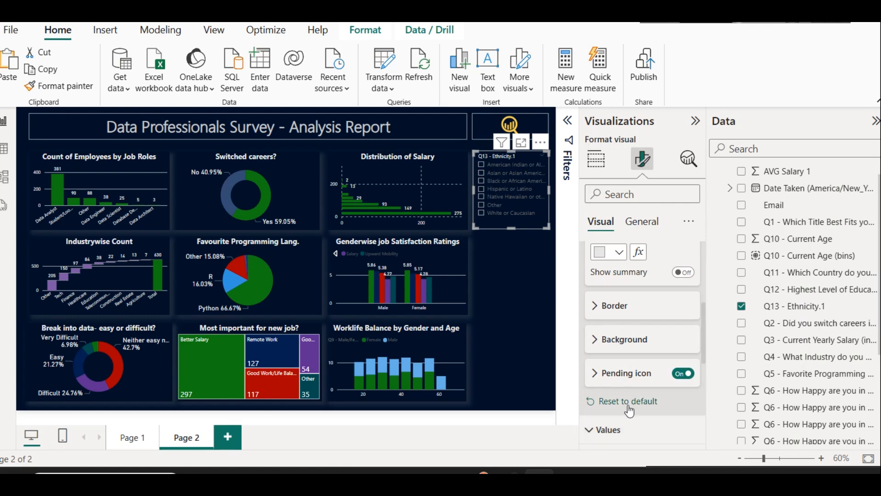
click(608, 429)
click(612, 421)
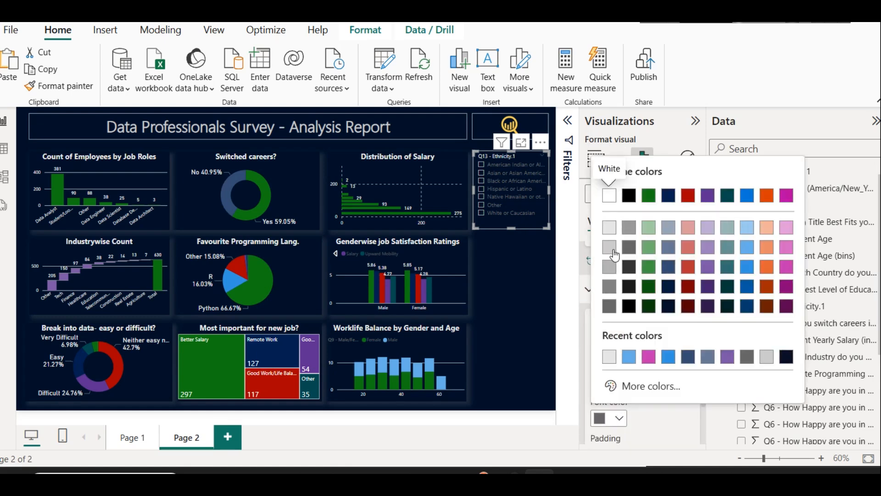
click(611, 244)
click(527, 260)
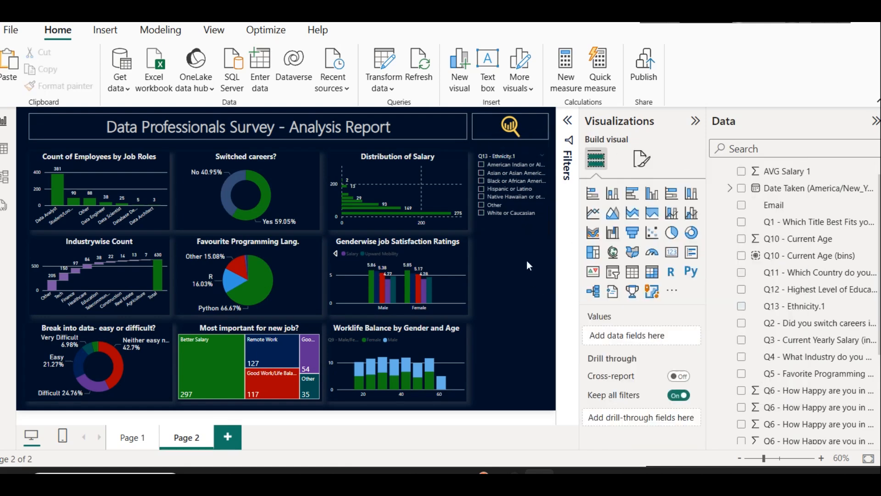
Step: Copy the report title box's formatting onto the ethnicity slicer with Format painter
click(518, 229)
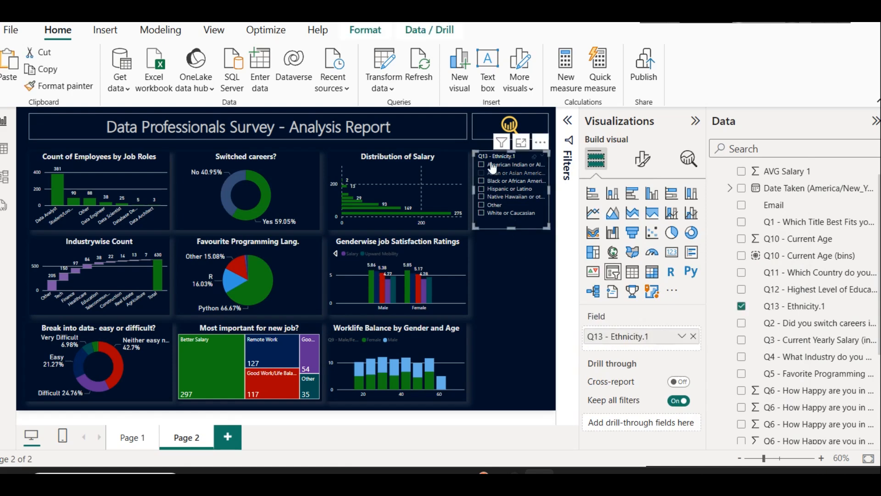
click(425, 128)
click(51, 85)
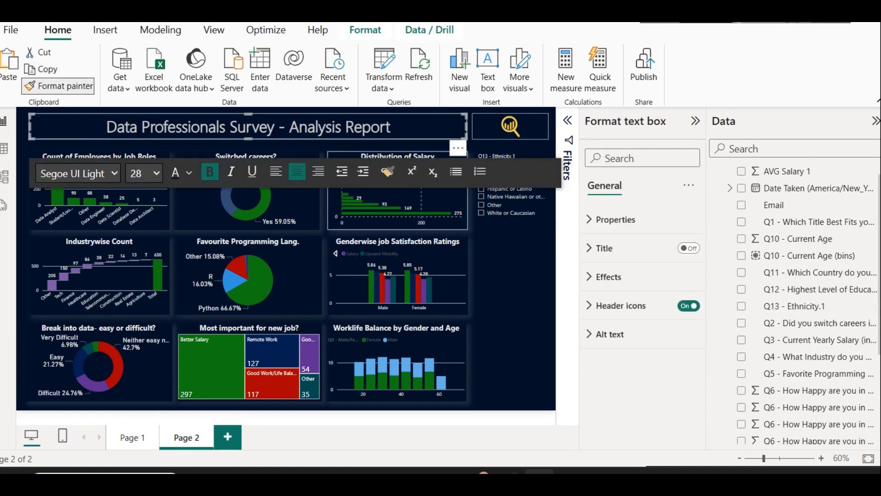
click(527, 219)
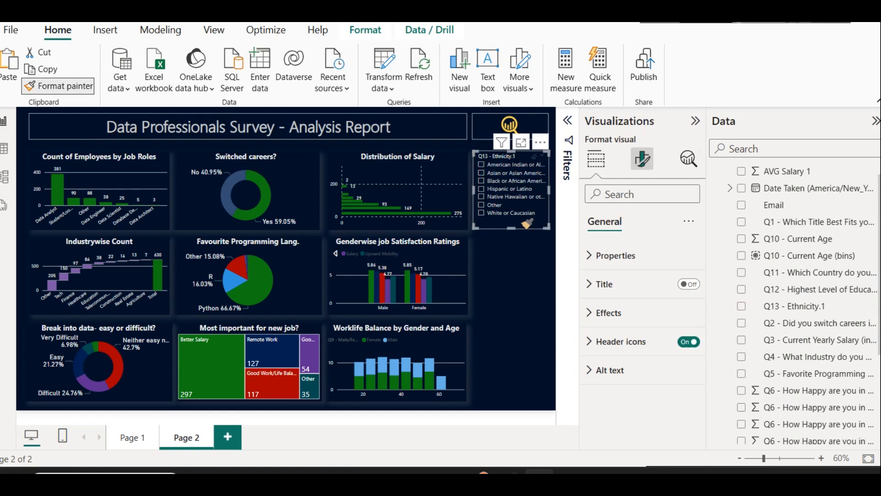
click(510, 305)
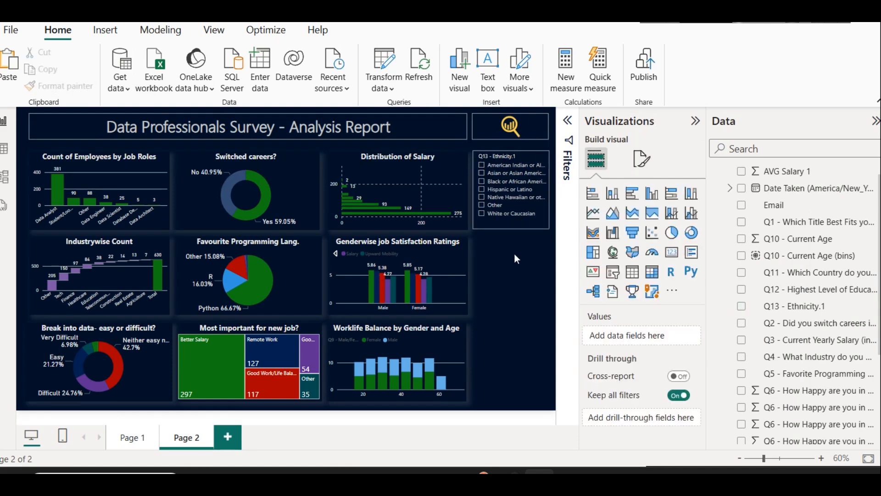
Step: Increase the font size of the ethnicity slicer's values and extend the slicer's height to fit all options
click(512, 228)
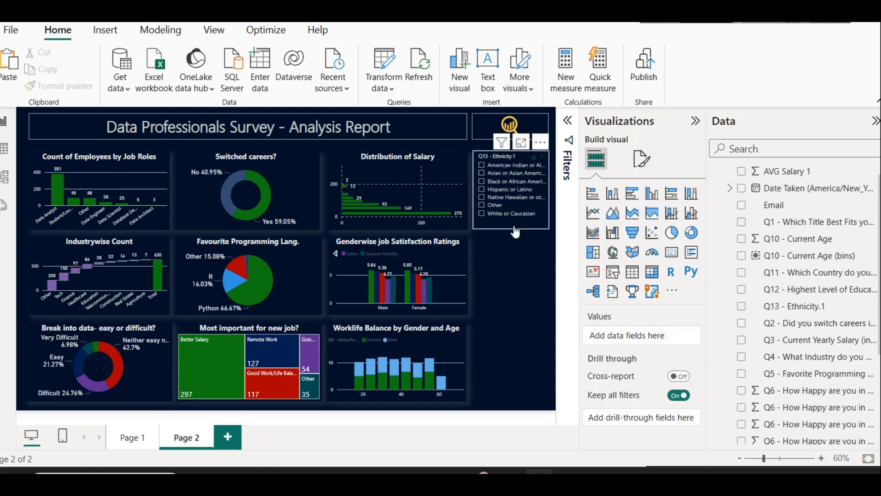
click(643, 159)
click(615, 313)
click(690, 387)
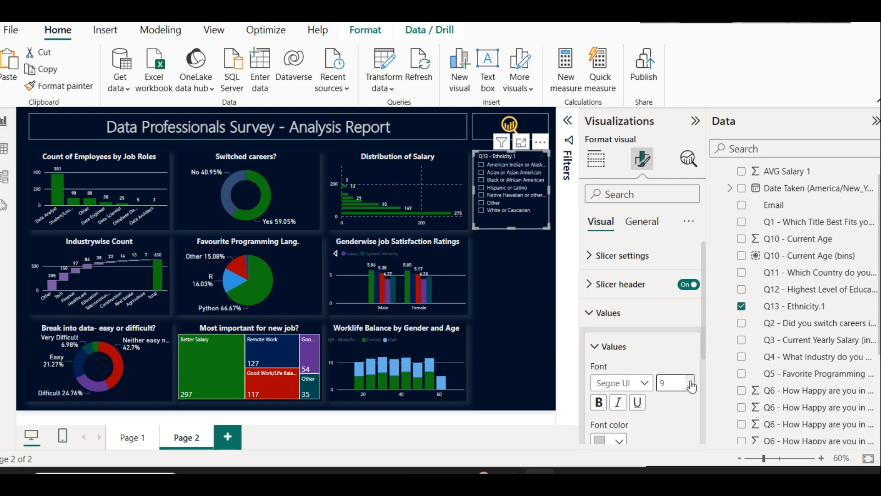
click(689, 380)
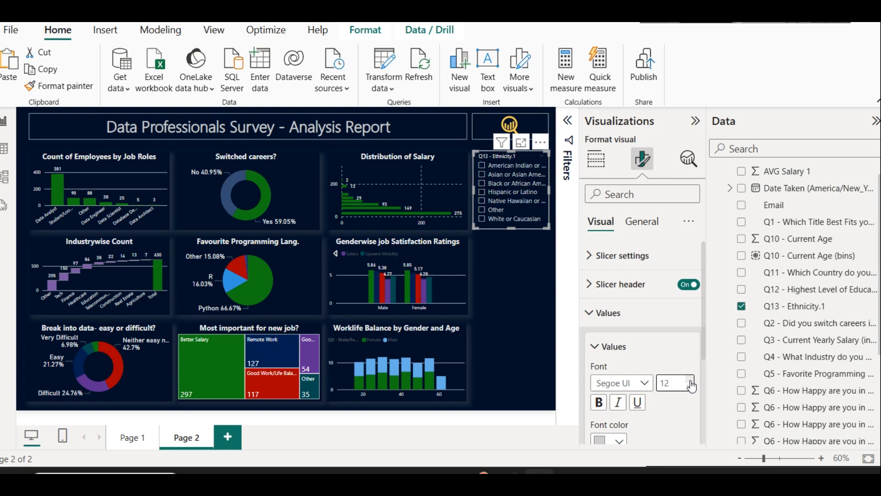
drag(514, 232, 514, 236)
click(515, 279)
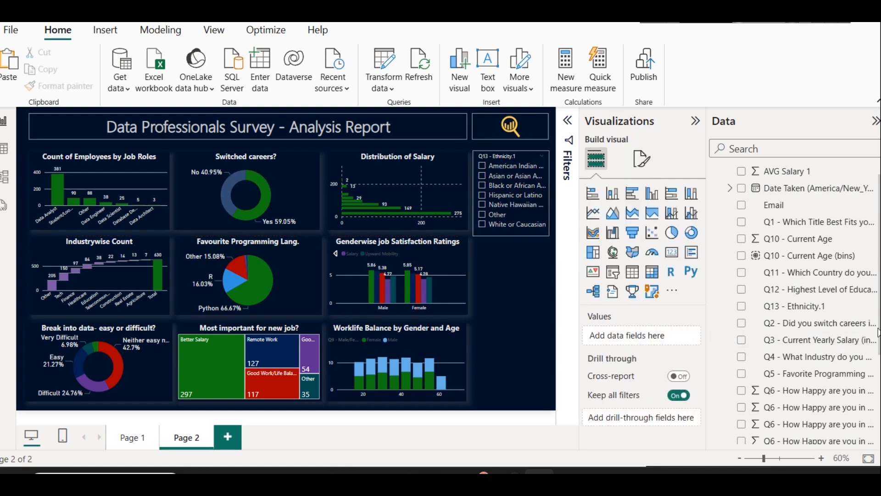
Step: Duplicate the ethnicity slicer directly below the original and replace the copy's field with Q9 - Male/Female?
scroll(808, 330, down, 3)
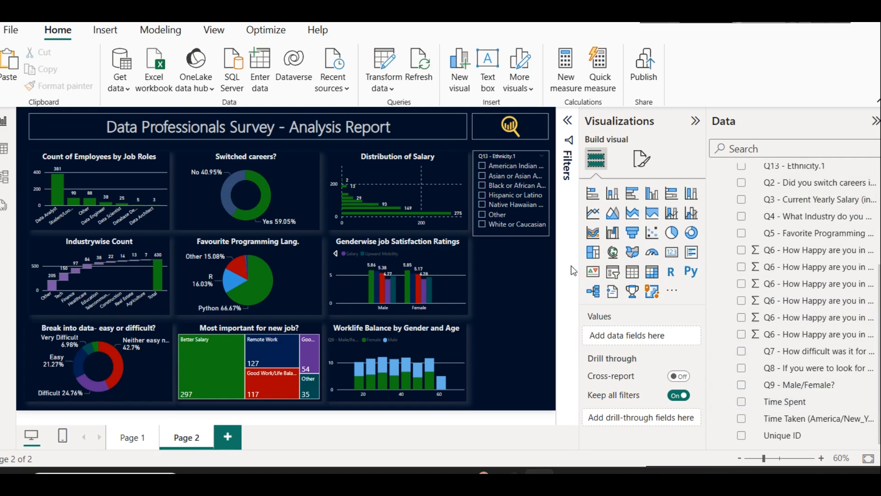
click(505, 235)
key(ctrl+c)
key(ctrl+v)
drag(505, 237, 499, 323)
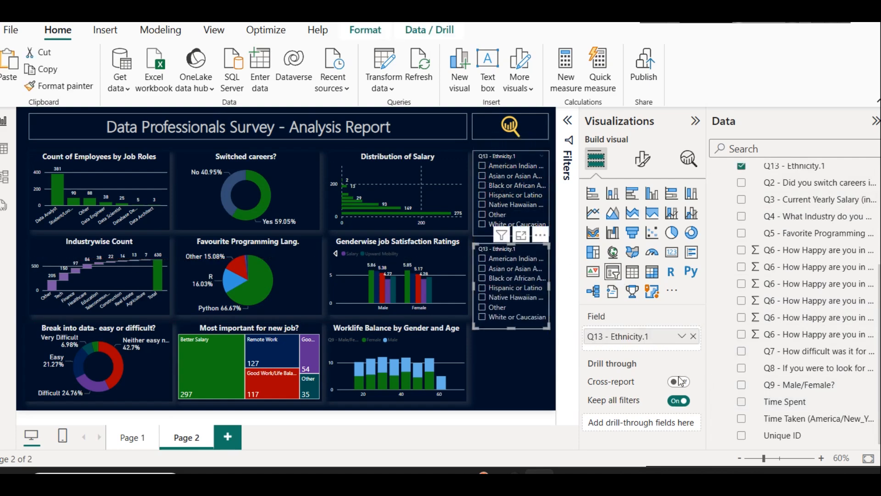
click(694, 337)
drag(642, 338, 641, 338)
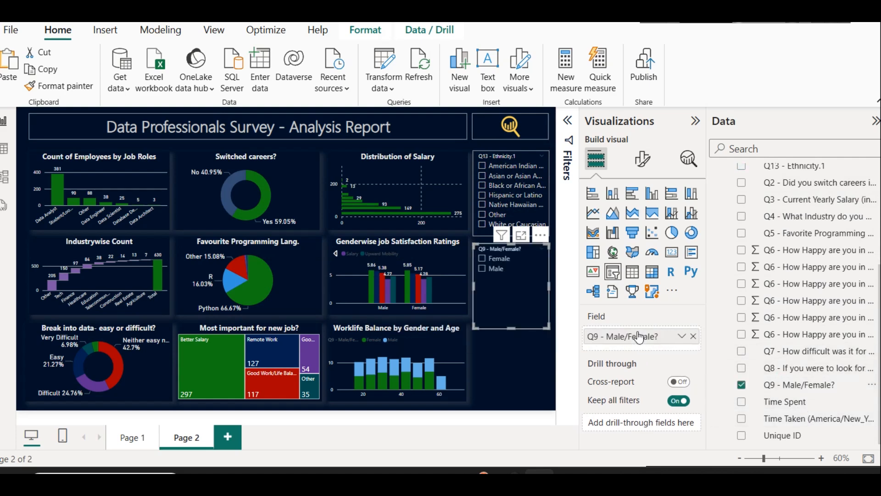
Step: Rename the second slicer's field to "Gender" for this visual and shorten the slicer to fit its two options
click(682, 337)
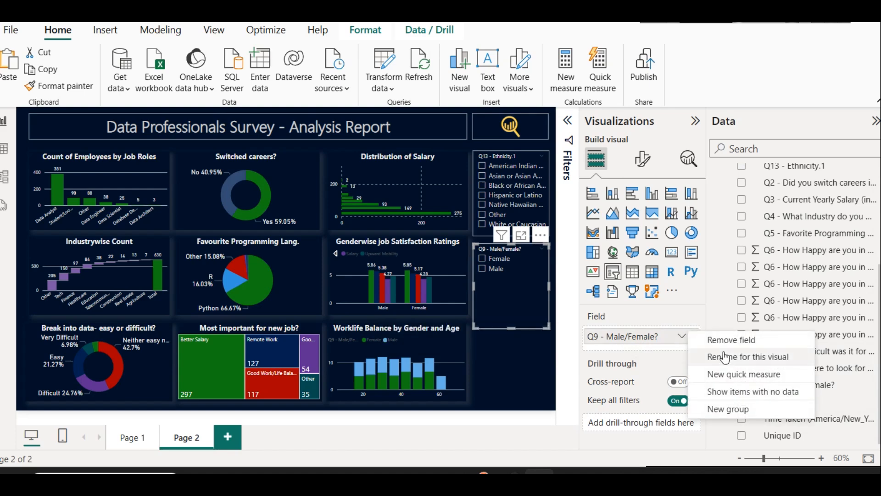
click(723, 356)
text(Gender)
key(Return)
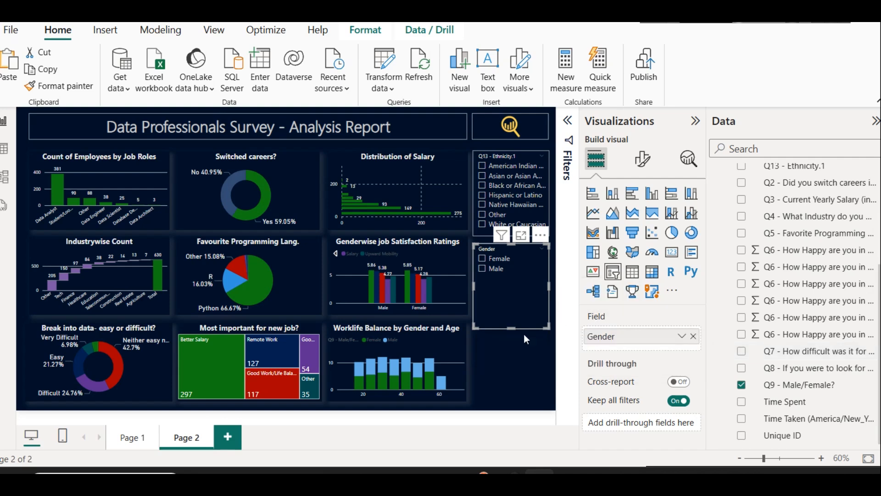
drag(511, 329, 508, 284)
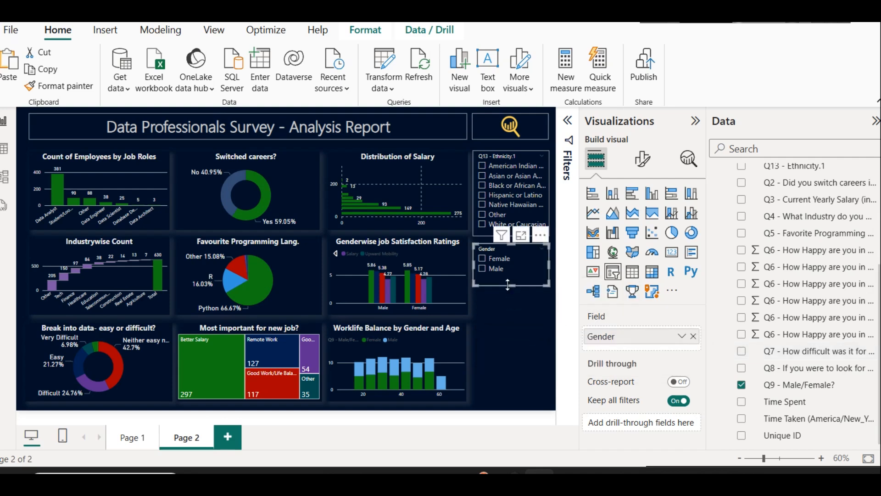
Step: Filter the report by Female and by Male to examine how the charts respond, finishing with the gender filter cleared
click(499, 260)
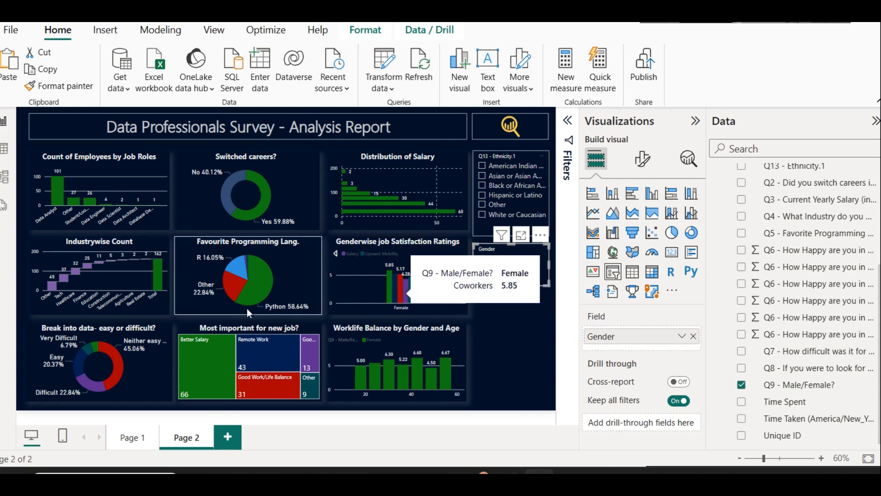
mouse_move(263, 287)
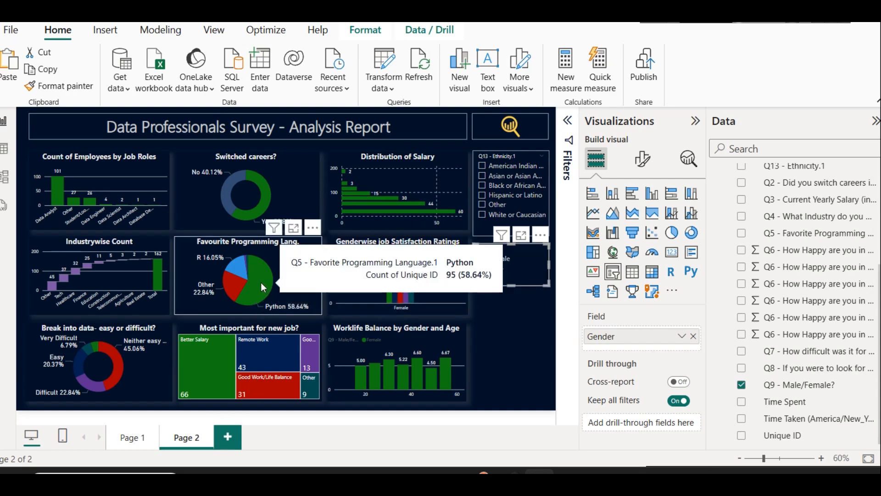
mouse_move(225, 348)
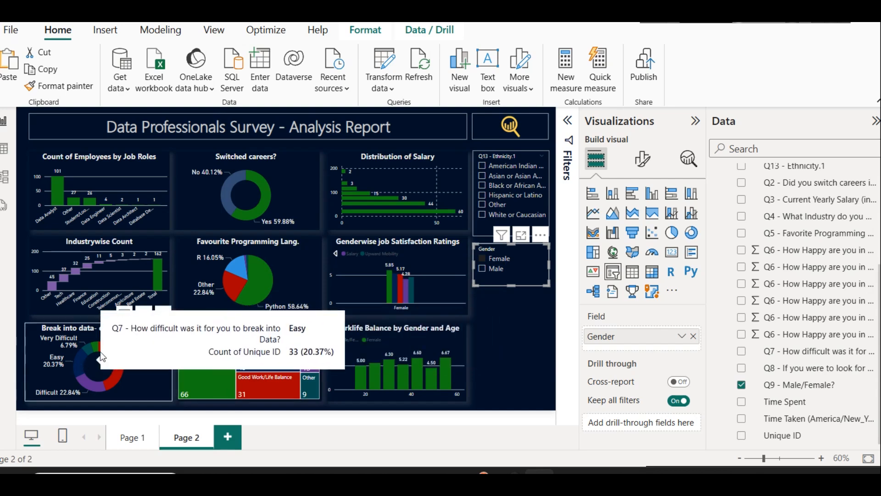
click(483, 271)
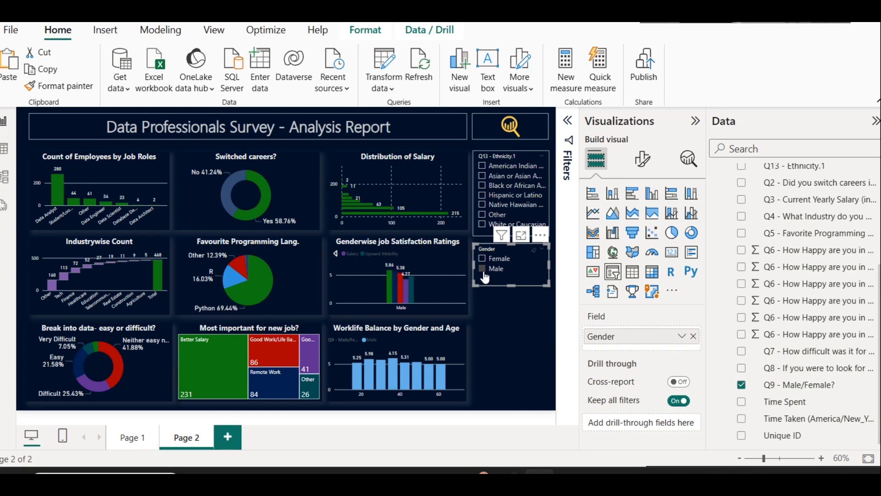
click(483, 269)
click(502, 321)
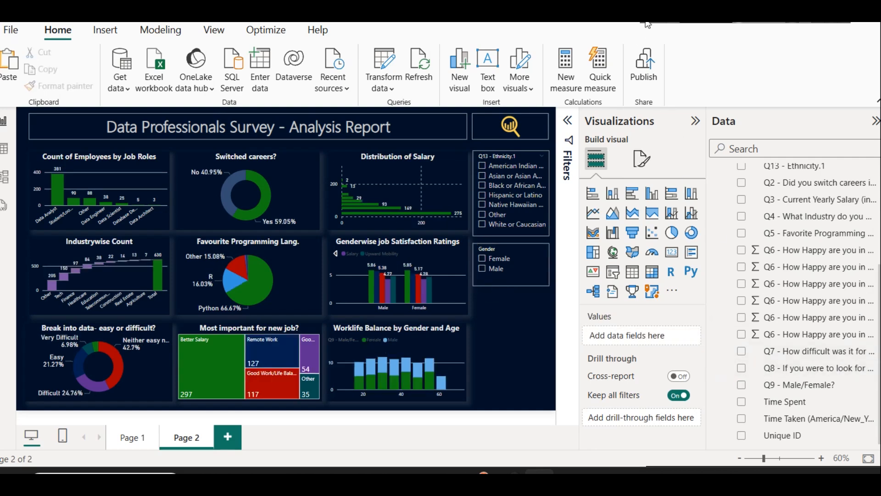
Step: Duplicate the Gender slicer and place the copy directly below the original
click(513, 282)
key(ctrl+c)
key(ctrl+v)
drag(510, 269, 508, 328)
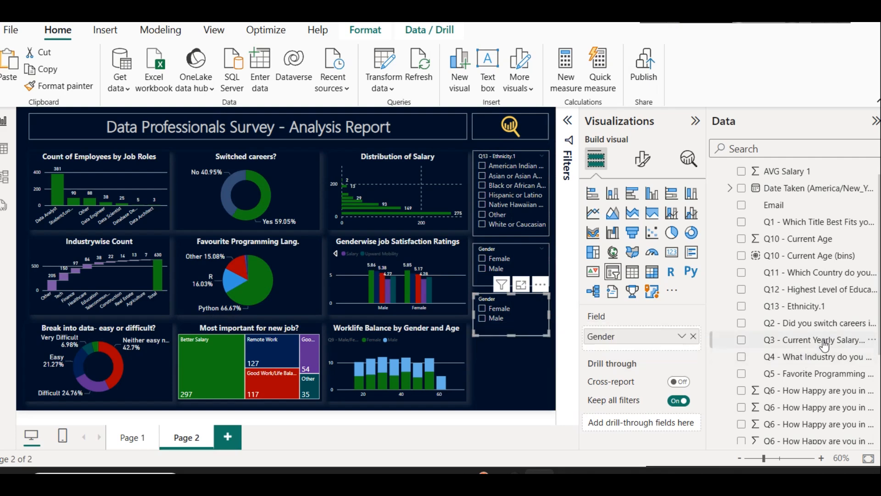
Step: Replace the lowest slicer's field with Q11 - Which Country do you live in? and set the slicer style to Dropdown
click(693, 336)
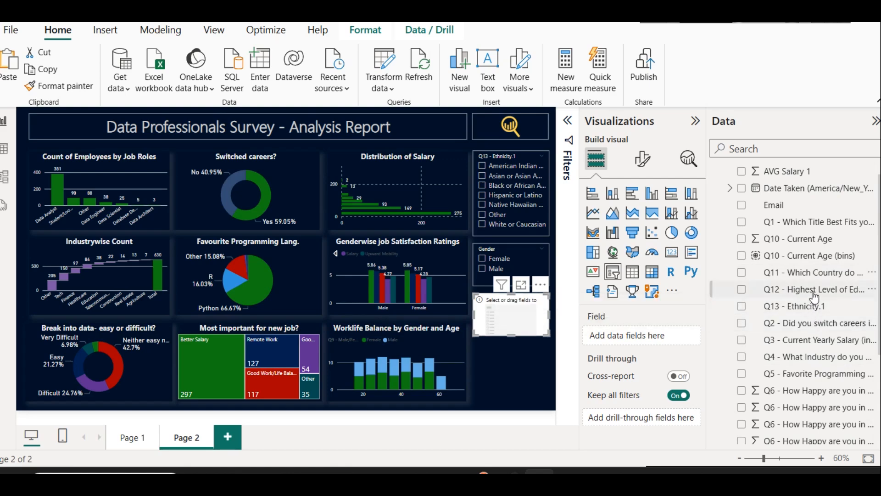
drag(812, 273, 519, 322)
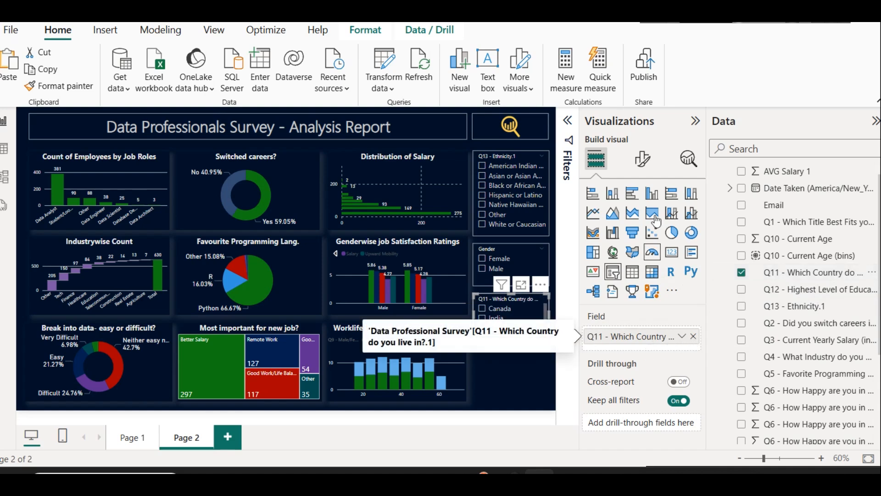
click(645, 159)
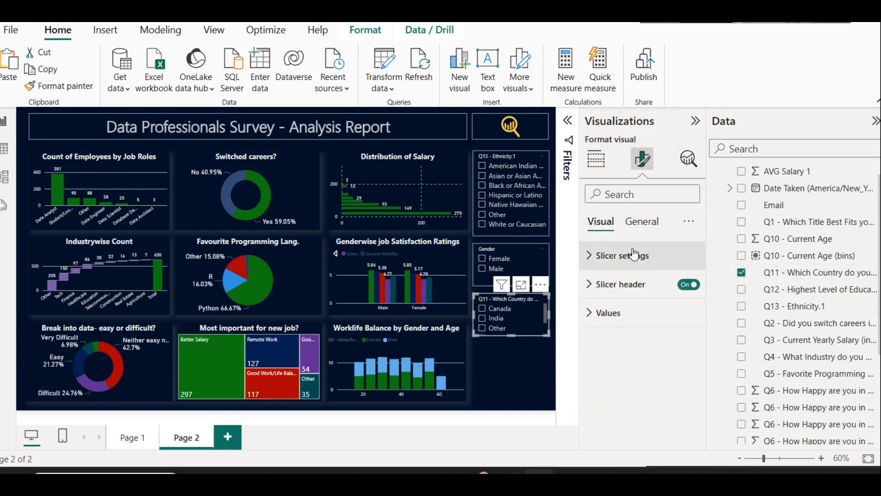
click(631, 255)
click(633, 326)
click(627, 374)
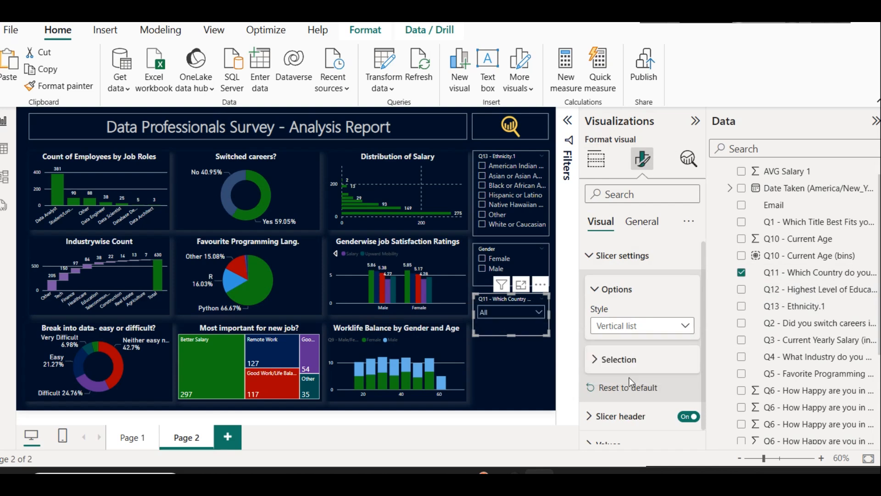
Step: Set the font color of the country slicer's values to dark grey so its list entries are readable
click(517, 308)
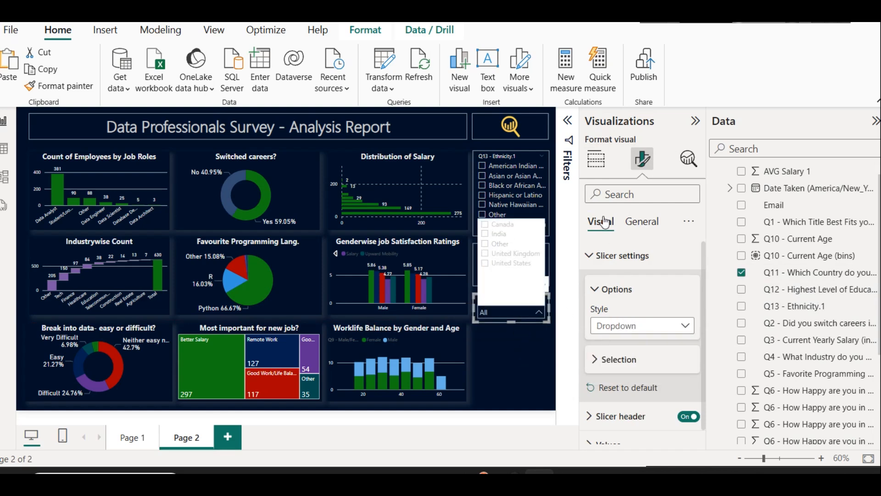
click(596, 159)
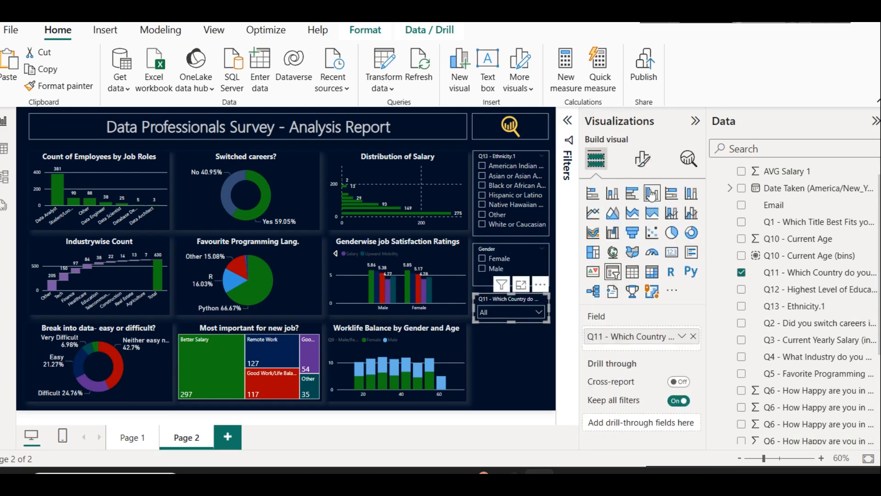
click(642, 159)
click(610, 313)
scroll(629, 349, down, 2)
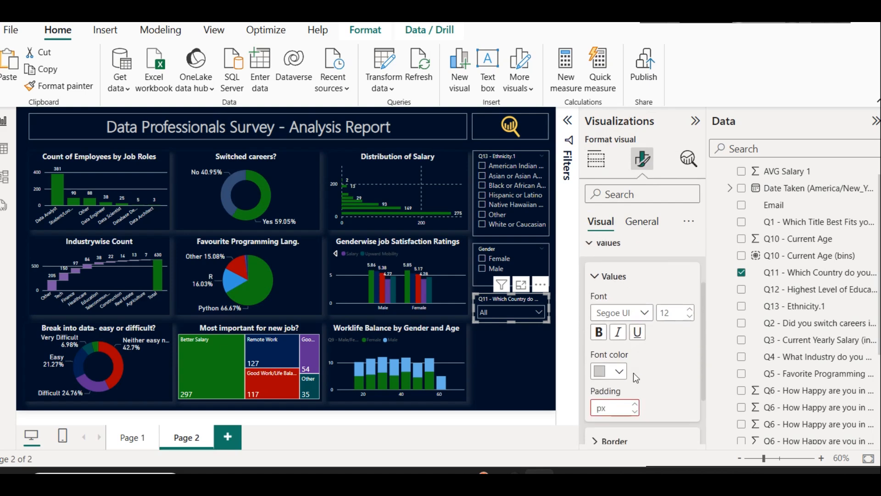
click(618, 372)
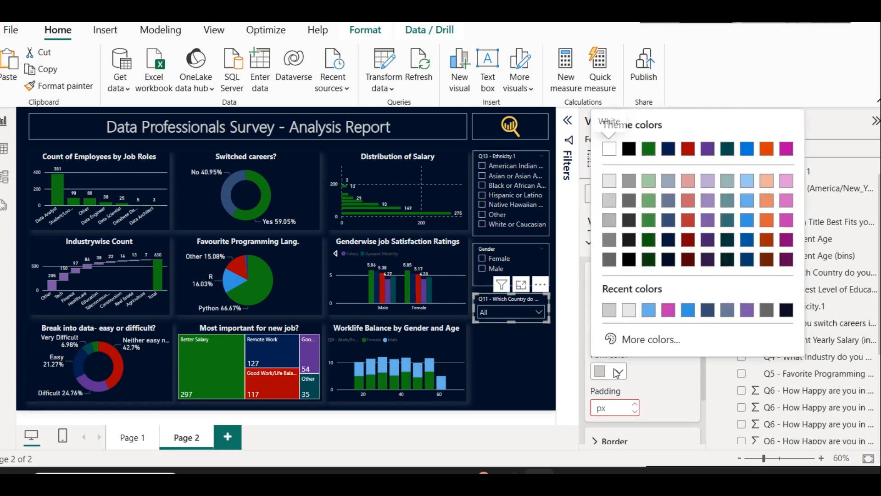
click(607, 207)
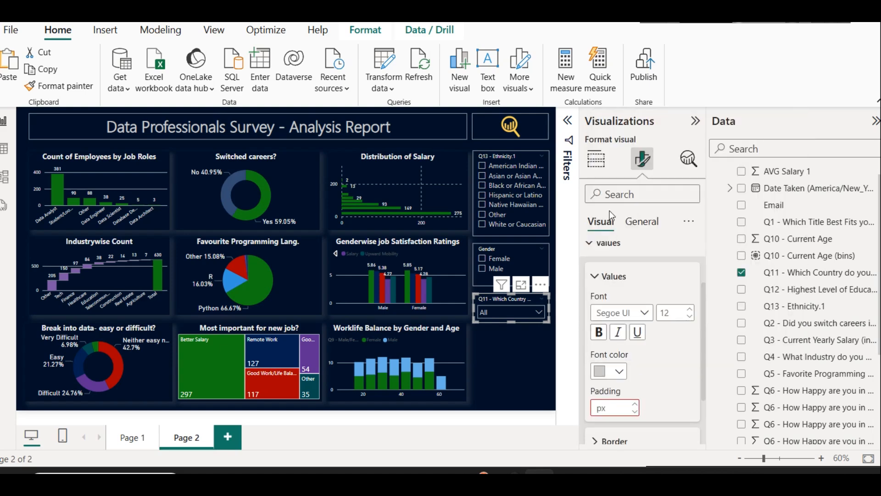
click(613, 371)
click(610, 260)
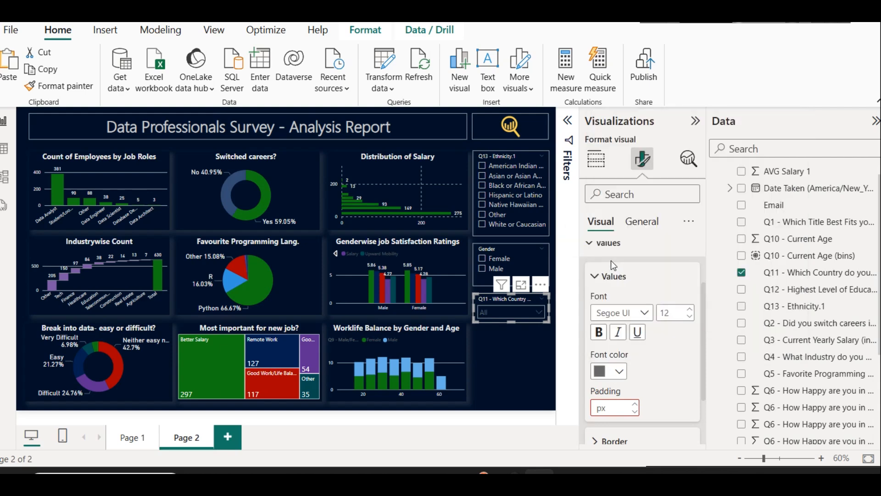
Step: Filter the report by United States, United Kingdom and India in turn to examine the charts, finishing with the country filter cleared
click(507, 312)
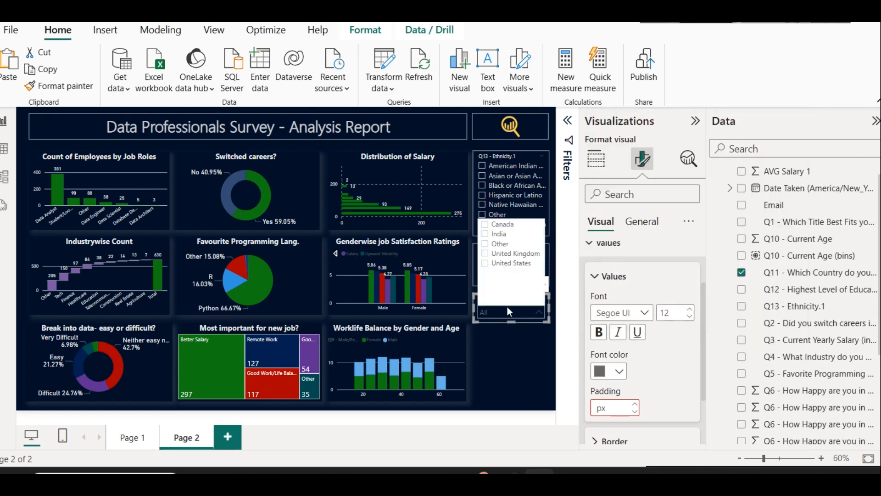
click(507, 266)
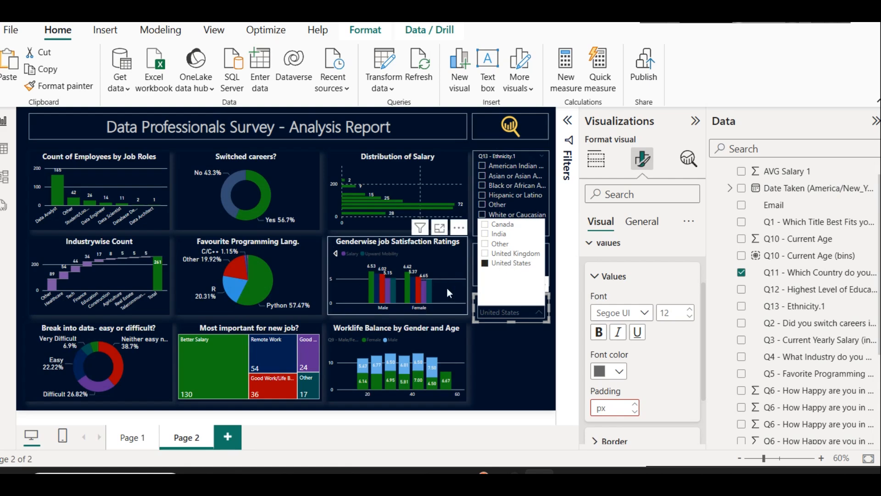
click(496, 255)
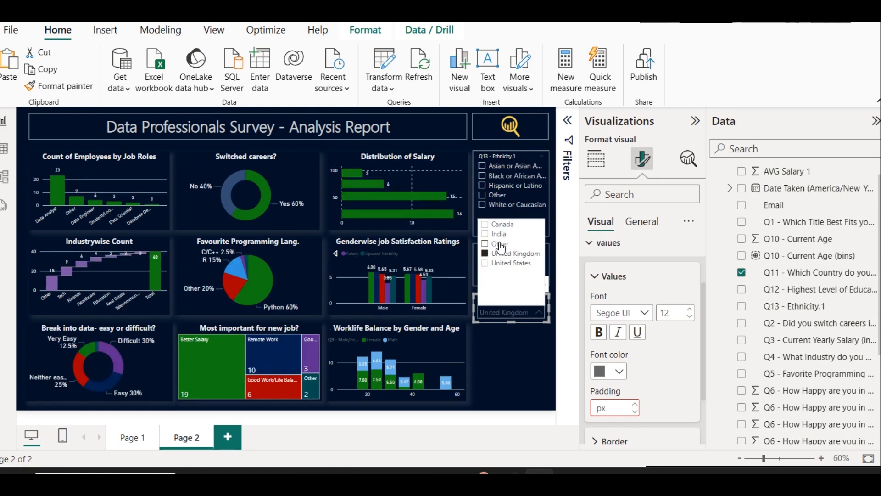
click(496, 254)
click(500, 234)
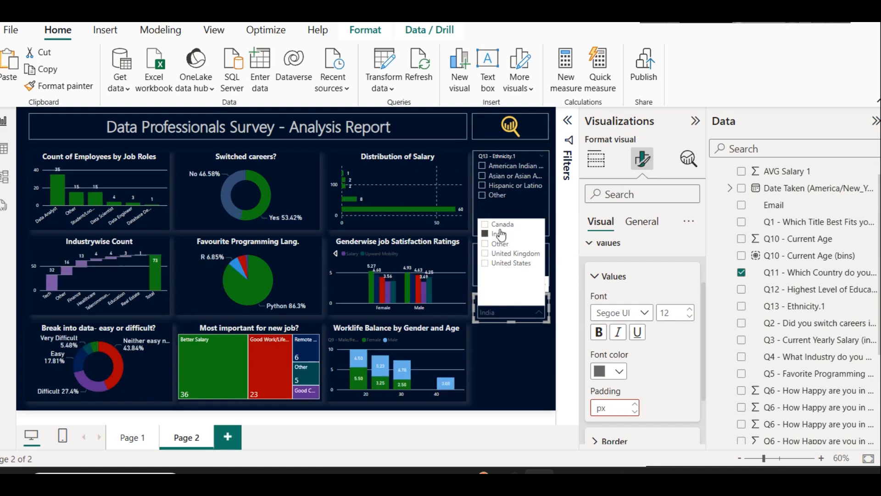
click(498, 233)
click(498, 254)
click(498, 254)
click(491, 361)
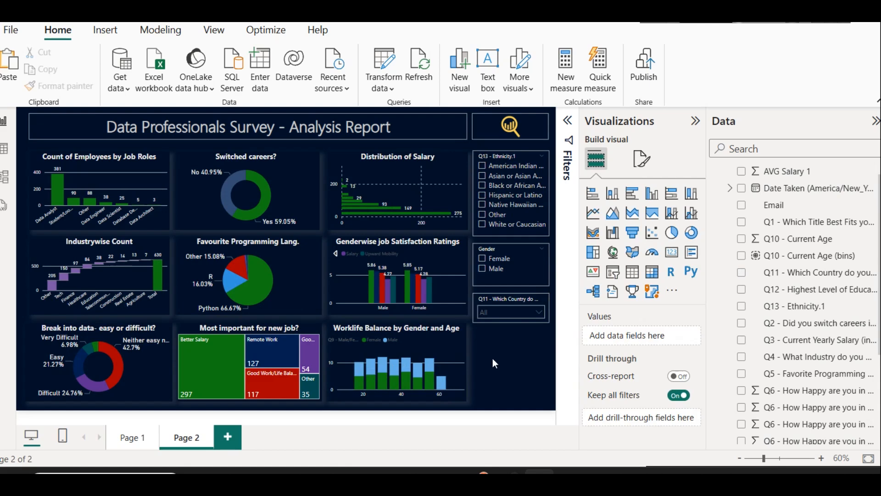
Step: Rename the country slicer's field to "Country" for this visual
click(506, 301)
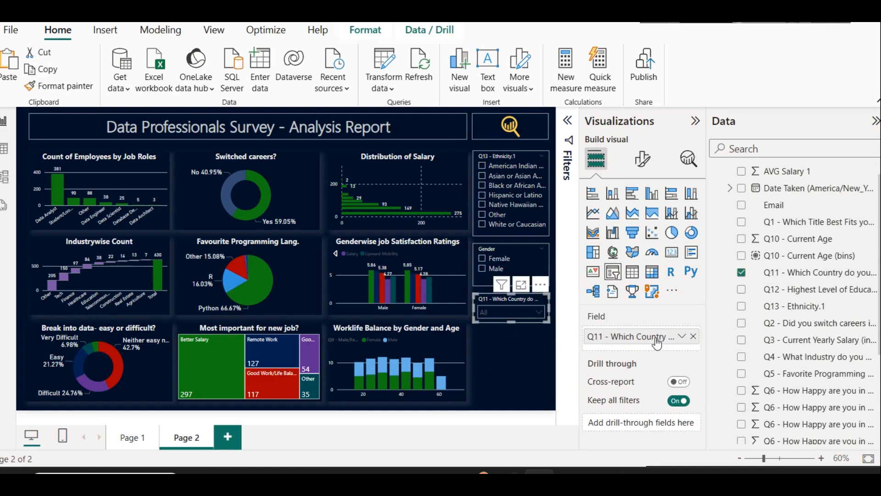
click(678, 338)
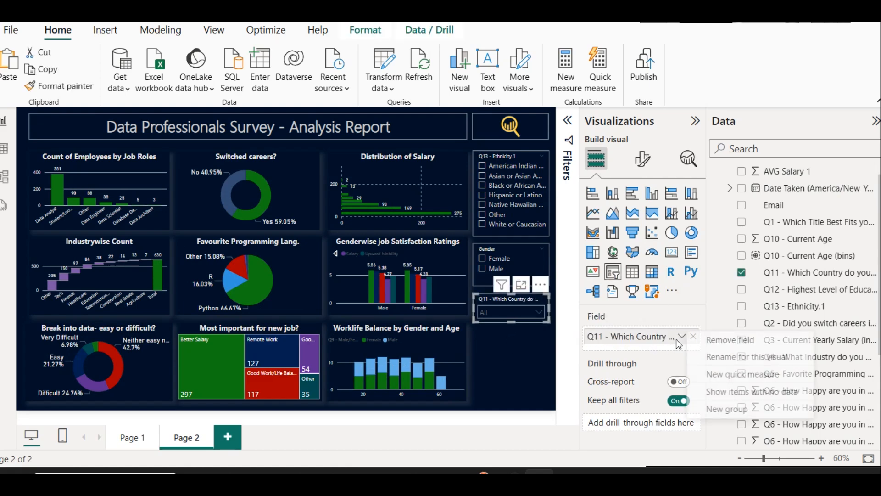
click(729, 358)
key(ctrl+a)
text(Co)
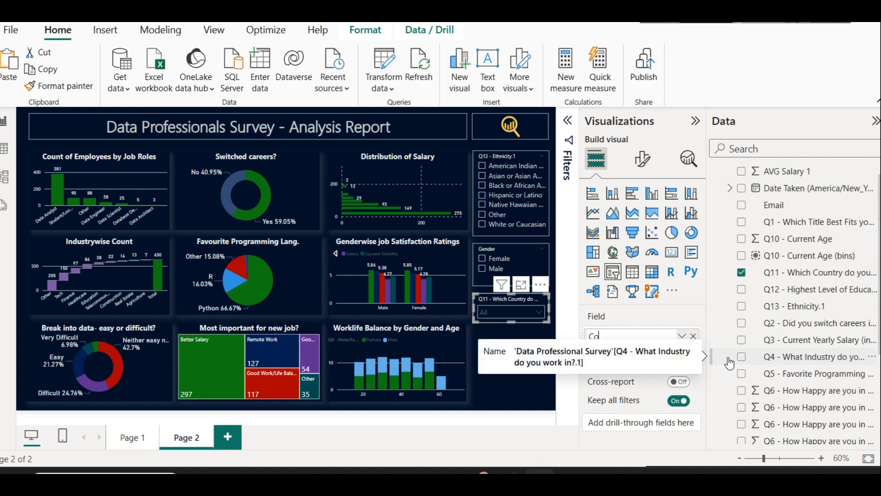
text(untry)
key(Return)
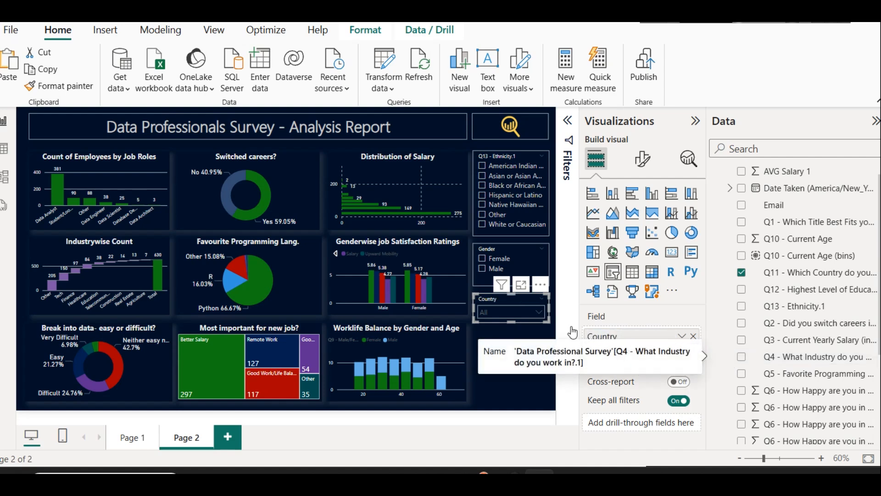
Step: Duplicate the Country slicer directly below the original and replace the copy's field with Q12 - Highest Level of Education
click(491, 373)
drag(508, 296, 507, 336)
key(ctrl+z)
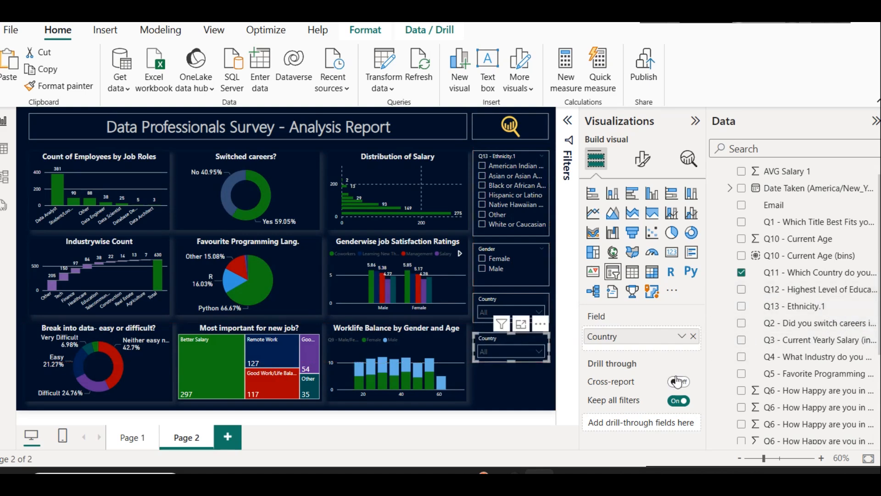
click(693, 336)
drag(831, 293, 649, 335)
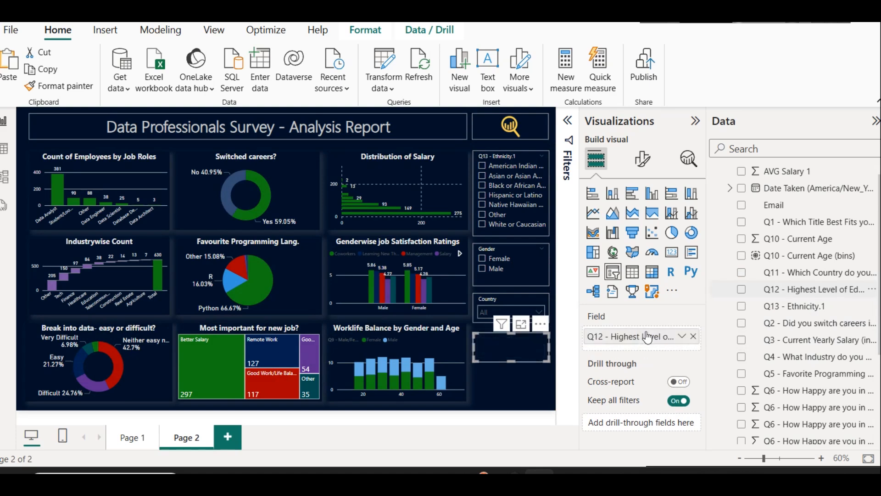
click(693, 336)
drag(826, 289, 643, 336)
Step: Shorten the education slicer's field name to "Highest Level of Education" for this visual and check its list of options
click(683, 337)
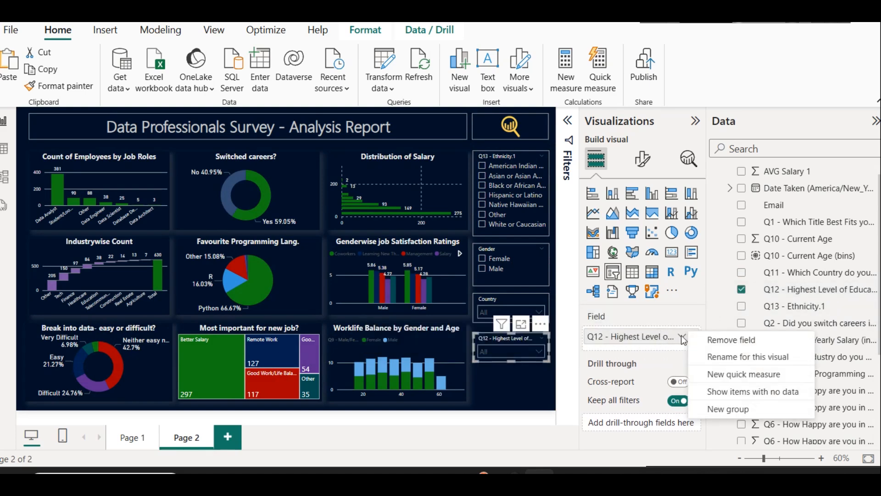
click(725, 357)
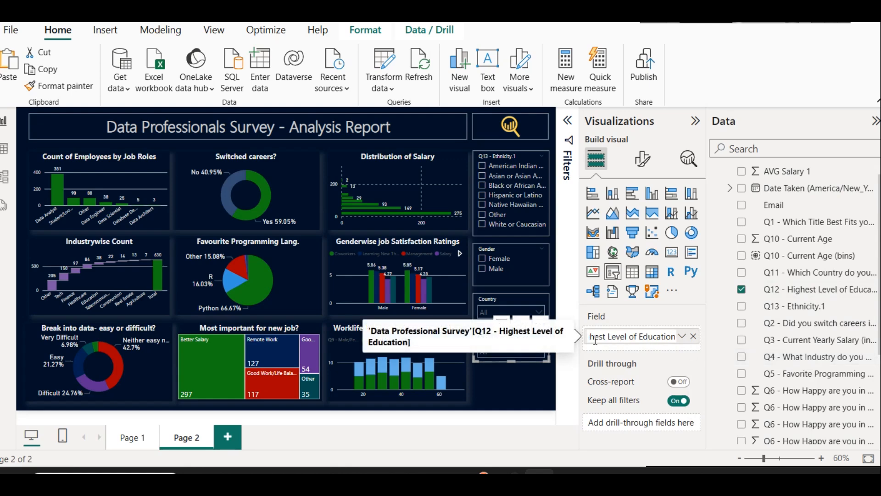
drag(594, 340, 583, 340)
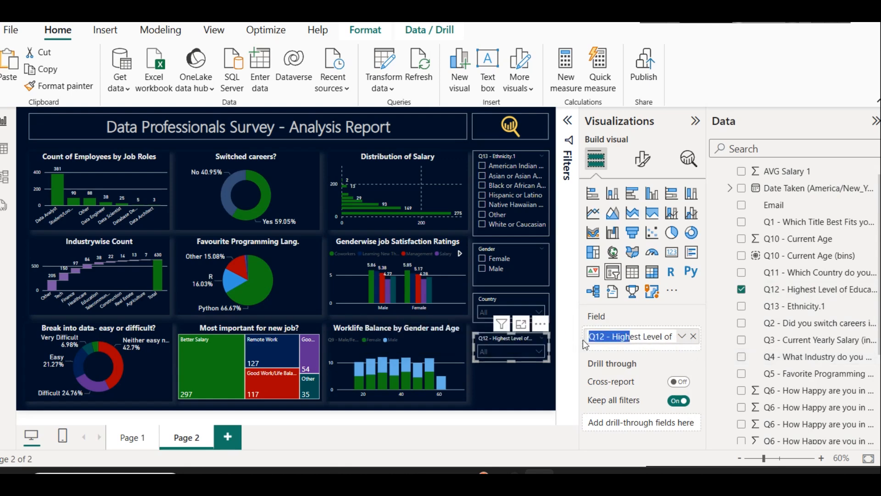
click(612, 341)
key(BackSpace)
key(BackSpace)
key(BackSpace)
key(BackSpace)
key(BackSpace)
key(BackSpace)
key(Return)
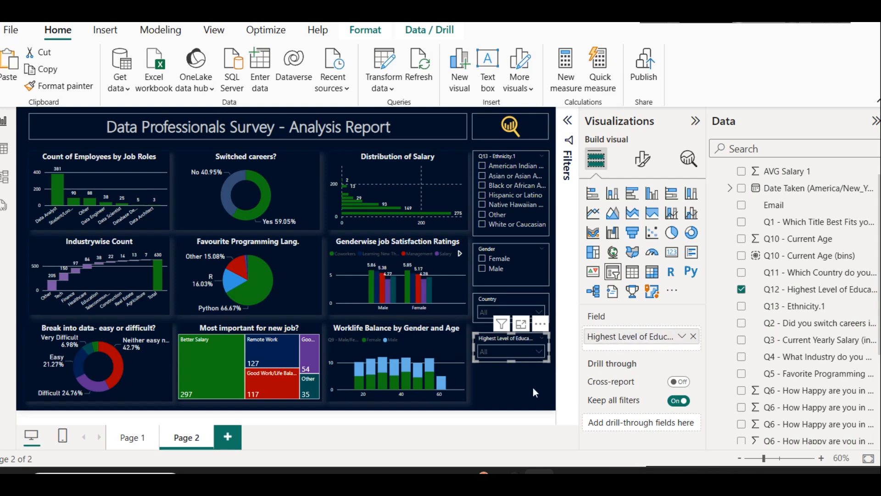
click(500, 349)
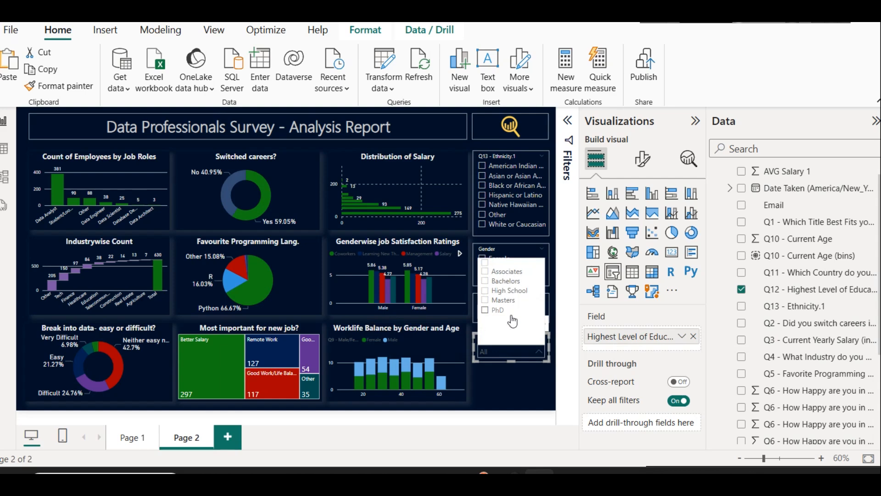
click(520, 388)
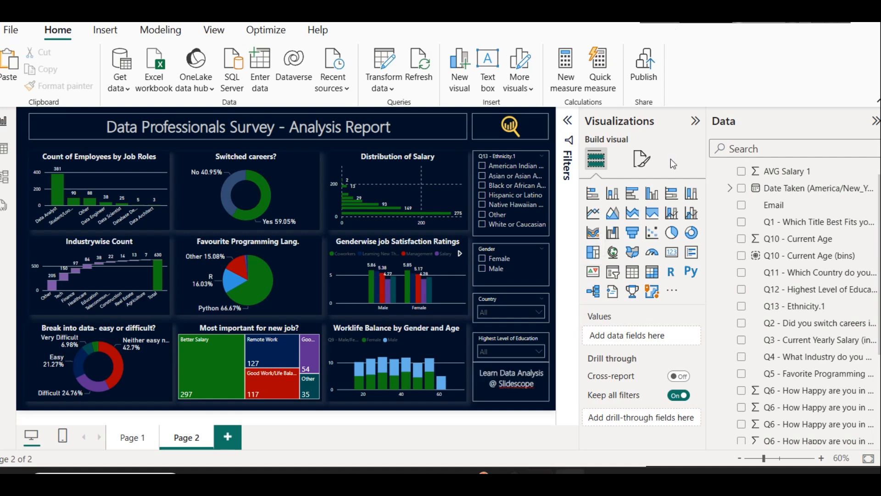
Step: Nudge the Highest Level of Education slicer slightly upward to leave a gap above the text box
drag(499, 339, 499, 333)
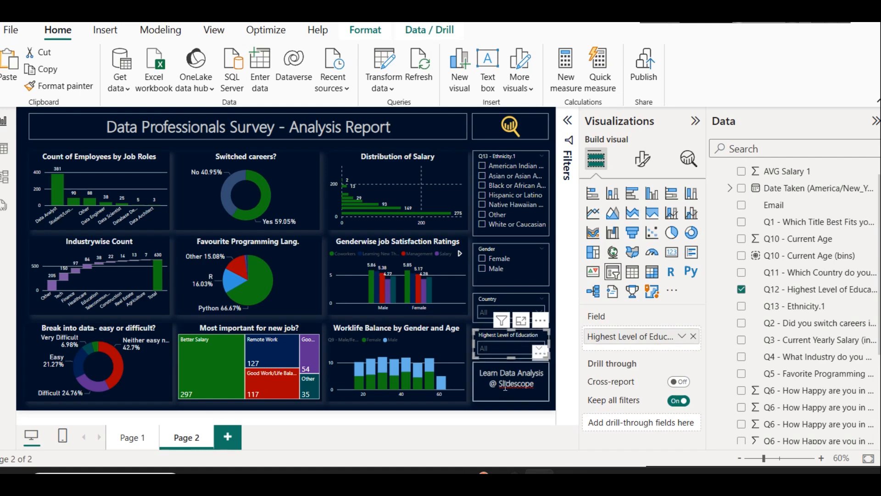
click(520, 393)
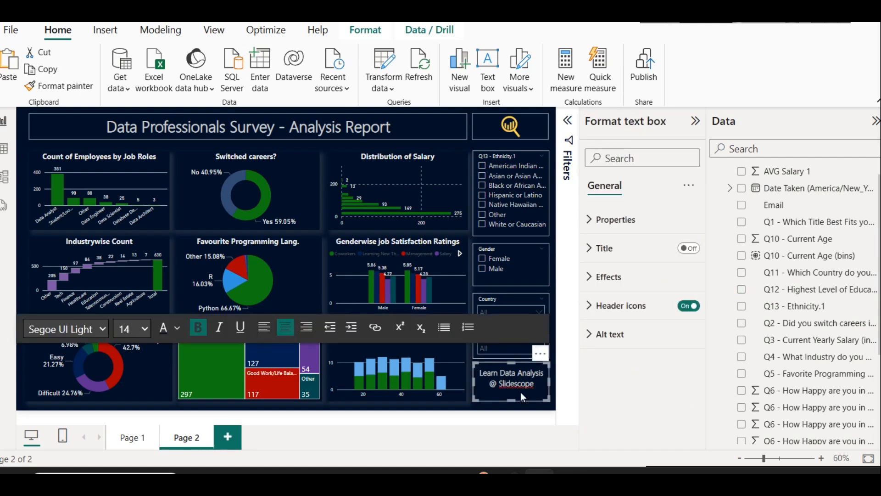
click(471, 409)
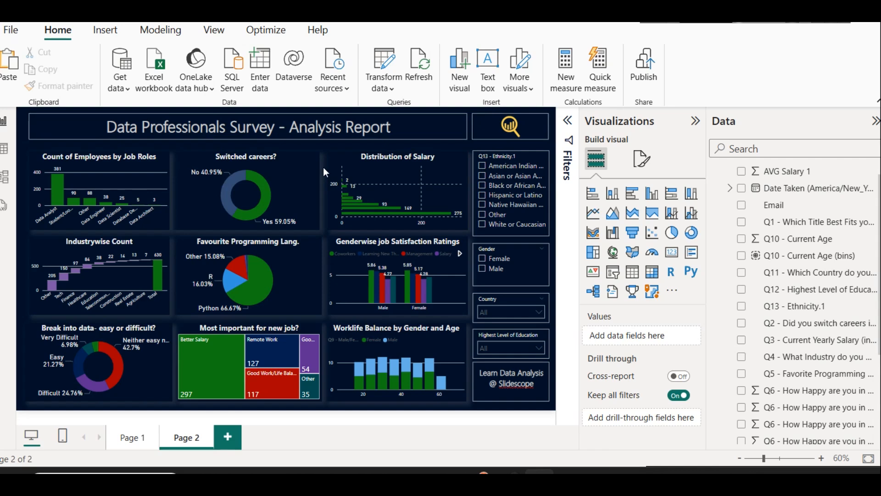
Step: Examine the data values in the programming language pie, the new job treemap and the genderwise job satisfaction chart
mouse_move(254, 281)
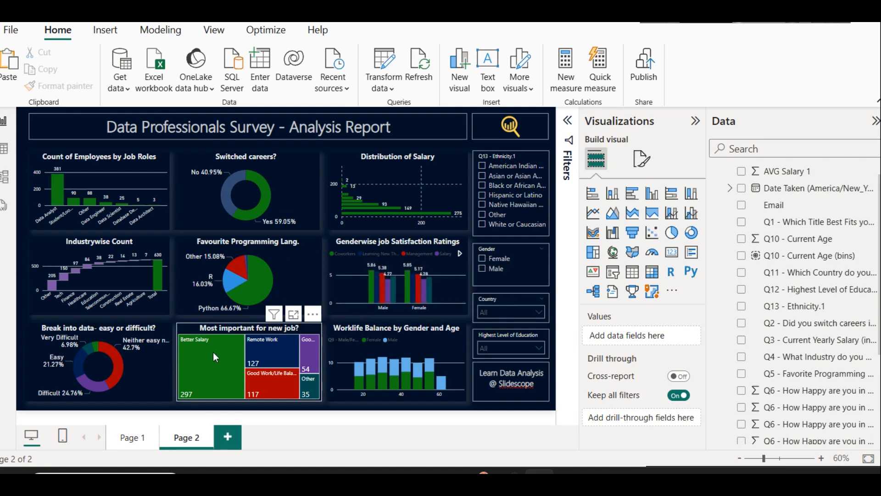
mouse_move(213, 352)
mouse_move(276, 375)
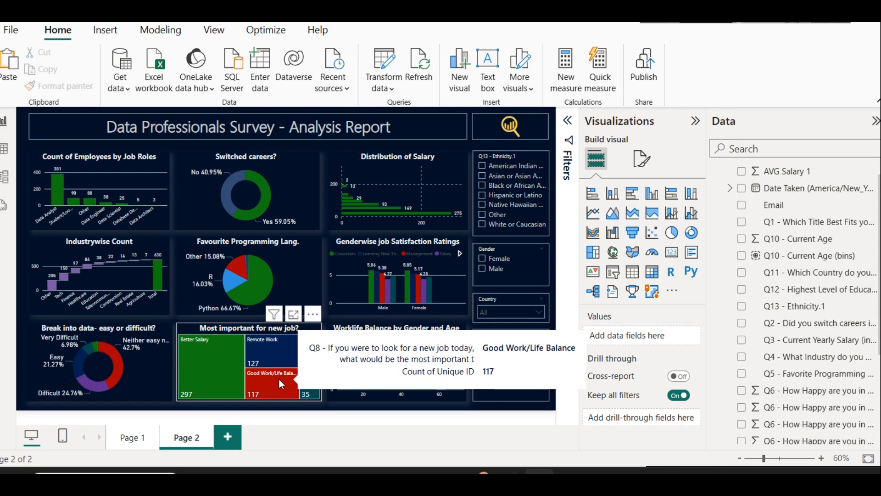
mouse_move(269, 352)
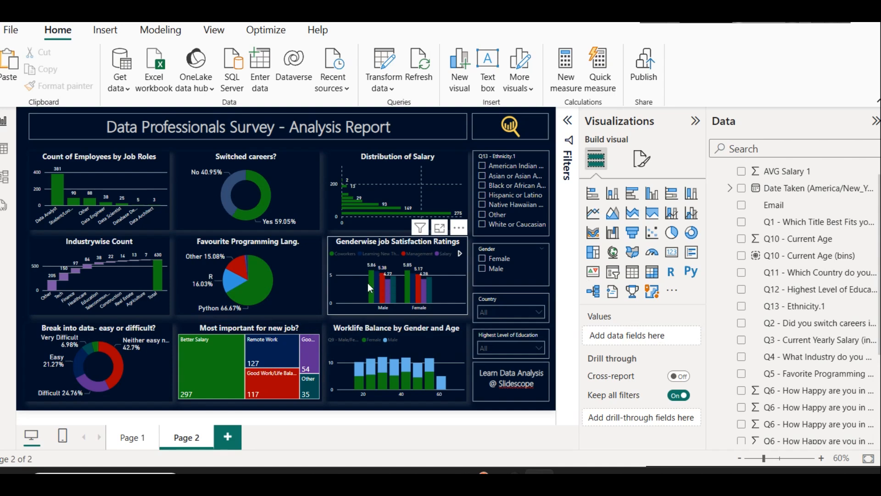
mouse_move(425, 298)
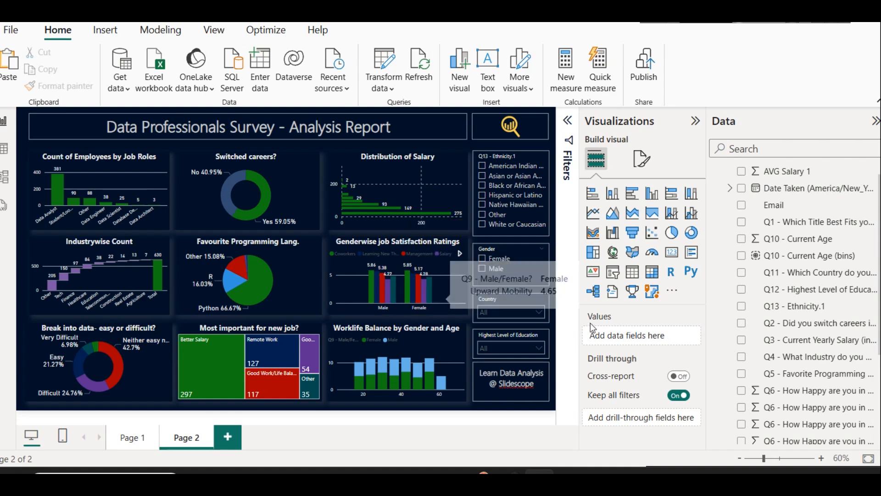
Step: Collapse the Visualizations and Data panes to give the finished report page more room
click(696, 122)
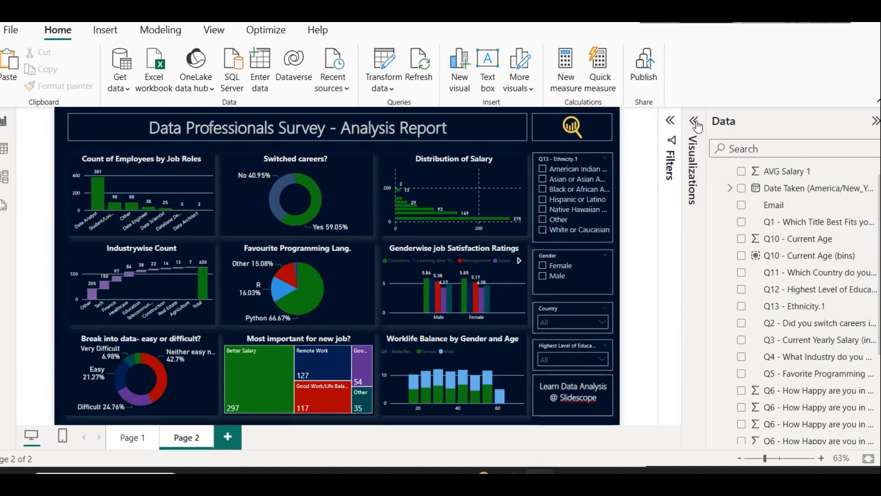
click(875, 121)
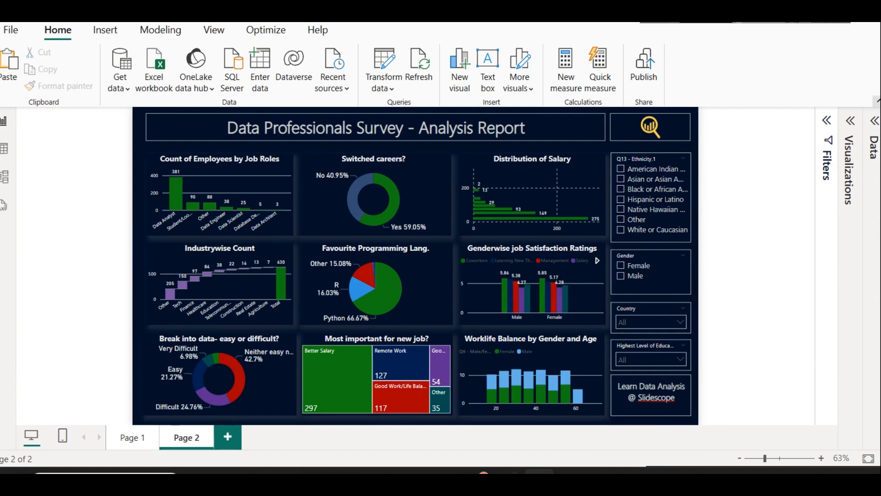